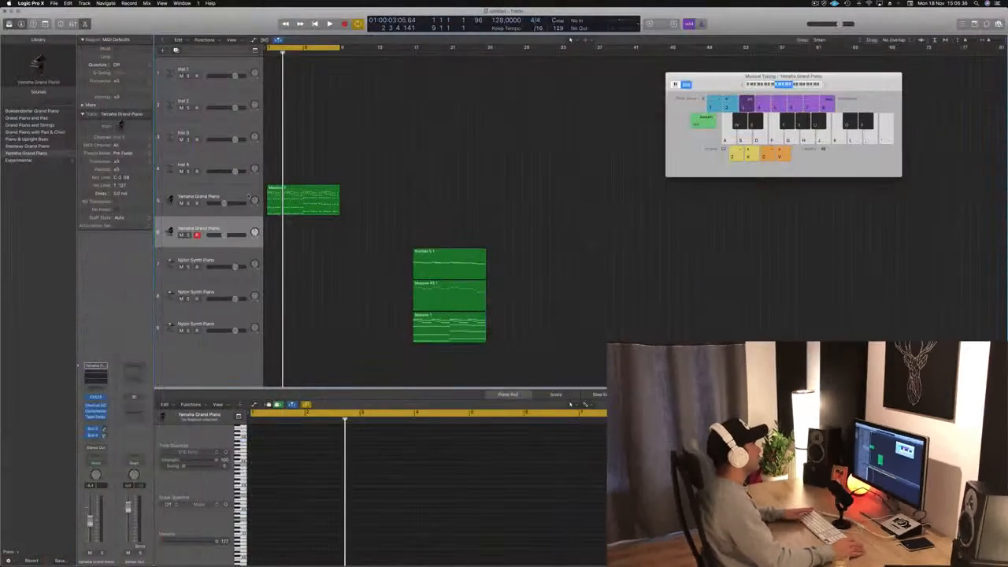
# Step: Audition the Yamaha Grand Piano chord region at bar 1 and transpose all its notes down one octave
pyautogui.click(242, 197)
pyautogui.press('space')
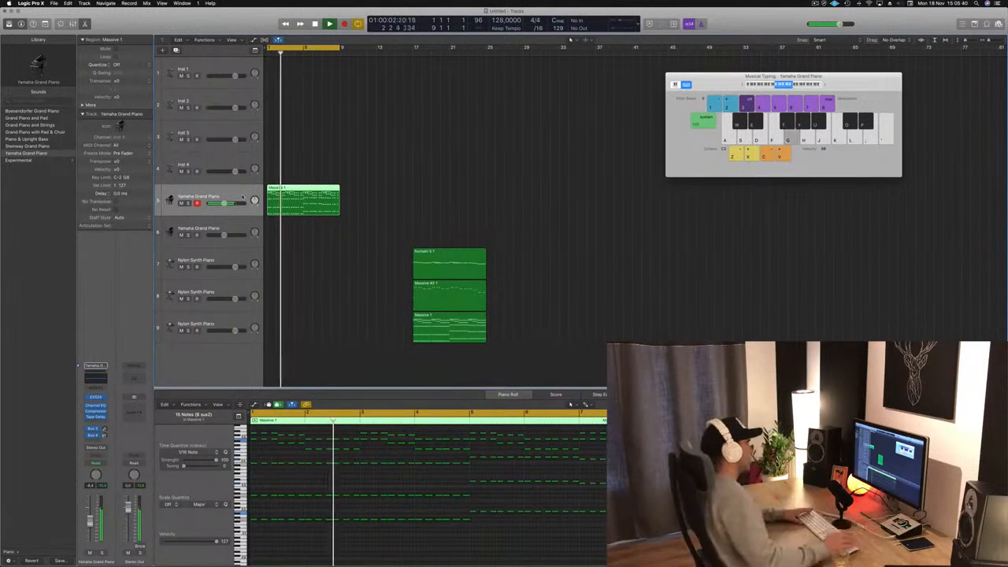
pyautogui.click(333, 540)
pyautogui.press('space')
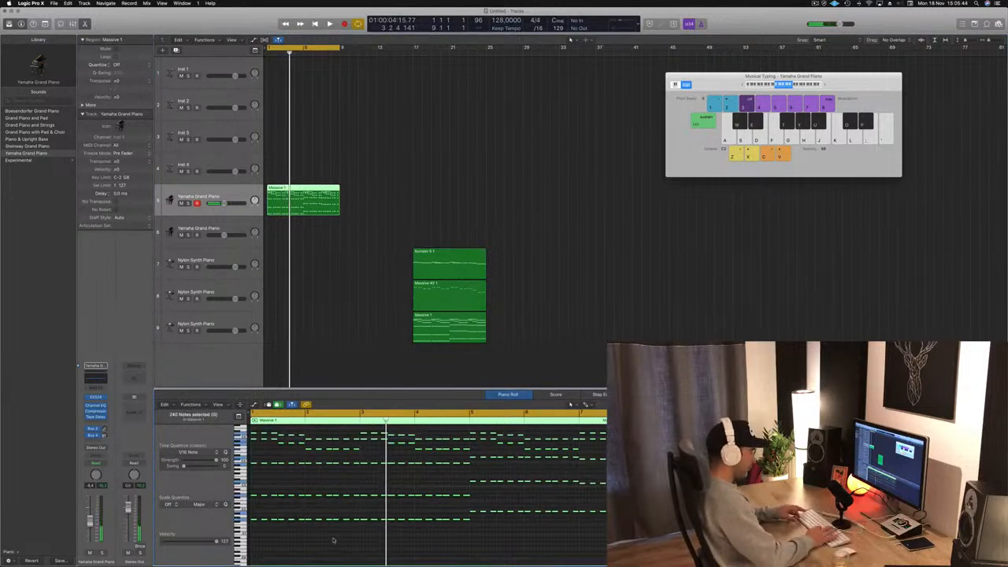
pyautogui.scroll(2, 333, 540)
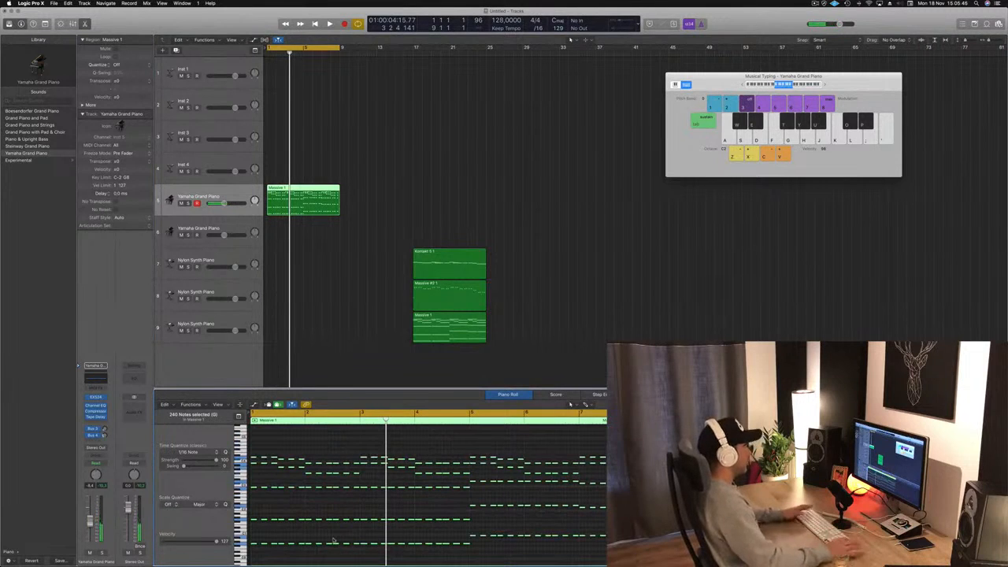
# Step: Copy the bar 1 piano region to bar 17 on the same track and transpose all the copy's notes up one octave
pyautogui.press('space')
pyautogui.click(420, 191)
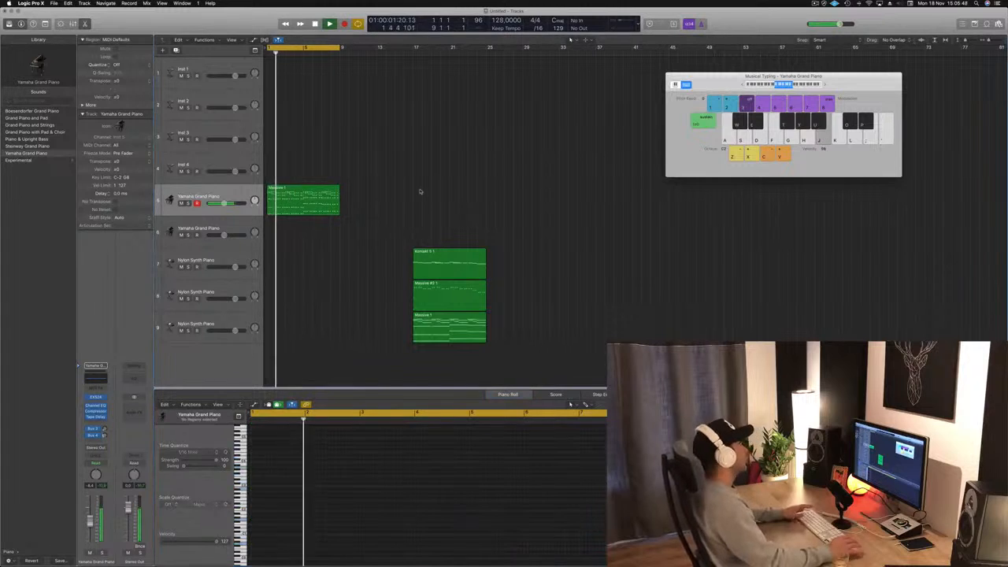
pyautogui.moveTo(322, 198); pyautogui.dragTo(468, 198)
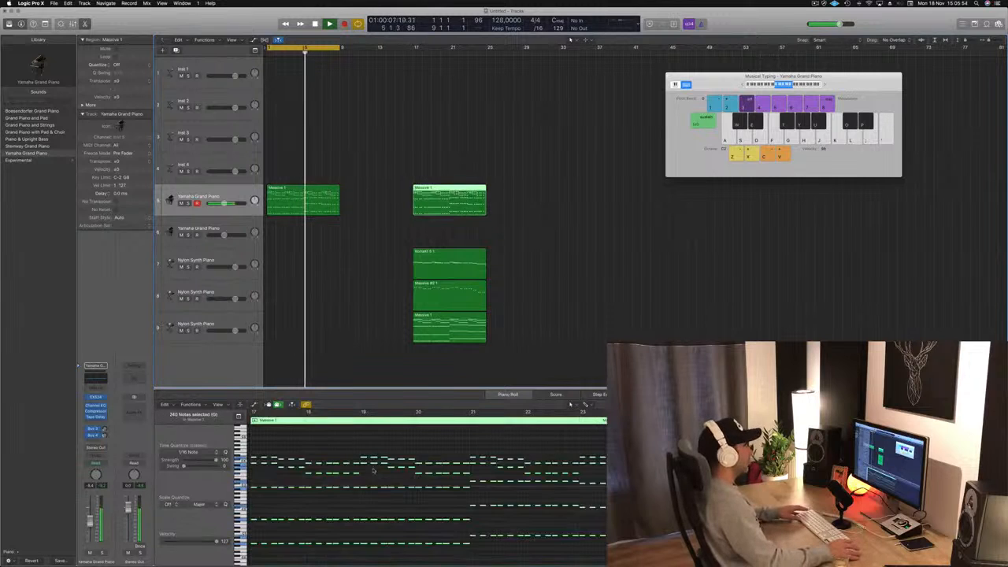
pyautogui.click(421, 446)
pyautogui.press('super+a')
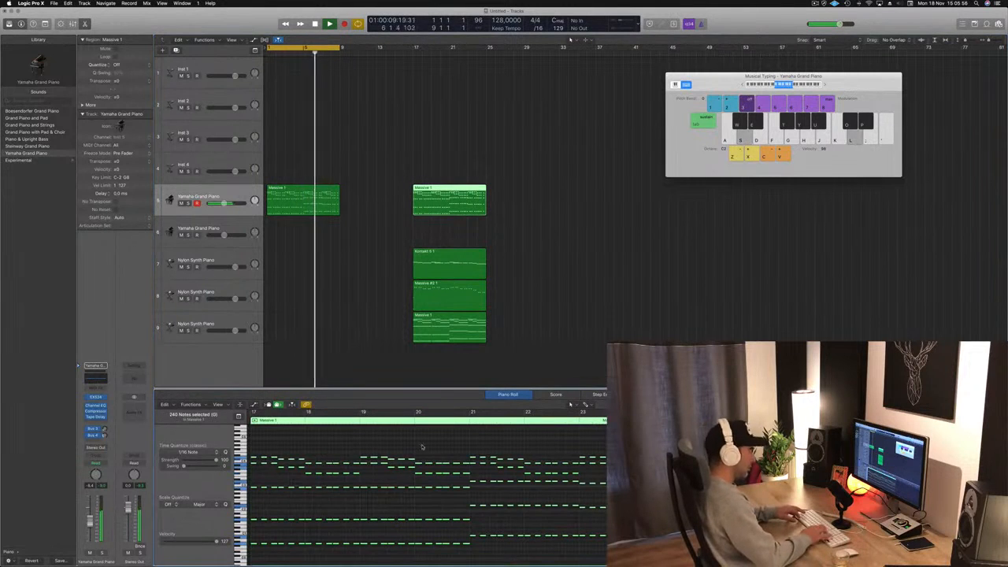
pyautogui.hotkey('alt', 'shift', 'Up')
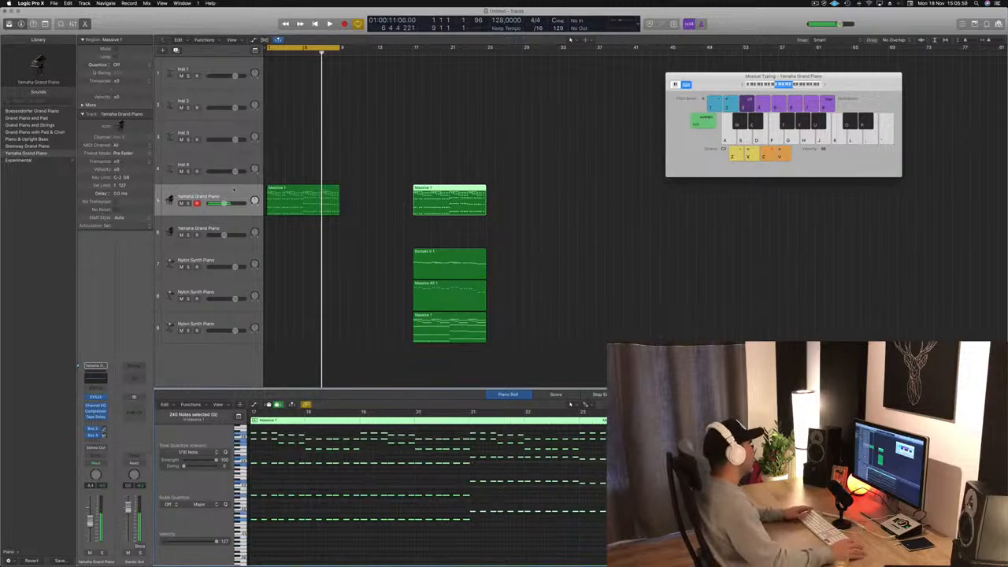
# Step: Load the Experimental piano patch Backwards Bowed Piano on track 5 and play the chord region with it
pyautogui.click(233, 193)
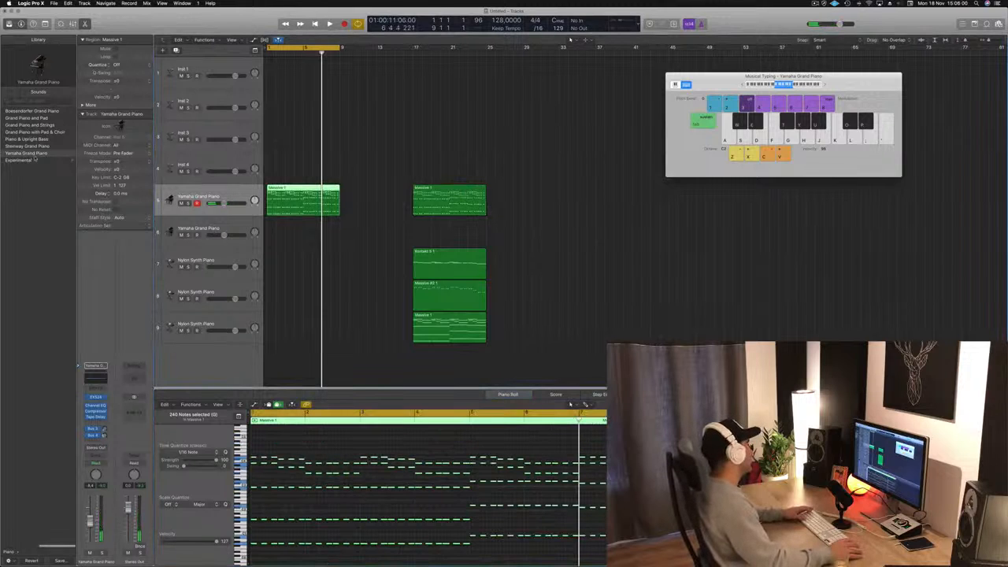
pyautogui.click(34, 159)
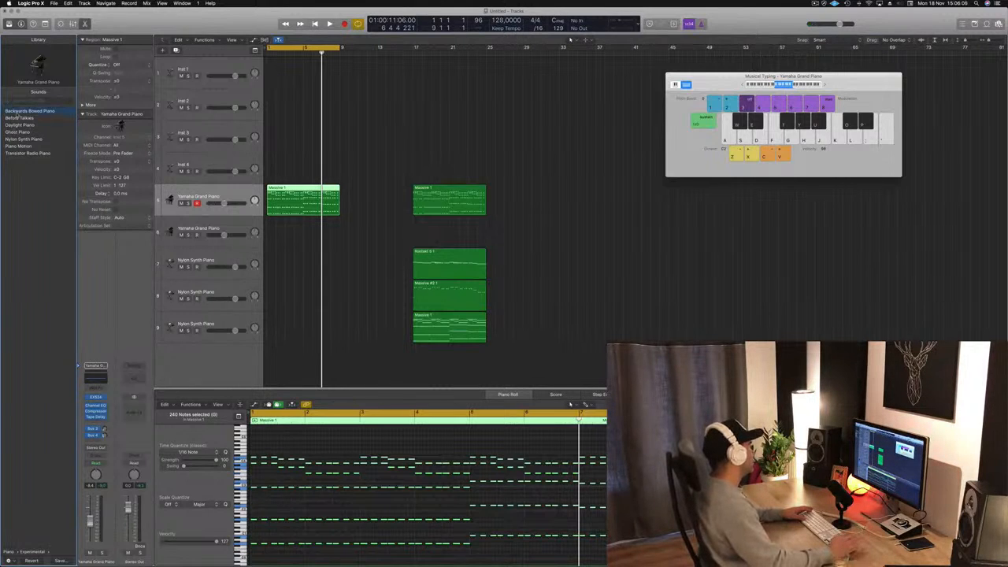
pyautogui.press('Return')
pyautogui.press('space')
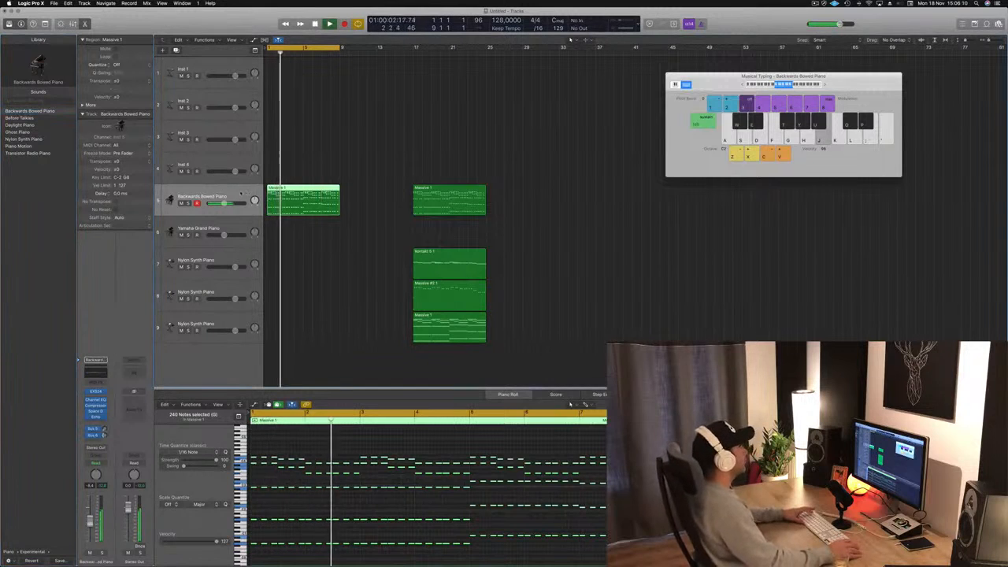
# Step: Duplicate the Backwards Bowed Piano track and copy the bar 1 chord region onto the new track
pyautogui.press('super+d')
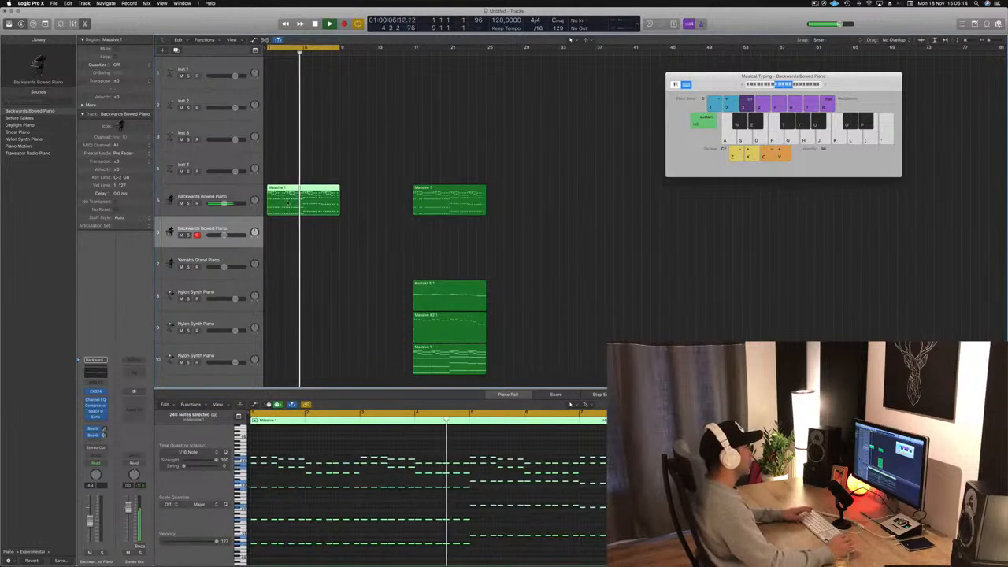
pyautogui.press('space')
pyautogui.moveTo(304, 193); pyautogui.dragTo(304, 228)
pyautogui.press('space')
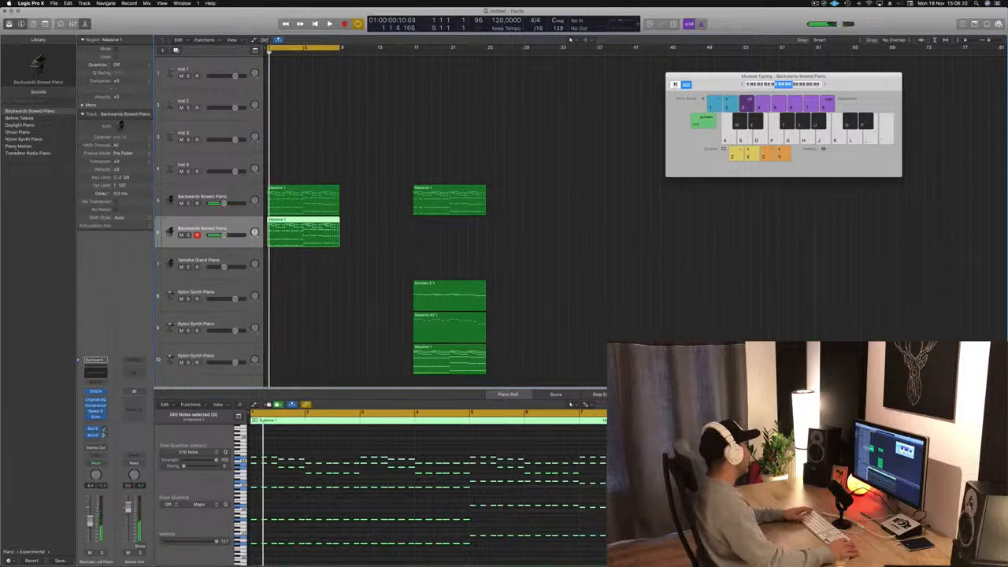
# Step: Set the duplicate track's patch to Nylon Synth Piano and lower its volume to about -14.2 dB during playback
pyautogui.click(12, 148)
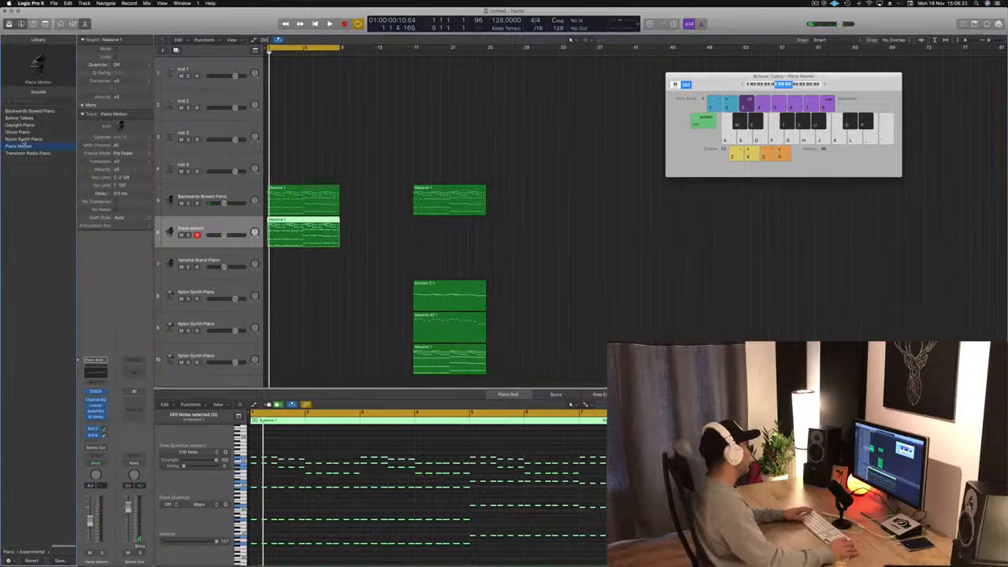
pyautogui.press('space')
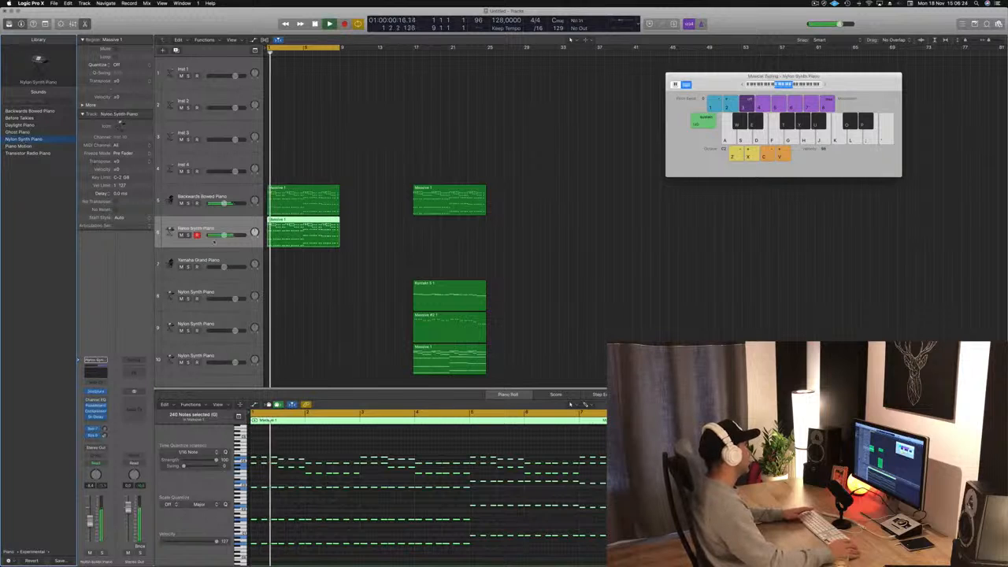
pyautogui.moveTo(225, 234); pyautogui.dragTo(220, 235)
pyautogui.press('space')
# Step: Try to nudge all notes of the Backwards Bowed Piano region slightly earlier and listen to the result
pyautogui.click(295, 194)
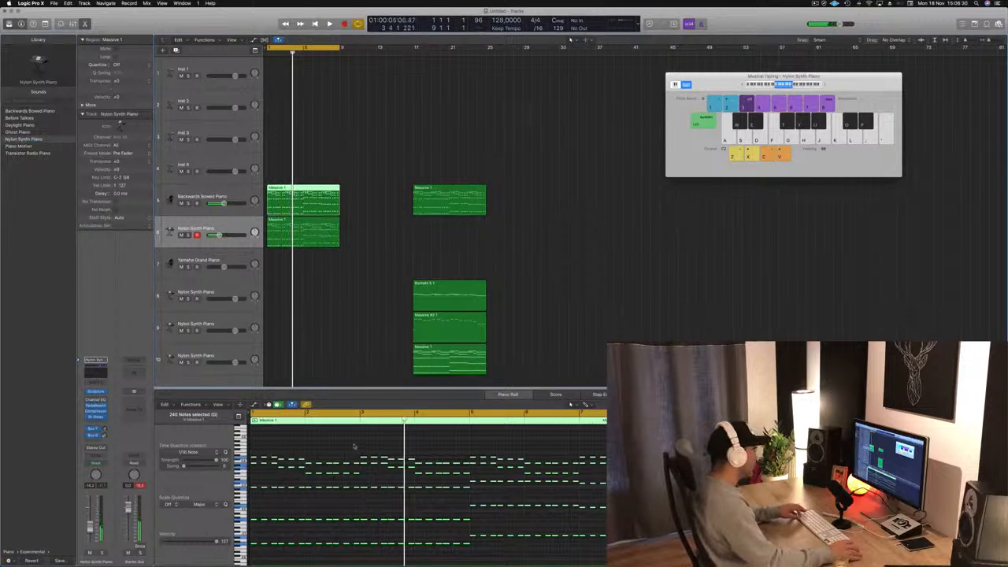
pyautogui.click(339, 445)
pyautogui.press('super+a')
pyautogui.press('super+Right')
pyautogui.press('super+Right')
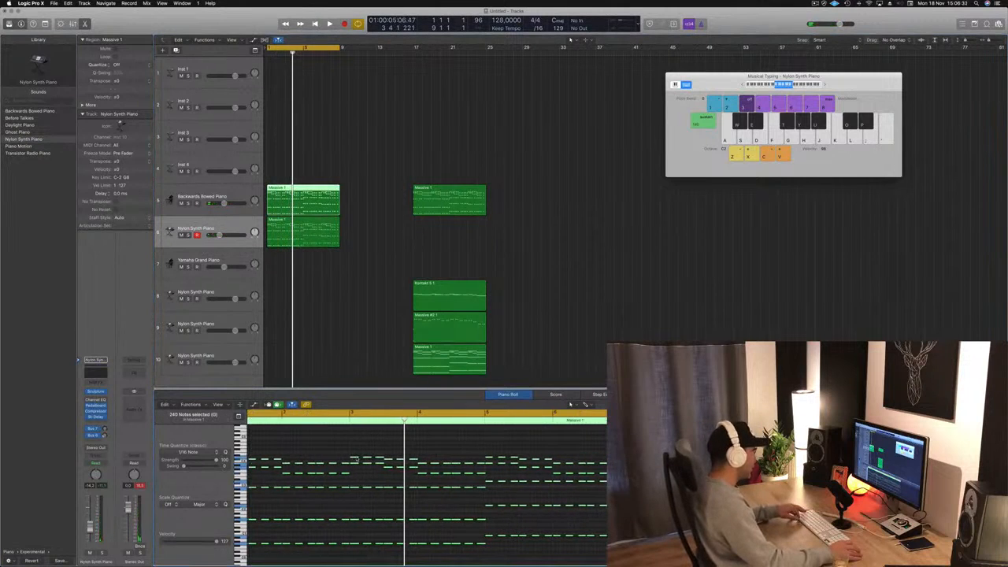
pyautogui.press('super+Right')
pyautogui.press('super+Right')
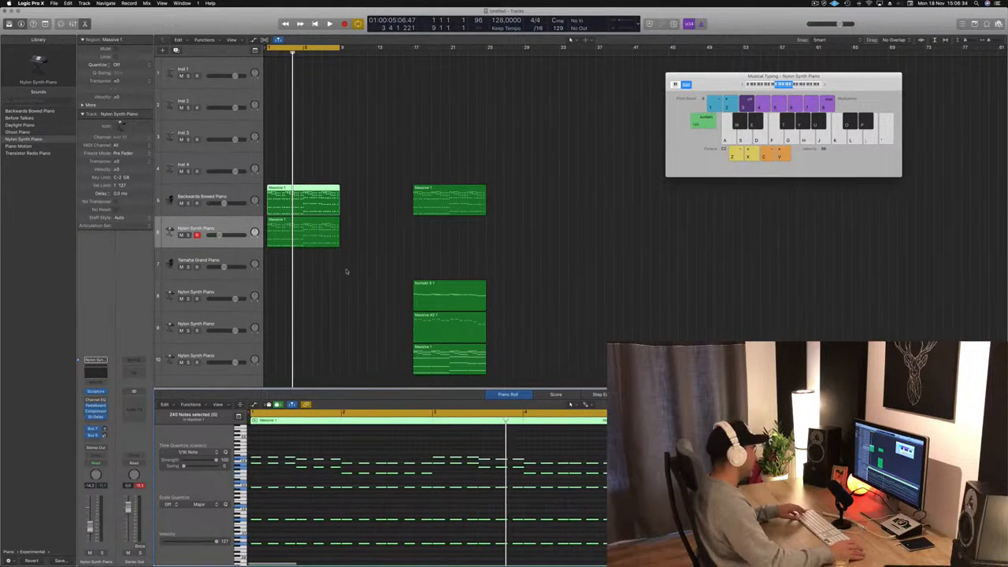
pyautogui.scroll(5, 287, 210)
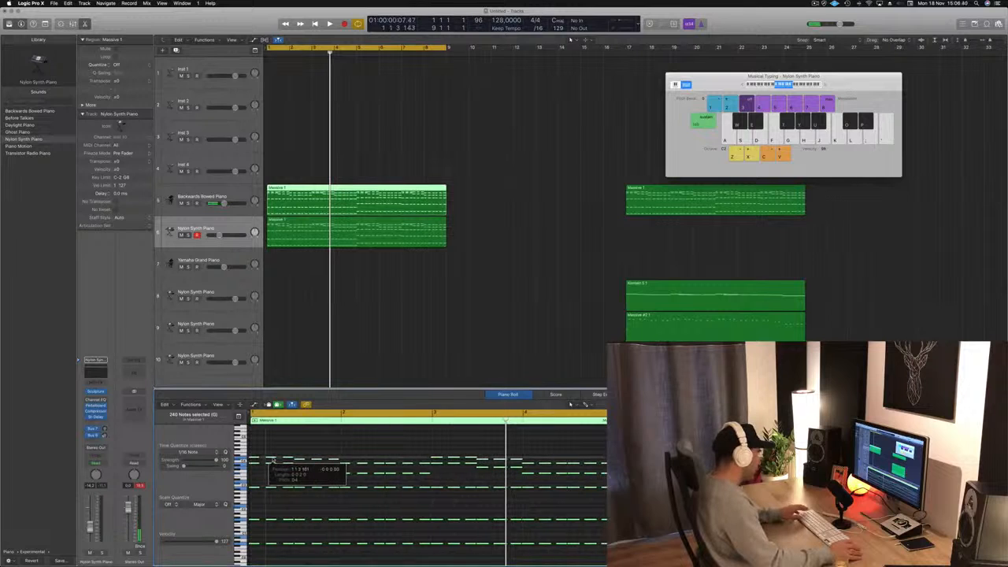
pyautogui.press('space')
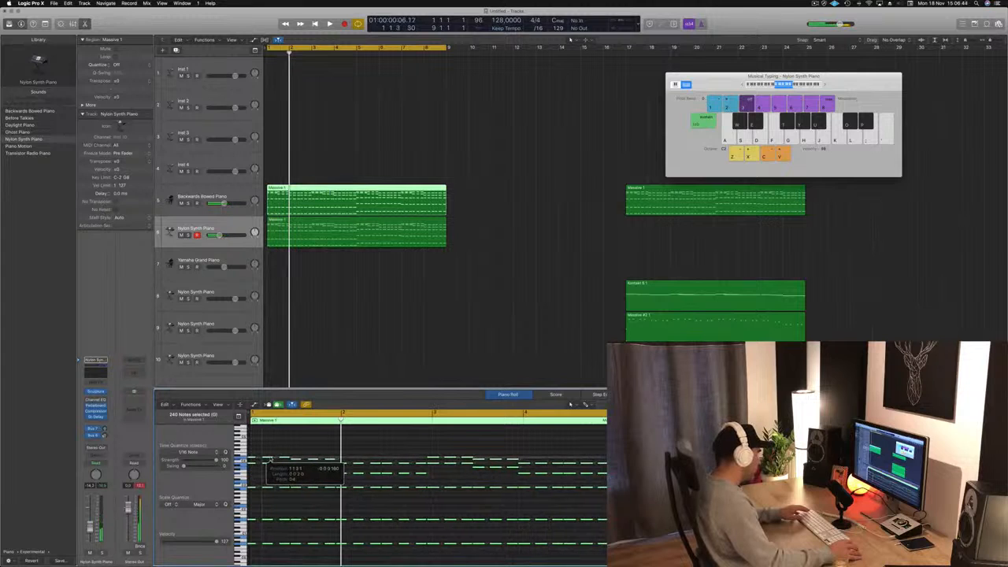
pyautogui.press('space')
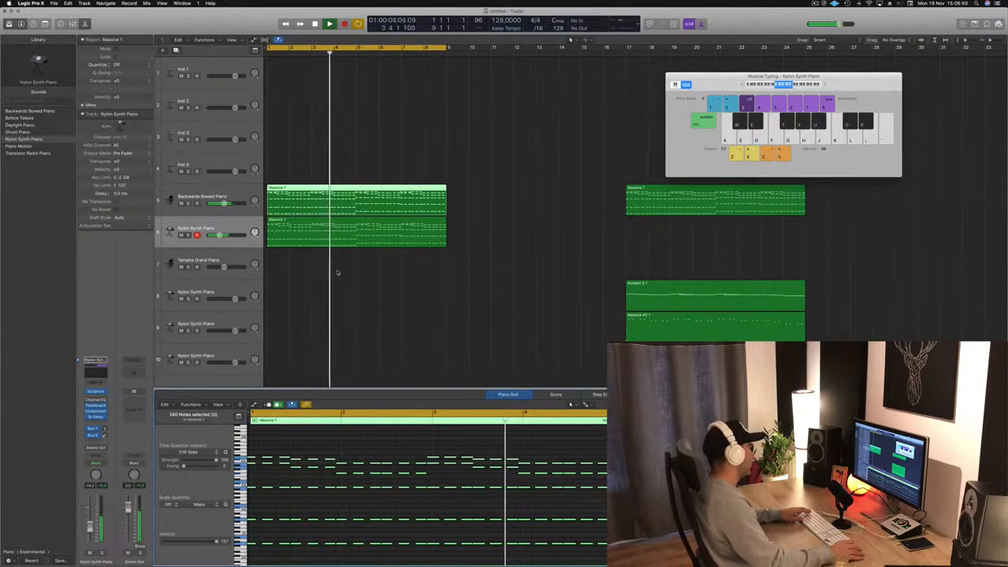
# Step: Raise the Nylon Synth Piano track's volume to about -12.8 dB and play the chords from the start
pyautogui.click(223, 236)
pyautogui.press('space')
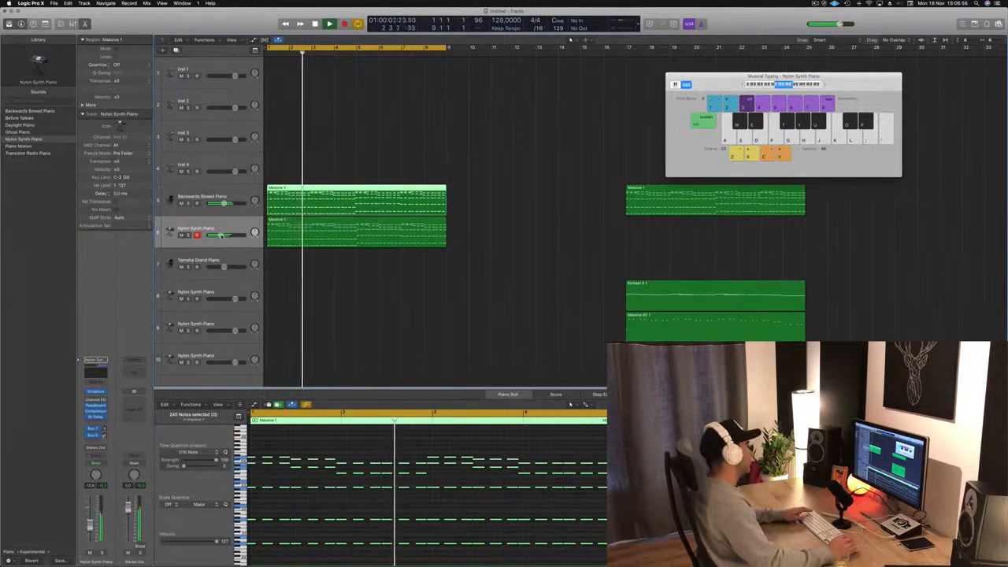
pyautogui.press('Return')
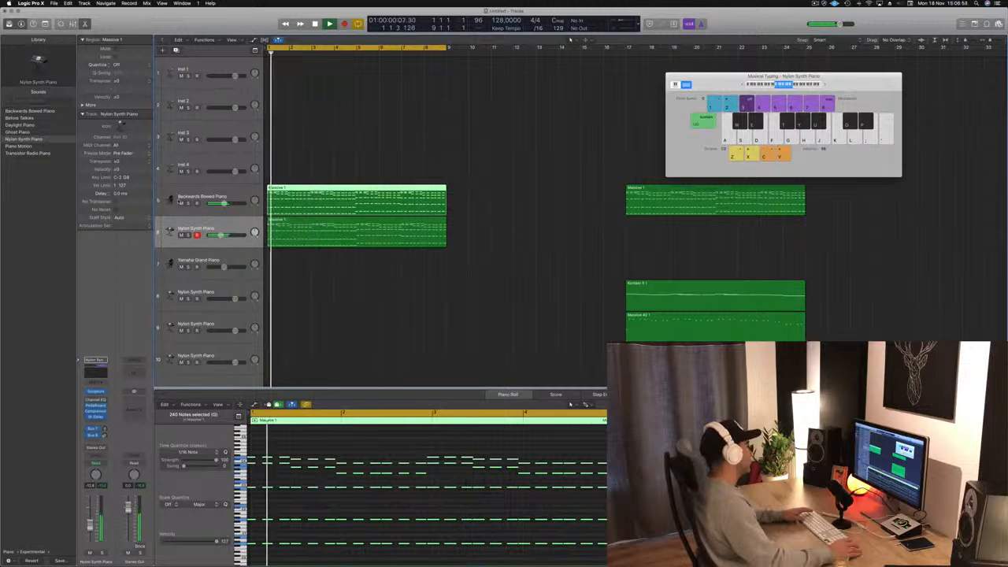
# Step: Mute the Backwards Bowed Piano track and toggle its solo to compare the two piano layers
pyautogui.click(182, 203)
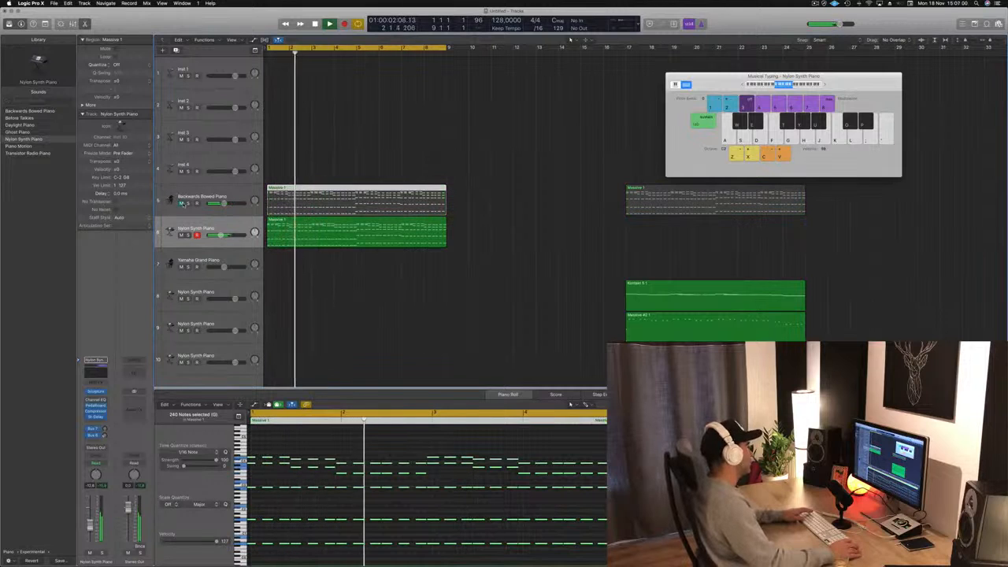
pyautogui.press('super+Left')
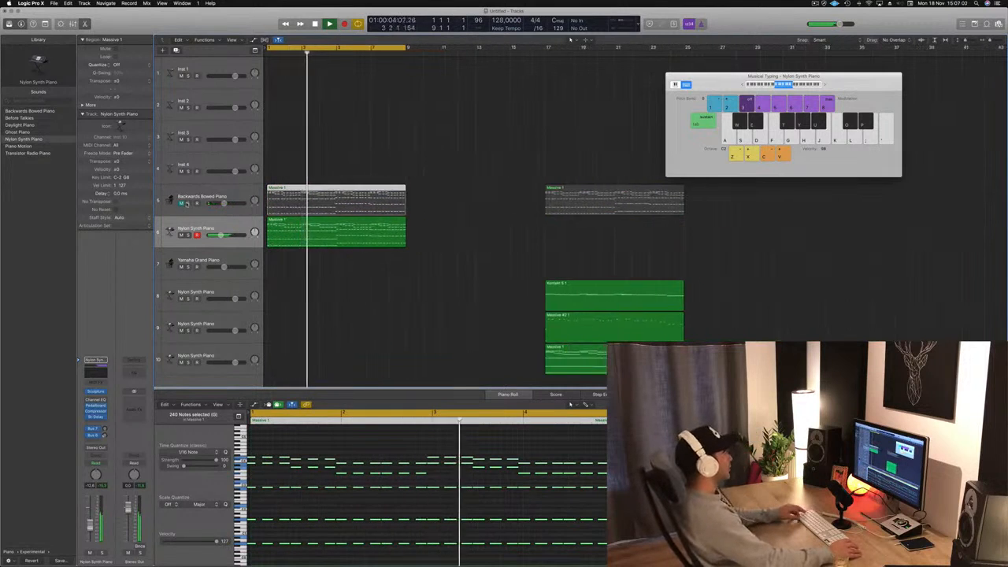
pyautogui.click(188, 203)
pyautogui.click(188, 203)
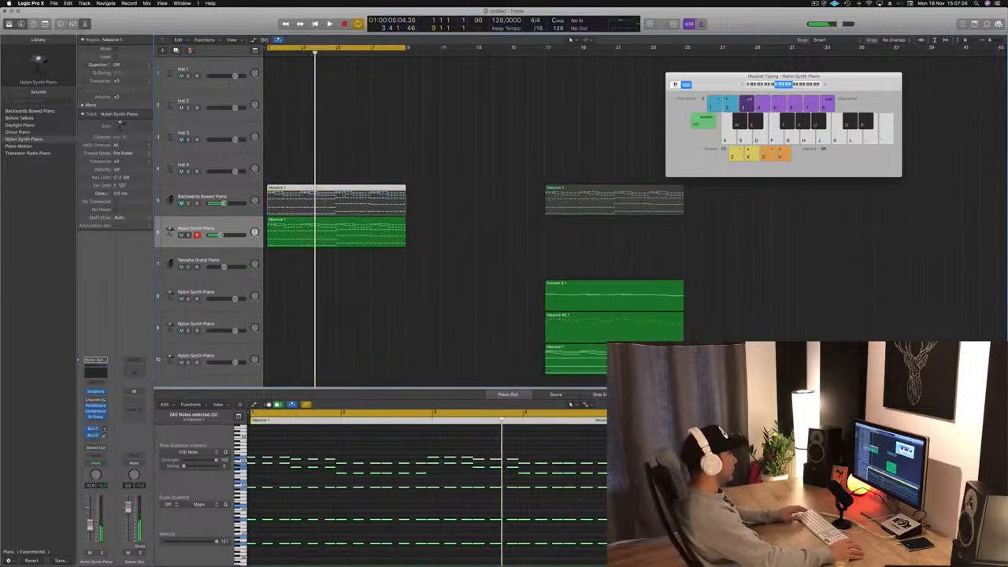
# Step: Replace the Backwards Bowed Piano region at bar 1 with a copy of the Nylon Synth Piano region
pyautogui.click(443, 202)
pyautogui.click(400, 202)
pyautogui.press('BackSpace')
pyautogui.click(388, 228)
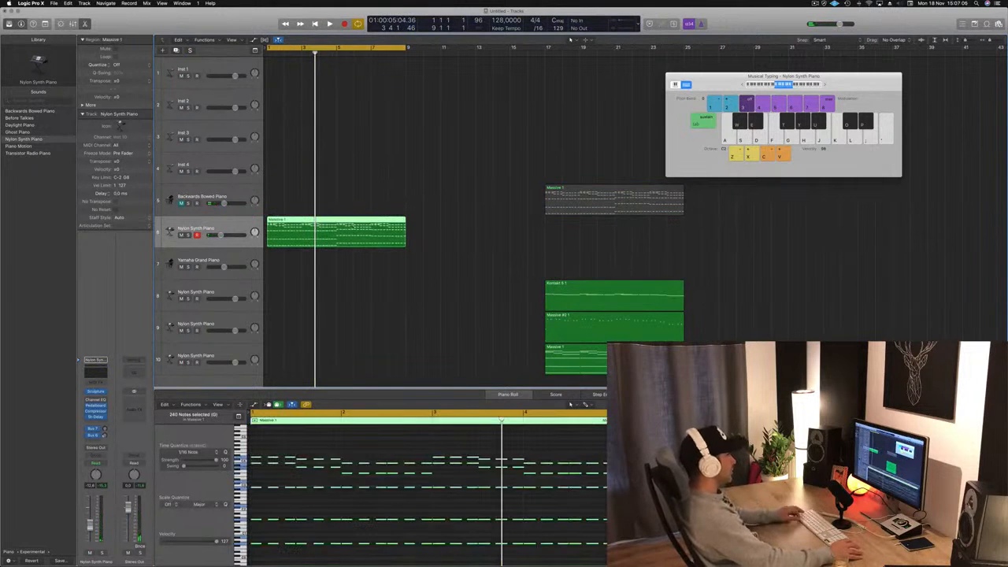
pyautogui.moveTo(351, 224); pyautogui.dragTo(351, 209)
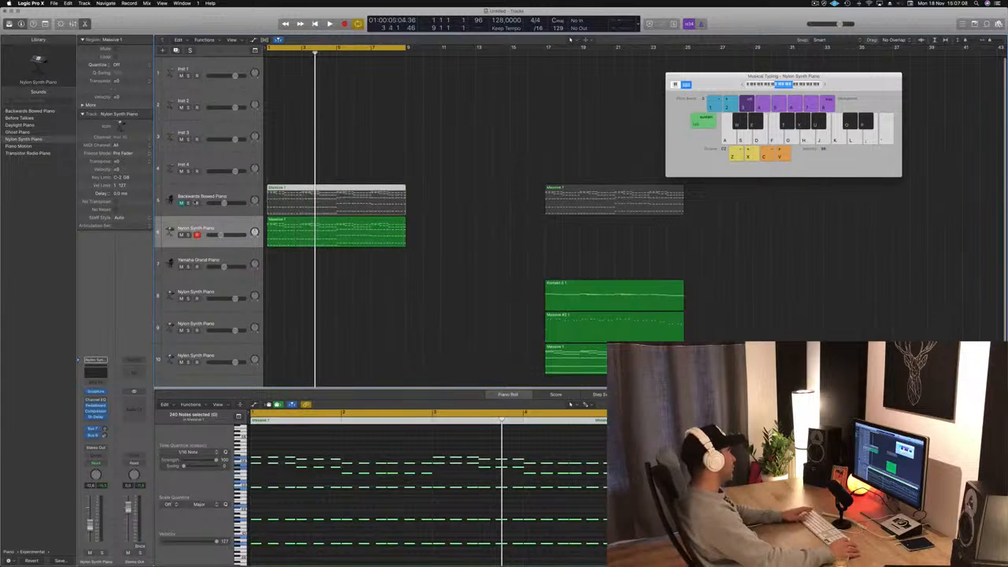
# Step: Unmute the Backwards Bowed Piano track and lower its volume to about -24 dB during playback
pyautogui.click(182, 204)
pyautogui.press('space')
pyautogui.moveTo(224, 204); pyautogui.dragTo(217, 203)
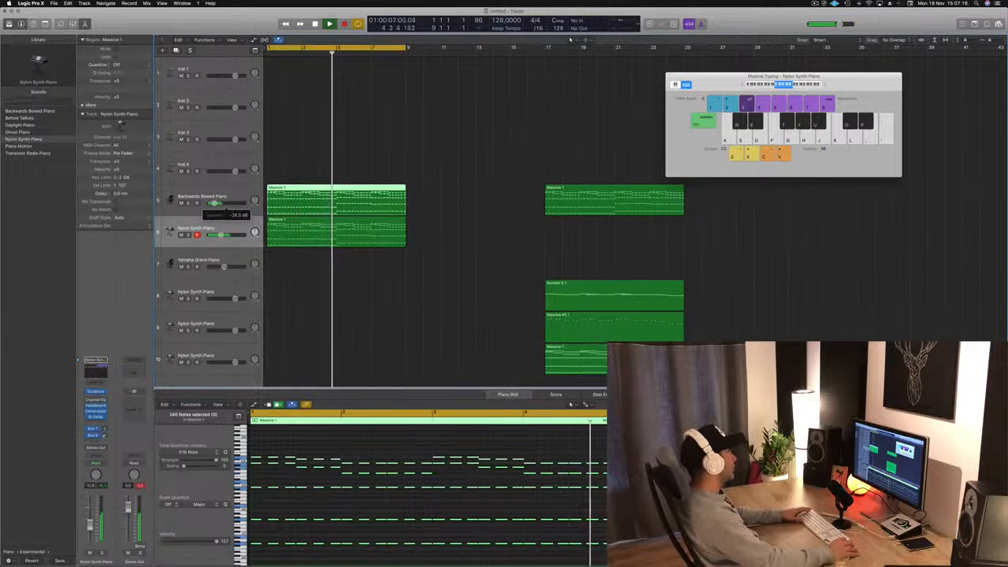
# Step: Play the two layered piano tracks together from the beginning to check their balance
pyautogui.click(416, 292)
pyautogui.click(352, 240)
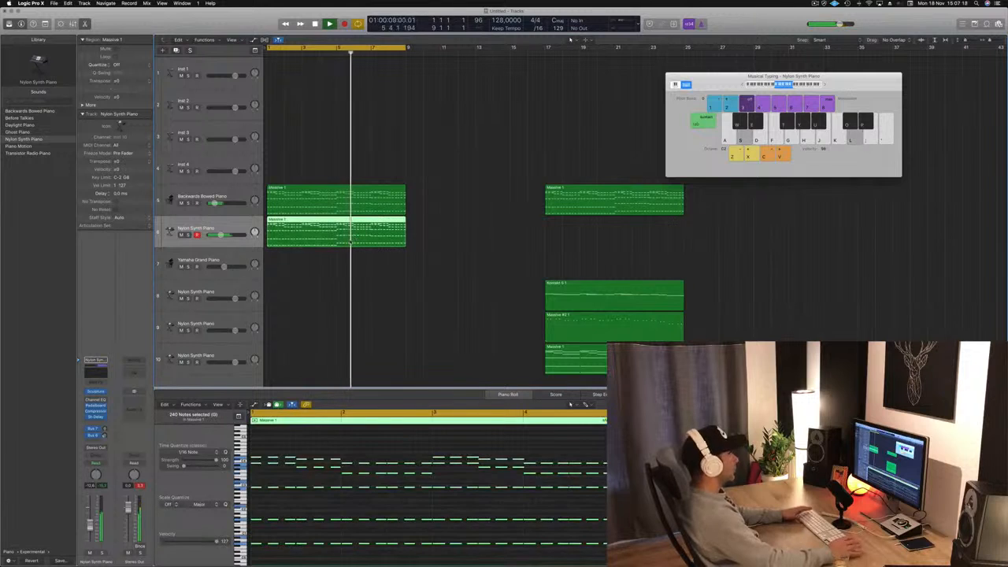
pyautogui.press('space')
pyautogui.press('Return')
pyautogui.press('space')
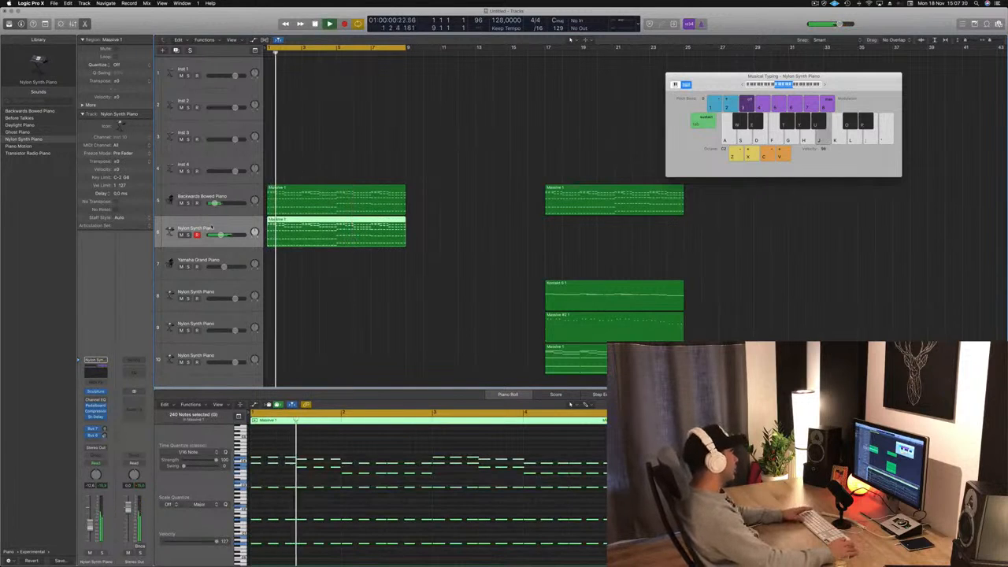
pyautogui.press('space')
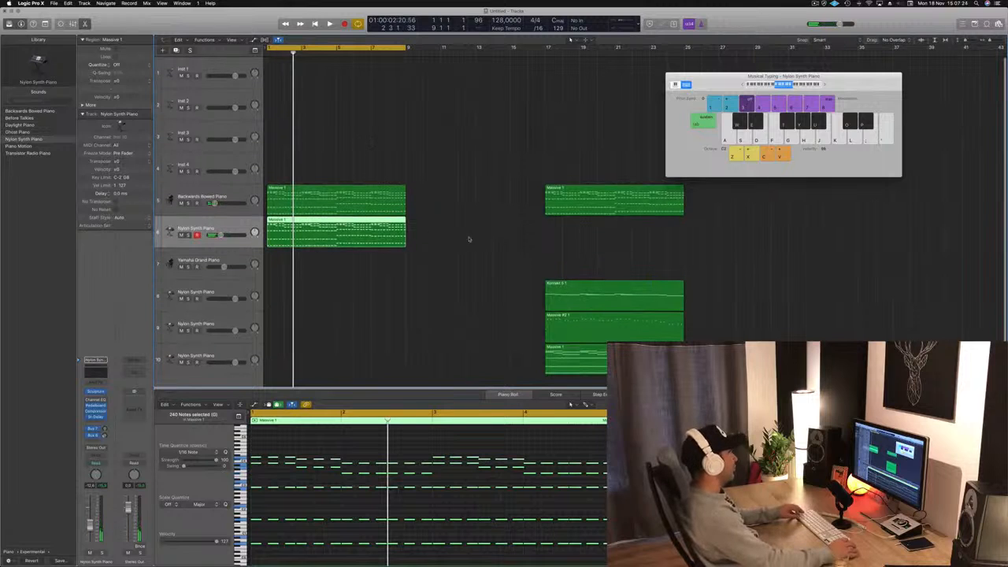
# Step: Copy the Nylon Synth Piano chord region at bar 1 onto the Inst 1 track
pyautogui.click(469, 239)
pyautogui.click(352, 234)
pyautogui.moveTo(351, 235); pyautogui.dragTo(354, 84)
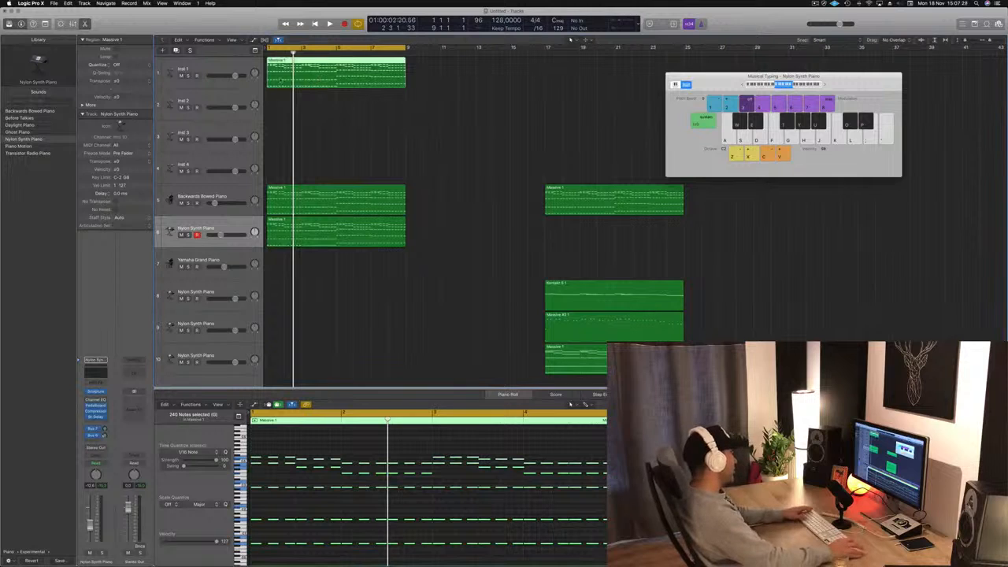
pyautogui.click(209, 62)
# Step: Add a duplicate of the Nylon Synth Piano track 10 directly beneath it
pyautogui.click(210, 351)
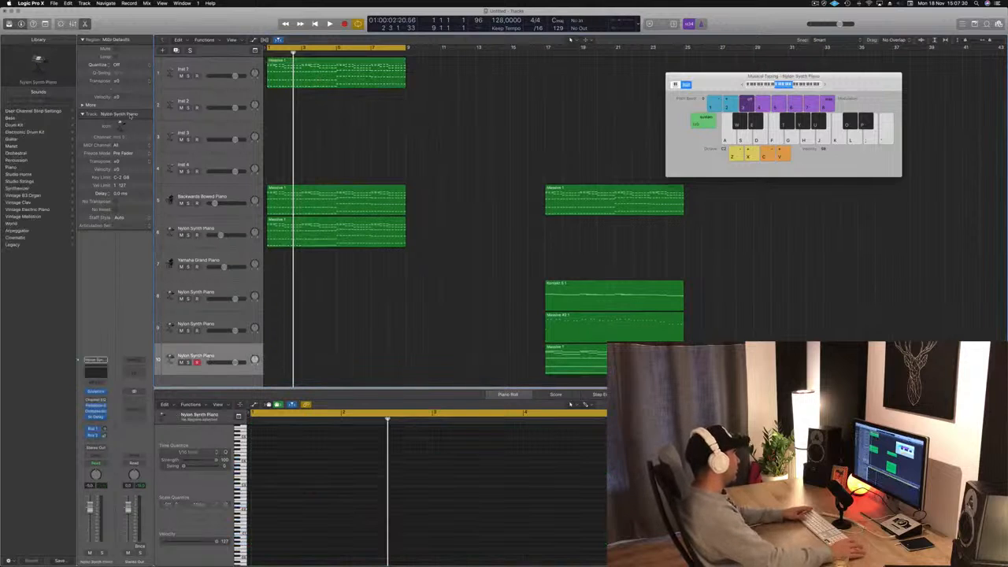
pyautogui.click(177, 50)
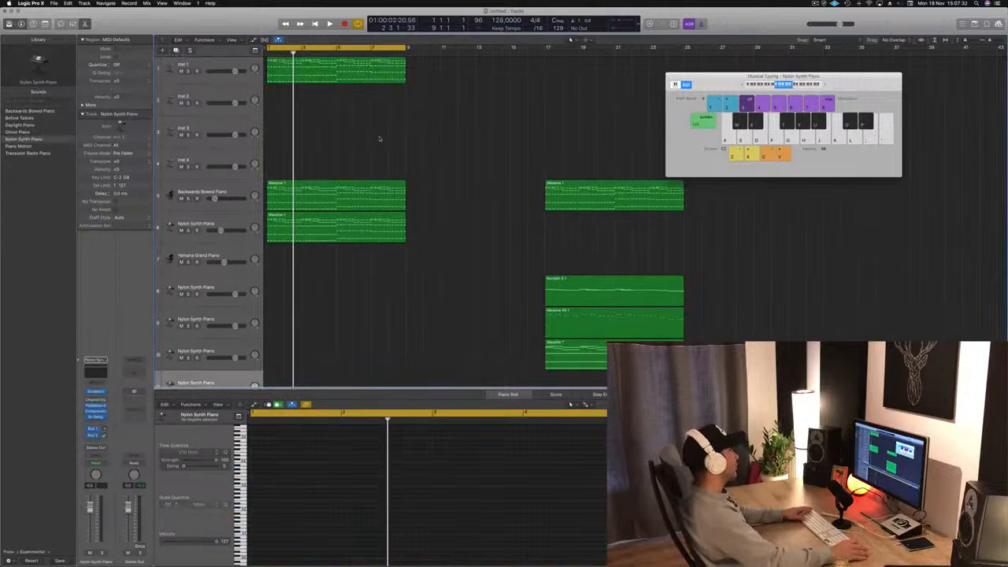
# Step: Lower the Inst 1 track's volume to about -11.6 dB and play the three layered chord regions together
pyautogui.click(334, 65)
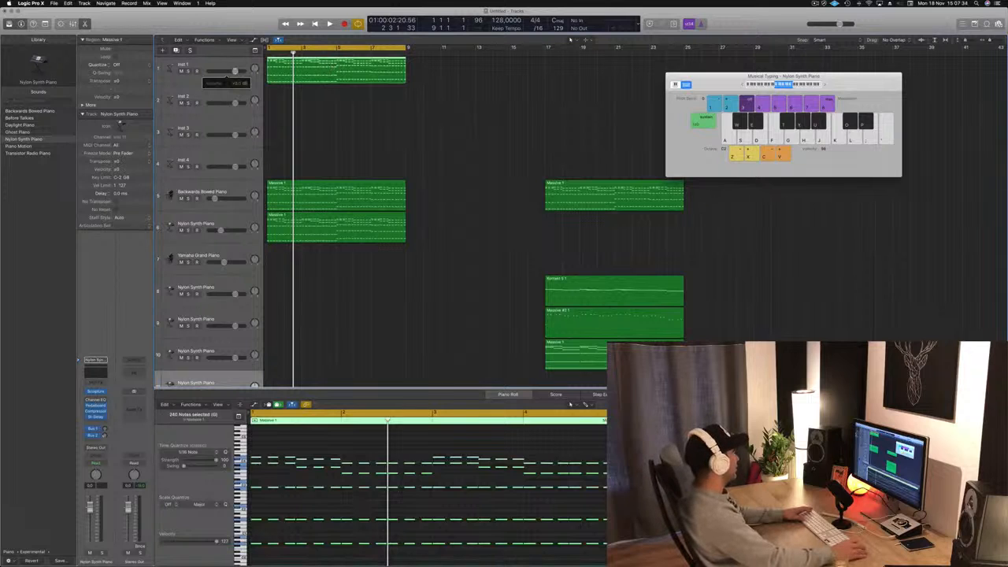
pyautogui.press('space')
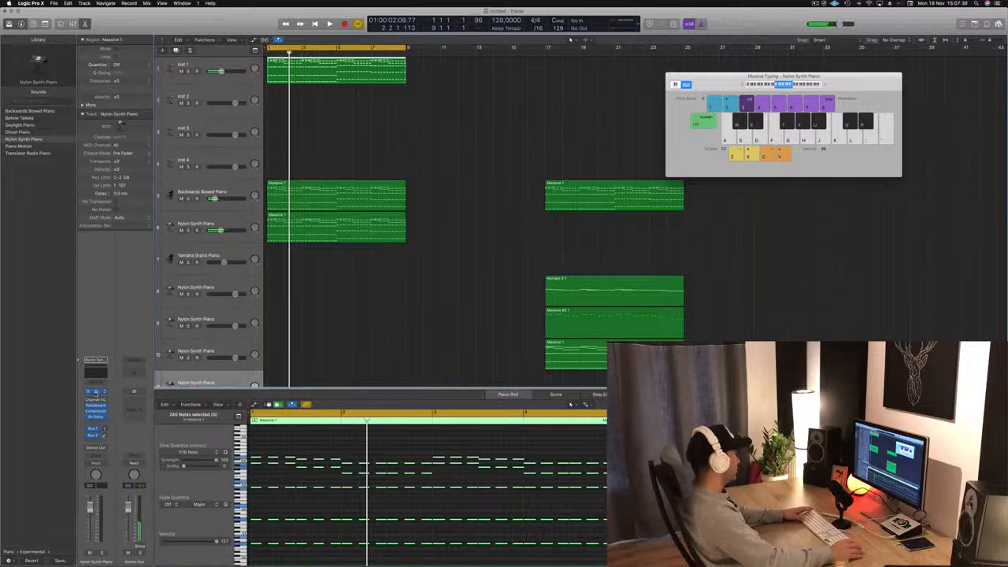
pyautogui.click(95, 391)
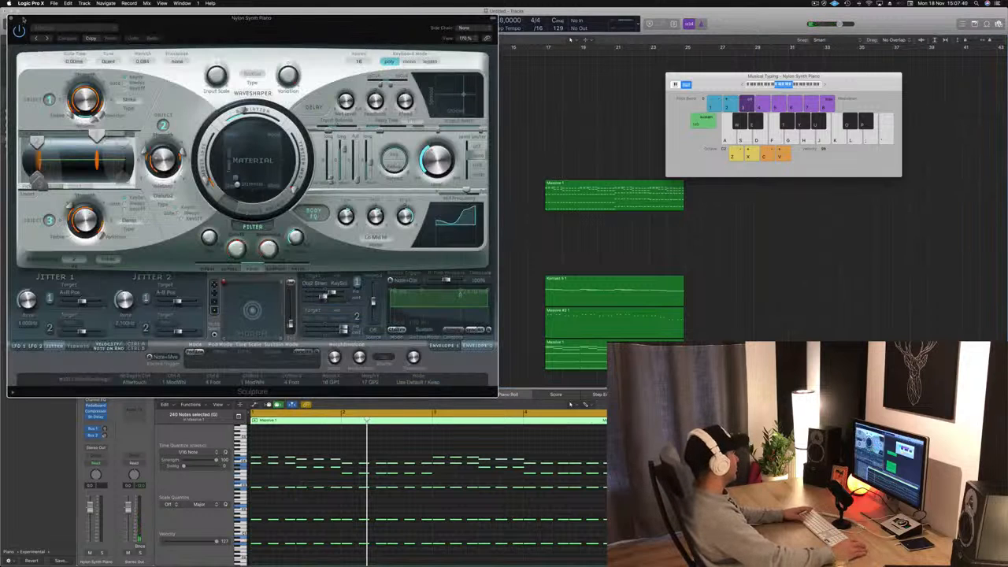
pyautogui.press('super+w')
# Step: Open the Alchemy instrument on the Inst 1 track and play the layers from the beginning with its default preset
pyautogui.click(188, 71)
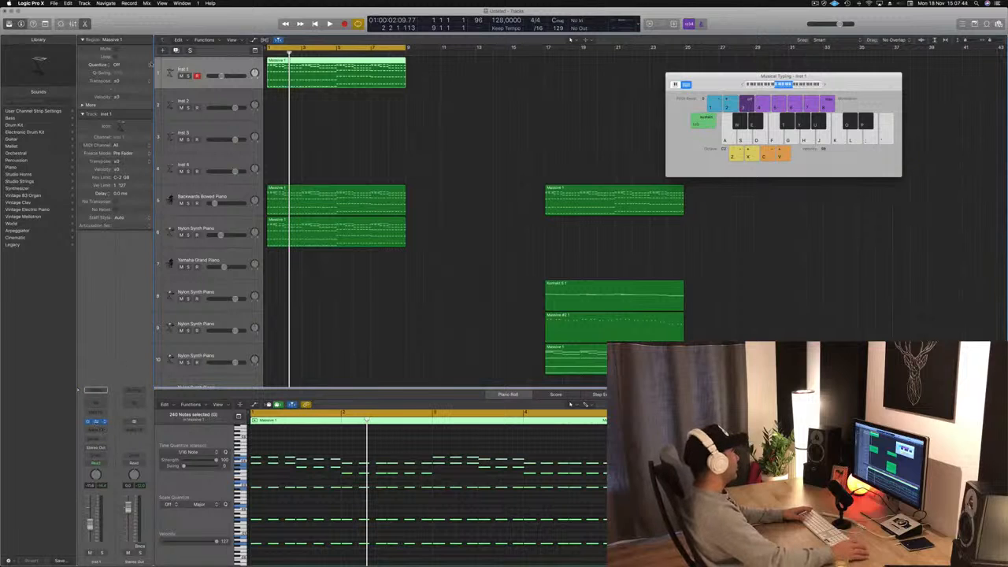
pyautogui.click(96, 421)
pyautogui.moveTo(172, 25); pyautogui.dragTo(583, 110)
pyautogui.press('space')
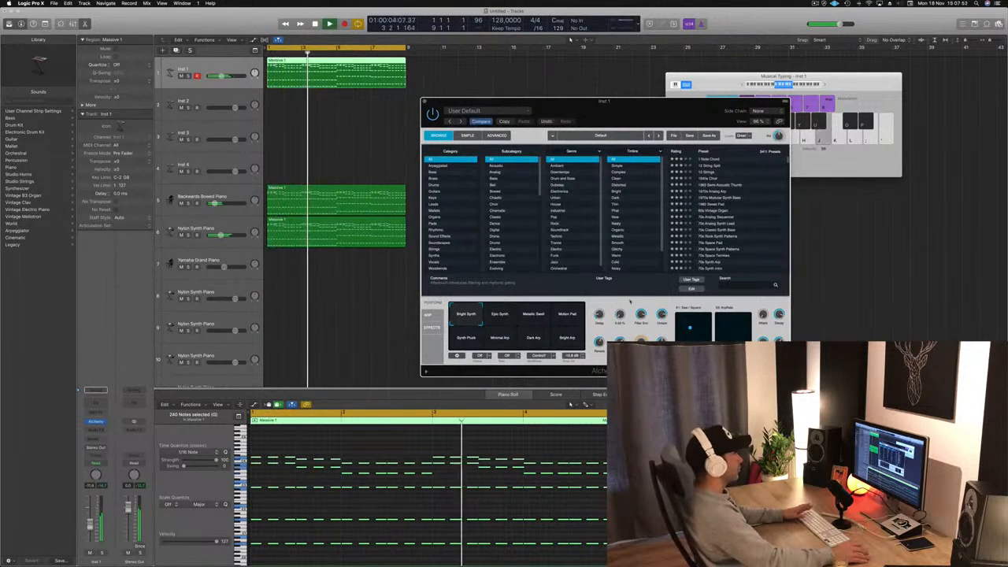
pyautogui.press('Return')
pyautogui.press('space')
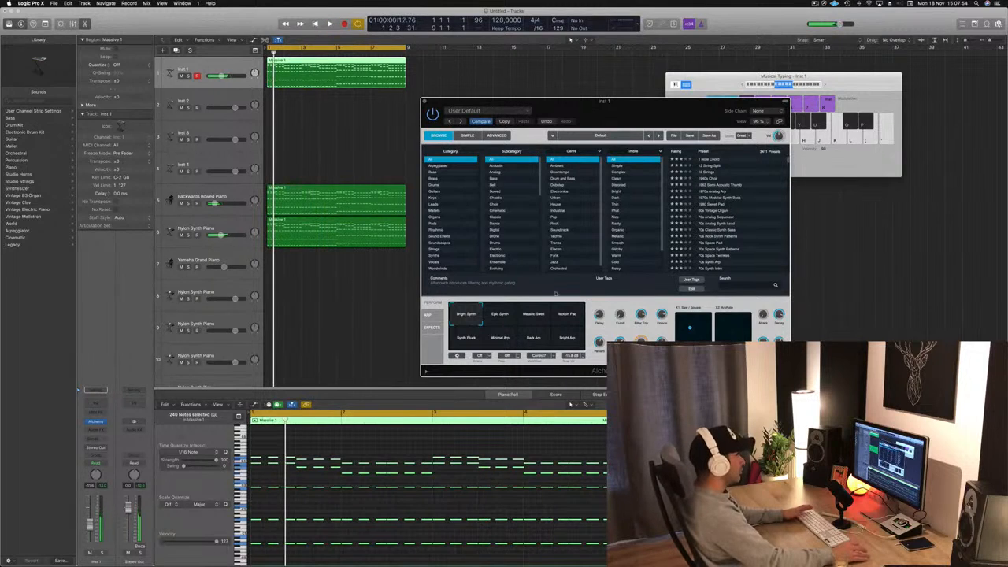
pyautogui.press('space')
# Step: Audition the default preset's Epic Synth, Metallic Swell, Synth Pluck, Minimal Arp and Dark Arp variations during playback
pyautogui.click(499, 315)
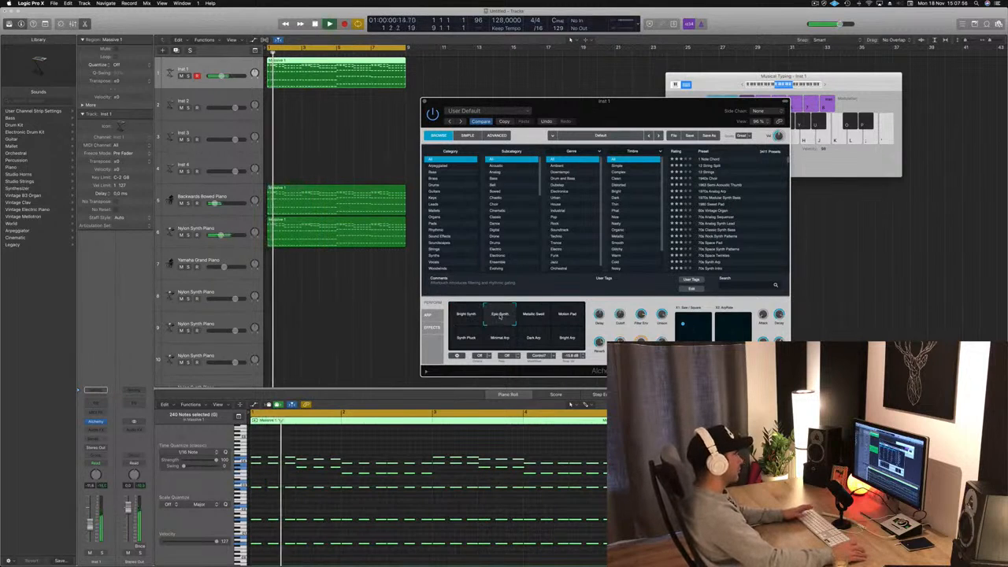
pyautogui.click(535, 315)
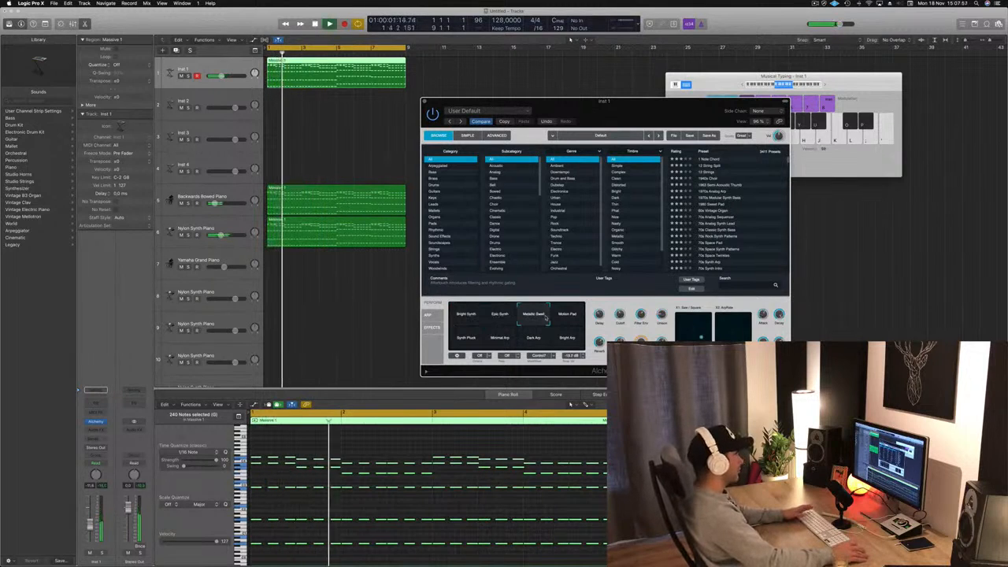
pyautogui.click(467, 339)
pyautogui.click(499, 338)
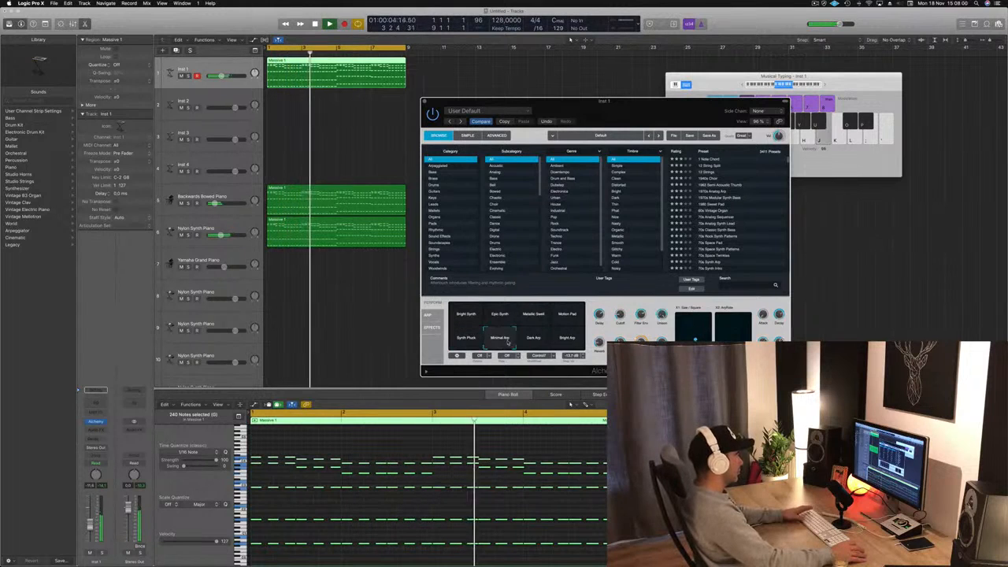
pyautogui.click(533, 340)
pyautogui.press('Return')
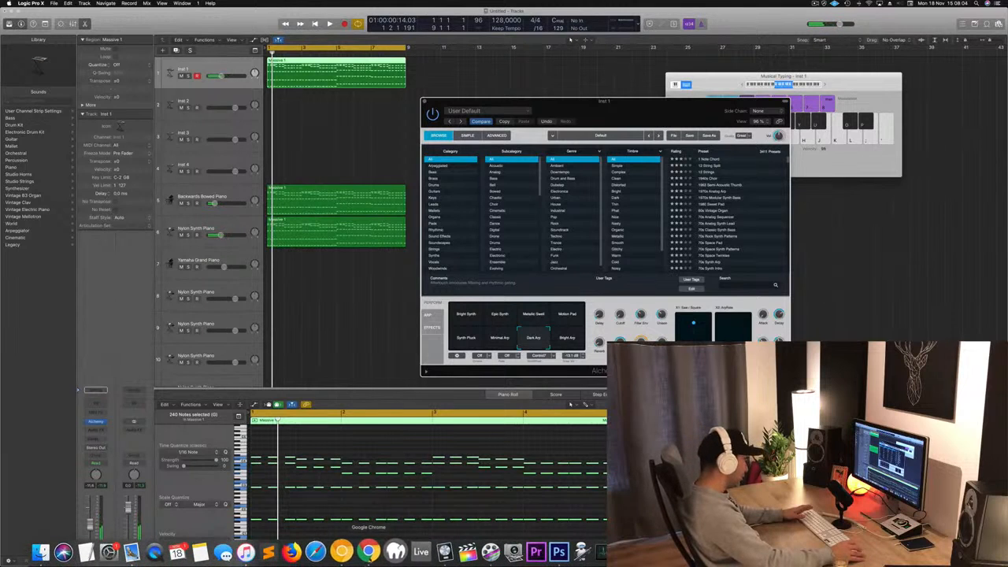
# Step: Quit Google Chrome and return to the track arrangement
pyautogui.rightClick(368, 552)
pyautogui.click(372, 523)
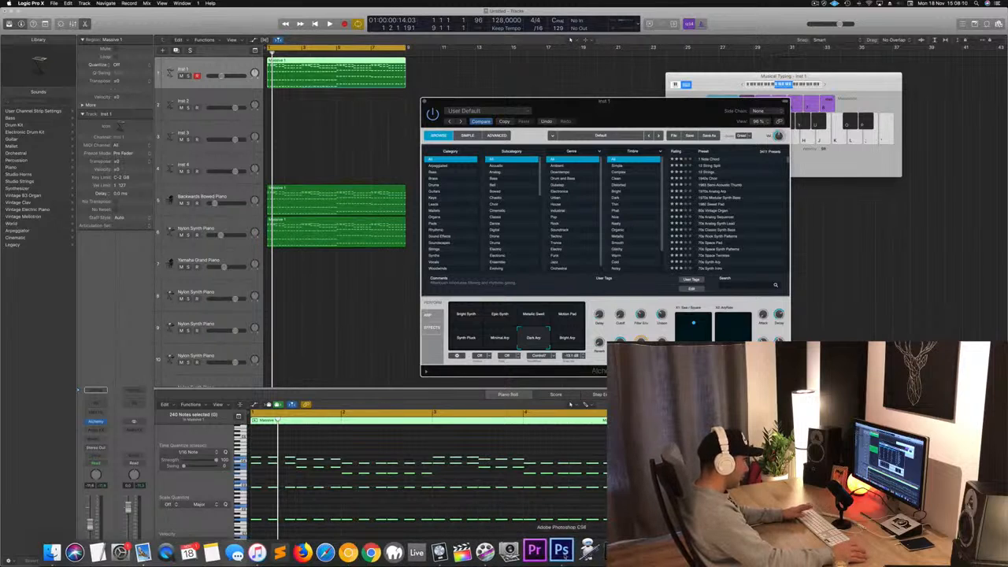
pyautogui.click(337, 314)
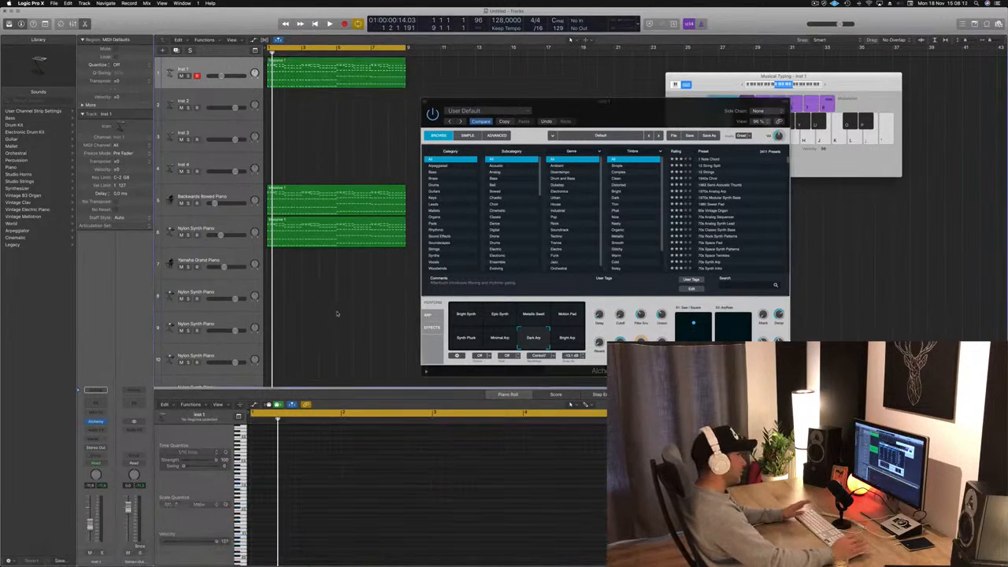
# Step: Play the layered tracks from the beginning to hear the Dark Arp variation on Inst 1
pyautogui.press('space')
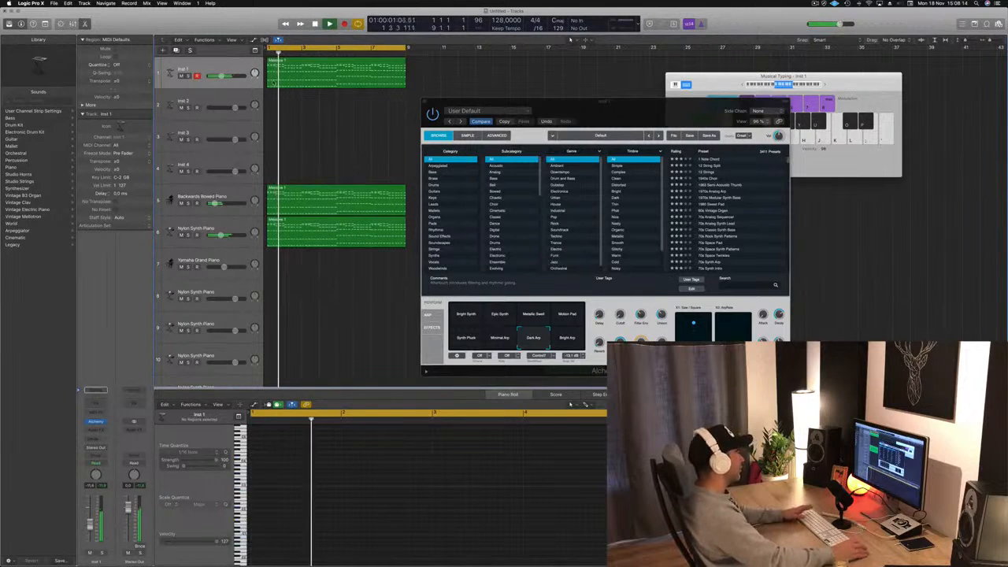
pyautogui.click(225, 68)
pyautogui.press('space')
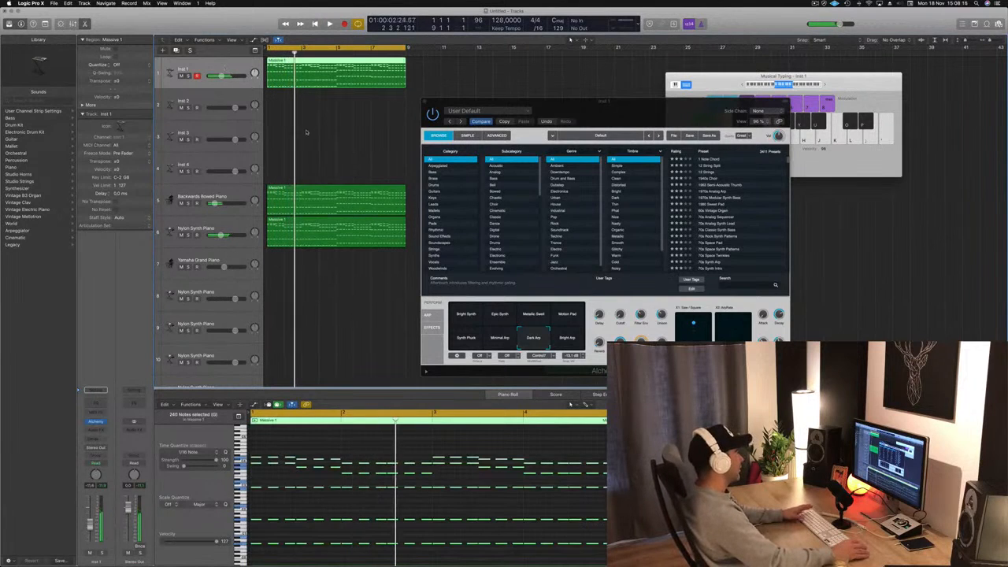
pyautogui.press('space')
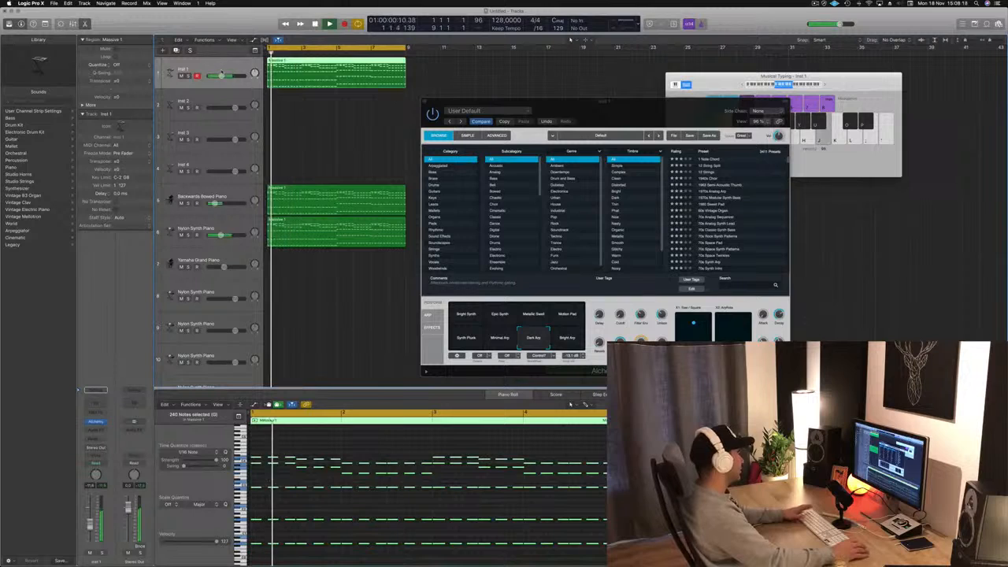
pyautogui.press('space')
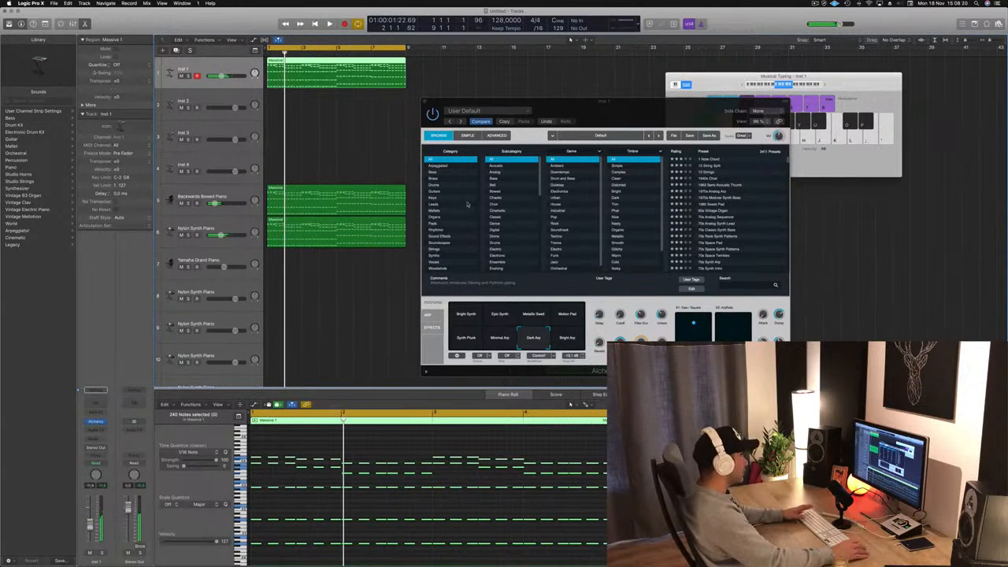
# Step: Limit Alchemy's presets to the Keys category, load the Adding preset and adjust the track's volume during playback
pyautogui.click(443, 198)
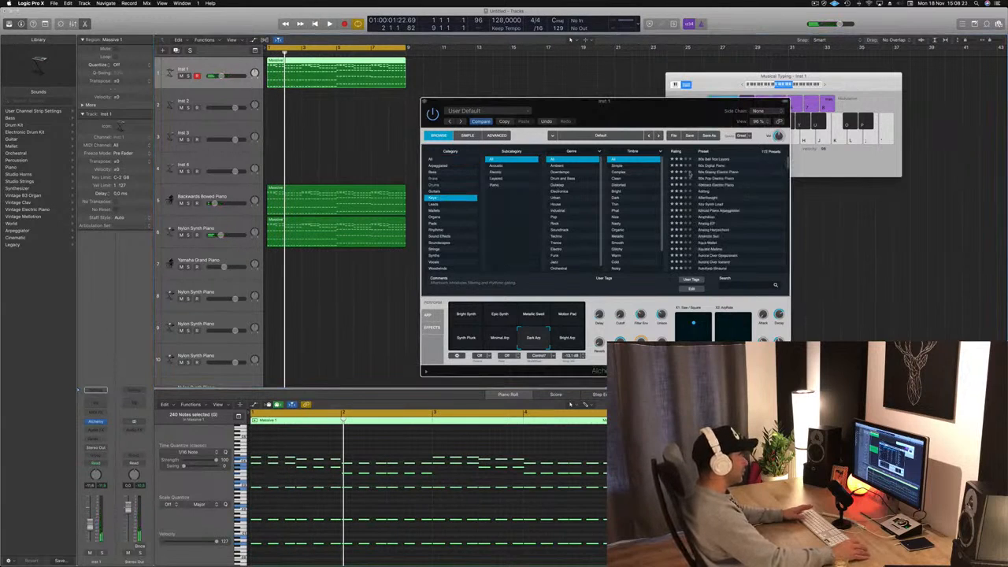
pyautogui.scroll(-2, 728, 196)
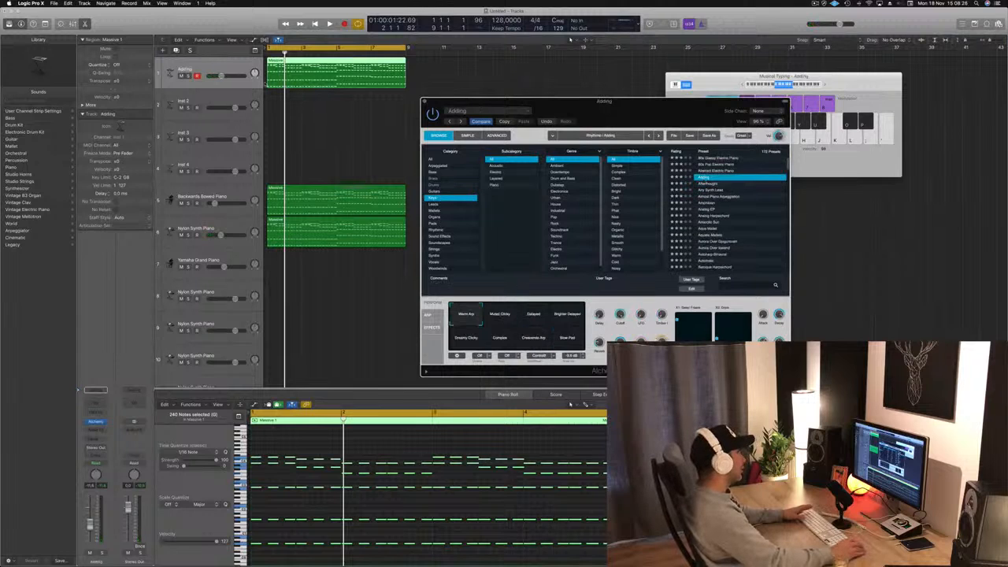
pyautogui.press('space')
pyautogui.moveTo(222, 76); pyautogui.dragTo(224, 76)
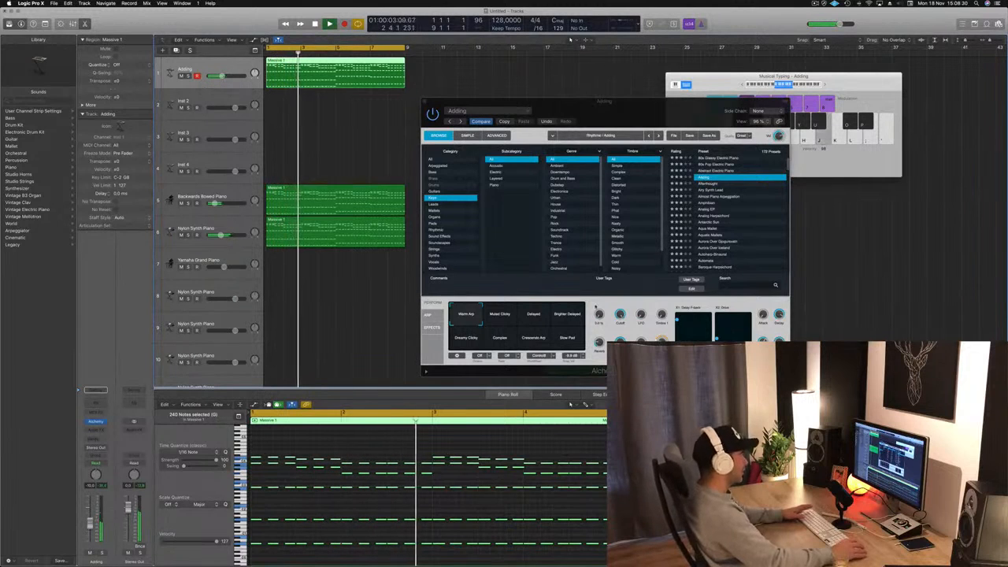
# Step: Load the Afterthought preset in Alchemy and raise the track's volume to about -7.8 dB
pyautogui.click(718, 187)
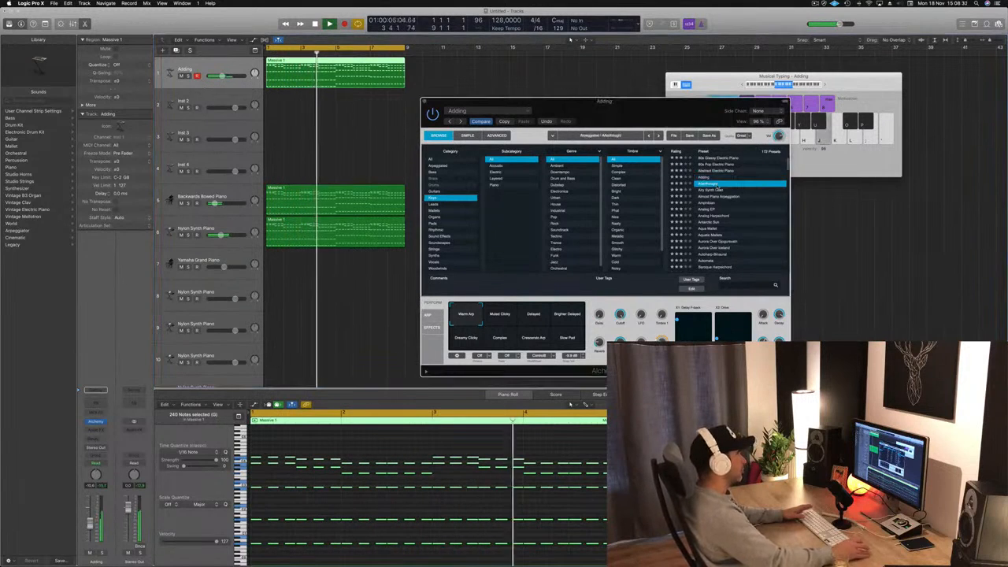
pyautogui.moveTo(557, 108); pyautogui.dragTo(535, 102)
pyautogui.press('space')
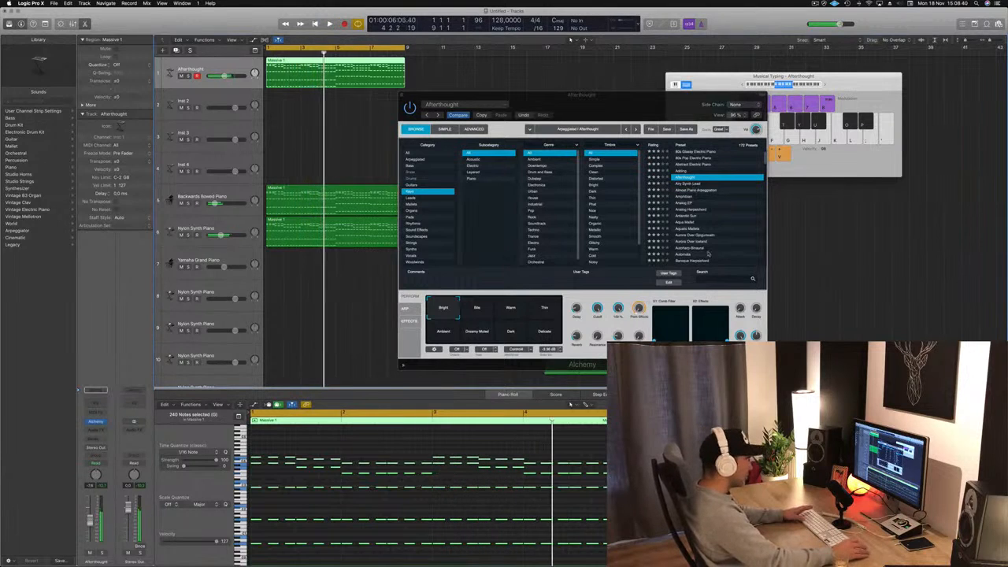
# Step: Load the Analog EP preset during playback and solo the track to hear it alone
pyautogui.press('Return')
pyautogui.click(685, 203)
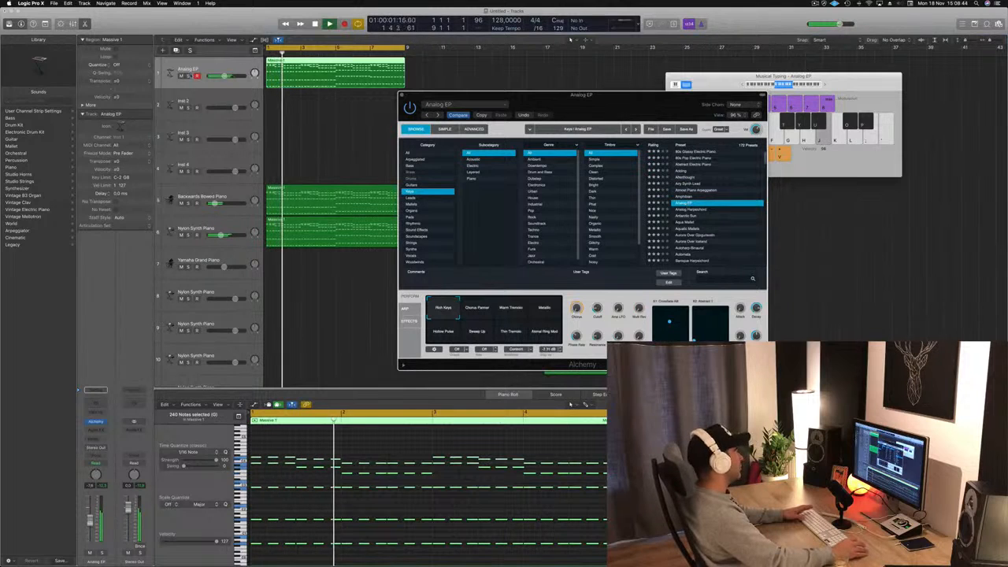
pyautogui.click(188, 76)
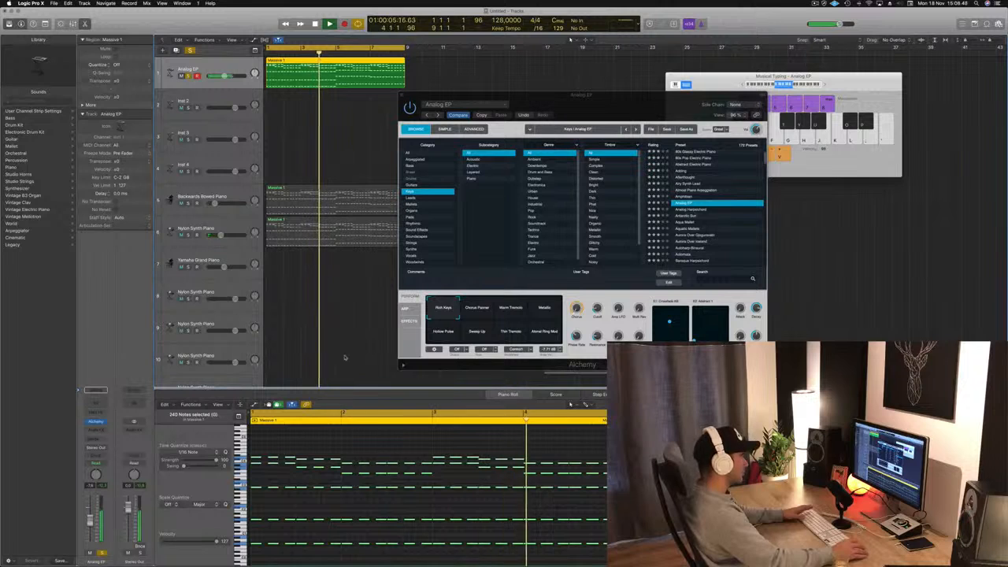
pyautogui.press('space')
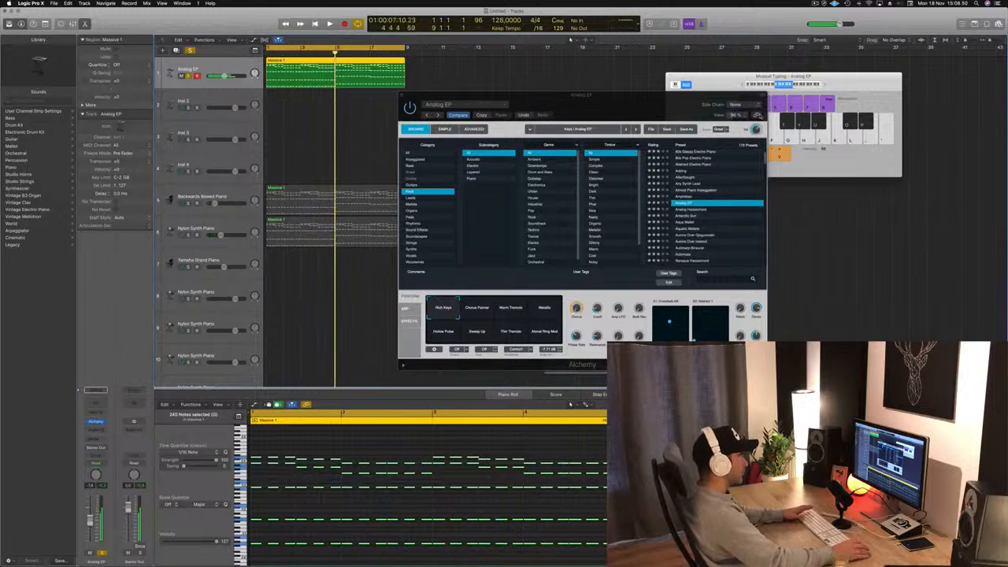
pyautogui.moveTo(699, 104); pyautogui.dragTo(717, 104)
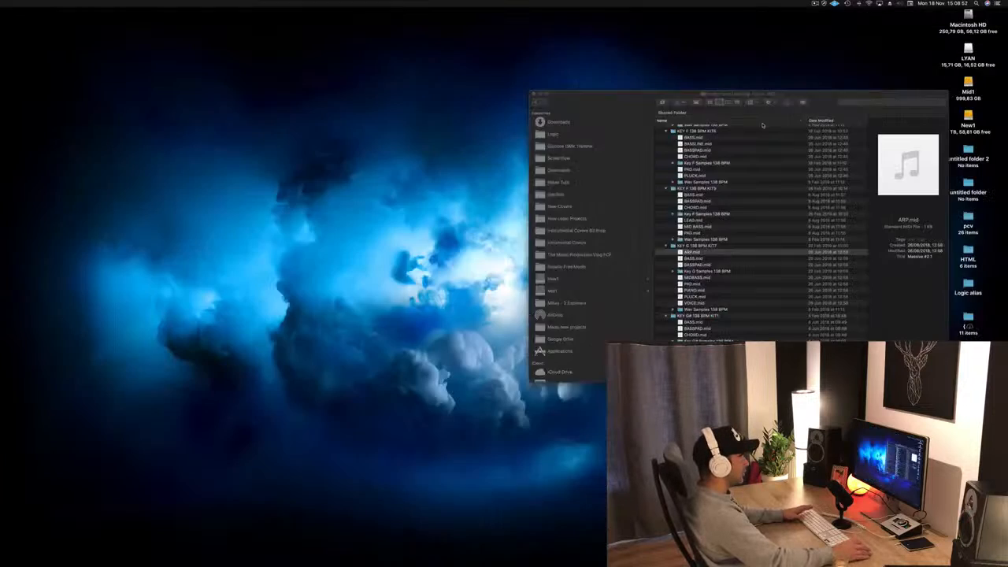
# Step: Reopen Logic Pro X from the problem report and close the Finder window
pyautogui.moveTo(504, 565)
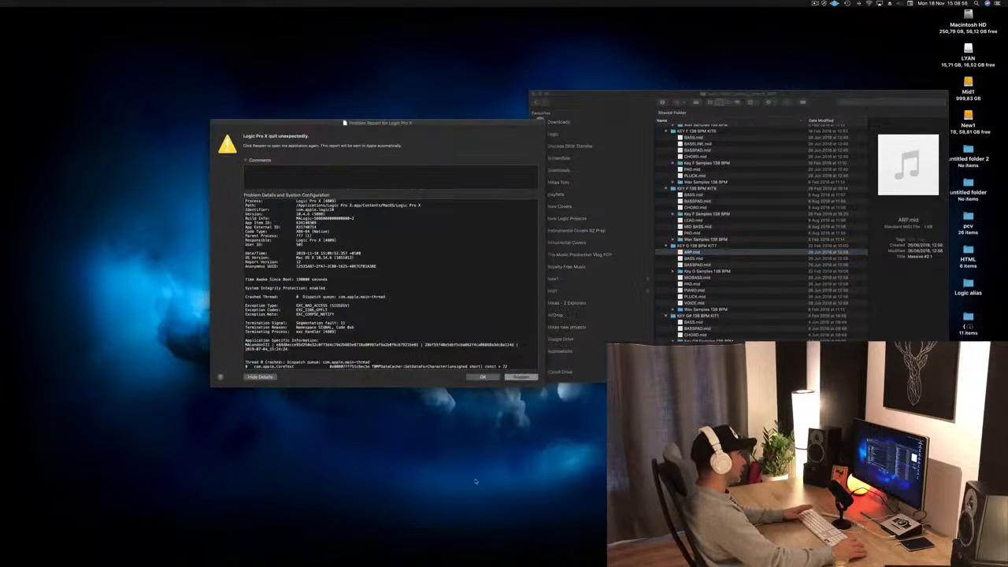
pyautogui.click(520, 379)
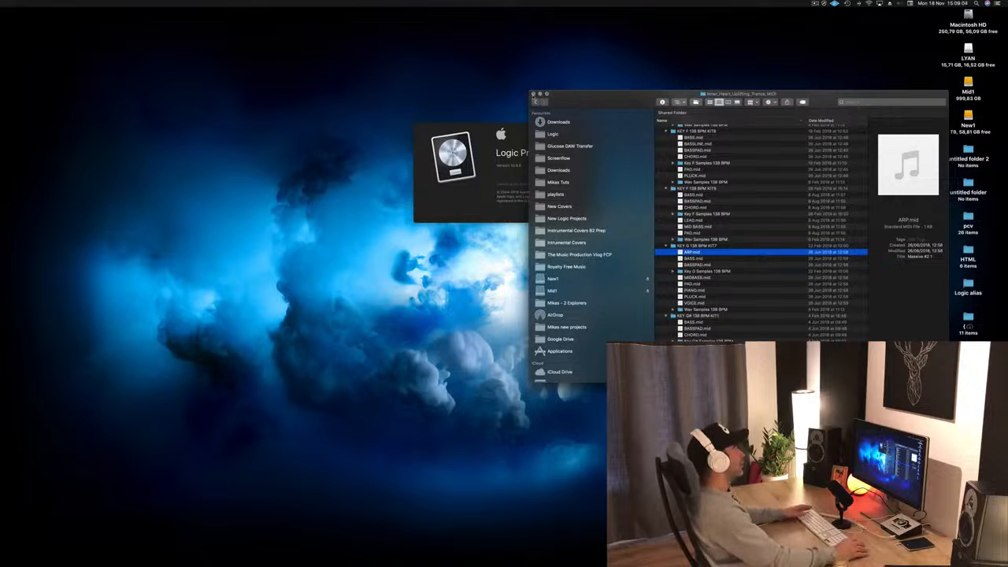
pyautogui.click(533, 95)
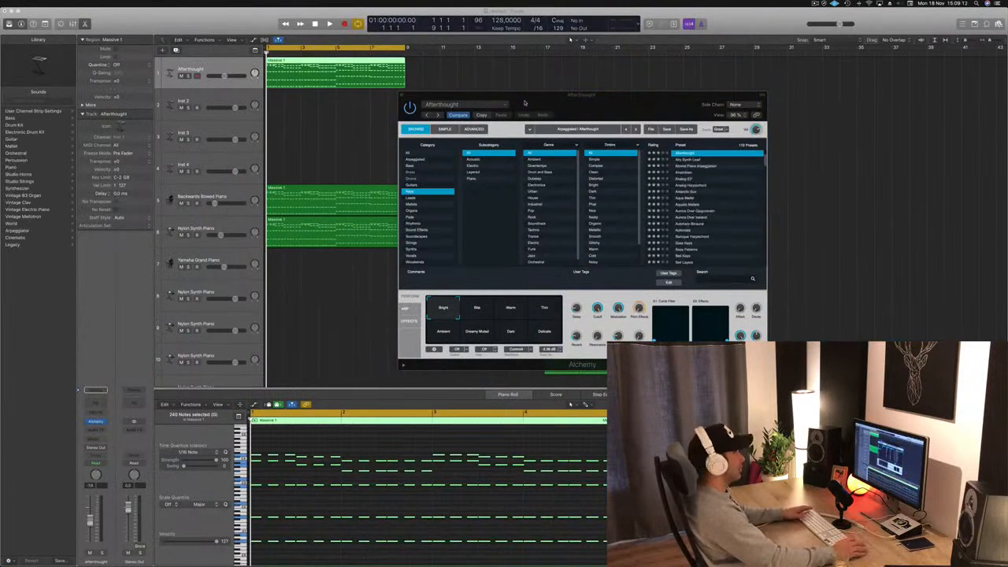
# Step: Load Alchemy's Analog EP preset on the Afterthought track, play the layers from the beginning and close the instrument window
pyautogui.press('space')
pyautogui.moveTo(524, 103); pyautogui.dragTo(464, 99)
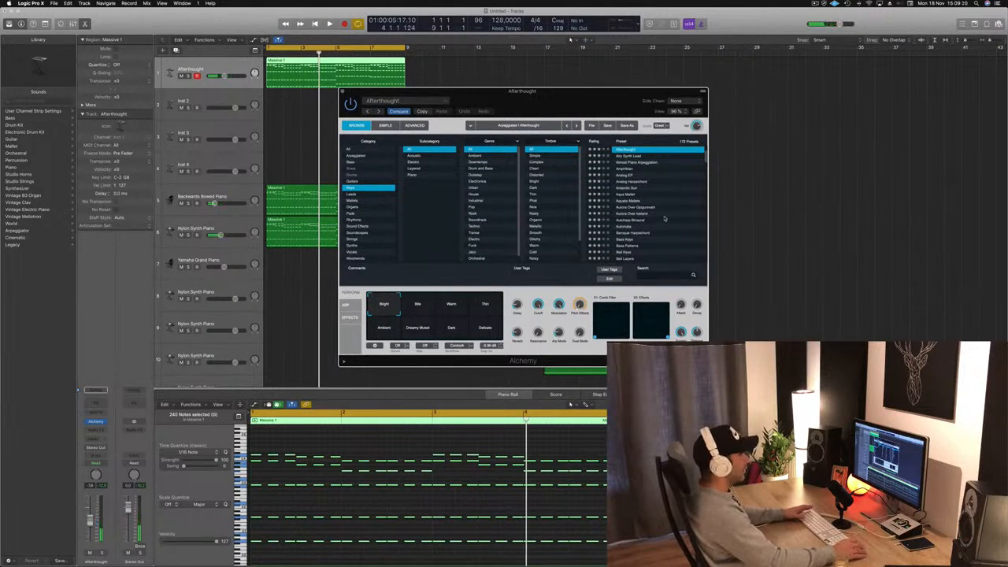
pyautogui.click(620, 175)
pyautogui.press('space')
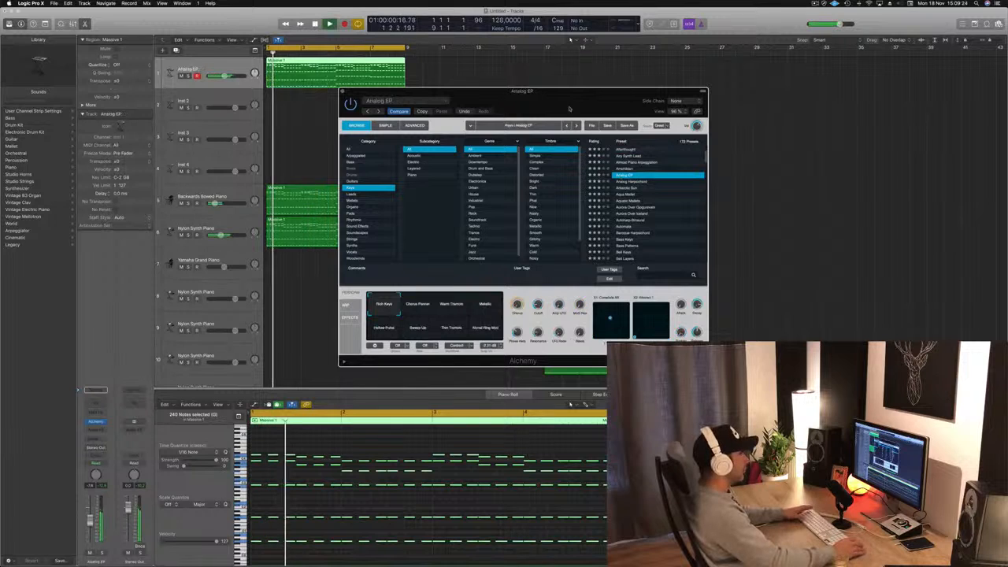
pyautogui.moveTo(569, 100); pyautogui.dragTo(706, 111)
pyautogui.click(480, 100)
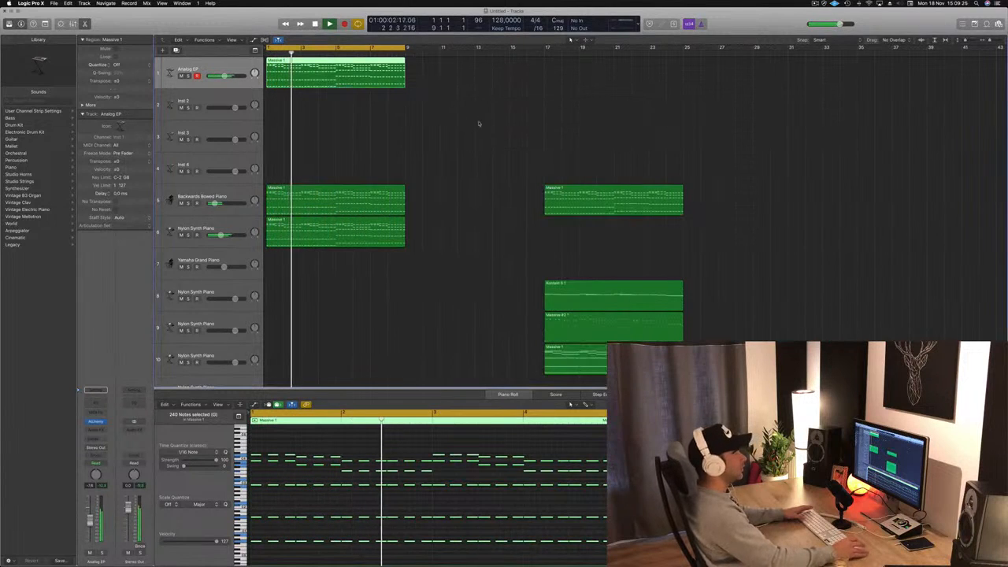
# Step: Restart playback from the beginning and solo the Analog EP track
pyautogui.press('space')
pyautogui.press('space')
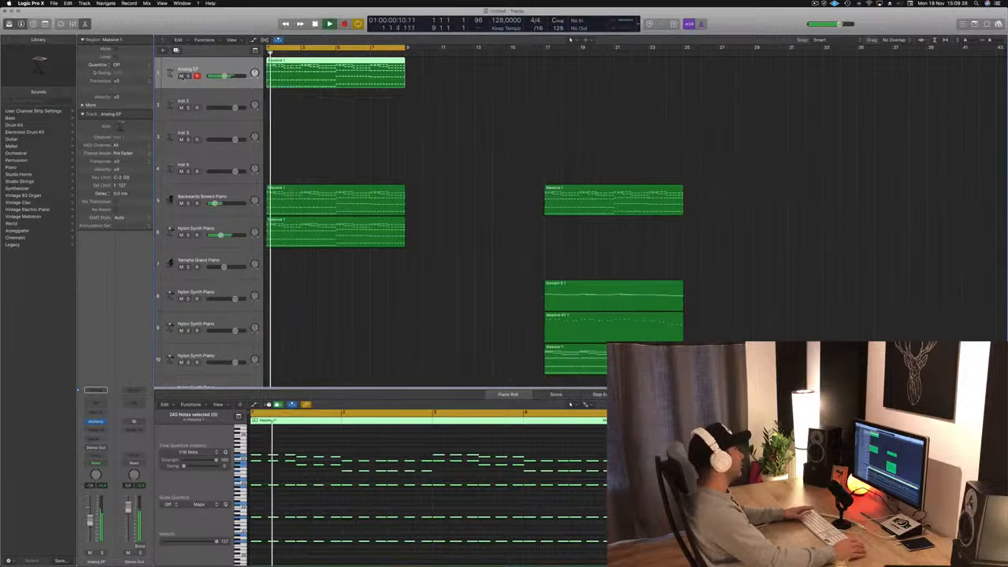
pyautogui.press('s')
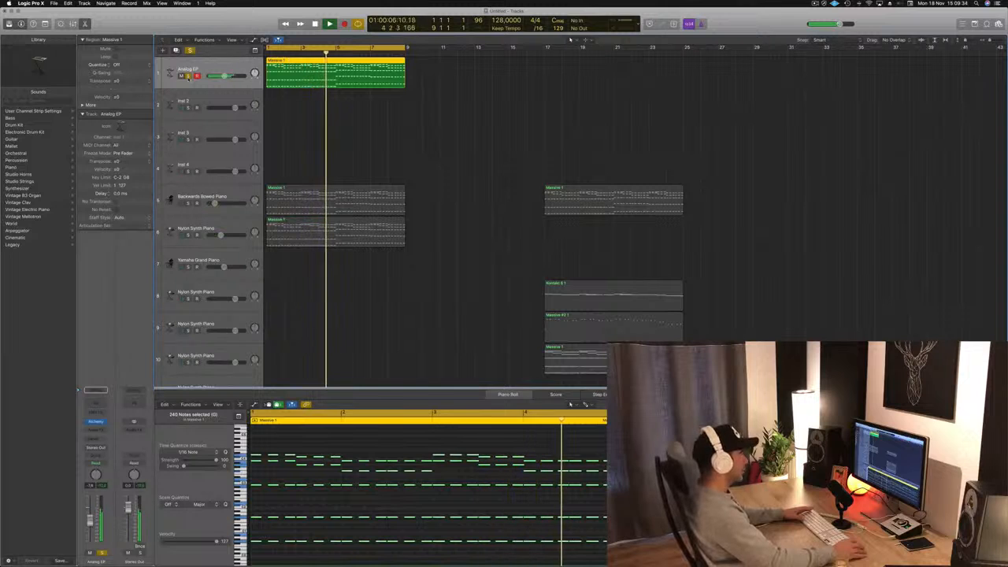
# Step: Turn off solo on the Analog EP track and listen to all the chord layers together
pyautogui.press('s')
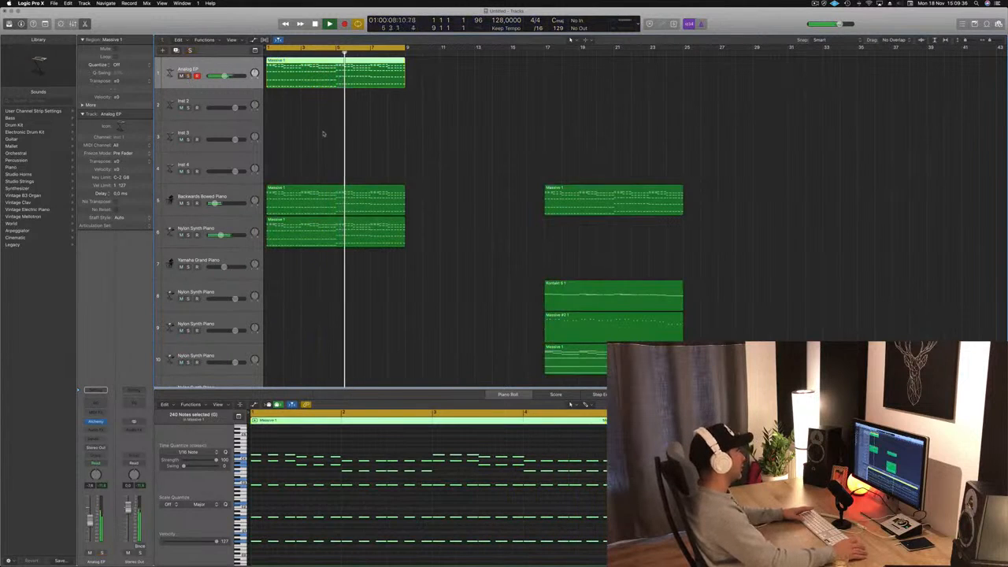
pyautogui.press('super+Left')
pyautogui.scroll(-2, 388, 158)
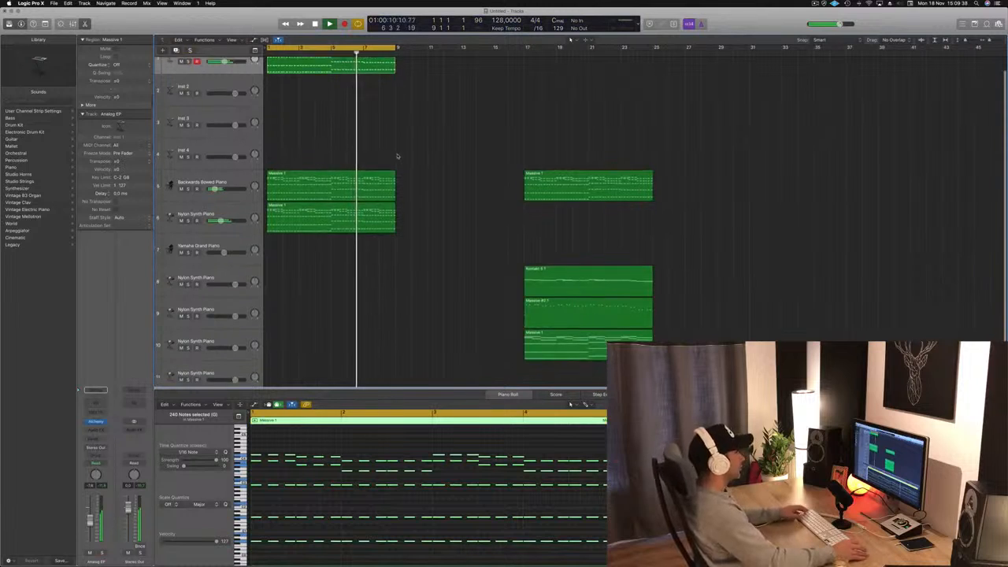
pyautogui.press('super+Left')
pyautogui.scroll(-1, 391, 230)
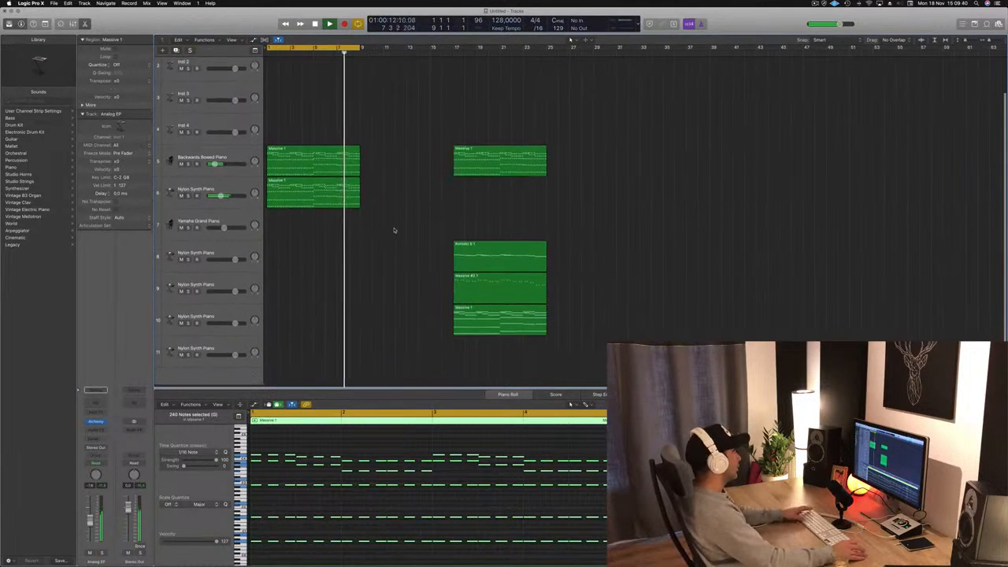
# Step: Replace the instrument on track 11, the last Nylon Synth Piano track, with Drum Machine Designer and move its window clear of the first regions
pyautogui.click(186, 356)
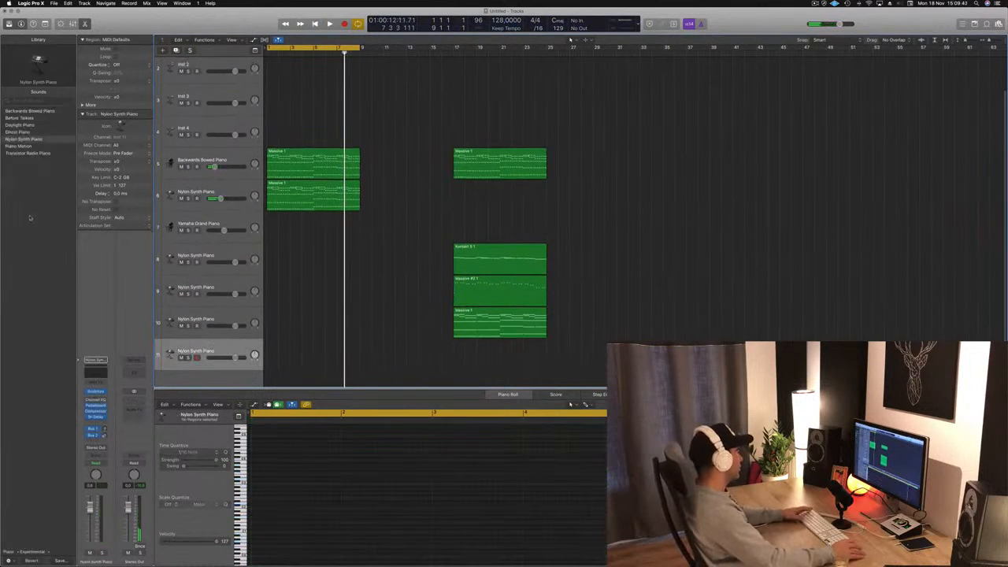
pyautogui.click(104, 392)
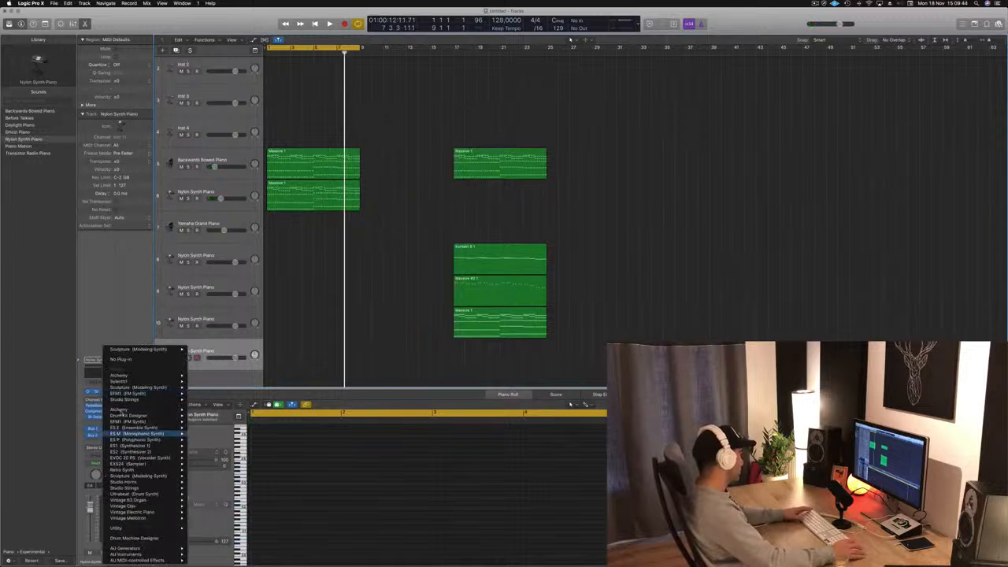
pyautogui.click(167, 538)
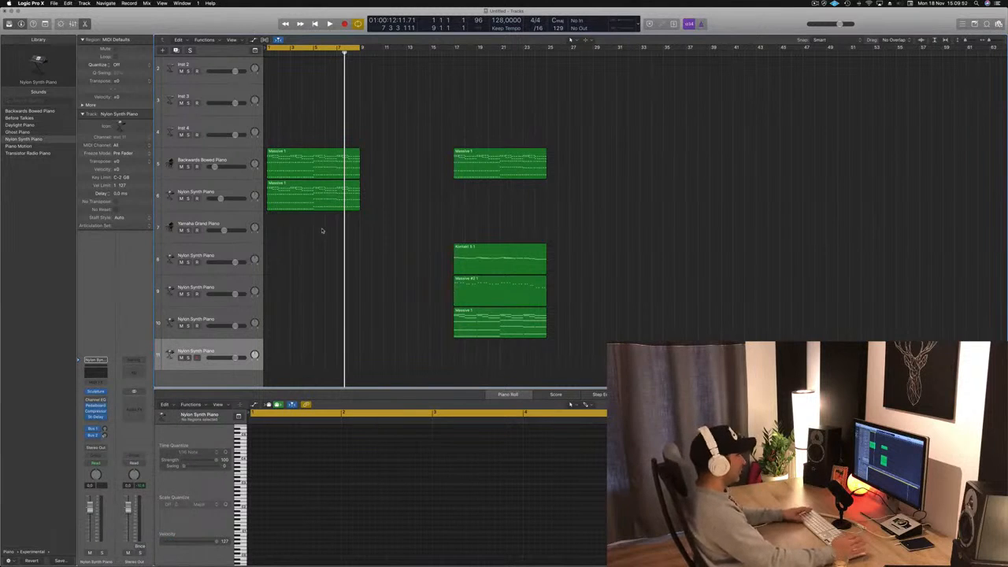
pyautogui.moveTo(441, 155); pyautogui.dragTo(621, 104)
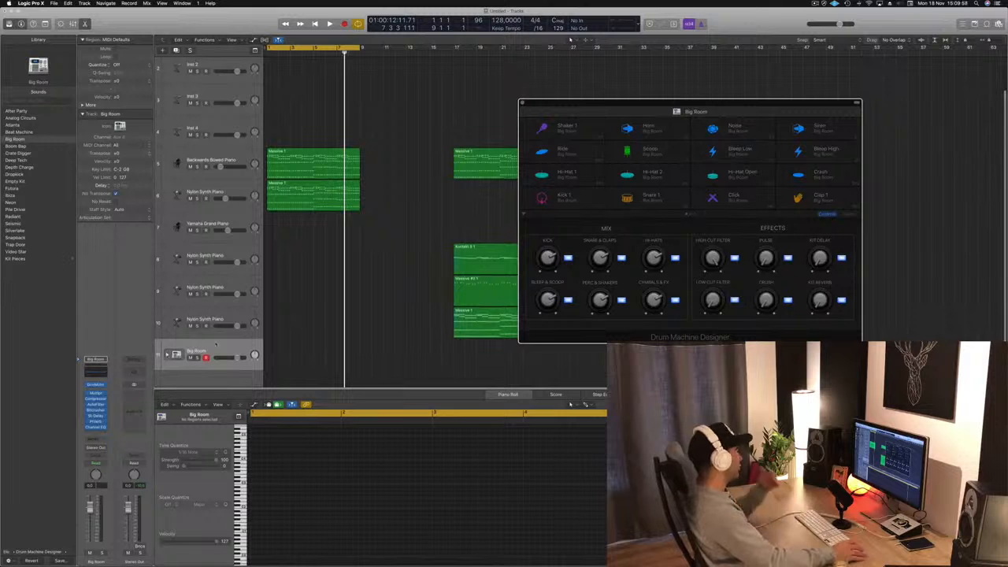
# Step: Expand the Big Room kit into its individual drum tracks, select Kick 1 and open Musical Typing
pyautogui.click(167, 354)
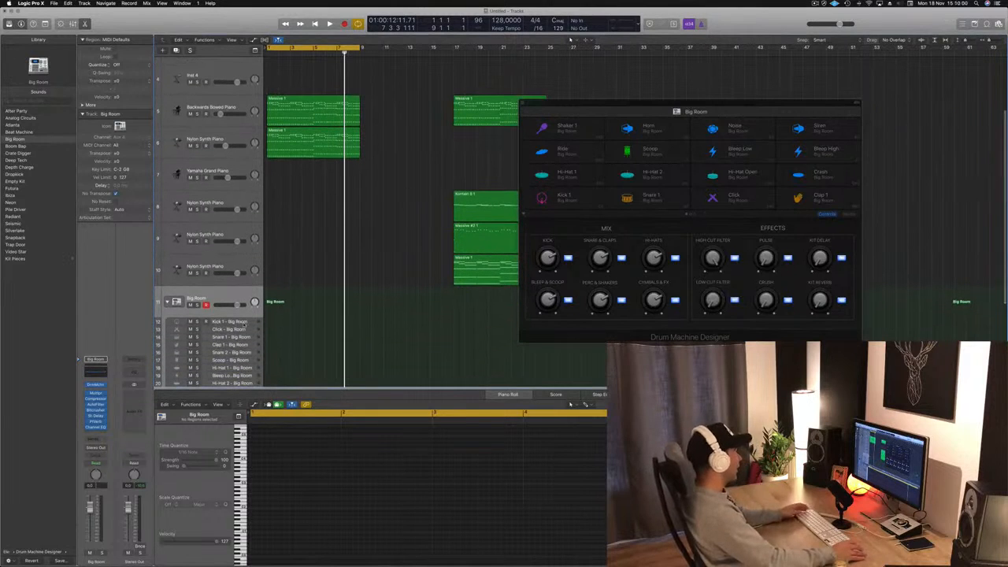
pyautogui.click(230, 321)
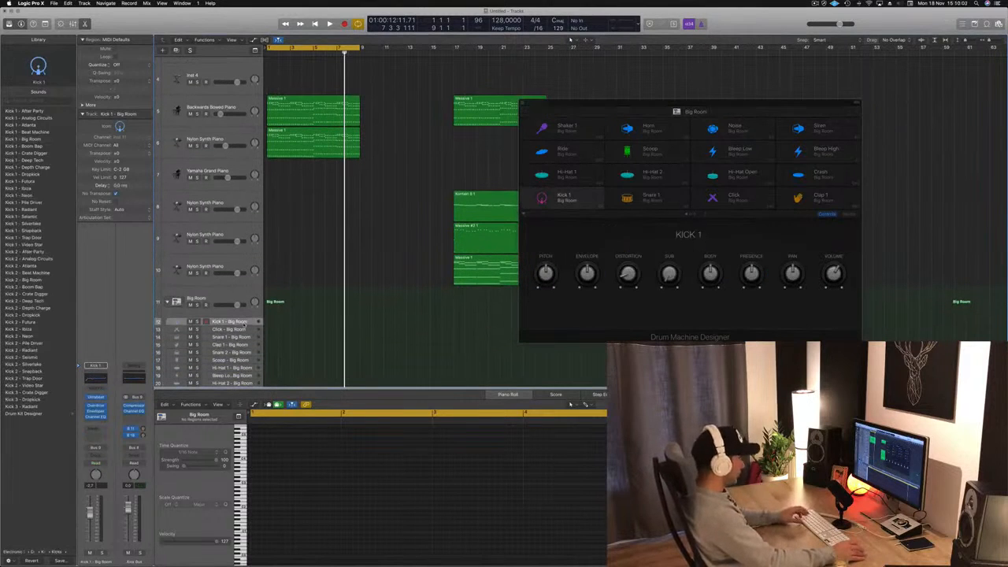
pyautogui.press('super+k')
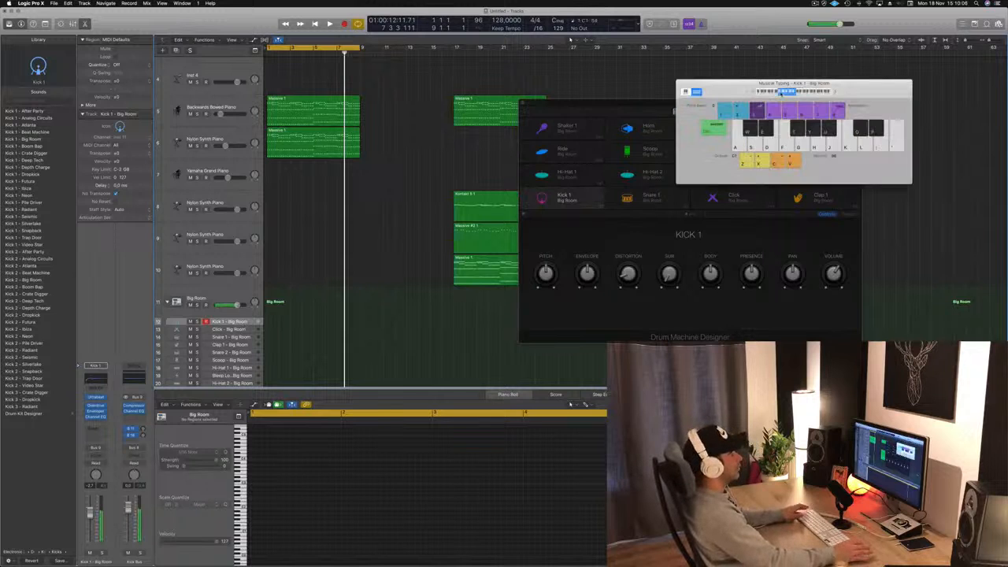
# Step: Record a one-bar kick pattern with four hits on the Kick 1 track from the start of the project
pyautogui.press('space')
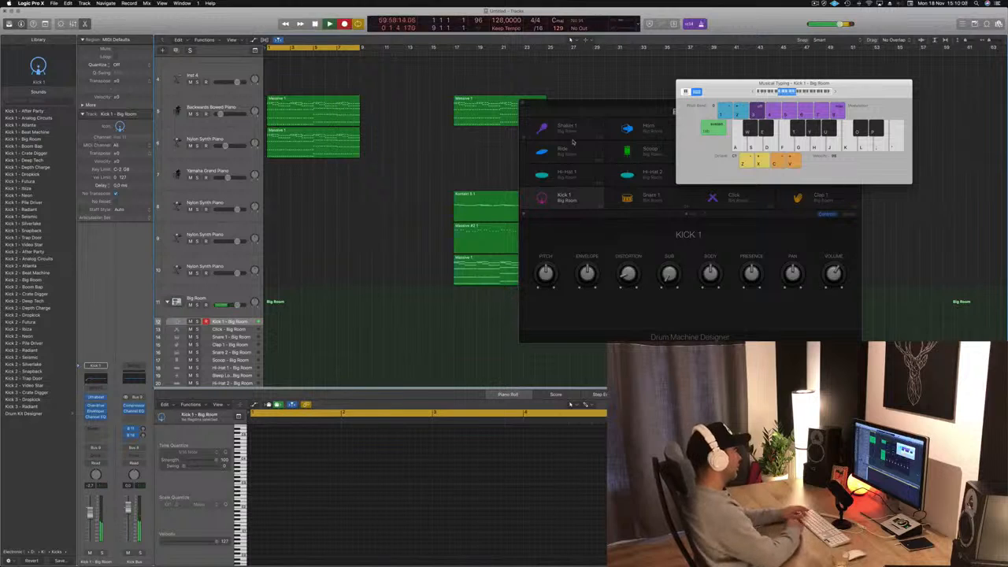
pyautogui.press('a')
pyautogui.press('a')
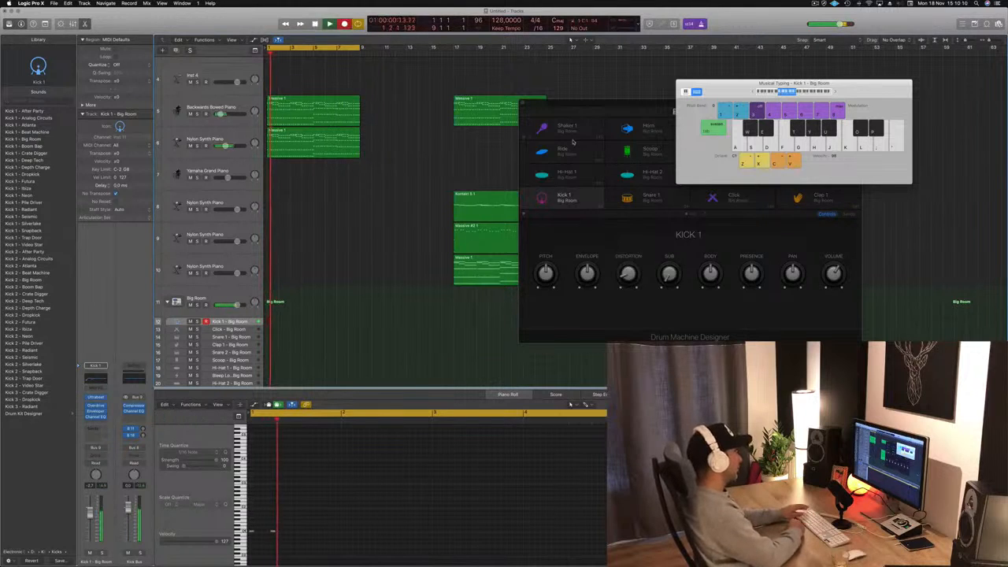
pyautogui.press('space')
# Step: Select the recorded Kick 1 region with its four notes and play it back against the chords
pyautogui.click(493, 277)
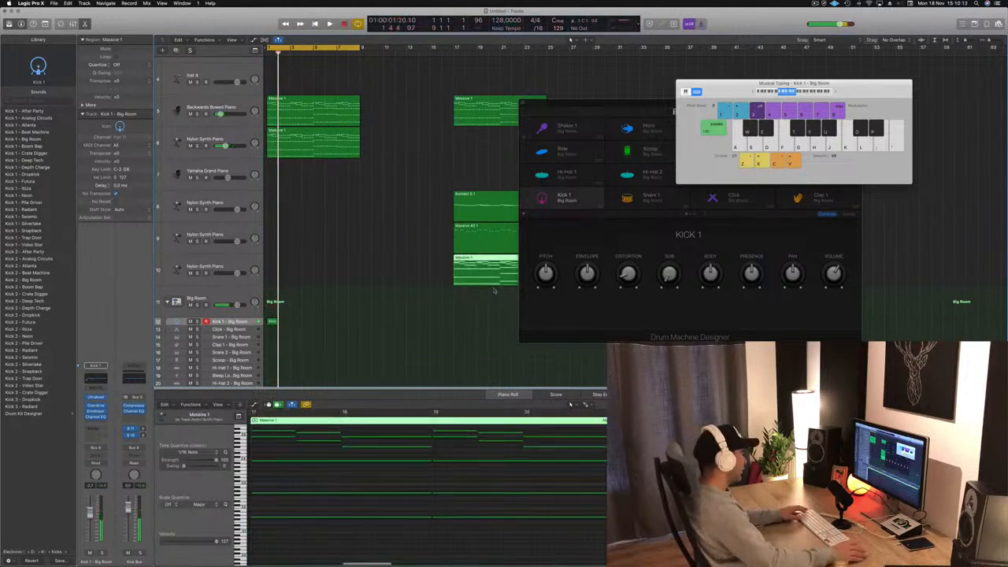
pyautogui.click(363, 326)
pyautogui.click(274, 321)
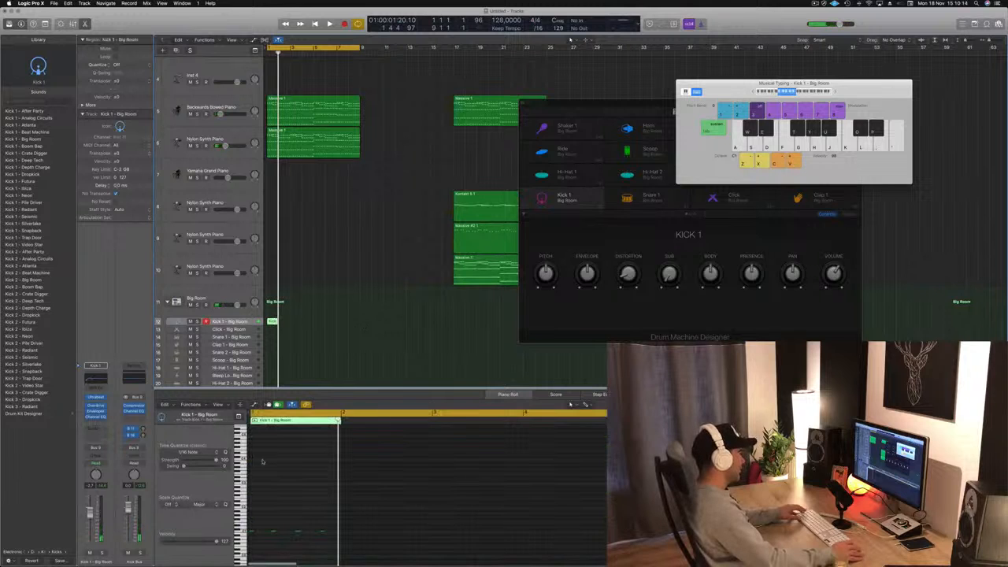
pyautogui.press('space')
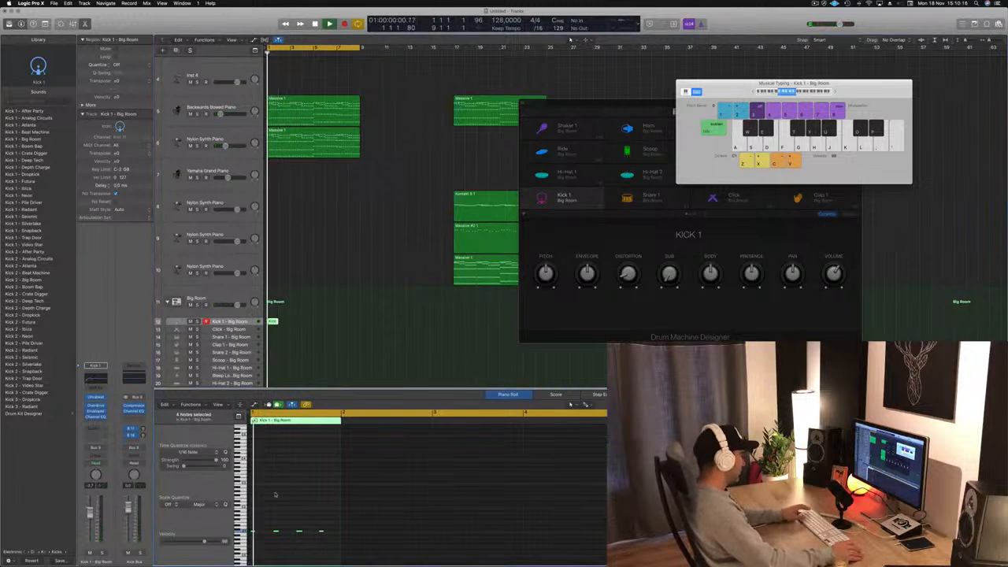
pyautogui.press('space')
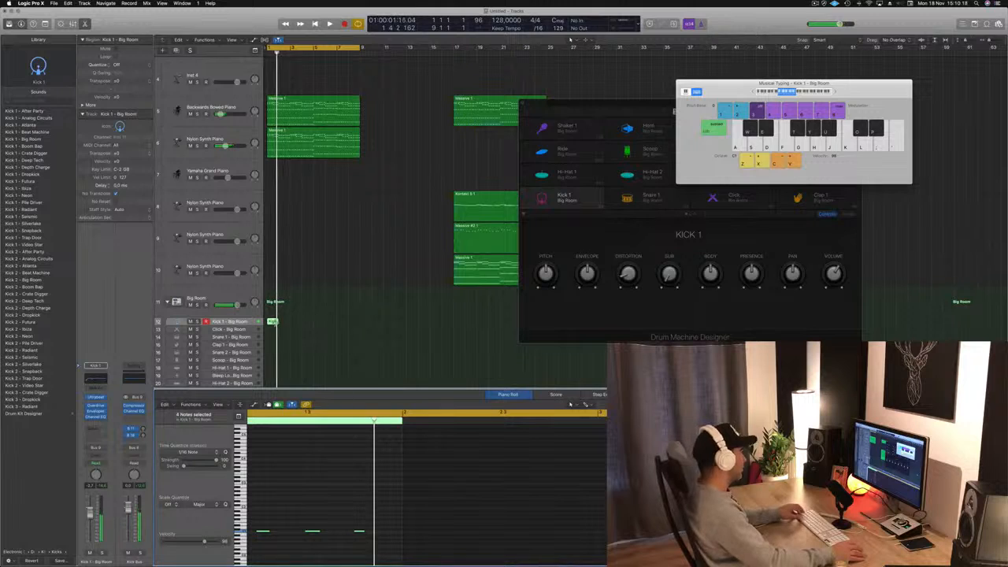
# Step: Duplicate the one-bar kick region along the Kick 1 track to fill the eight-bar cycle and play the result
pyautogui.moveTo(273, 321); pyautogui.dragTo(285, 323)
pyautogui.moveTo(293, 328)
pyautogui.mouseDown()
pyautogui.moveTo(271, 323)
pyautogui.moveTo(297, 323)
pyautogui.mouseUp()
pyautogui.moveTo(316, 326); pyautogui.dragTo(271, 321)
pyautogui.press('space')
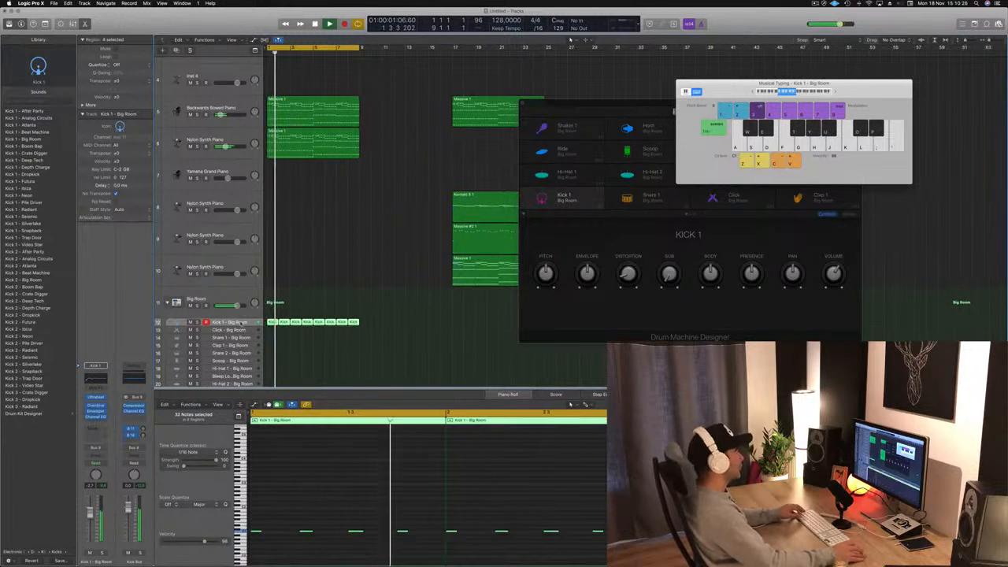
# Step: Stop playback and copy the first kick region onto the Snare 1 track at bar 1
pyautogui.press('super+Left')
pyautogui.click(289, 351)
pyautogui.scroll(-5, 289, 351)
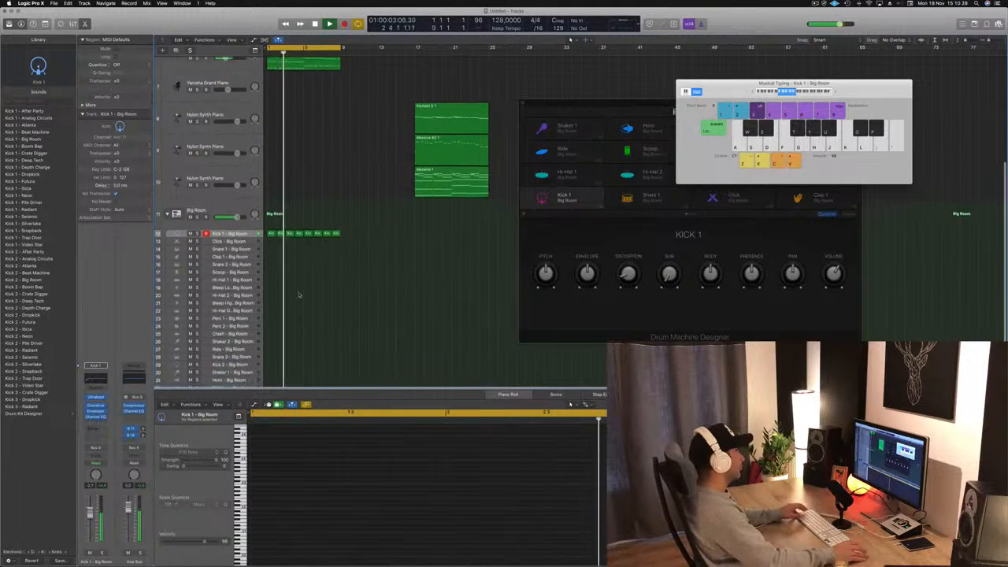
pyautogui.click(271, 219)
pyautogui.press('space')
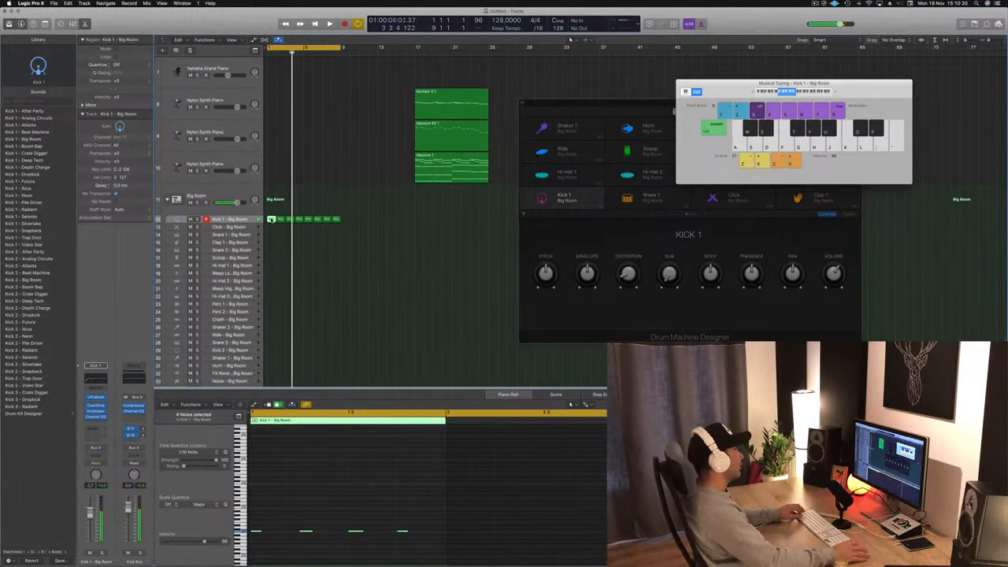
pyautogui.moveTo(271, 220); pyautogui.dragTo(271, 235)
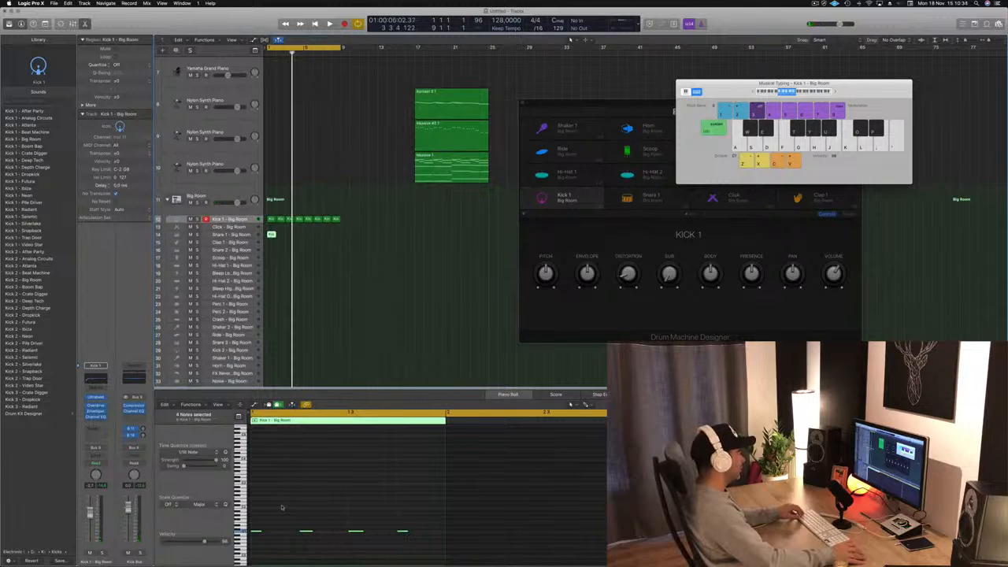
# Step: Delete the copied region's first and third notes and raise the remaining two to the snare's pitch
pyautogui.click(256, 532)
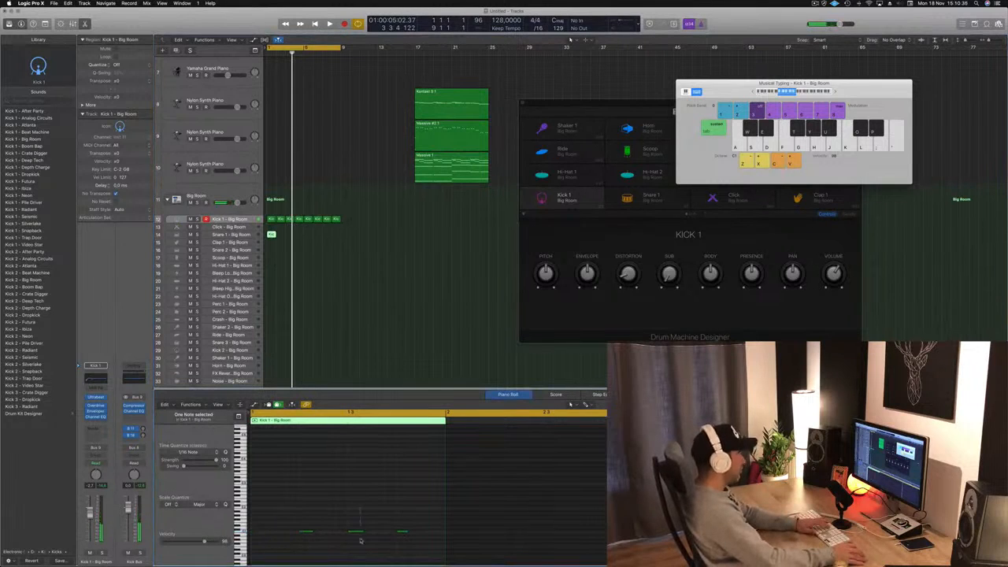
pyautogui.moveTo(417, 529); pyautogui.dragTo(268, 546)
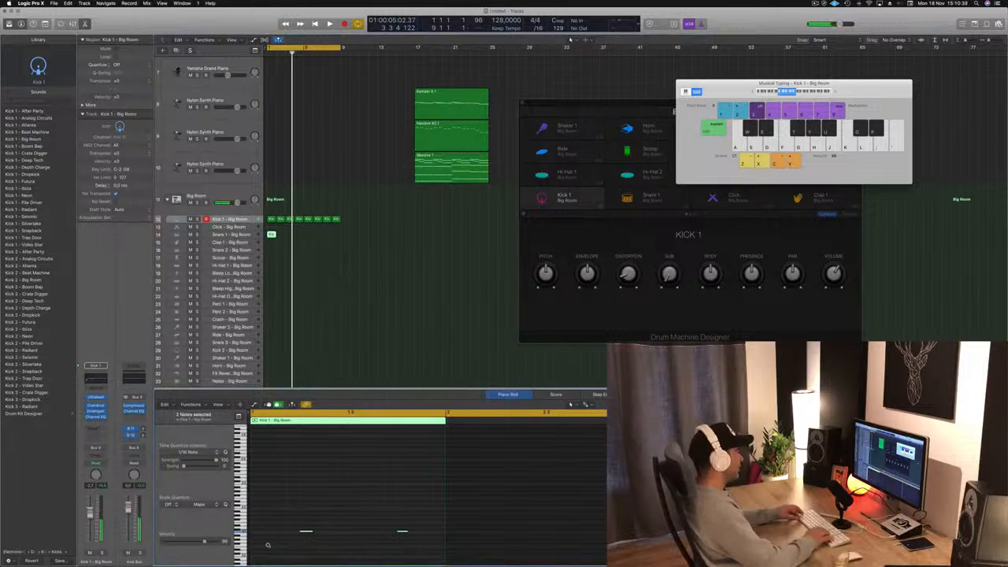
pyautogui.press('space')
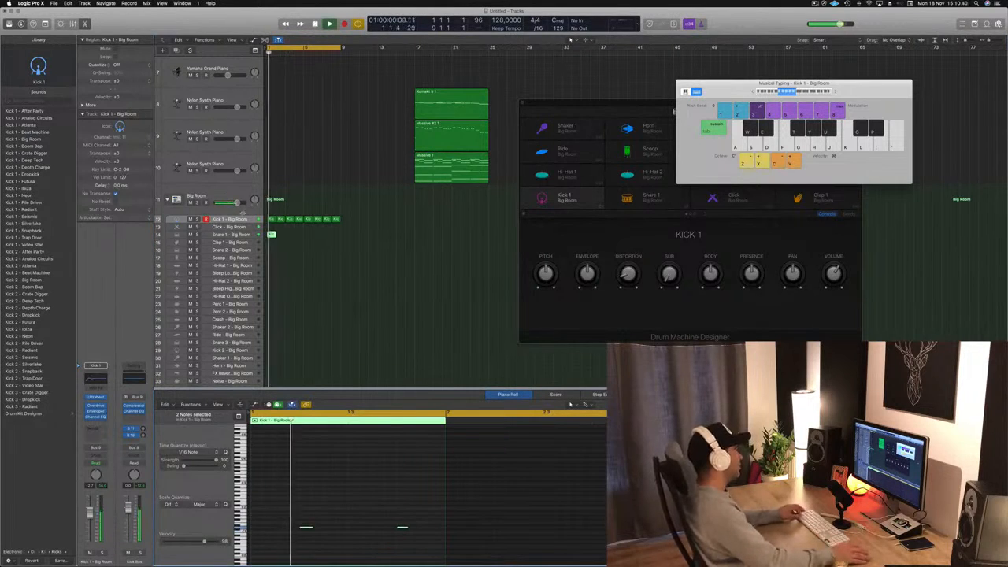
# Step: Duplicate the one-bar snare region along the Snare 1 track to fill the eight-bar cycle during playback
pyautogui.moveTo(272, 234); pyautogui.dragTo(311, 243)
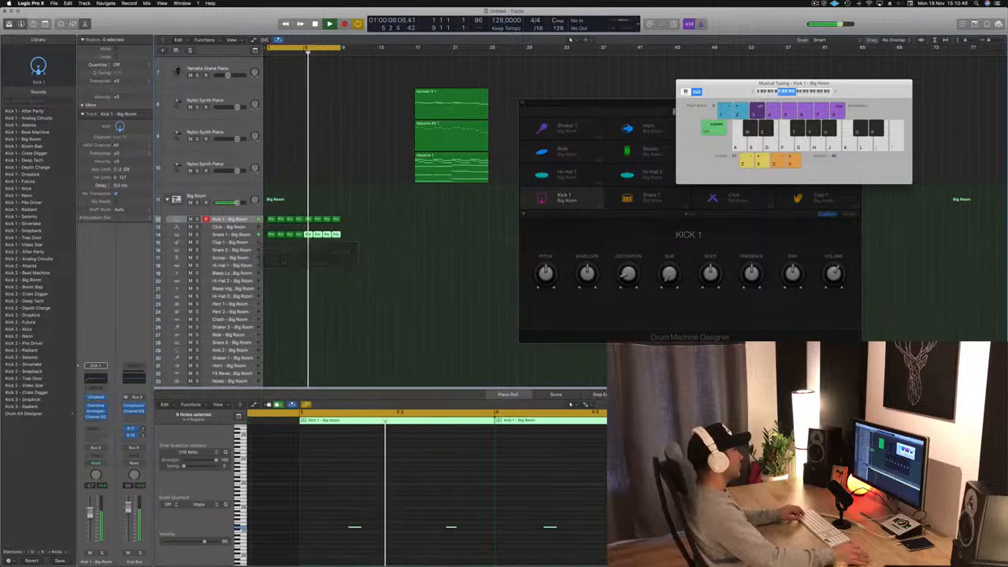
pyautogui.scroll(-3, 311, 292)
pyautogui.scroll(-2, 317, 291)
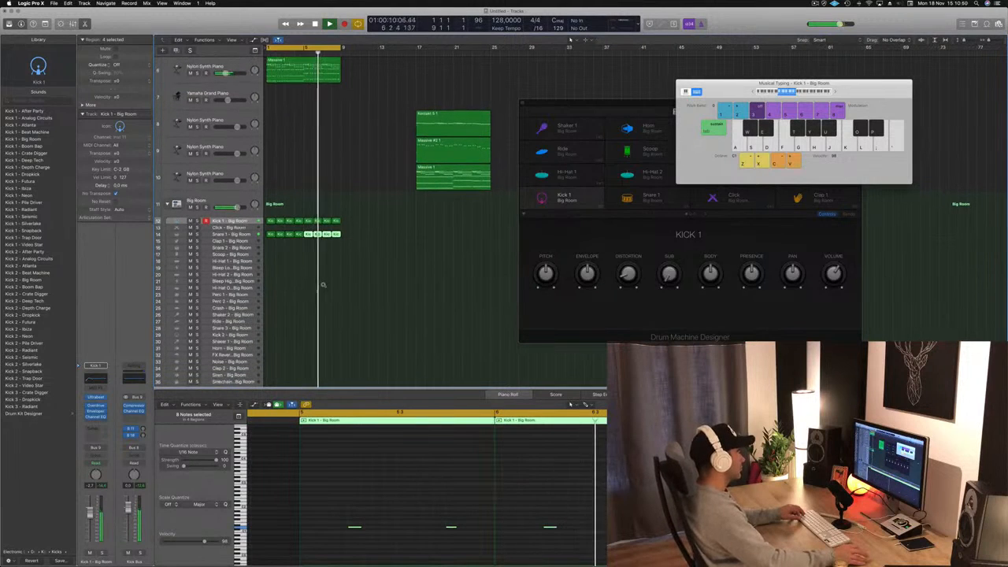
# Step: Copy the first snare region onto the Hi-Hat 1 track at bar 1
pyautogui.click(315, 80)
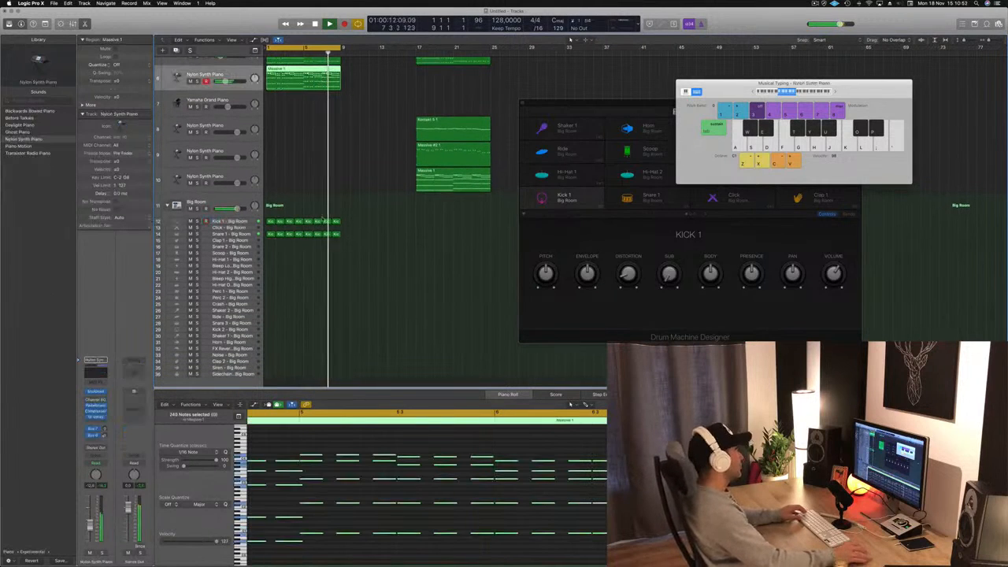
pyautogui.click(270, 234)
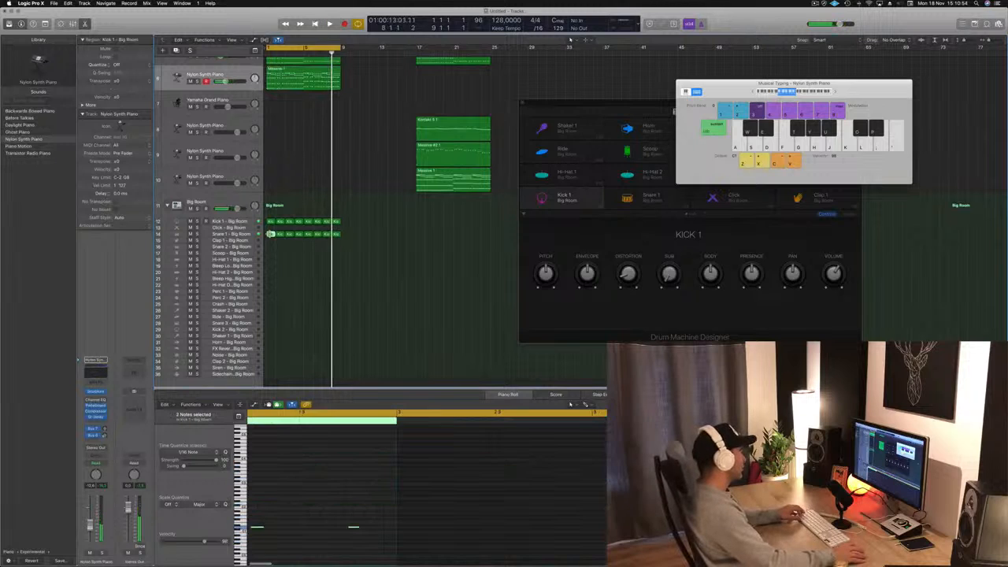
pyautogui.moveTo(271, 234); pyautogui.dragTo(271, 260)
# Step: Raise the copied notes to the hi-hat's pitch, shift them onto the off-beats and duplicate them to make four off-beat hits
pyautogui.click(333, 529)
pyautogui.moveTo(259, 535); pyautogui.dragTo(255, 533)
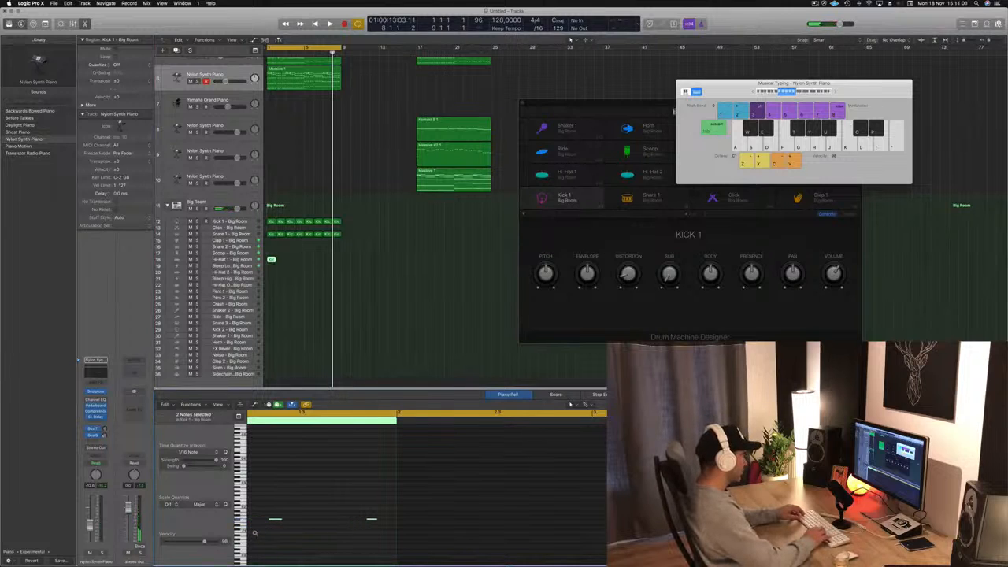
pyautogui.hotkey('alt', 'Right')
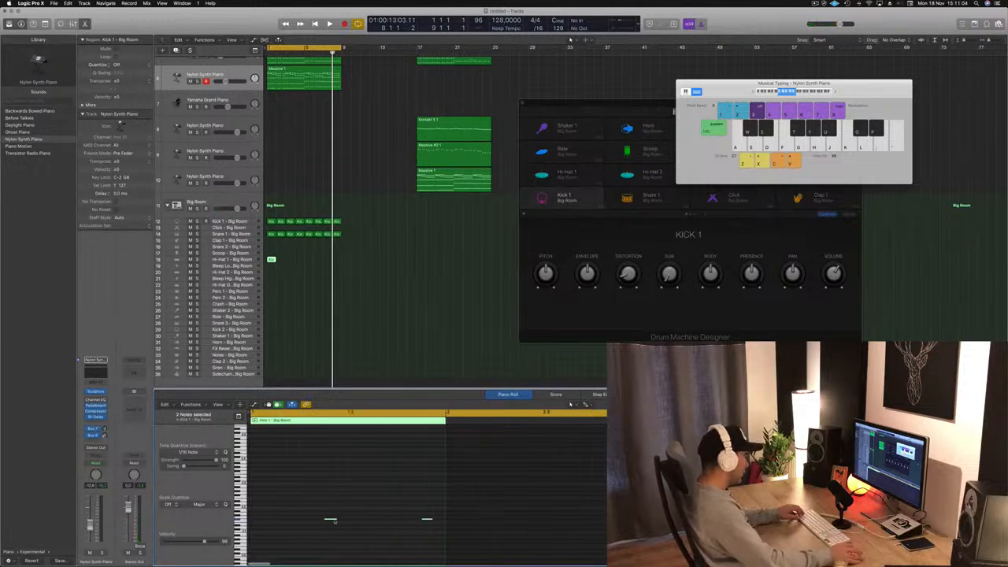
pyautogui.moveTo(330, 520); pyautogui.dragTo(281, 522)
# Step: Duplicate the one-bar hi-hat region along the Hi-Hat 1 track to fill the eight-bar cycle and play from the beginning
pyautogui.press('space')
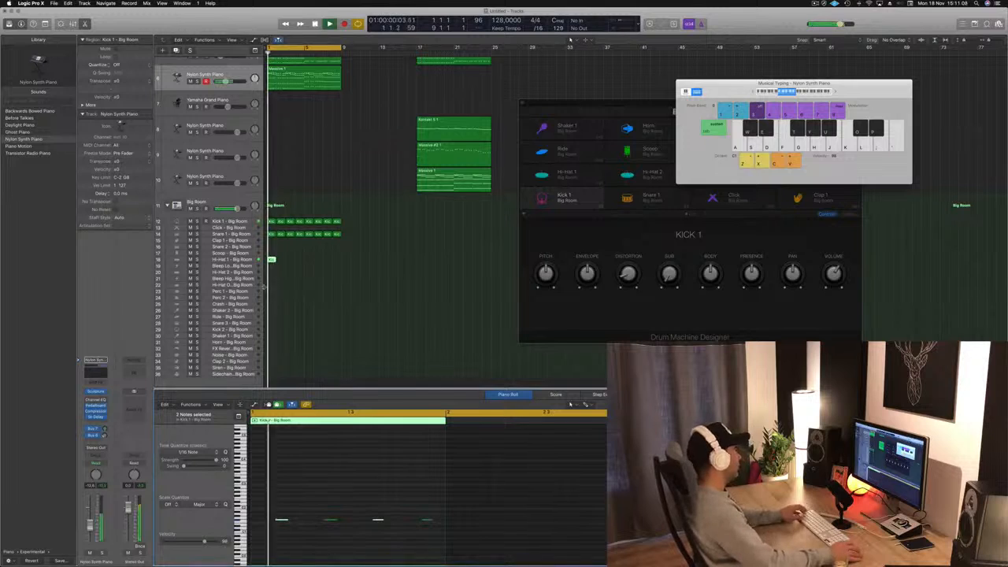
pyautogui.moveTo(272, 259); pyautogui.dragTo(312, 264)
pyautogui.click(366, 260)
pyautogui.press('space')
pyautogui.press('super+Left')
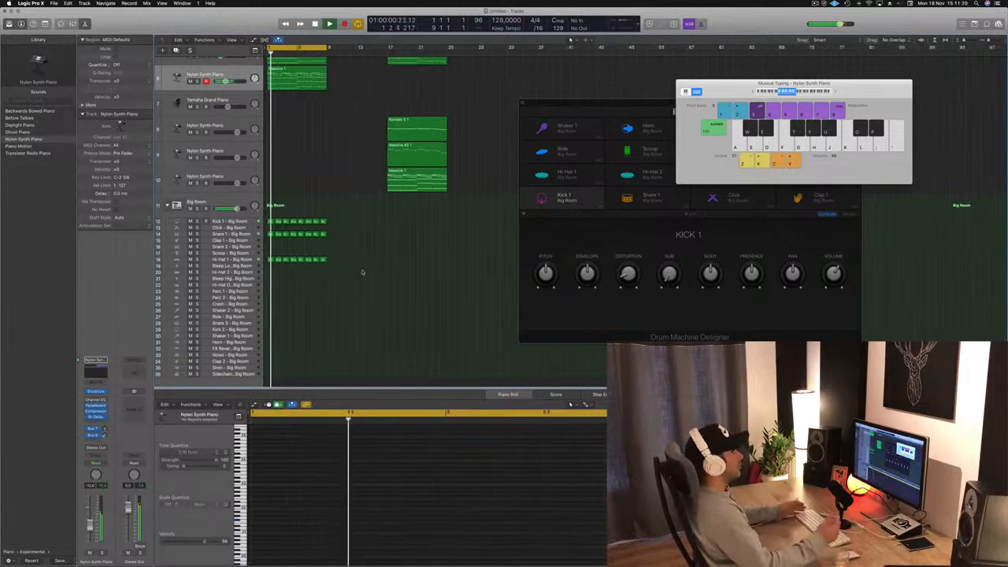
# Step: Select the Hi-Hat 1 track, listen with the Backwards Bowed Piano briefly muted, and restart playback from the beginning
pyautogui.click(260, 259)
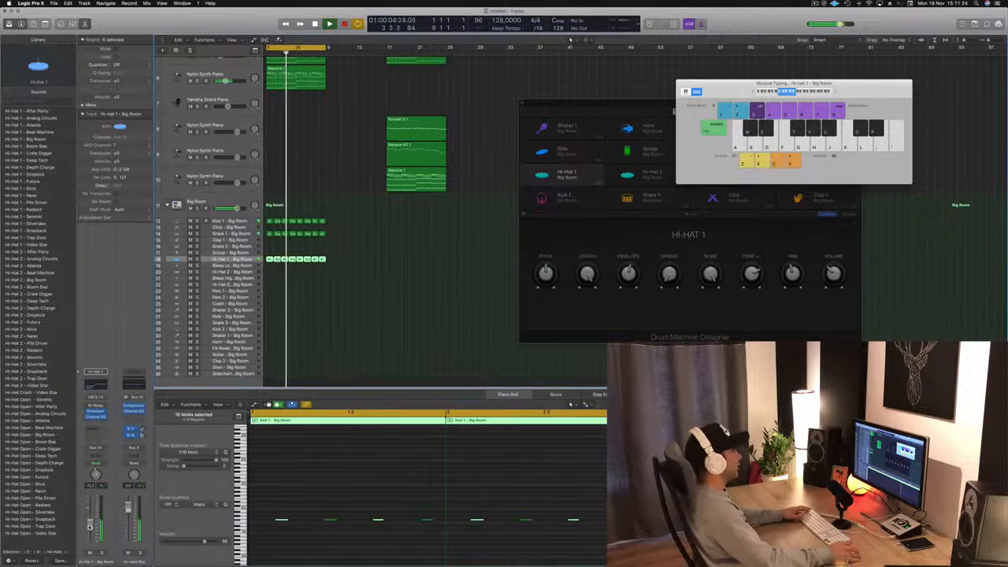
pyautogui.scroll(5, 352, 252)
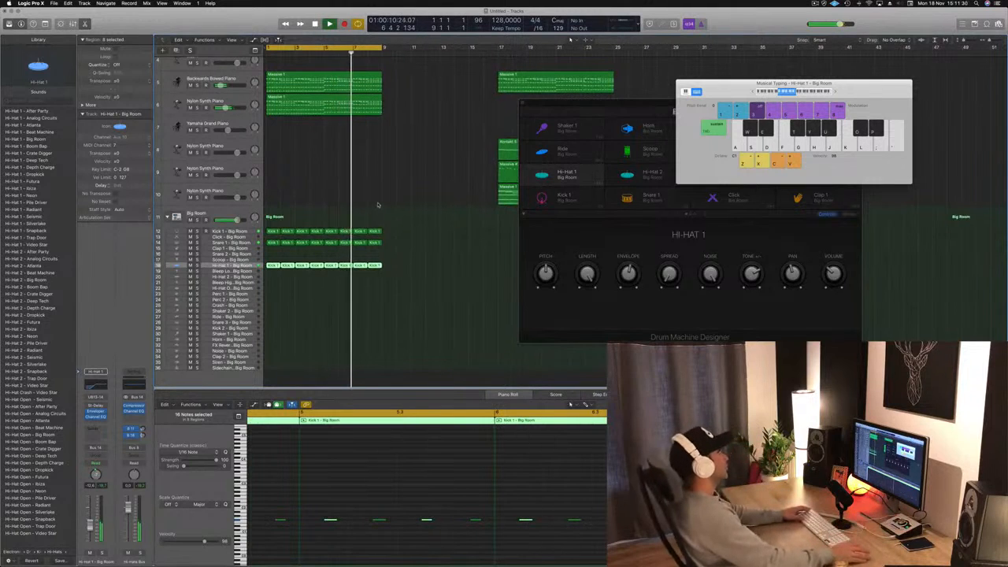
pyautogui.scroll(5, 377, 206)
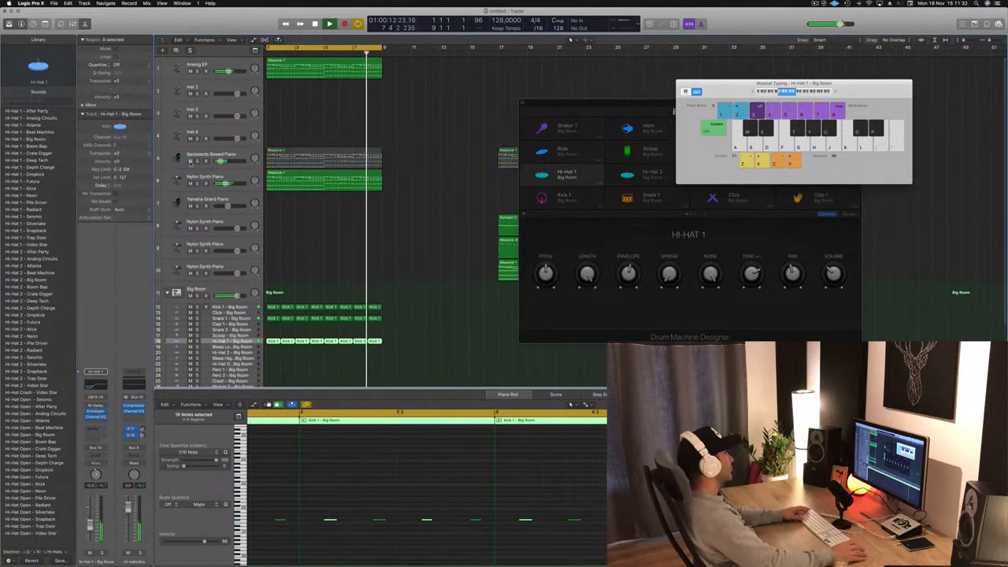
pyautogui.press('space')
pyautogui.press('space')
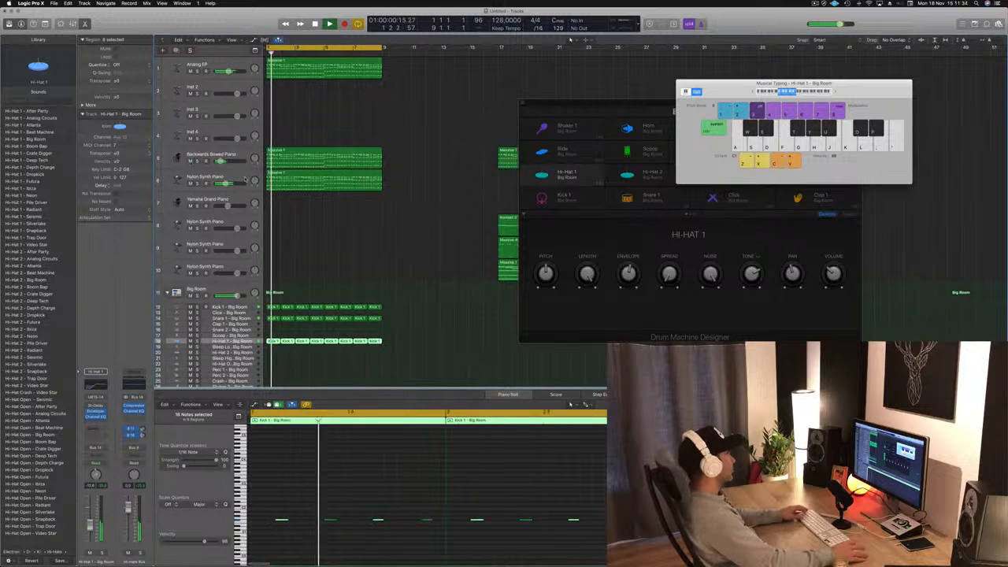
# Step: Copy the Nylon Synth Piano's eight-bar region onto the empty Inst 2 track and place that track directly below it
pyautogui.click(225, 183)
pyautogui.press('space')
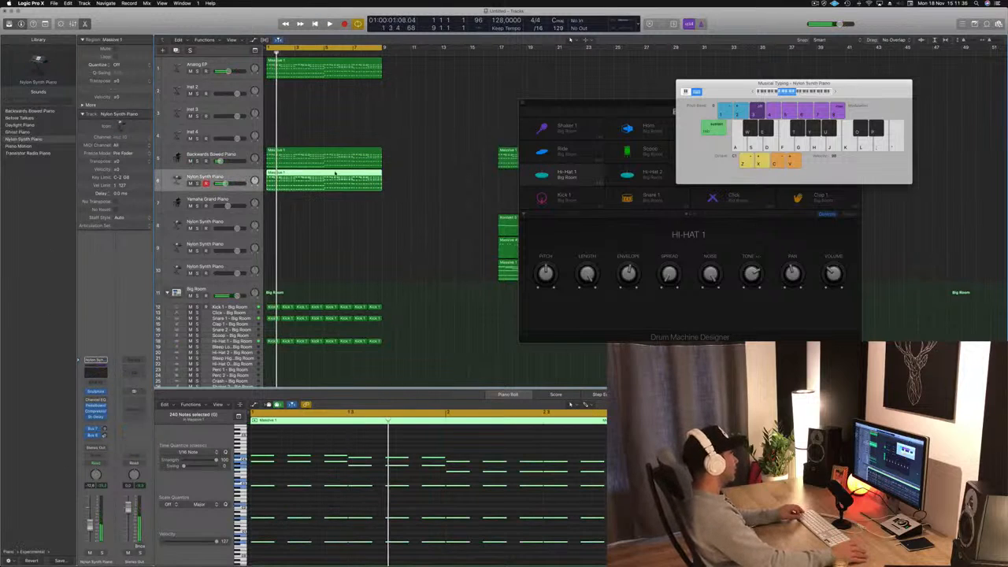
pyautogui.moveTo(307, 177); pyautogui.dragTo(307, 89)
pyautogui.moveTo(231, 103); pyautogui.dragTo(245, 183)
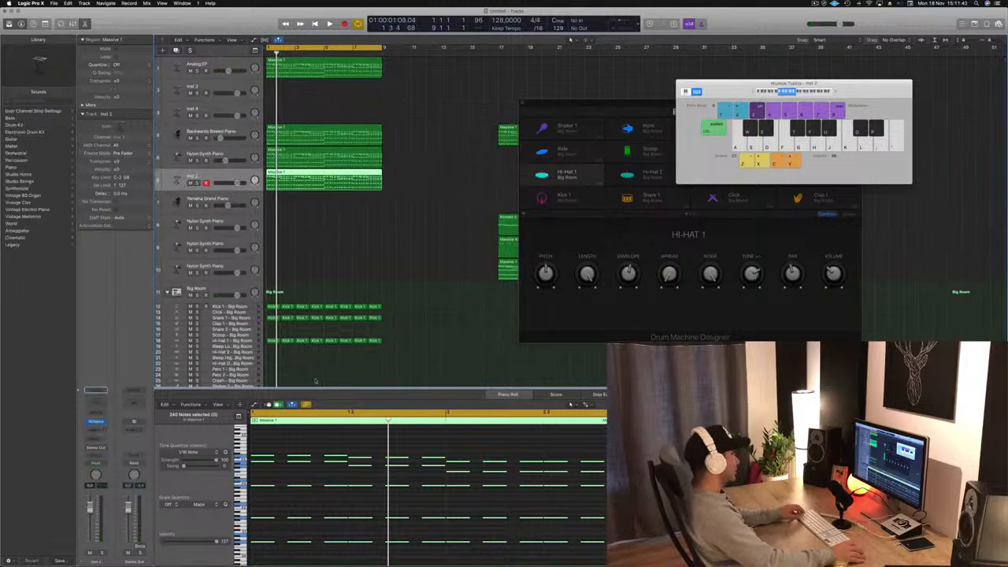
# Step: Delete all the upper chord notes in the Inst 2 region, keeping only the lowest bass notes
pyautogui.scroll(-5, 320, 452)
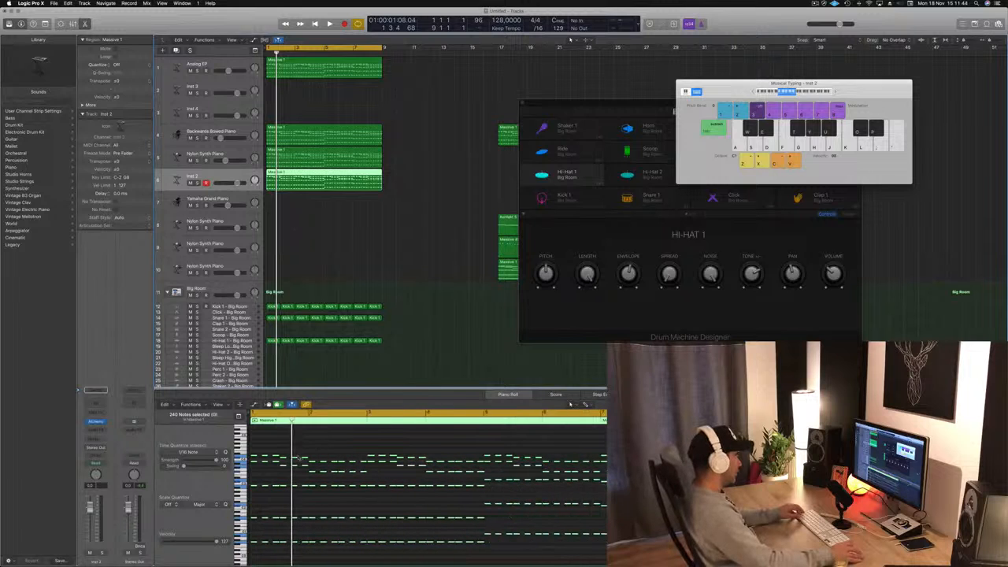
pyautogui.hscroll(1, 281, 448)
pyautogui.moveTo(259, 445); pyautogui.dragTo(376, 457)
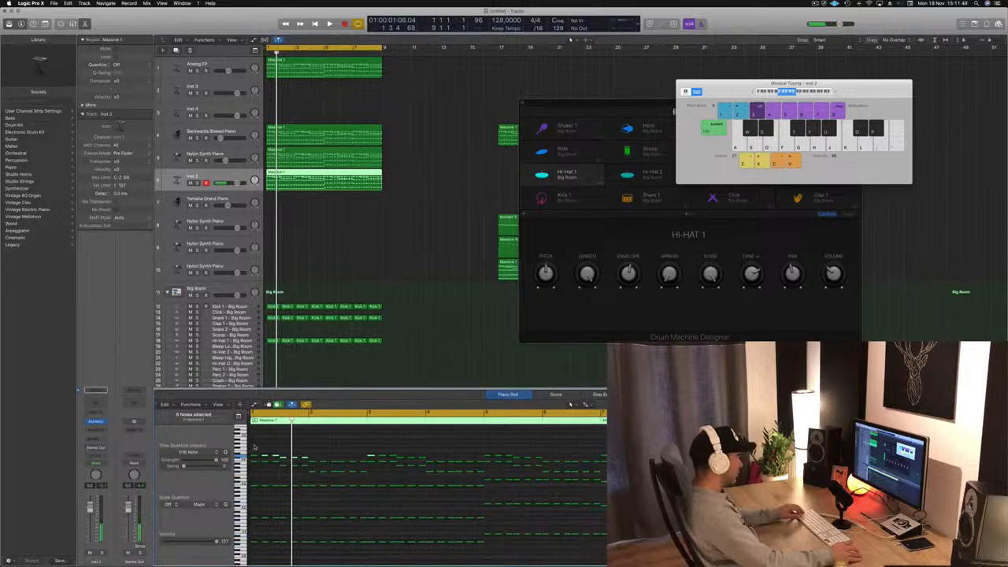
pyautogui.moveTo(402, 448); pyautogui.dragTo(608, 518)
pyautogui.press('Delete')
pyautogui.press('super+Right')
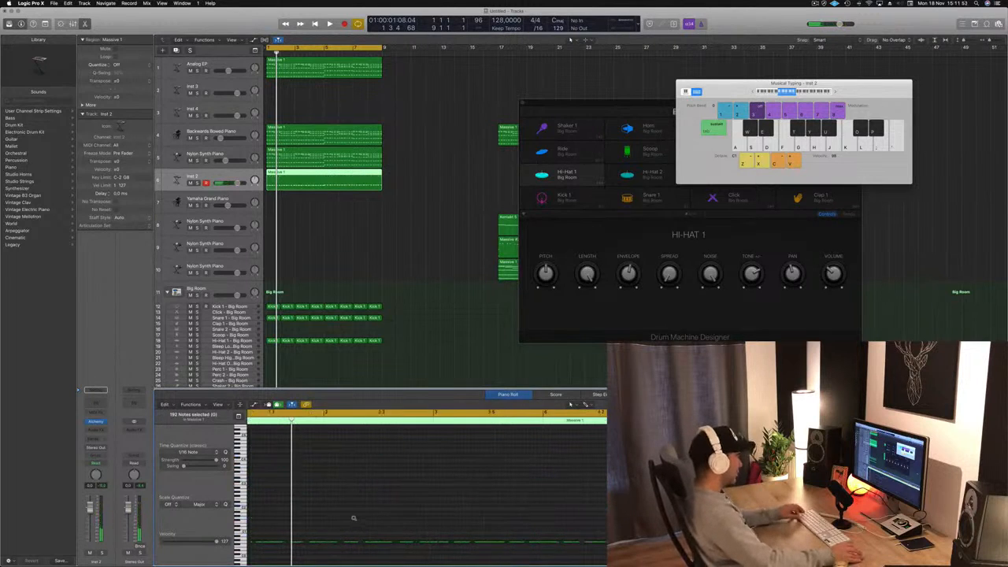
pyautogui.press('super+Right')
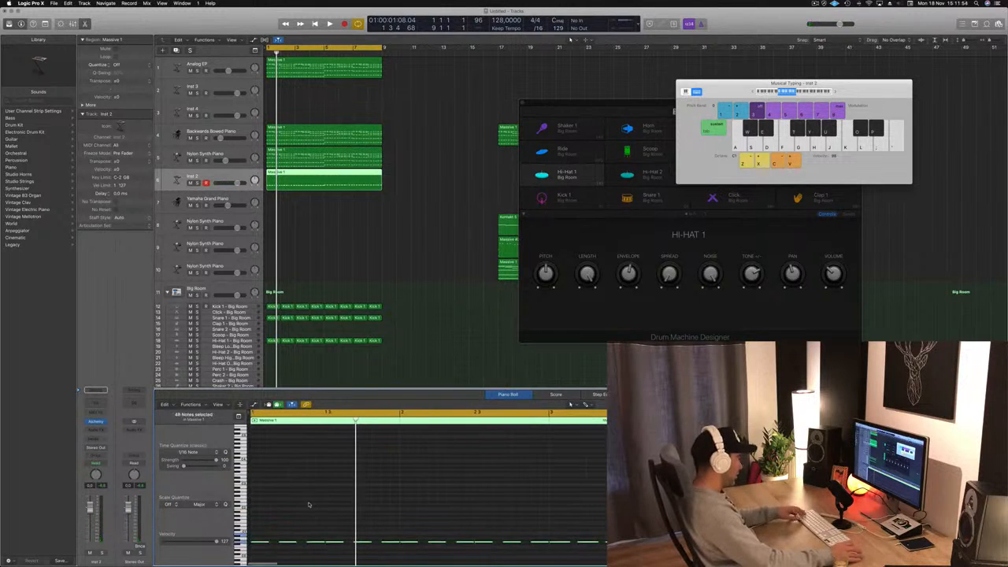
# Step: Halve the length of all the bass notes, duplicate them a sixteenth later and play from the beginning
pyautogui.click(267, 541)
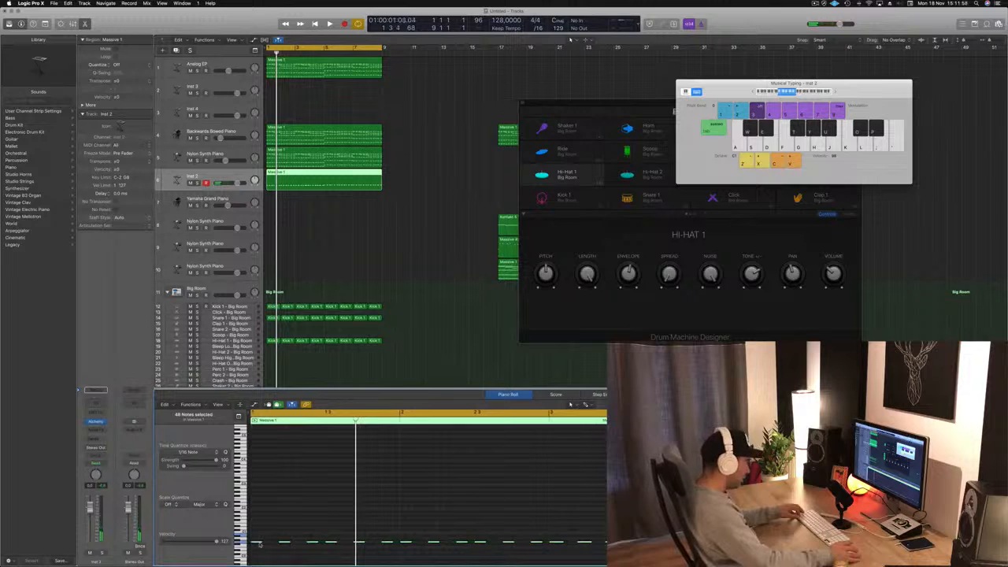
pyautogui.click(261, 541)
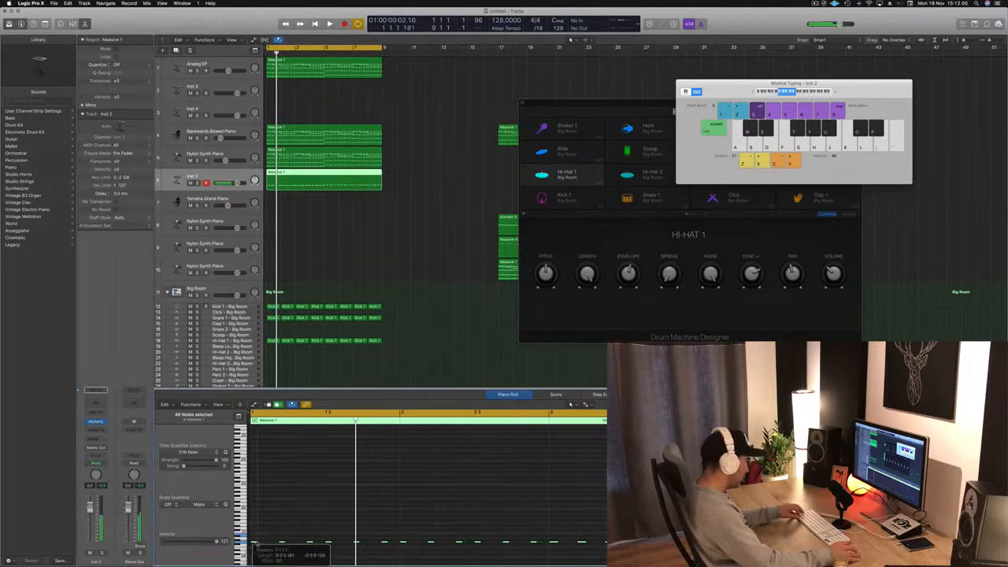
pyautogui.click(260, 542)
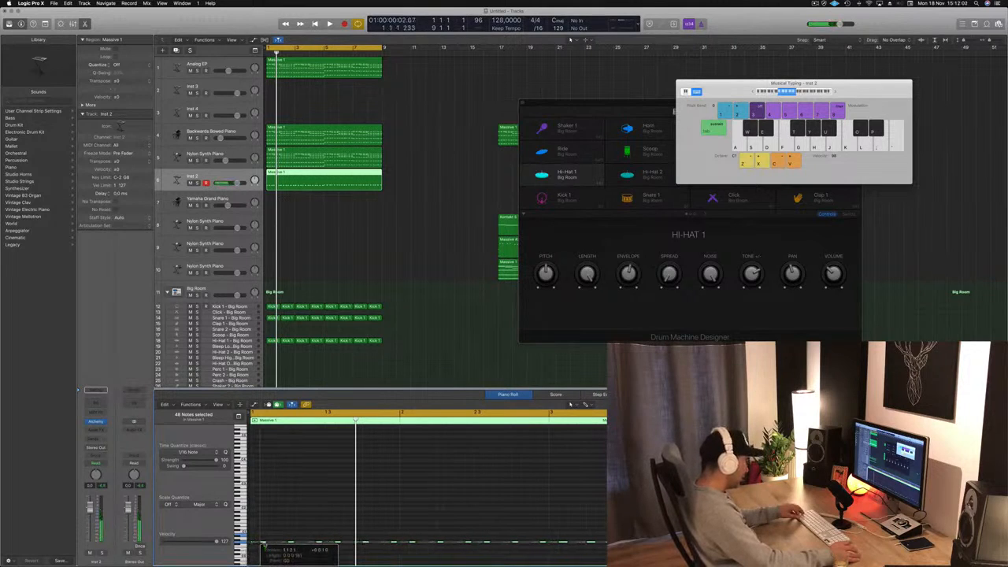
pyautogui.press('space')
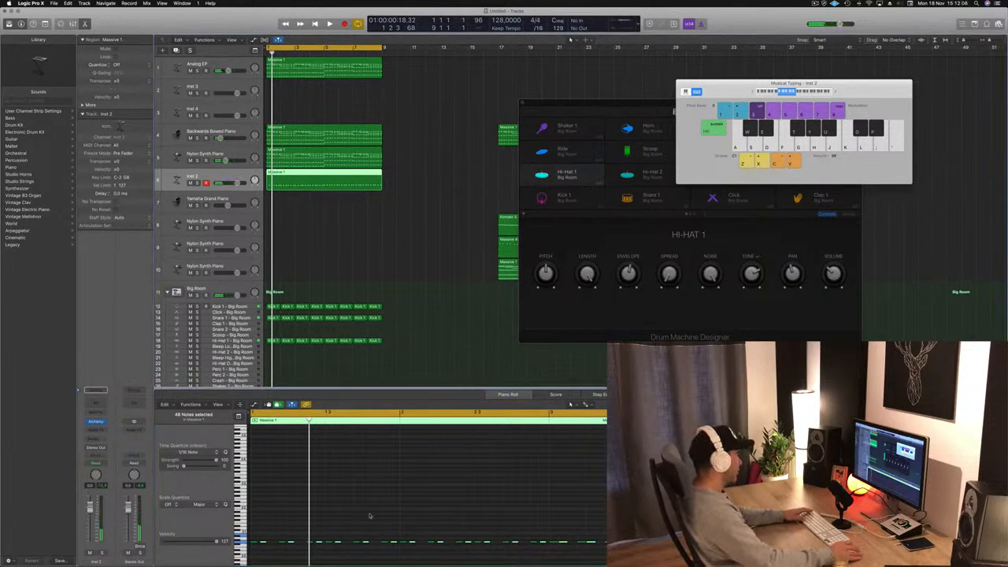
# Step: Load the 70s Classic Synth Bass preset in Inst 2's Alchemy and set the track's volume to about -11 dB during playback
pyautogui.click(95, 421)
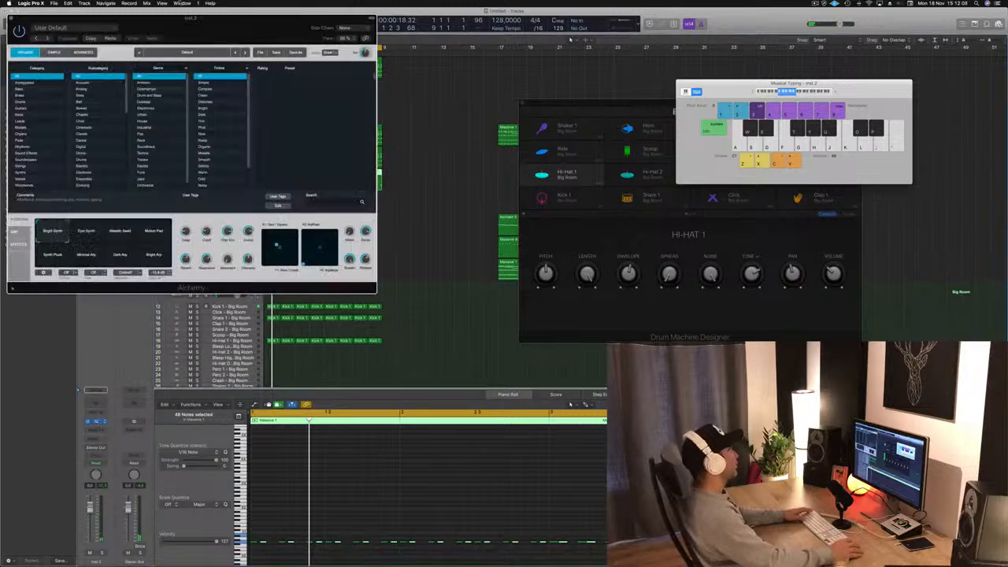
pyautogui.moveTo(176, 19); pyautogui.dragTo(538, 57)
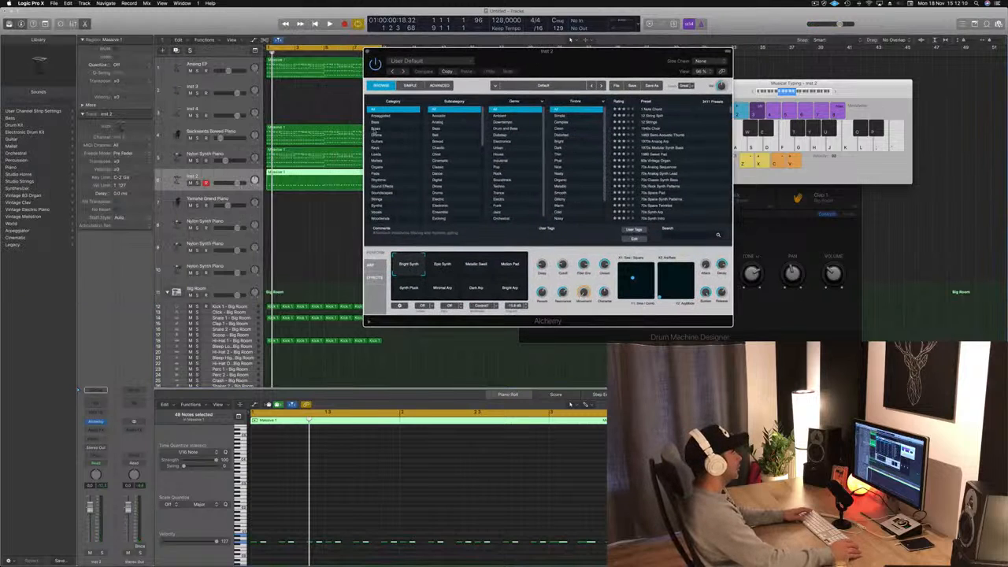
pyautogui.click(376, 123)
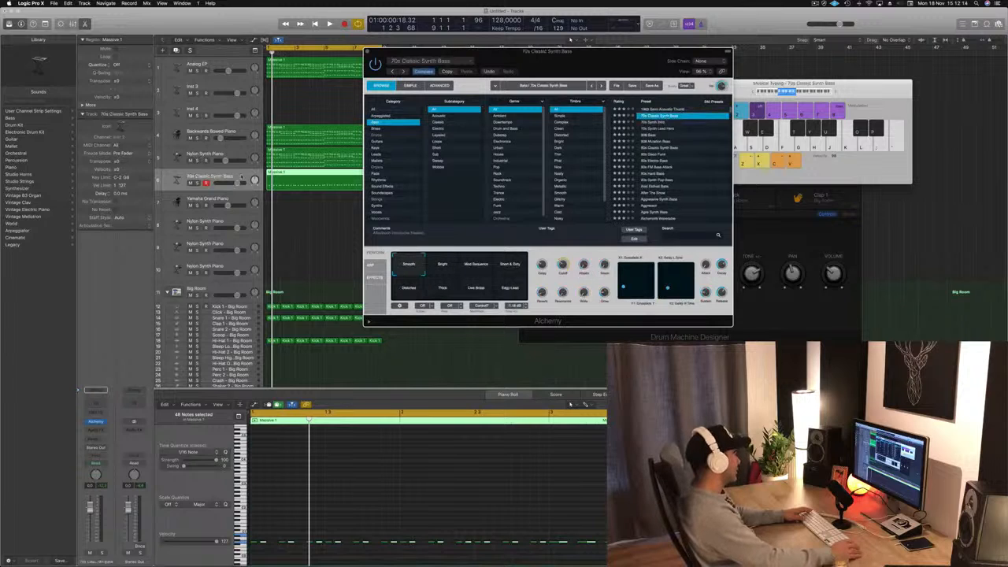
pyautogui.click(239, 182)
pyautogui.press('space')
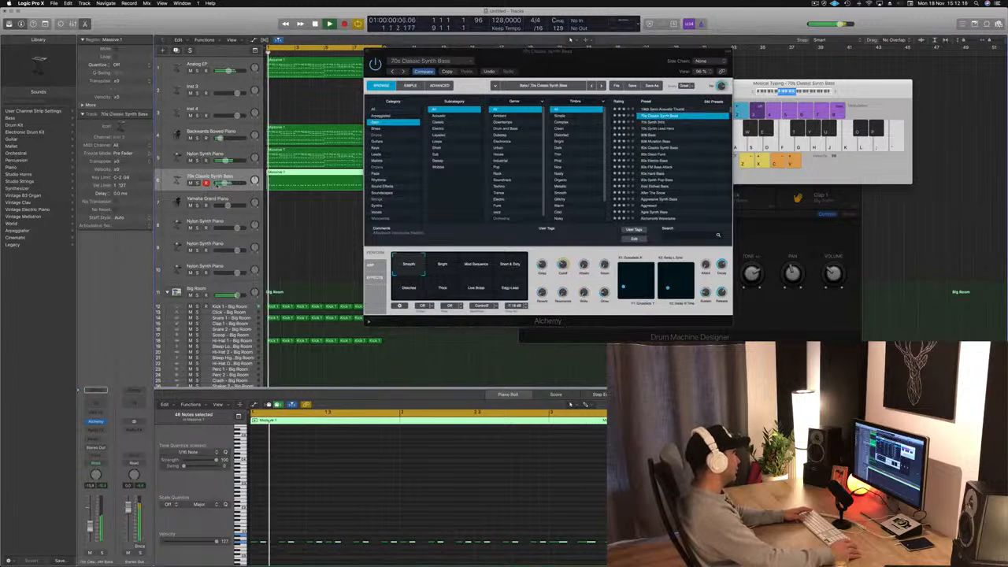
pyautogui.press('space')
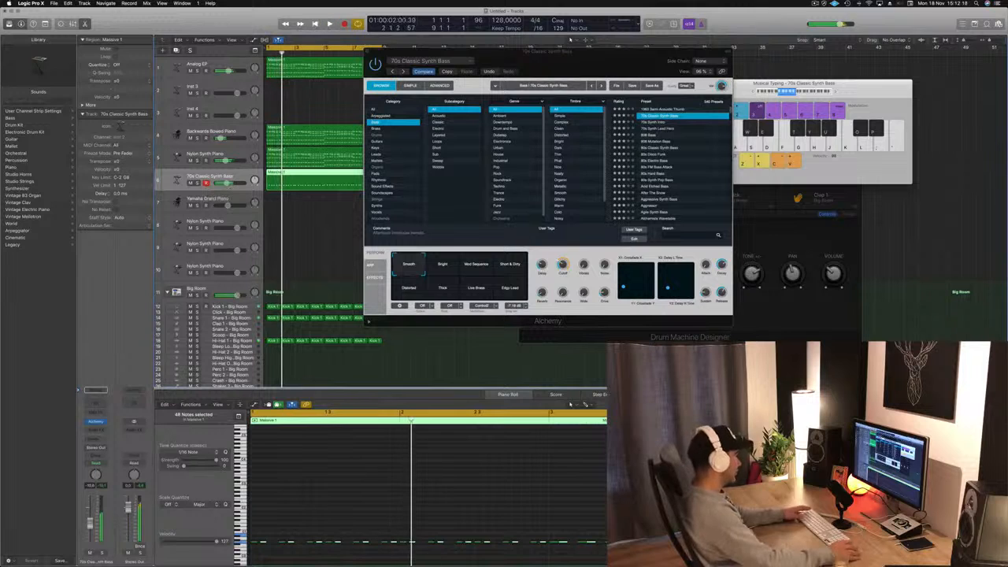
# Step: Raise all the bass notes by an octave and play from the beginning
pyautogui.click(385, 511)
pyautogui.press('super+a')
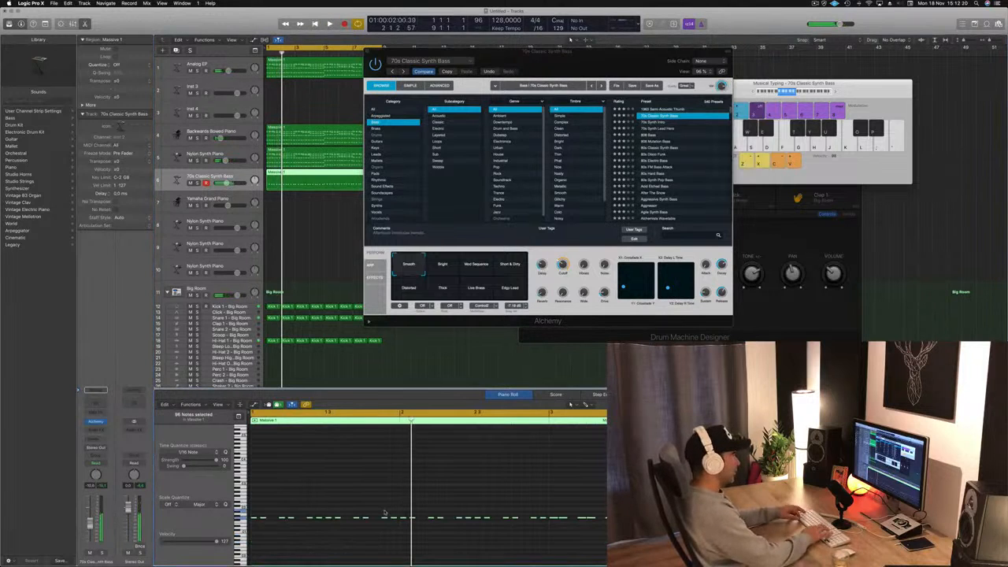
pyautogui.press('space')
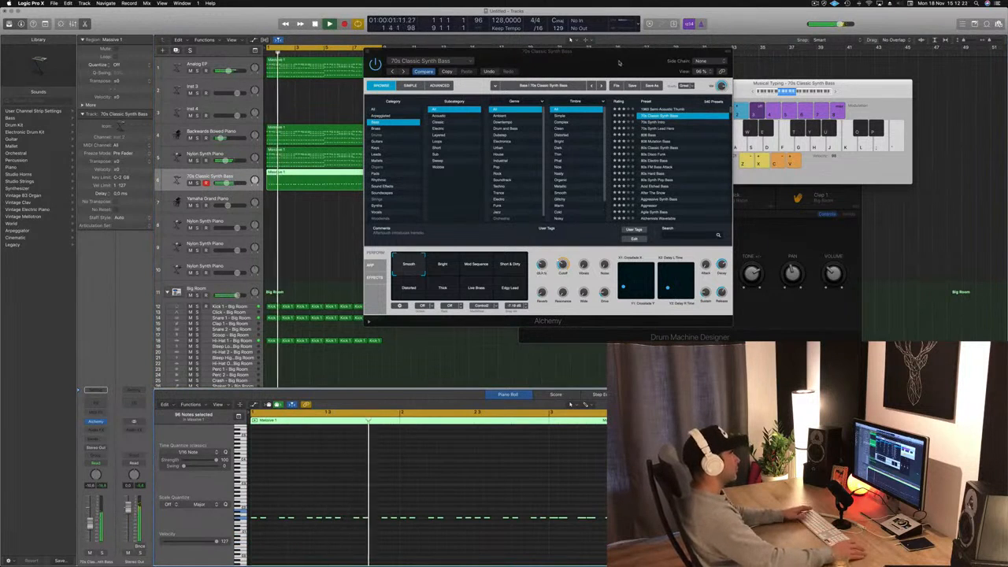
# Step: Select the bass notes in bars 3 and 4 and play the loop from the beginning
pyautogui.moveTo(619, 63); pyautogui.dragTo(622, 142)
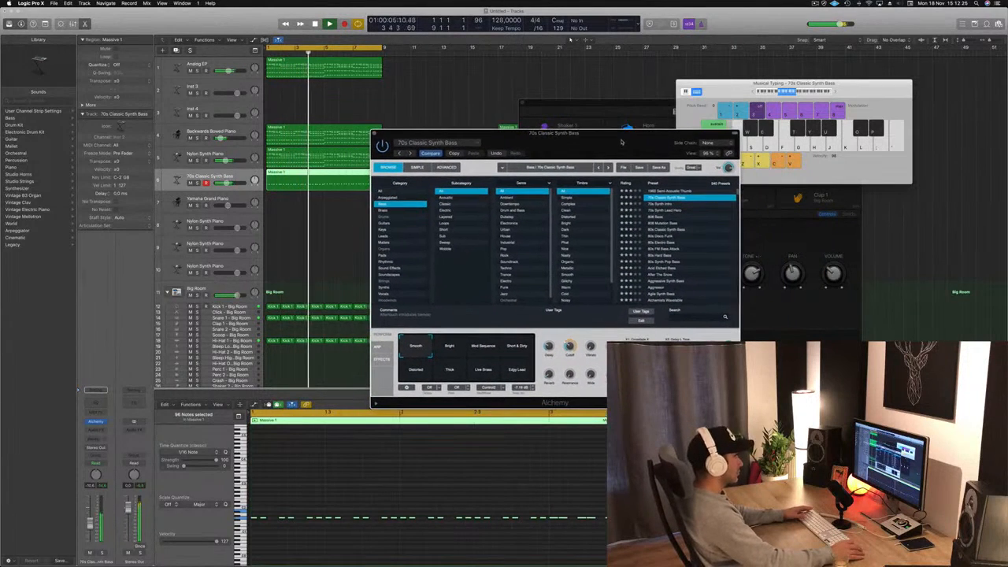
pyautogui.click(449, 476)
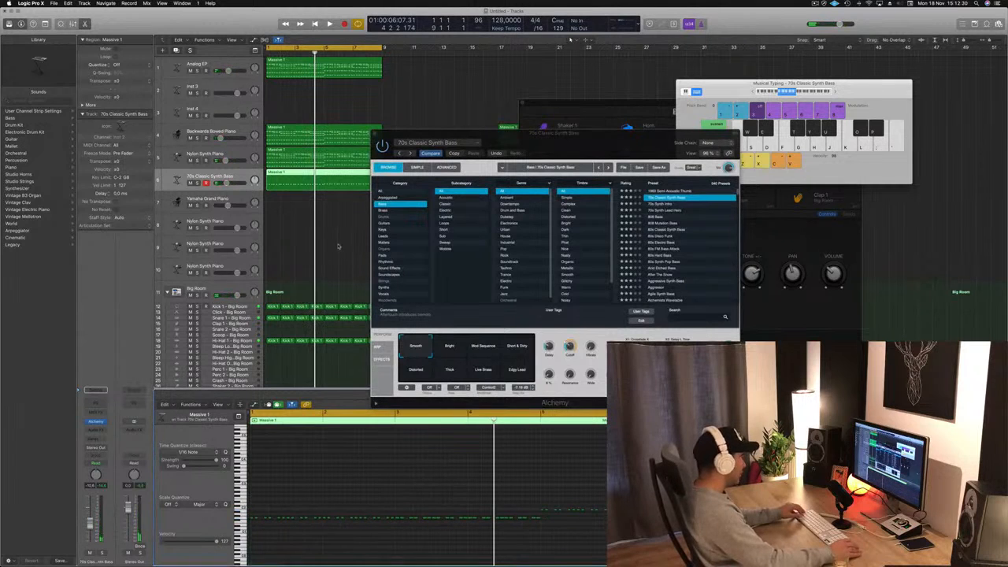
pyautogui.click(310, 179)
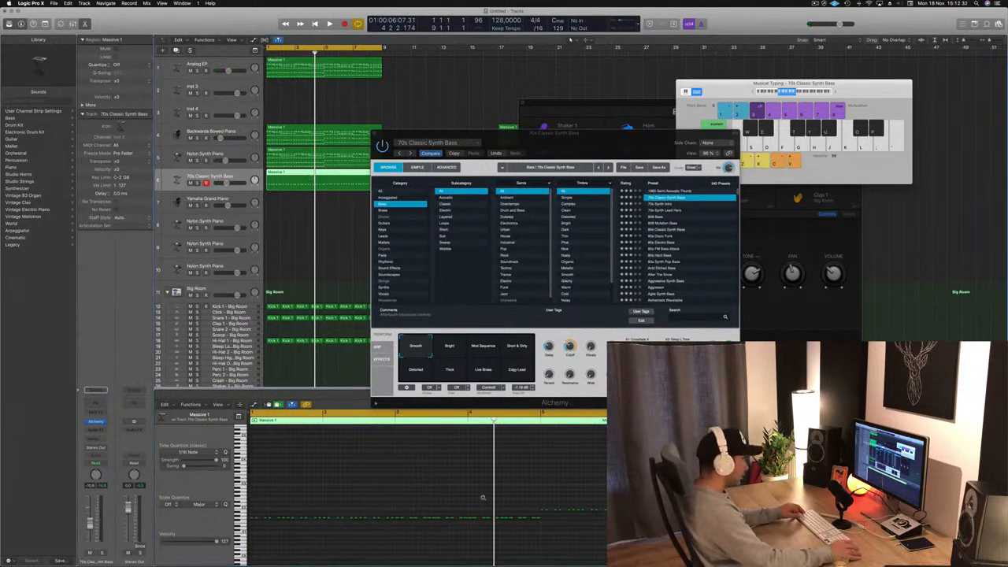
pyautogui.hscroll(-1, 320, 497)
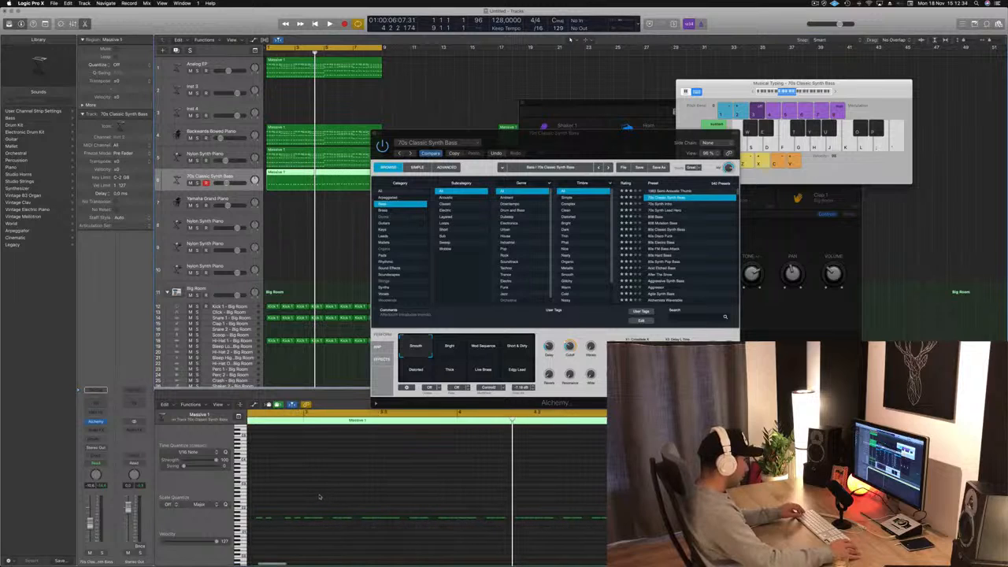
pyautogui.moveTo(305, 504); pyautogui.dragTo(606, 534)
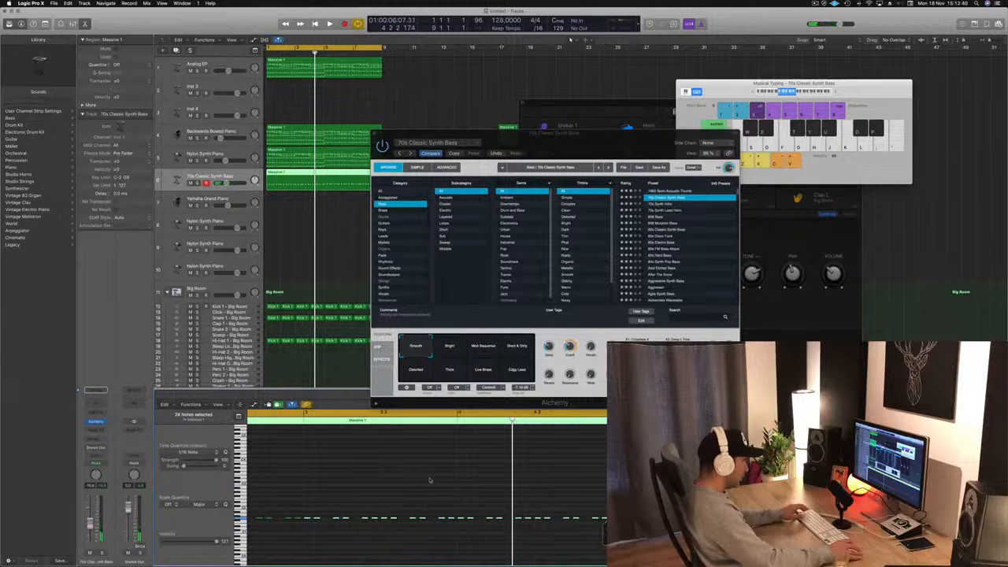
pyautogui.press('space')
pyautogui.press('space')
pyautogui.press('space')
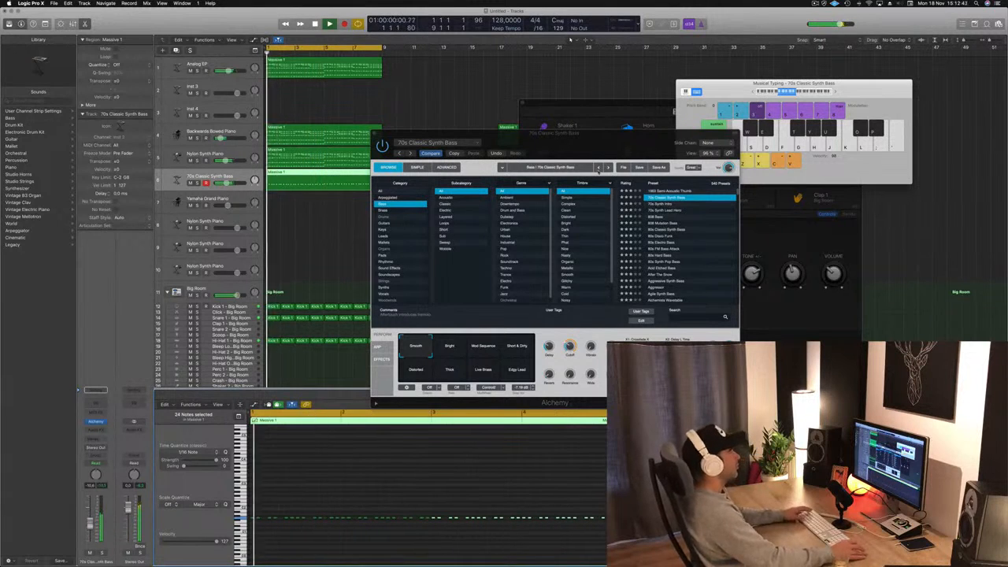
# Step: Audition the 70s Synth Intro and 70s Synth Lead Hero presets during playback and filter the bass presets by the Clean timbre
pyautogui.moveTo(548, 151); pyautogui.dragTo(799, 103)
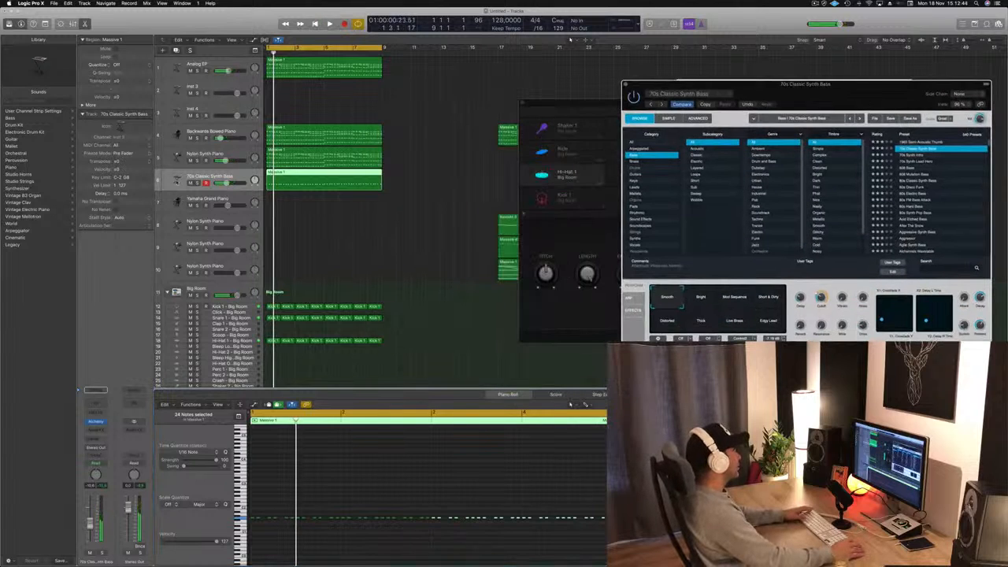
pyautogui.press('space')
pyautogui.moveTo(909, 92); pyautogui.dragTo(677, 86)
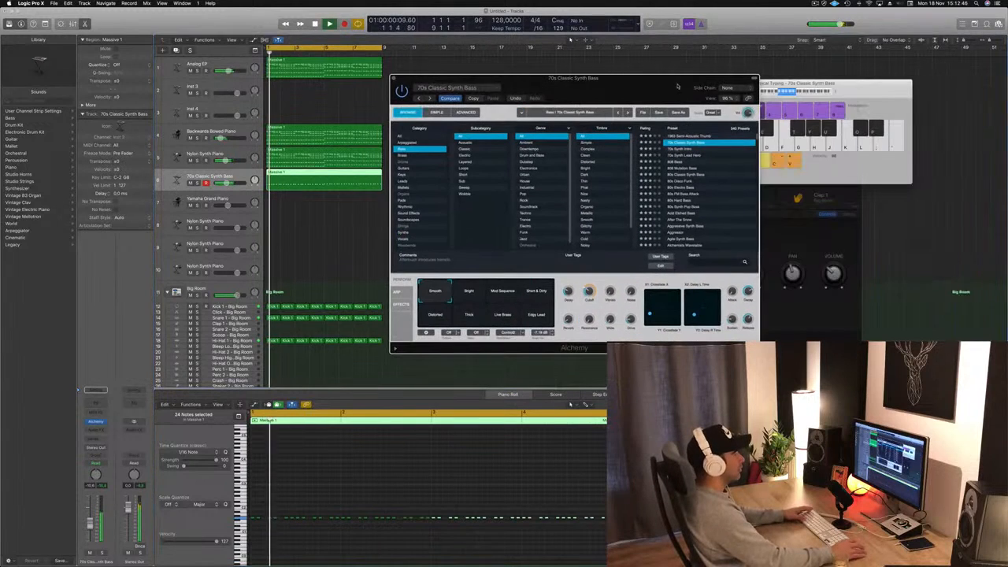
pyautogui.click(682, 148)
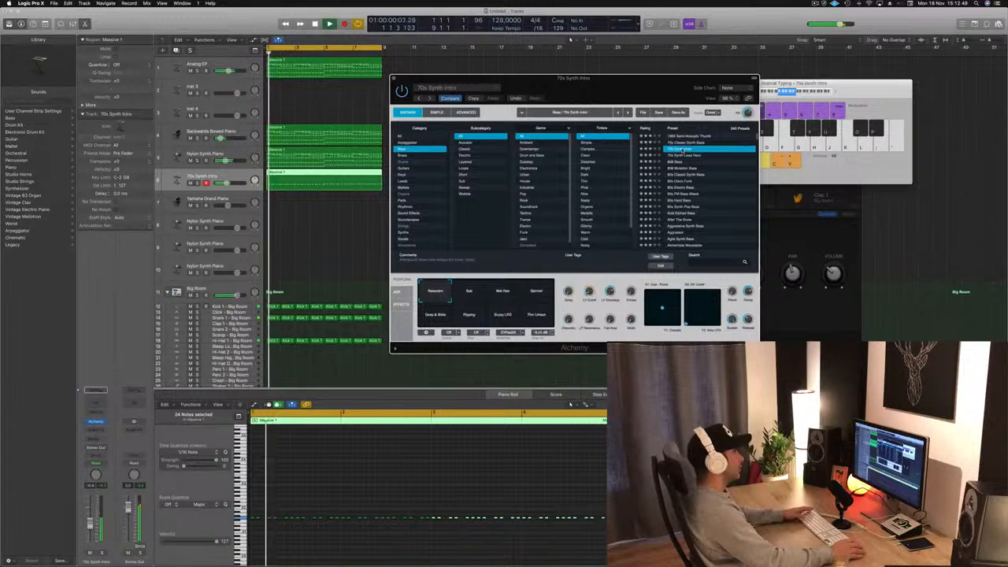
pyautogui.click(687, 155)
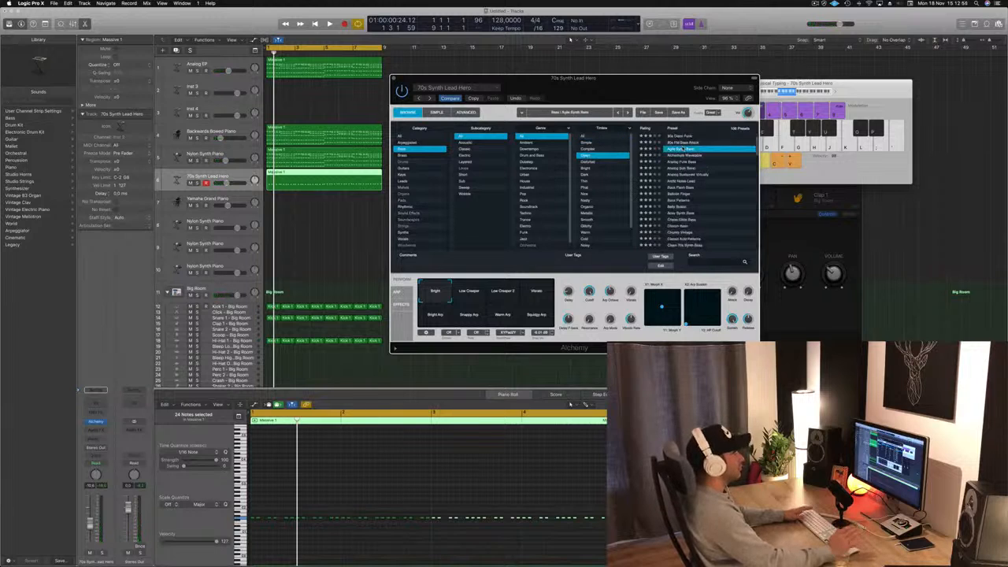
# Step: Audition the Agile Synth Bass and Analog Funk Bass presets along with the preset listed between them during playback
pyautogui.moveTo(658, 95); pyautogui.dragTo(724, 82)
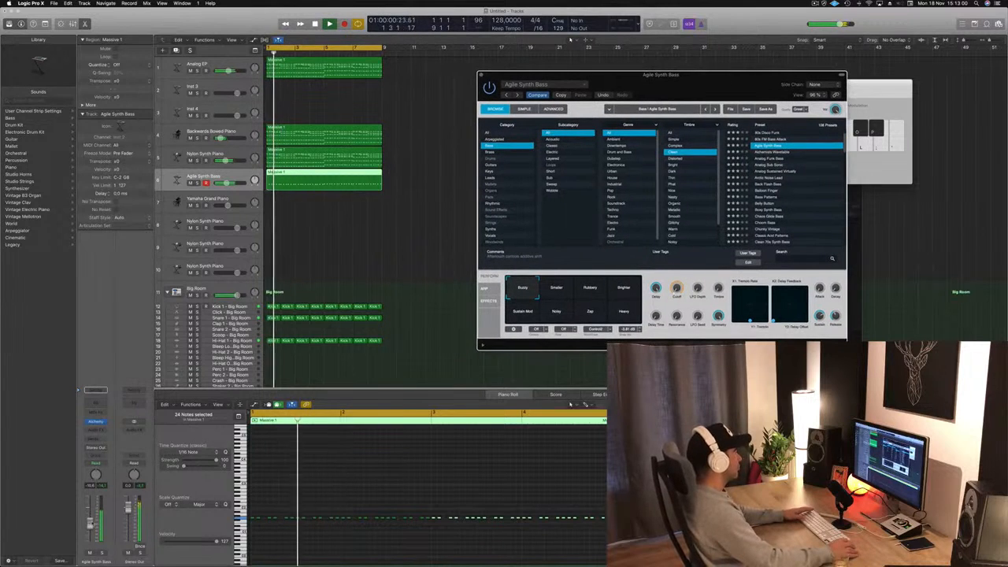
pyautogui.click(205, 176)
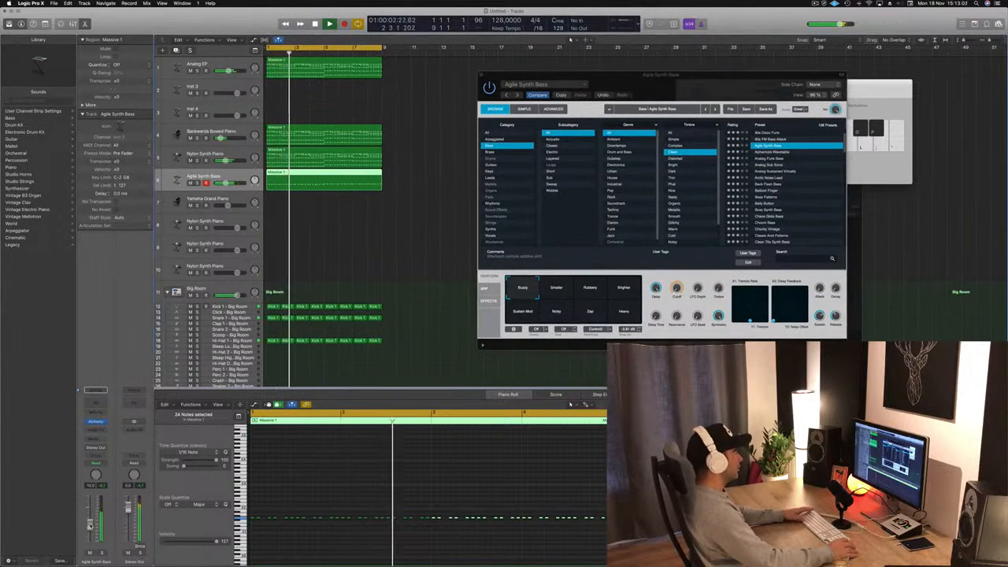
pyautogui.click(768, 149)
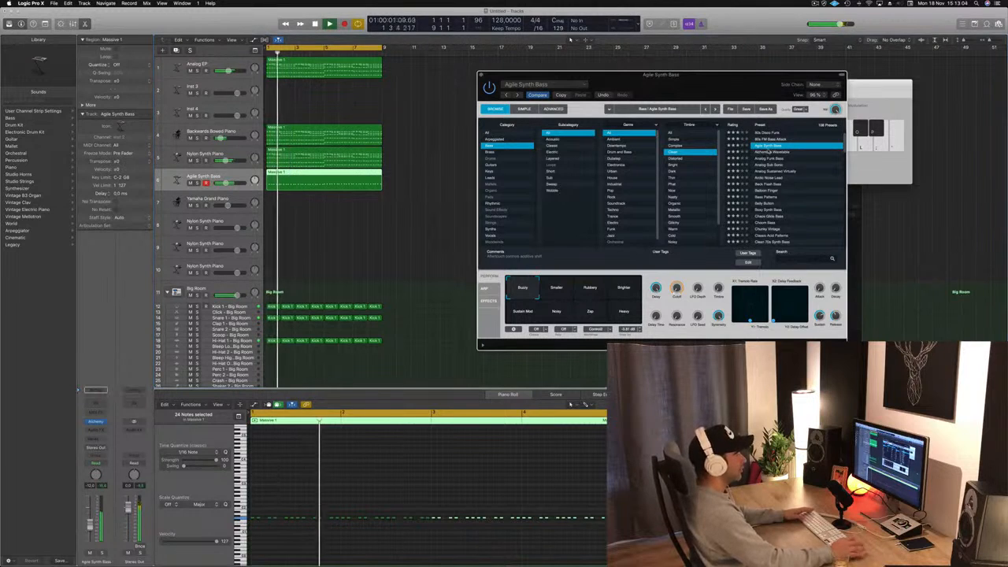
pyautogui.click(767, 152)
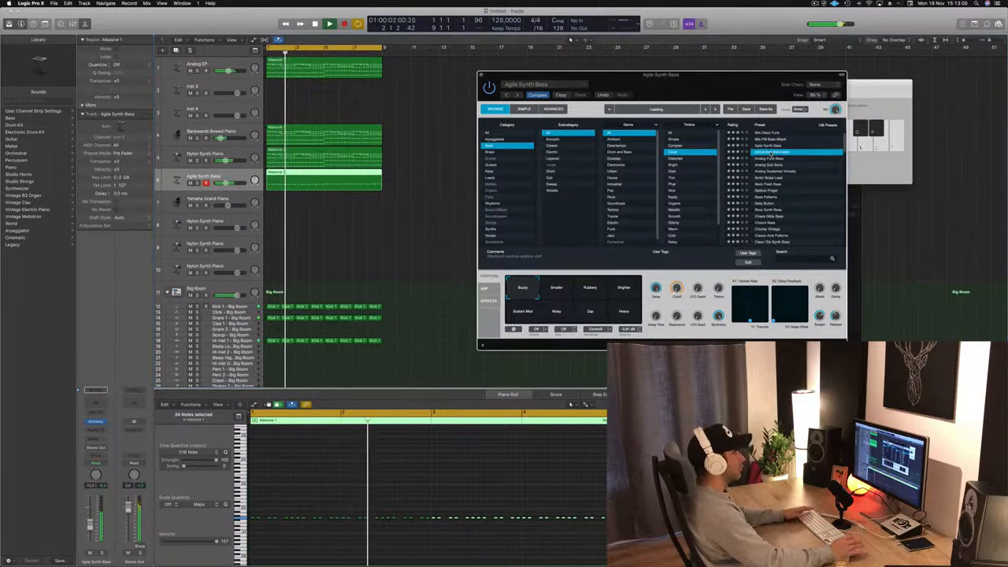
pyautogui.click(768, 159)
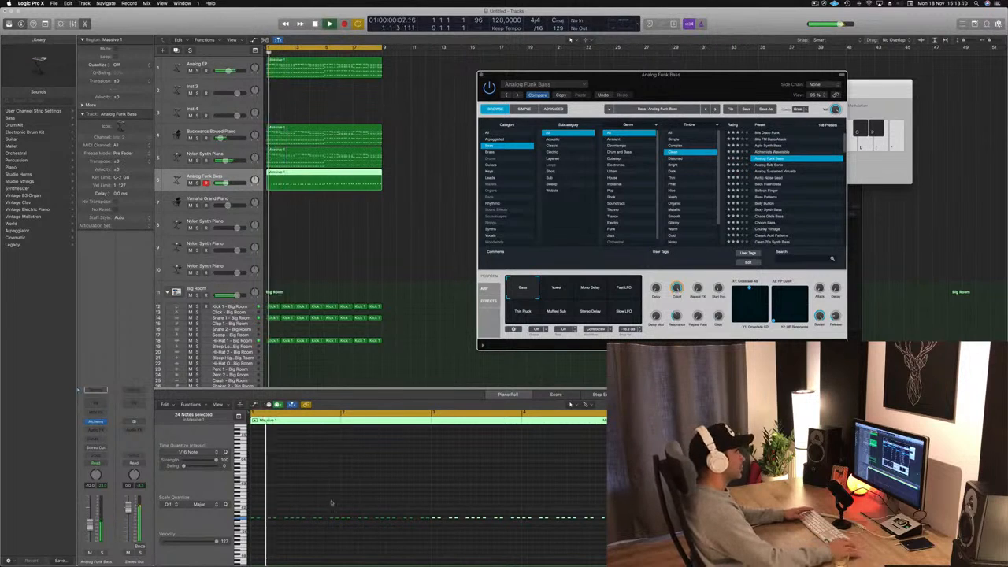
# Step: Raise the bass track's volume to about -7 dB, try the Bass Patterns preset and load Belly Button
pyautogui.moveTo(90, 528); pyautogui.dragTo(89, 516)
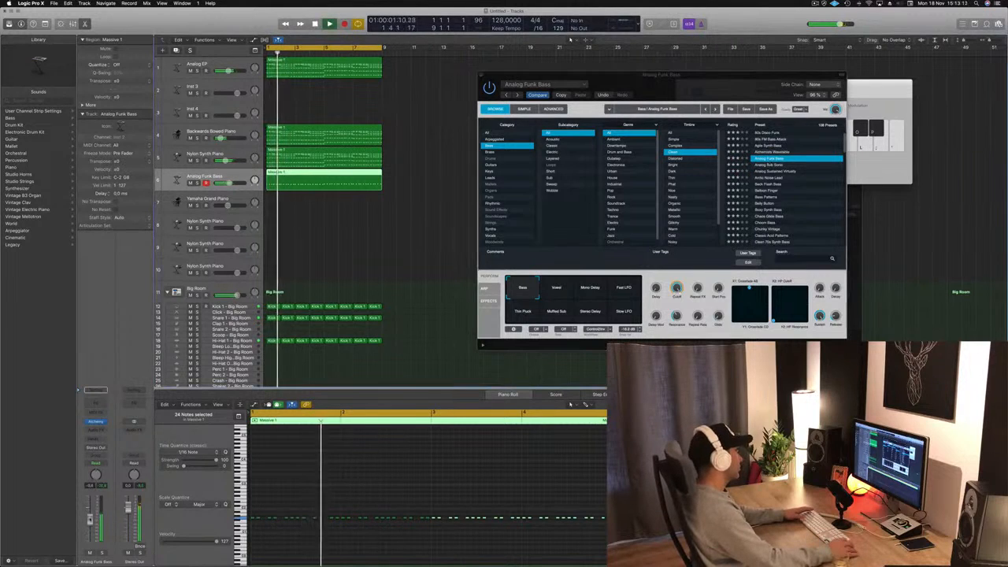
pyautogui.click(771, 198)
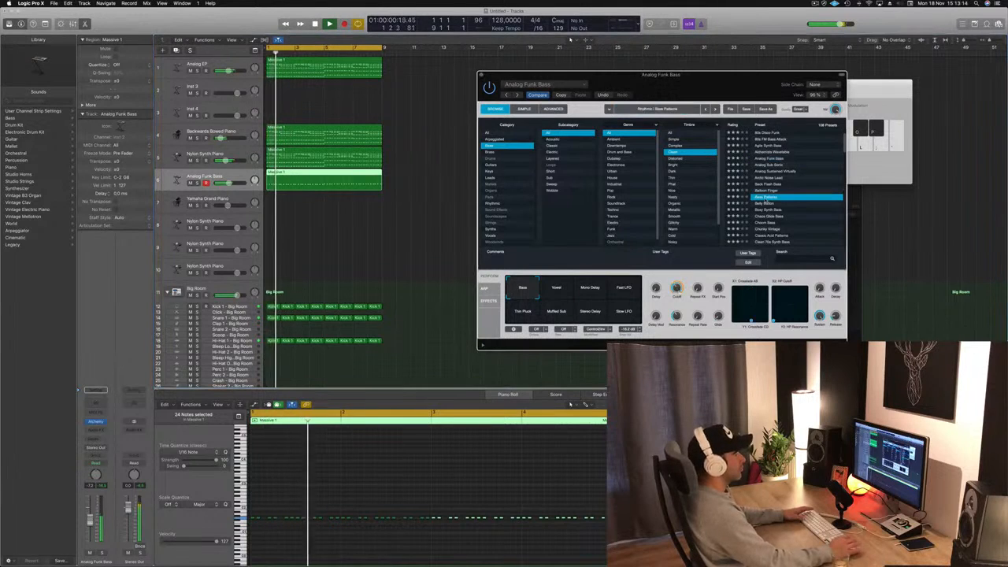
pyautogui.press('Return')
pyautogui.click(768, 204)
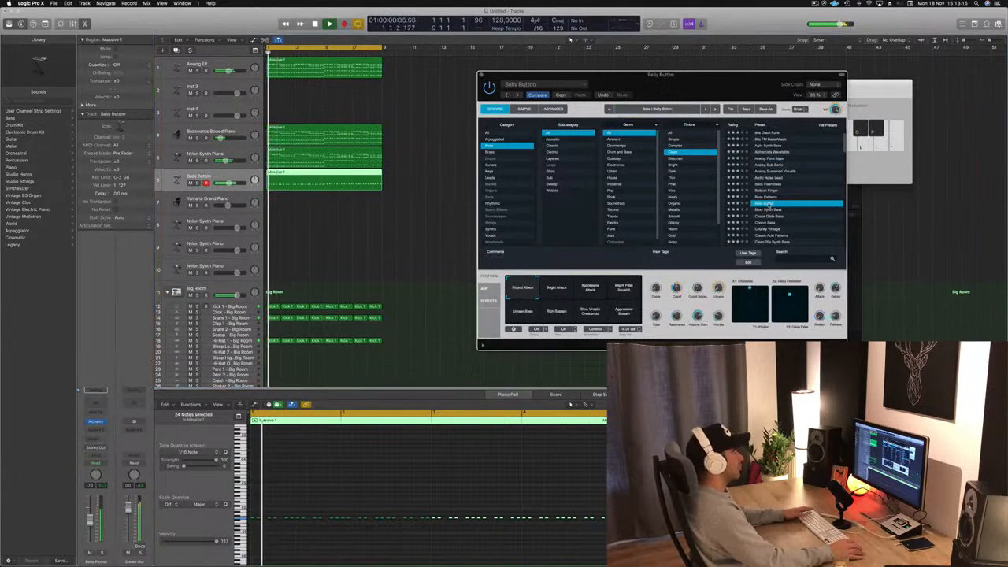
# Step: Audition the Boxy Synth Bass, Chaos Glide Bass and Chunky Vintage presets, setting the bass track's volume to about -8 dB
pyautogui.moveTo(90, 518); pyautogui.dragTo(90, 528)
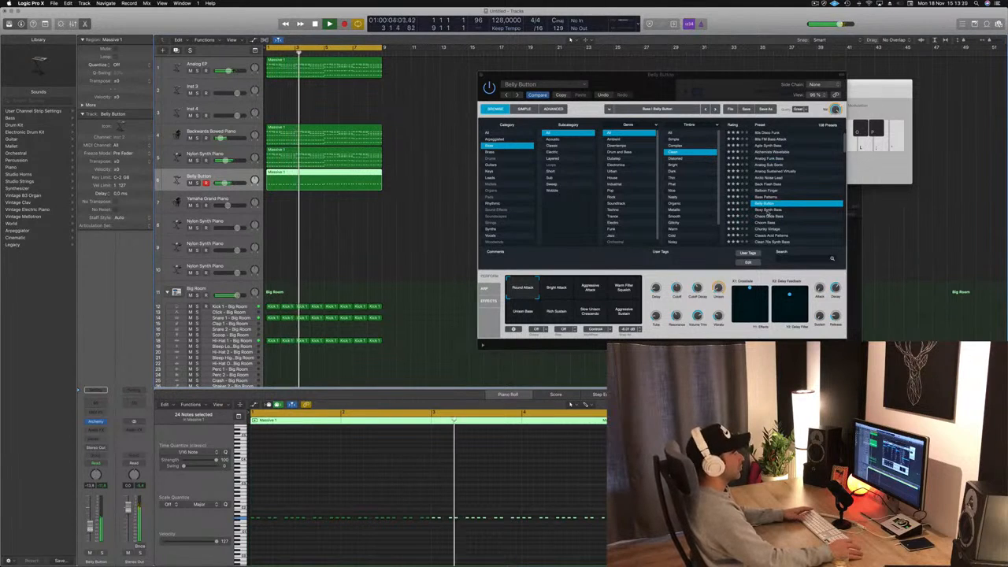
pyautogui.click(768, 213)
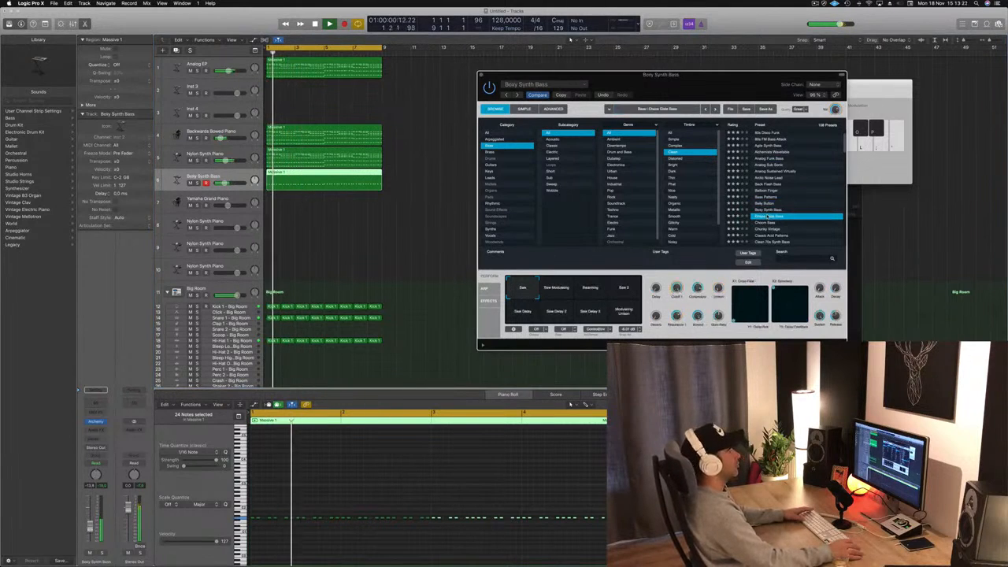
pyautogui.scroll(-2, 785, 221)
pyautogui.click(767, 200)
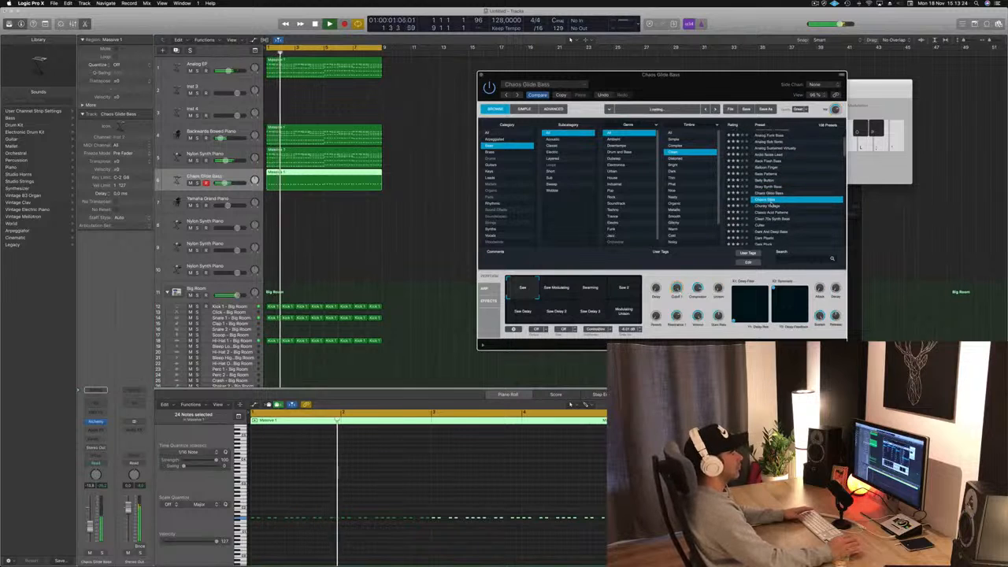
pyautogui.click(768, 206)
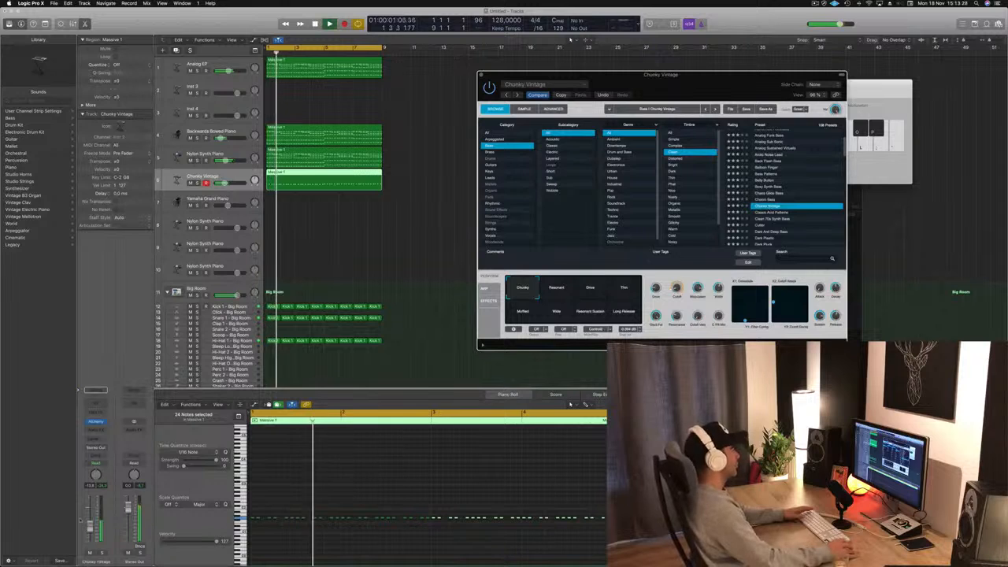
pyautogui.moveTo(90, 533); pyautogui.dragTo(89, 525)
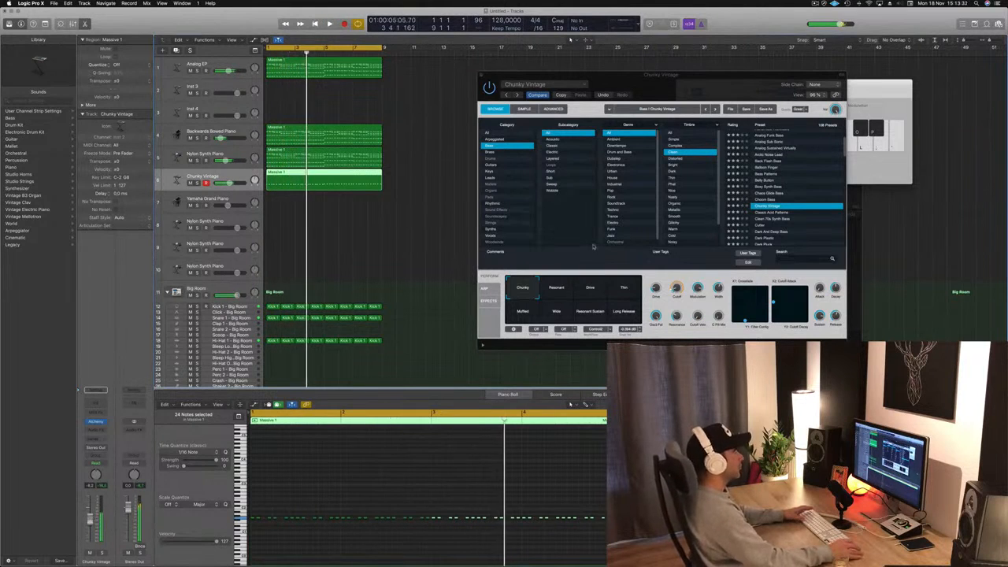
# Step: Audition Chunky Vintage's performance variations from Resonant through Resonant Sustain during playback and return to Wide
pyautogui.click(556, 288)
pyautogui.click(589, 288)
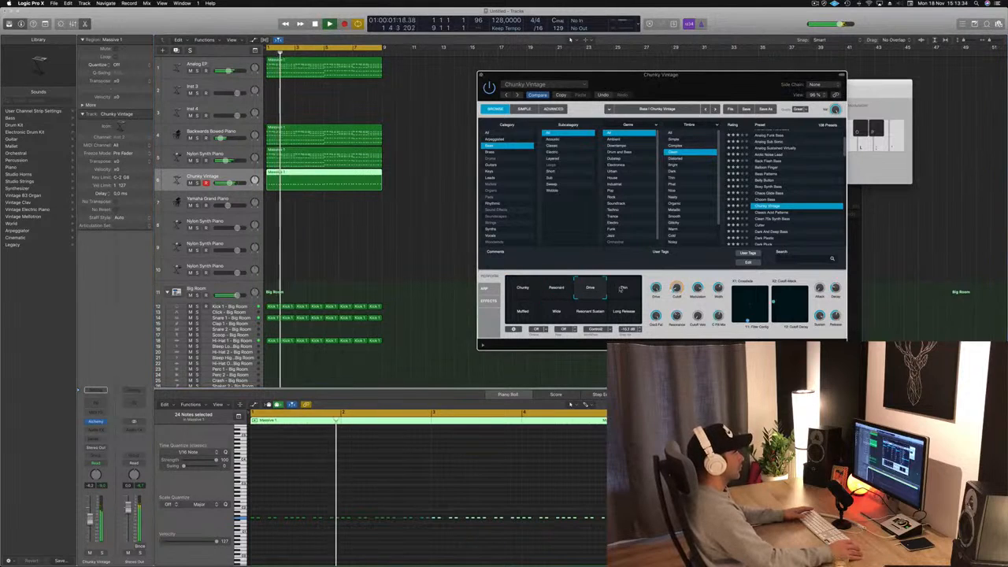
pyautogui.click(623, 288)
pyautogui.click(522, 311)
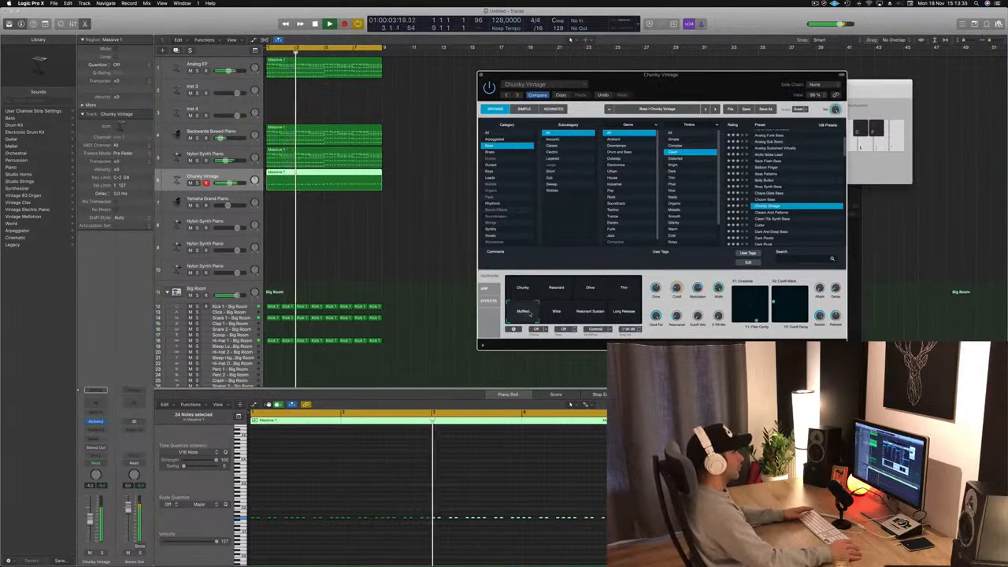
pyautogui.click(555, 312)
pyautogui.click(587, 312)
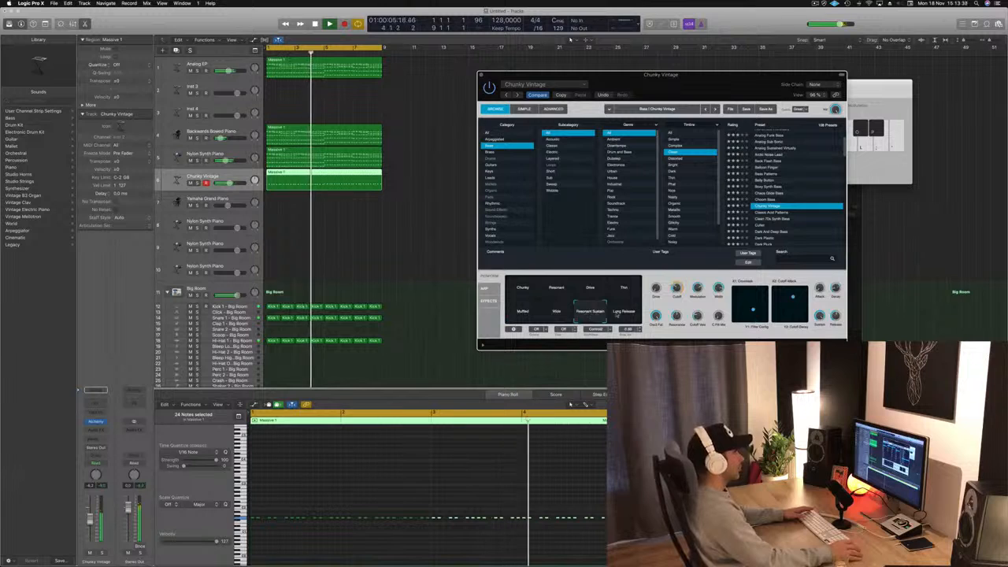
pyautogui.click(555, 312)
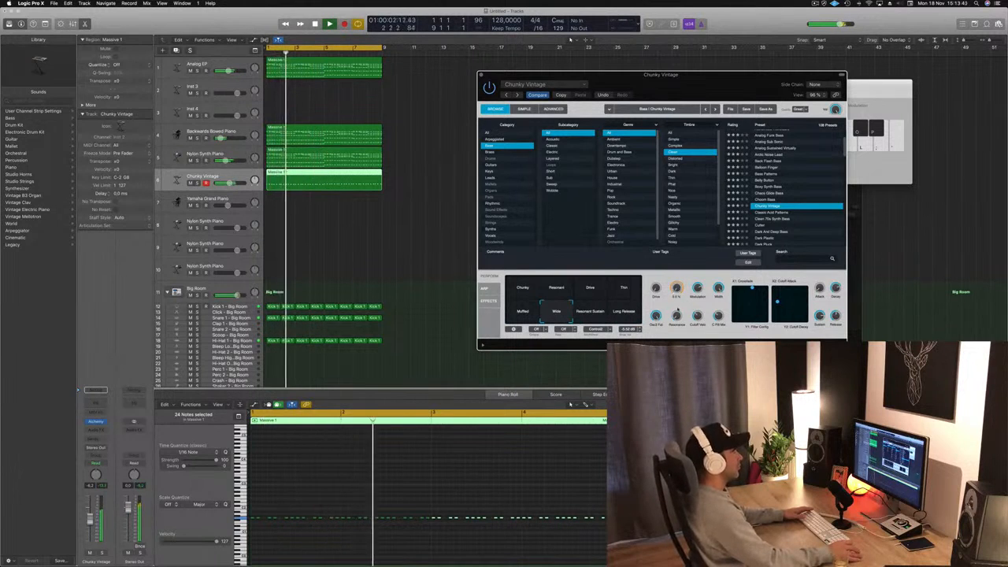
# Step: Try the Dark And Deep Bass preset and load Dark Plastic for the bass track
pyautogui.scroll(-3, 767, 188)
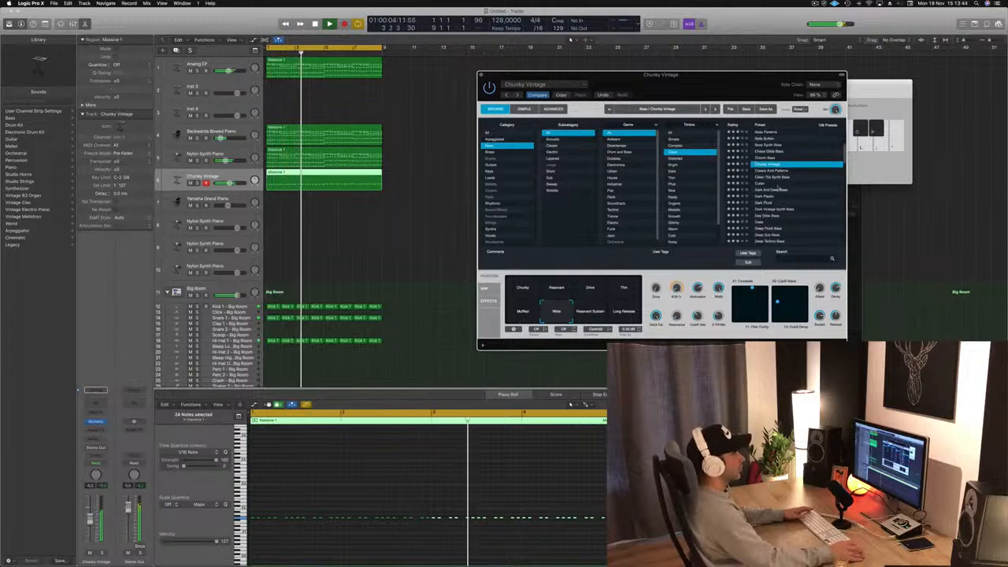
pyautogui.click(767, 190)
pyautogui.press('space')
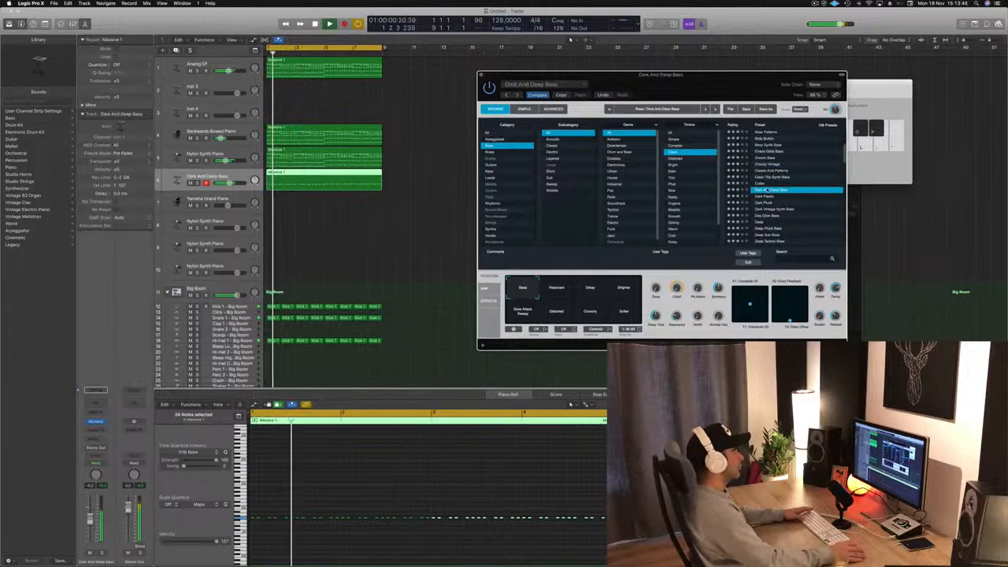
pyautogui.click(767, 196)
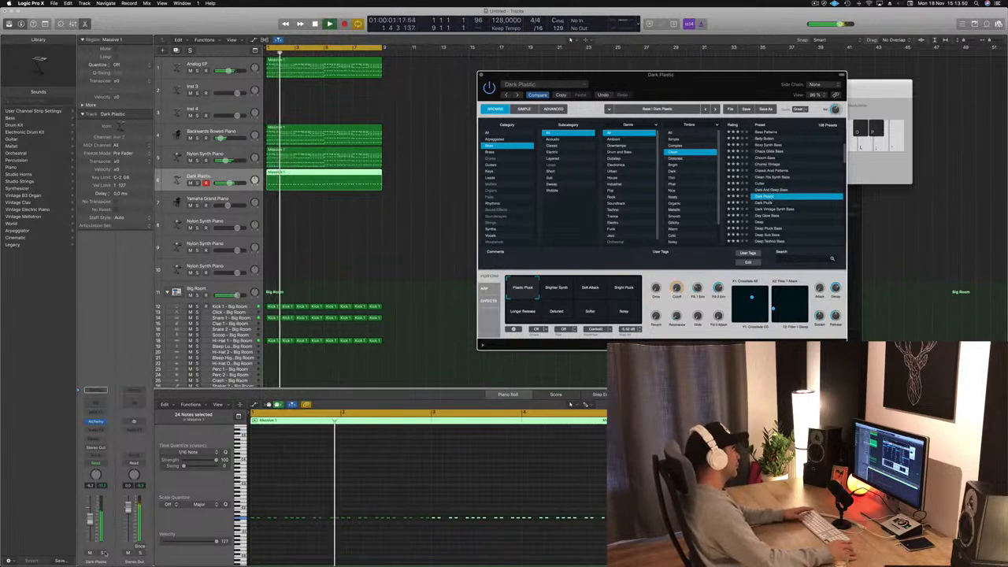
# Step: Check the Dark Plastic bass within the loop by briefly soloing and muting its track
pyautogui.press('s')
pyautogui.press('s')
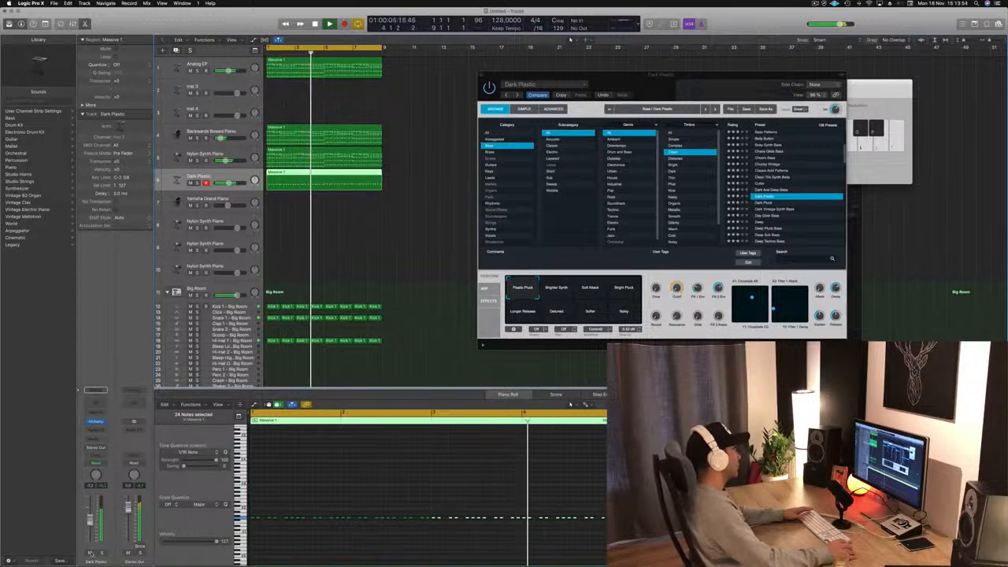
pyautogui.press('m')
pyautogui.press('m')
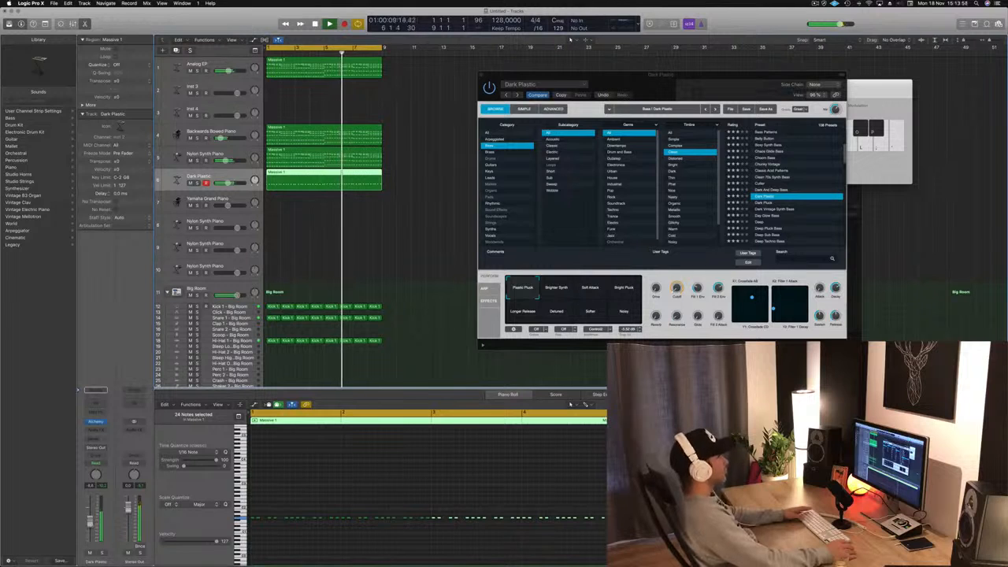
# Step: Close the bass instrument's window, compare the loop without the Analog EP track and lower that track's volume to about -12 dB
pyautogui.moveTo(665, 79); pyautogui.dragTo(623, 80)
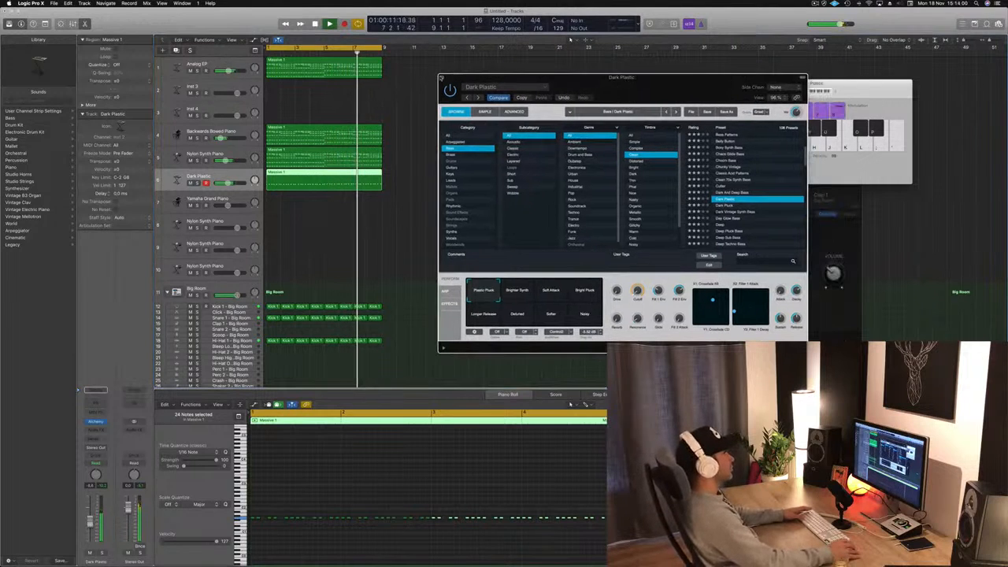
pyautogui.click(440, 77)
pyautogui.press('super+Left')
pyautogui.press('super+Up')
pyautogui.press('super+Up')
pyautogui.press('super+Up')
pyautogui.press('super+Up')
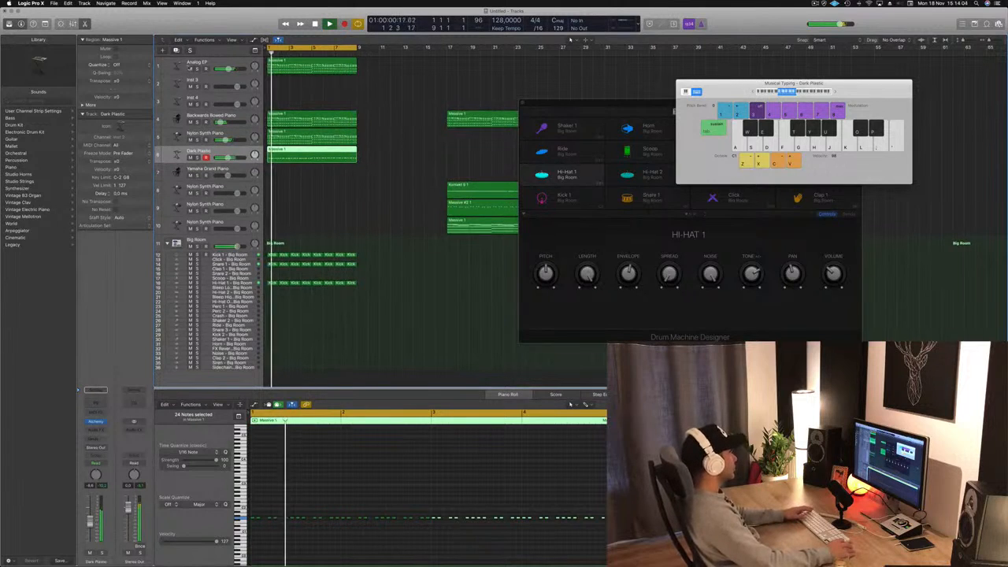
pyautogui.click(191, 70)
pyautogui.click(191, 70)
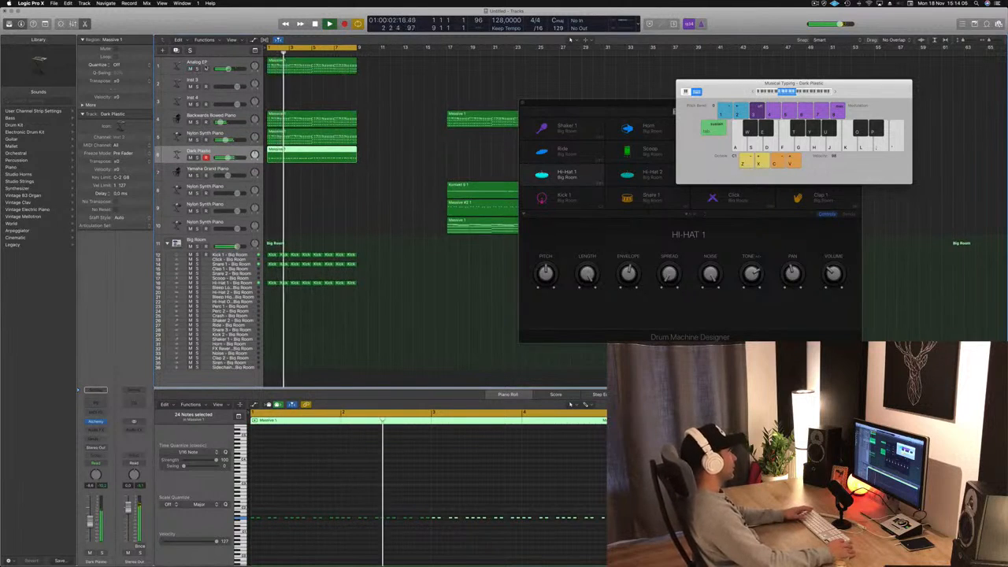
pyautogui.click(228, 69)
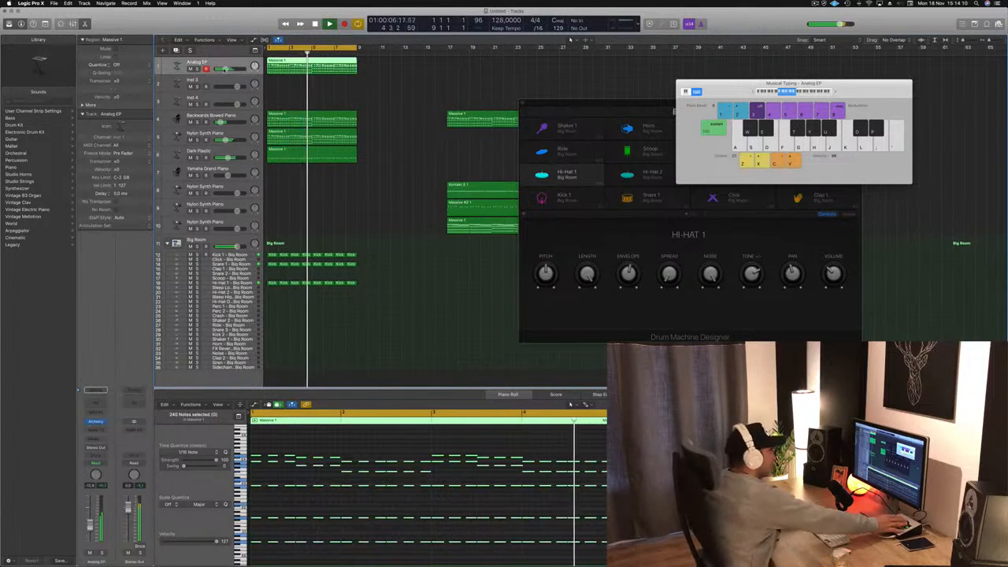
# Step: Move the Drum Machine Designer window aside and copy the Massive #2 1 region from bar 17 to bar 1 of track 10
pyautogui.moveTo(632, 109); pyautogui.dragTo(805, 98)
pyautogui.press('space')
pyautogui.click(401, 244)
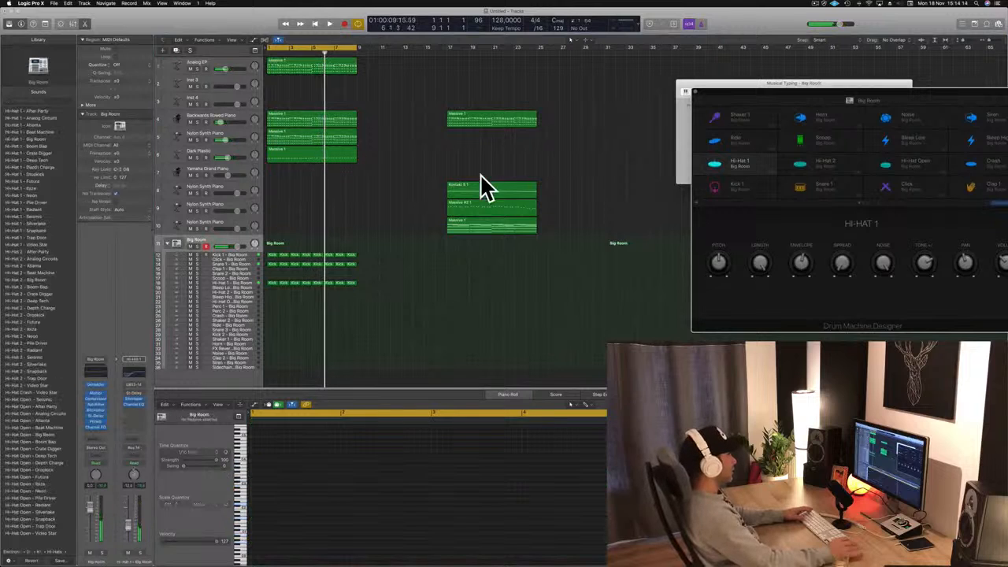
pyautogui.click(476, 206)
pyautogui.moveTo(476, 206); pyautogui.dragTo(316, 228)
# Step: Play the loop, check the copied melody soloed and set the track 10 volume to about -16 dB
pyautogui.press('space')
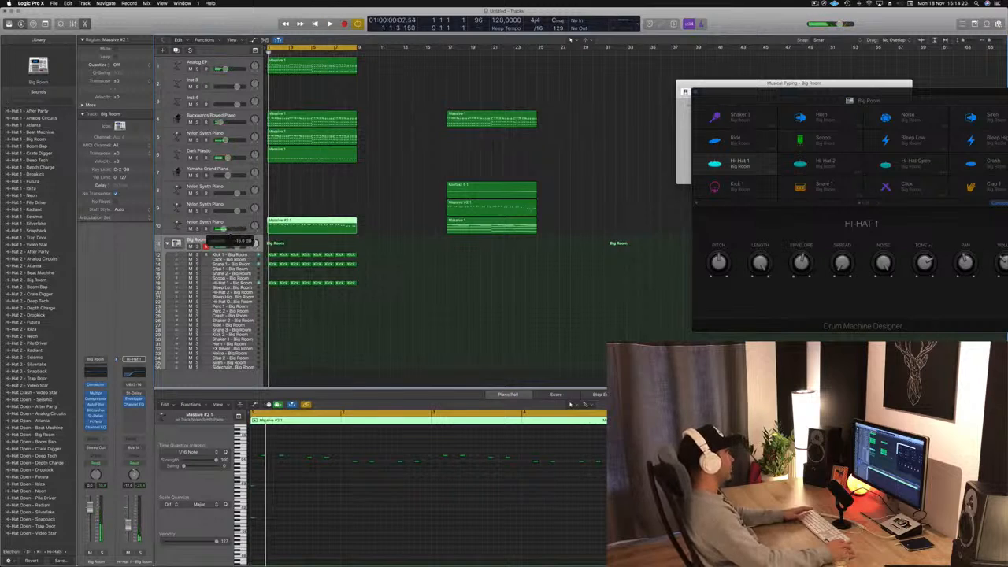
pyautogui.moveTo(231, 229); pyautogui.dragTo(228, 229)
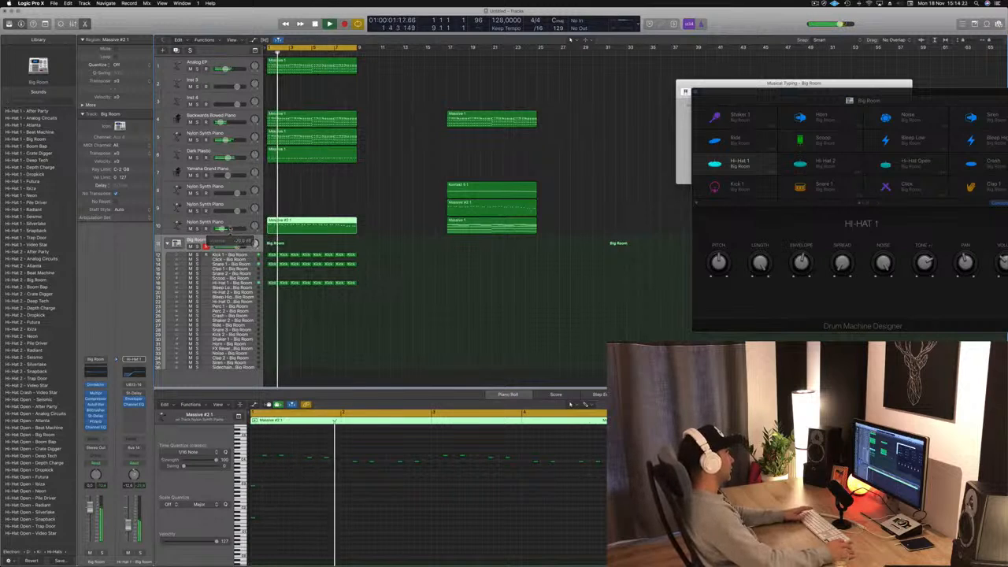
pyautogui.click(178, 227)
pyautogui.click(102, 553)
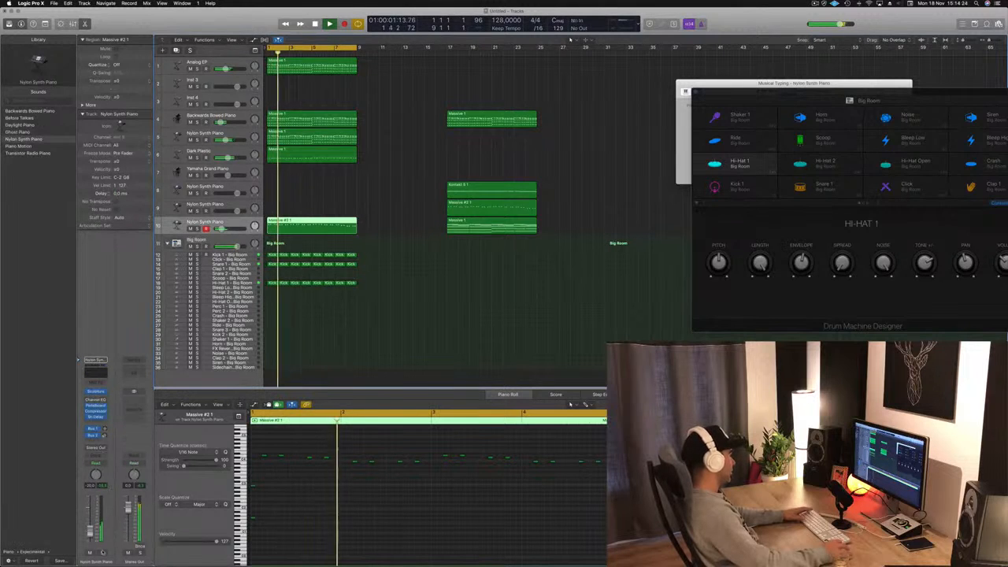
pyautogui.click(103, 552)
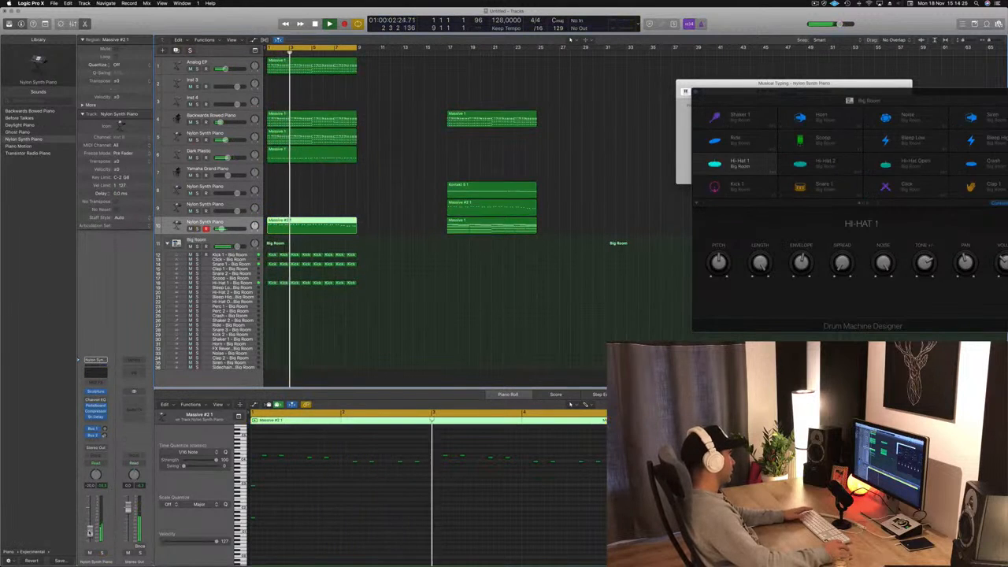
pyautogui.press('Return')
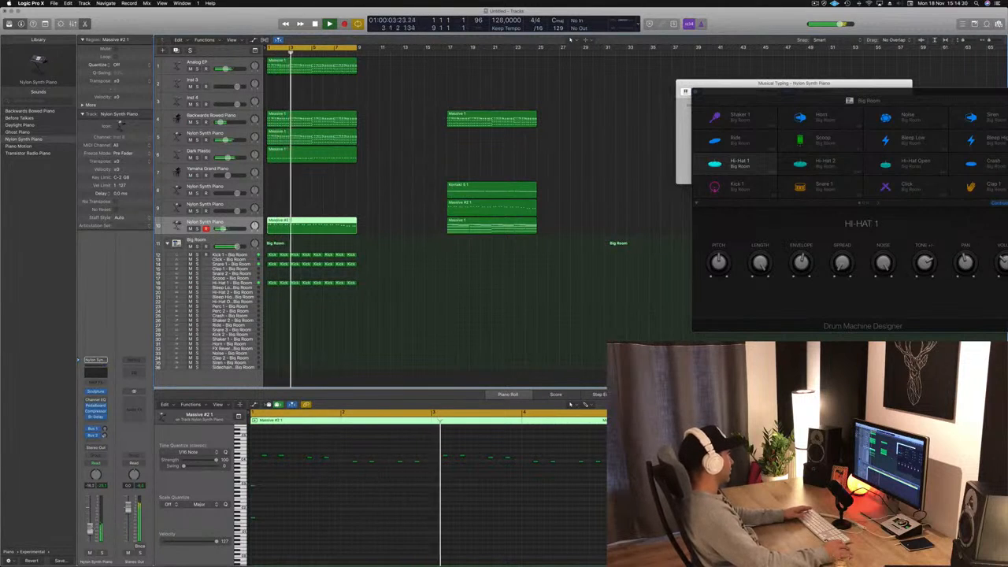
pyautogui.press('Return')
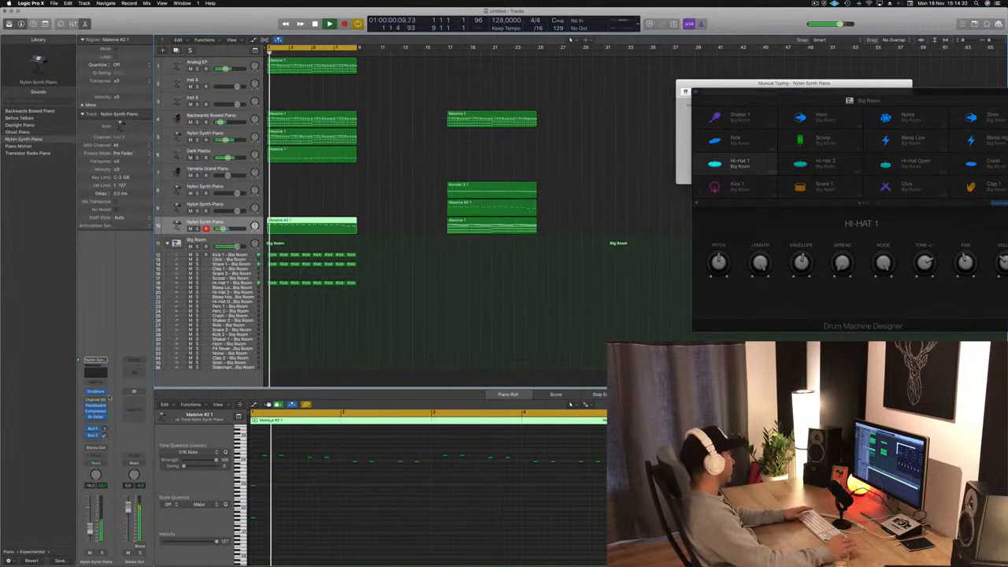
# Step: Open the Sculpture instrument on track 10, load the Lean on 2 preset and play the loop
pyautogui.click(96, 391)
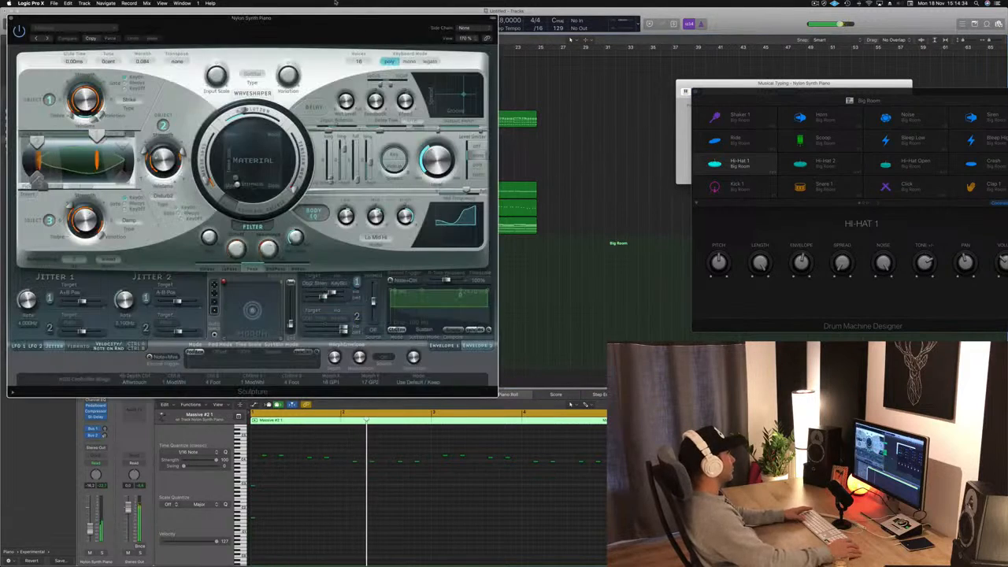
pyautogui.moveTo(44, 24); pyautogui.dragTo(437, 64)
pyautogui.click(449, 70)
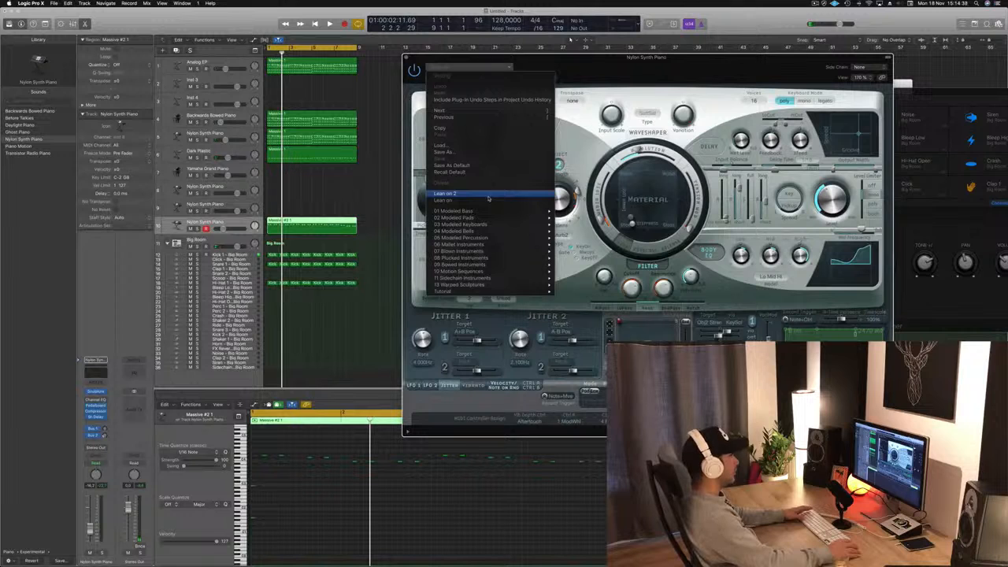
pyautogui.click(488, 196)
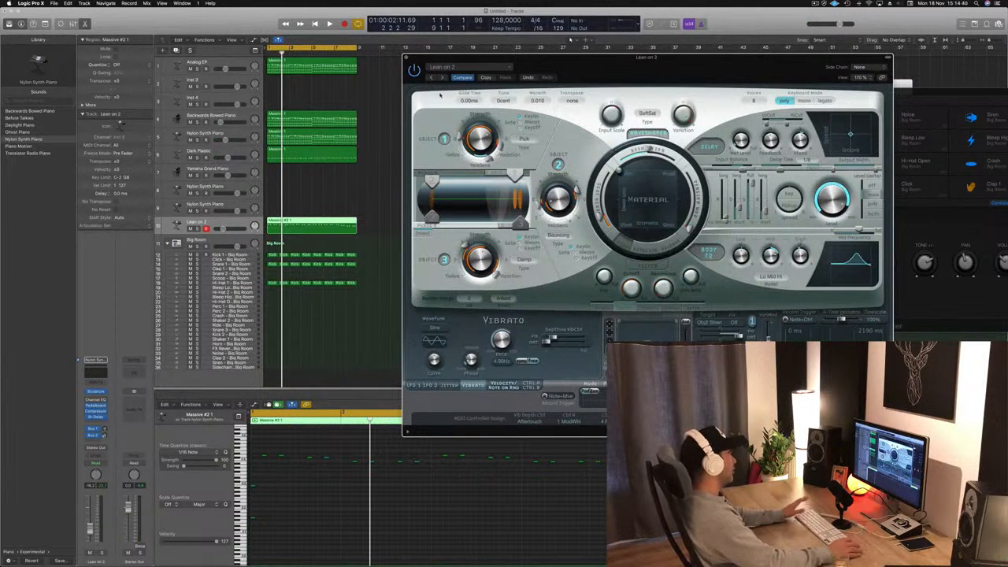
pyautogui.press('space')
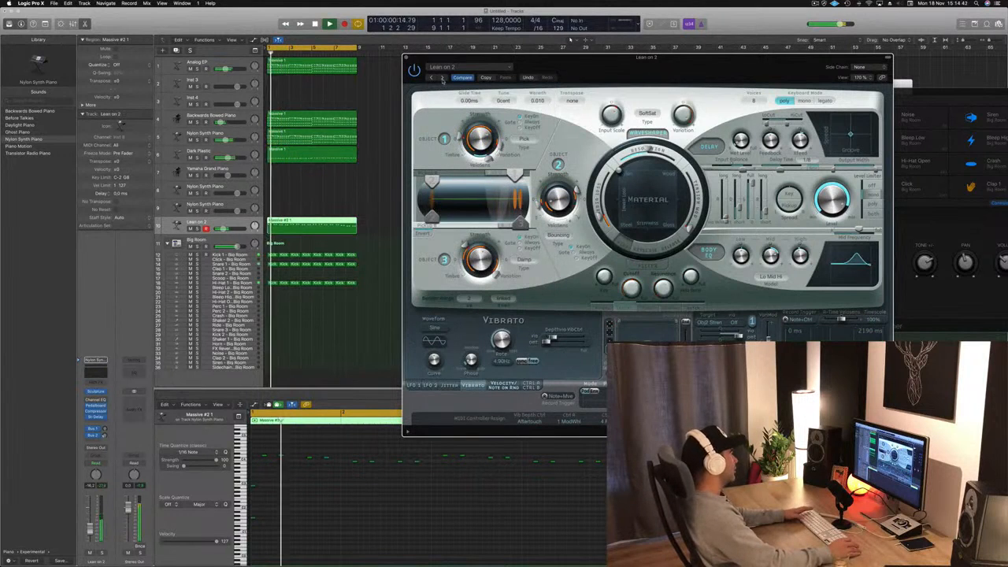
# Step: Listen to Lean on 2 soloed, switch to the Lean on preset and raise the track's volume to about -9 dB
pyautogui.click(103, 554)
pyautogui.click(103, 553)
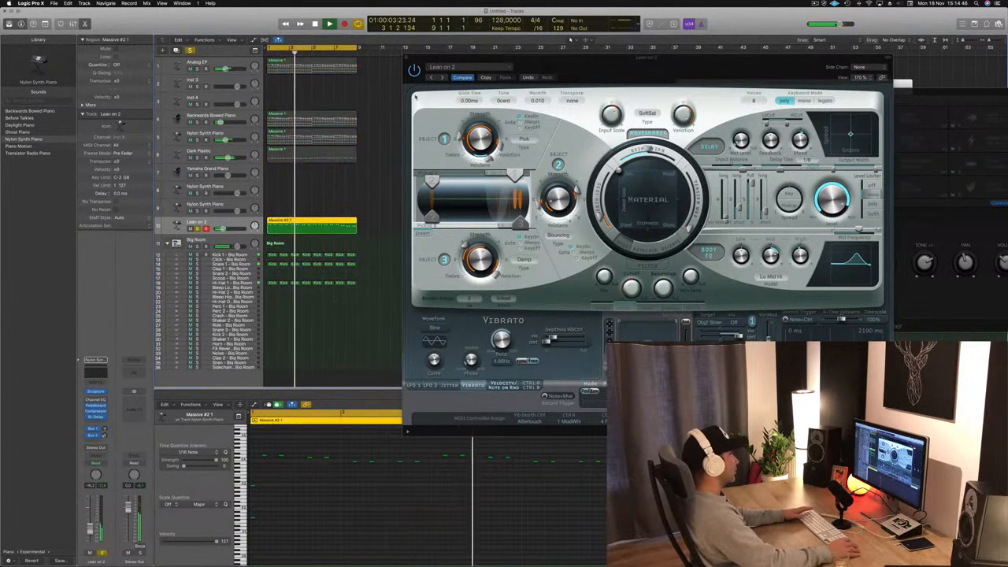
pyautogui.click(443, 77)
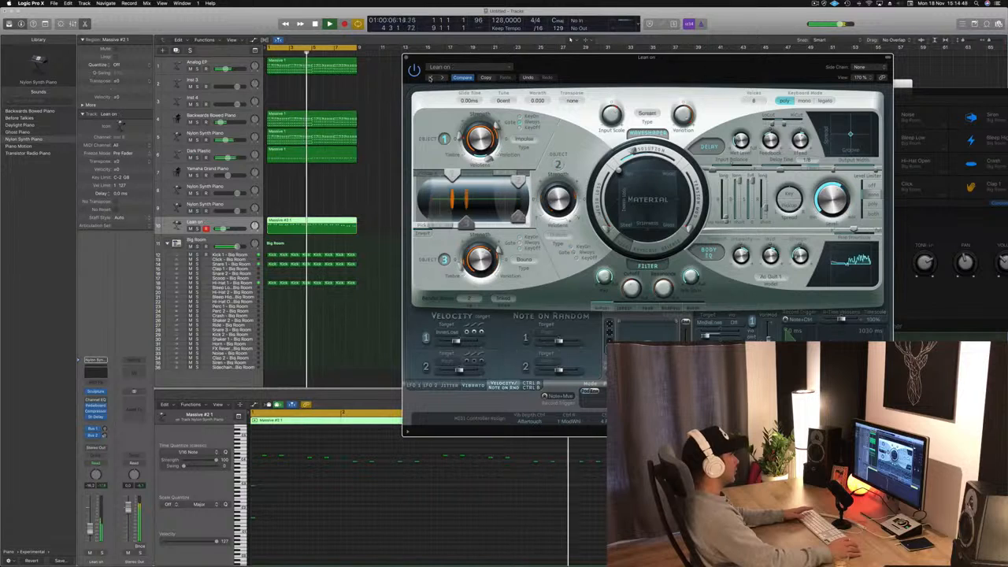
pyautogui.moveTo(90, 529); pyautogui.dragTo(90, 521)
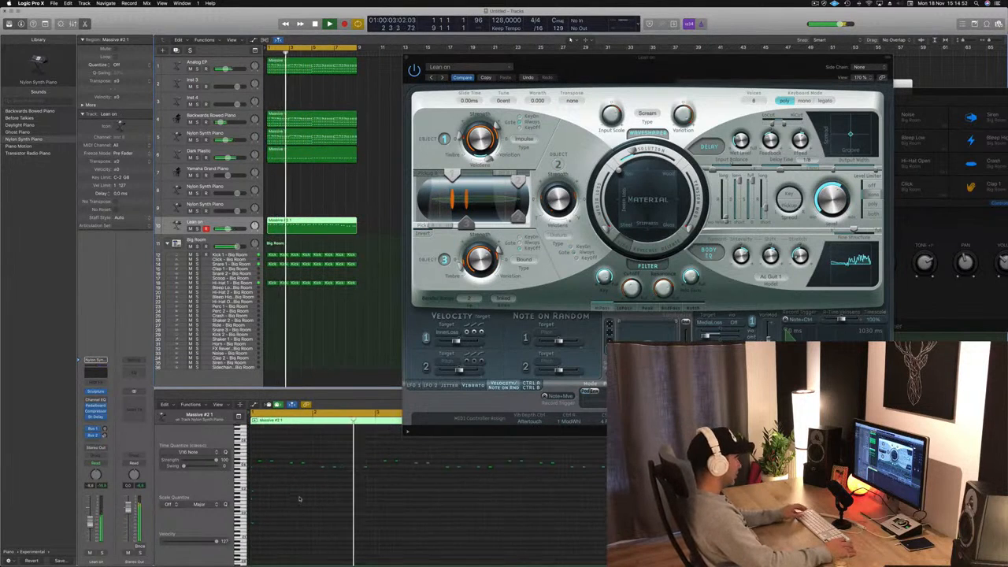
# Step: Delete the stray low notes at the melody's start and transpose the remaining notes up two octaves during playback
pyautogui.moveTo(279, 487); pyautogui.dragTo(250, 533)
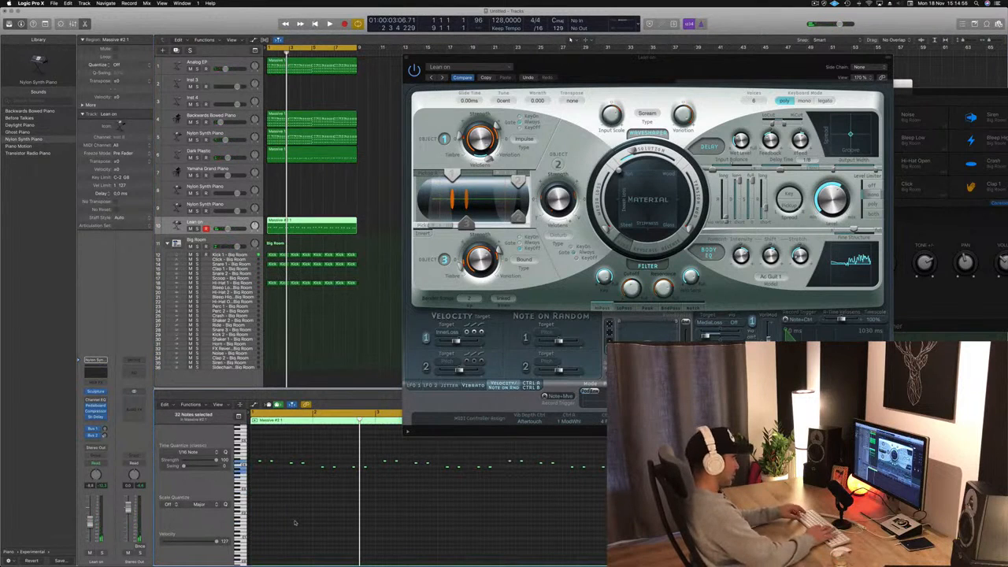
pyautogui.press('space')
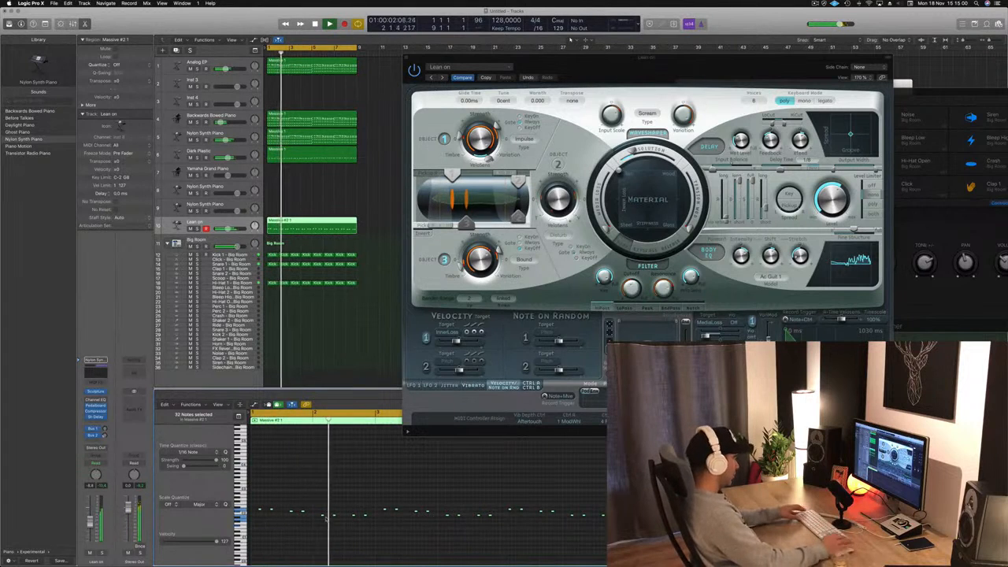
pyautogui.hotkey('alt', 'shift', 'Up')
pyautogui.hotkey('alt', 'shift', 'Up')
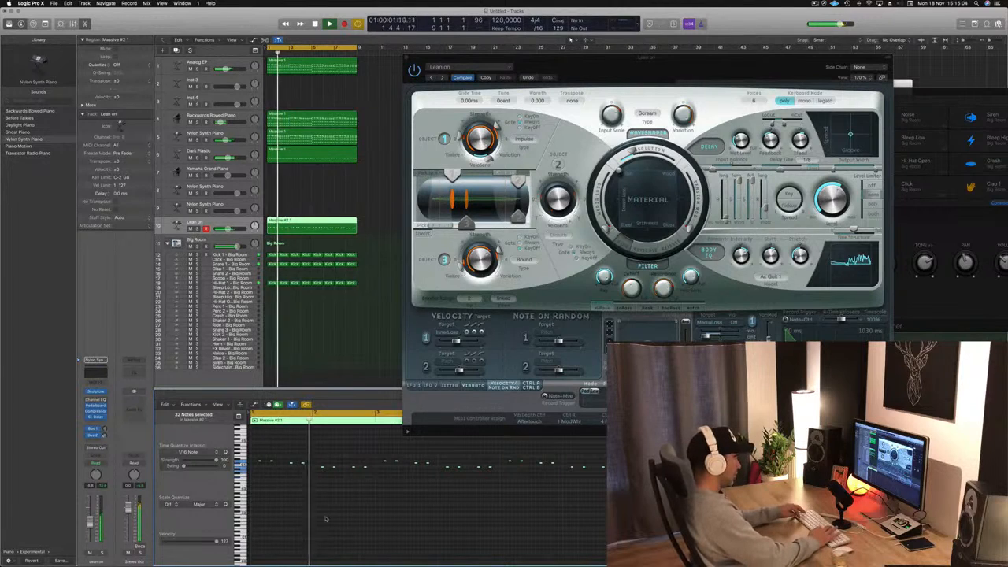
# Step: Transpose the selected melody notes down one octave and replay the loop
pyautogui.hotkey('alt', 'shift', 'Down')
pyautogui.press('space')
pyautogui.press('space')
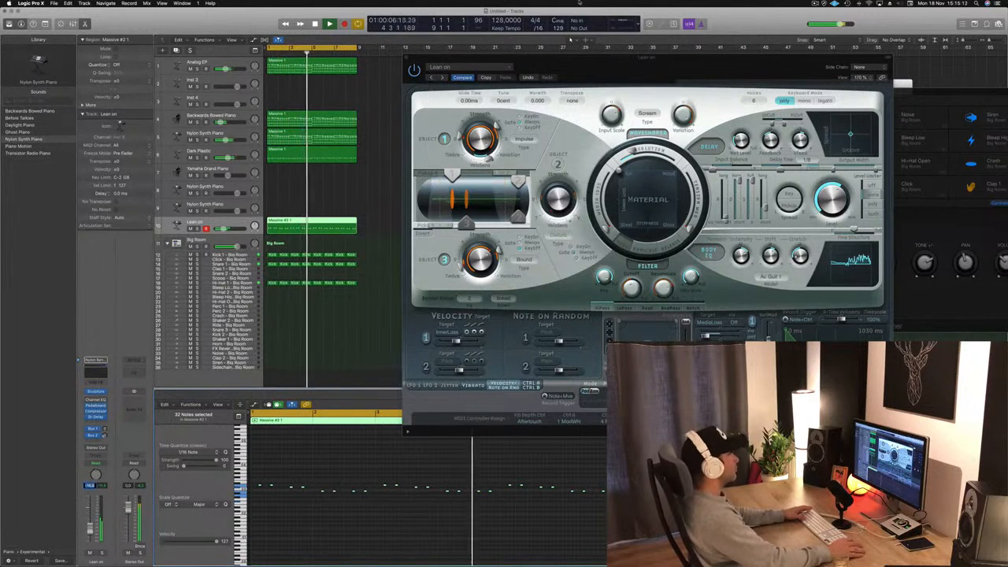
pyautogui.moveTo(618, 72)
pyautogui.mouseDown()
pyautogui.moveTo(537, 69)
pyautogui.moveTo(581, 66)
pyautogui.moveTo(562, 103)
pyautogui.mouseUp()
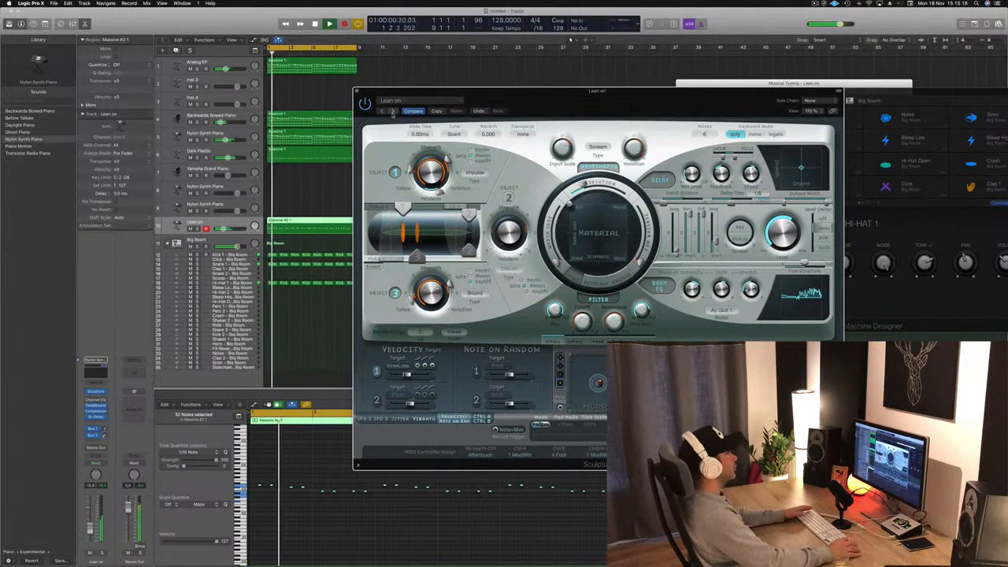
# Step: Audition the Sculpture bass presets Breathing Hollow Bass, Double Bass and Eighties FM Bass on the melody during playback
pyautogui.click(392, 111)
pyautogui.click(392, 112)
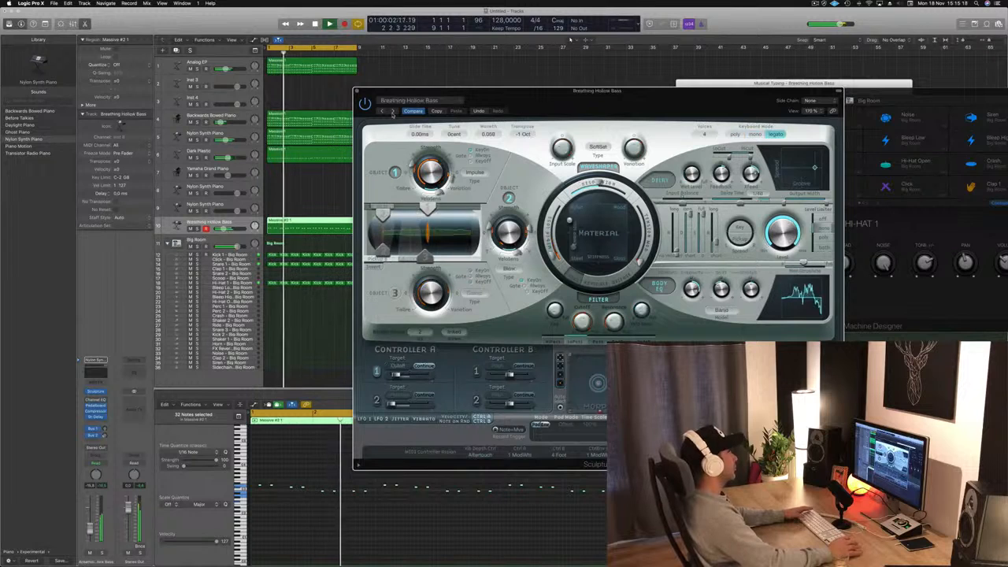
pyautogui.click(393, 112)
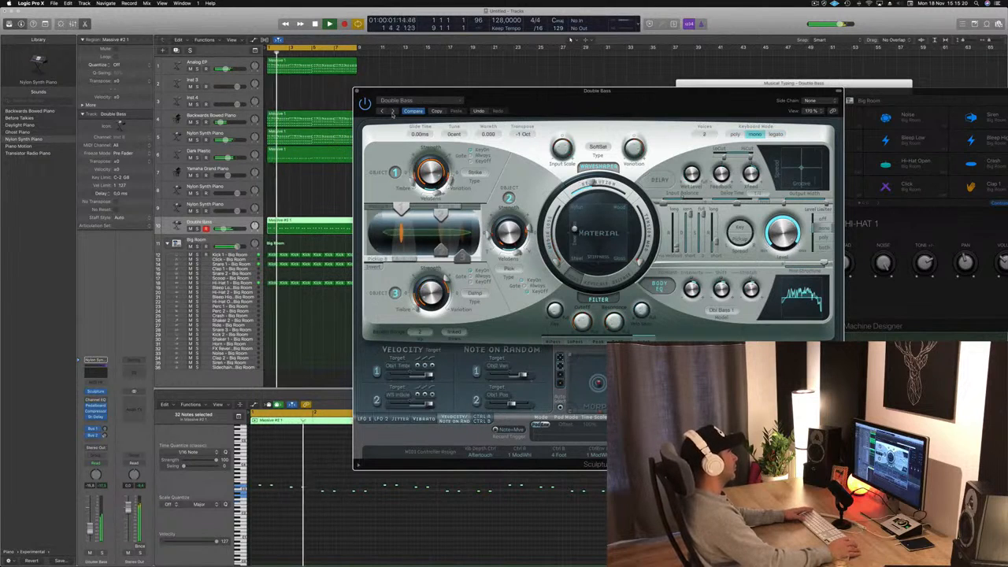
pyautogui.click(392, 112)
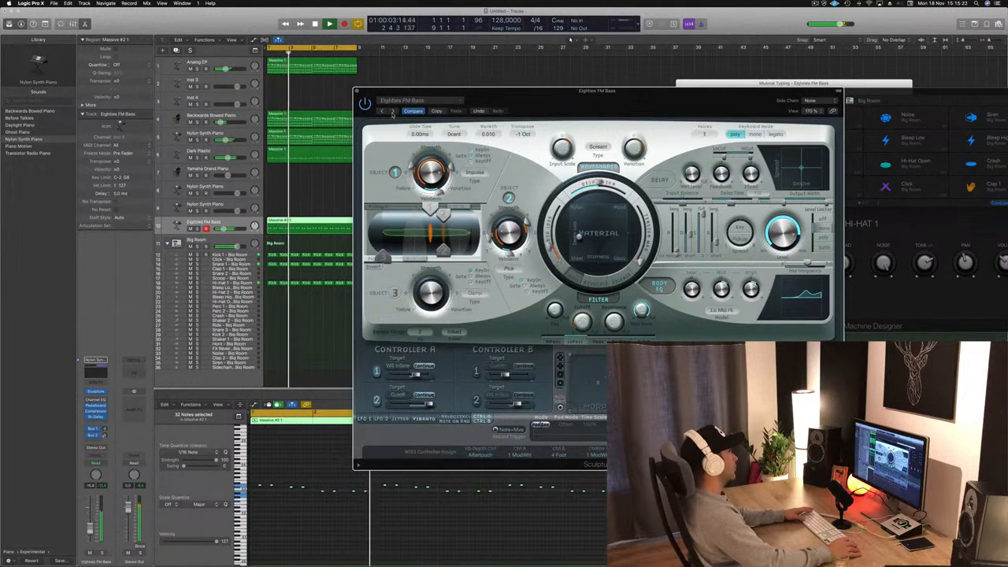
pyautogui.moveTo(392, 112); pyautogui.dragTo(355, 98)
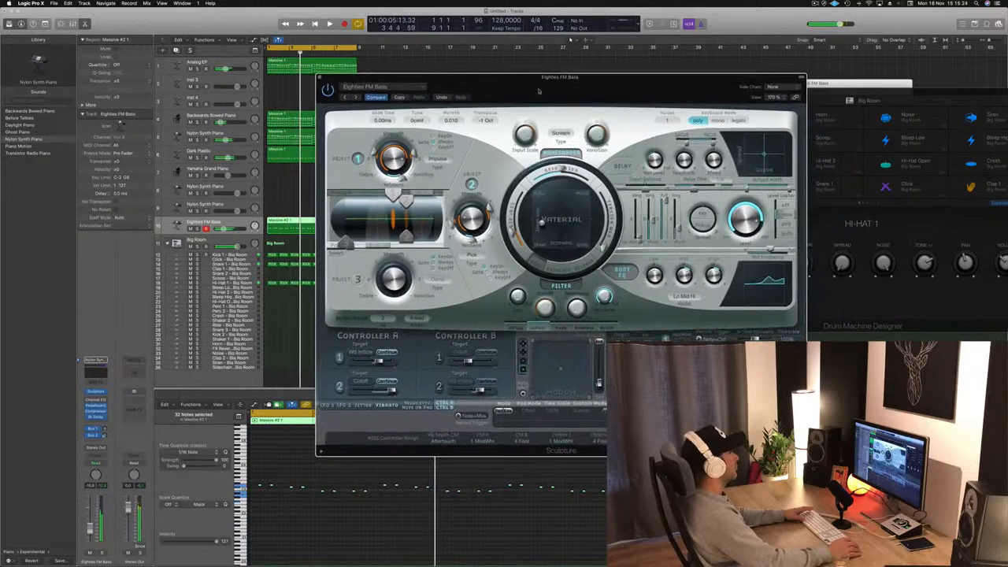
# Step: Continue auditioning the bass presets from Fingered Double Bass through Hollow Bass, Mayday Bass and Mini Vintage Bass to Muted Bass Picked
pyautogui.click(355, 98)
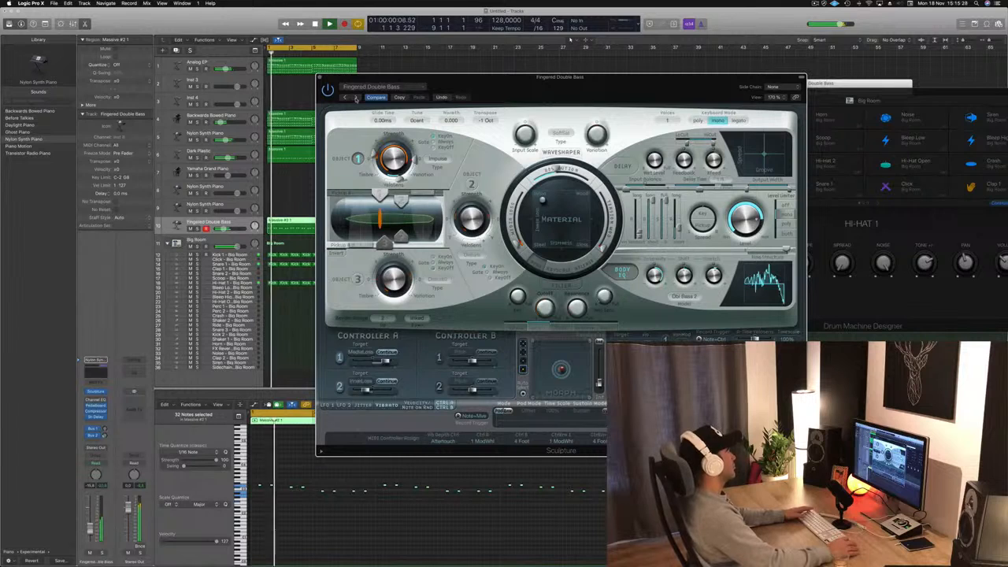
pyautogui.click(355, 98)
pyautogui.click(355, 98)
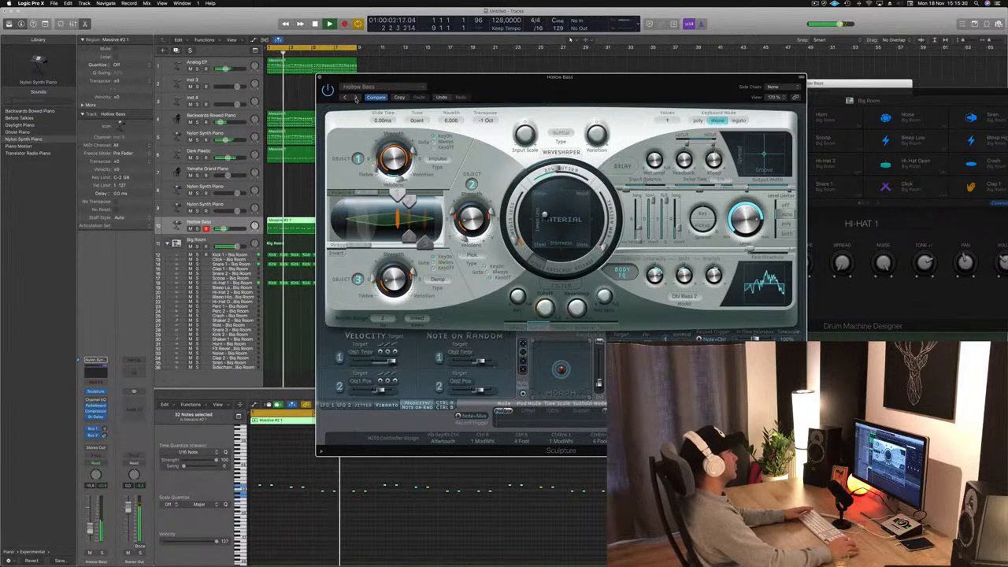
pyautogui.click(355, 97)
pyautogui.moveTo(577, 89); pyautogui.dragTo(549, 88)
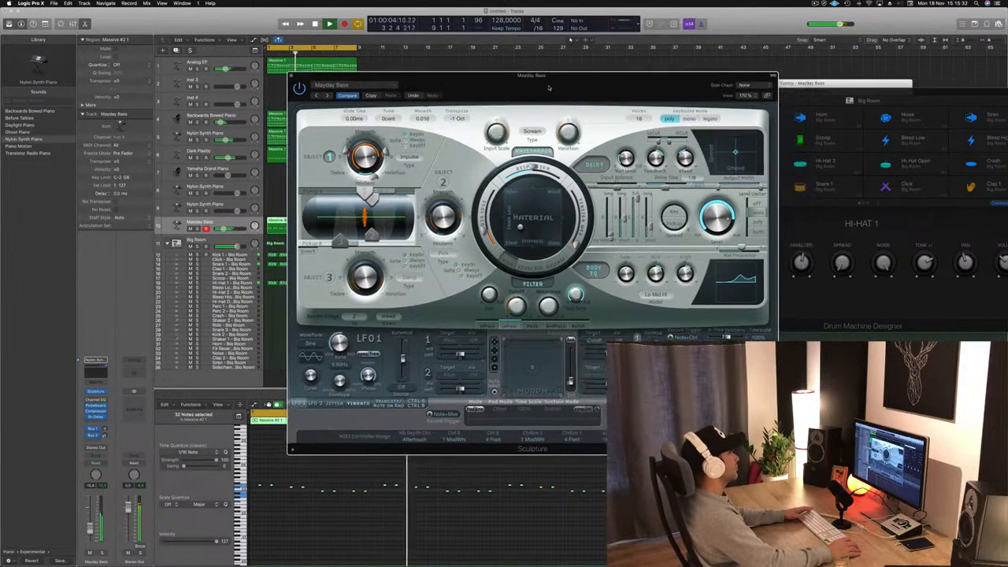
pyautogui.click(327, 95)
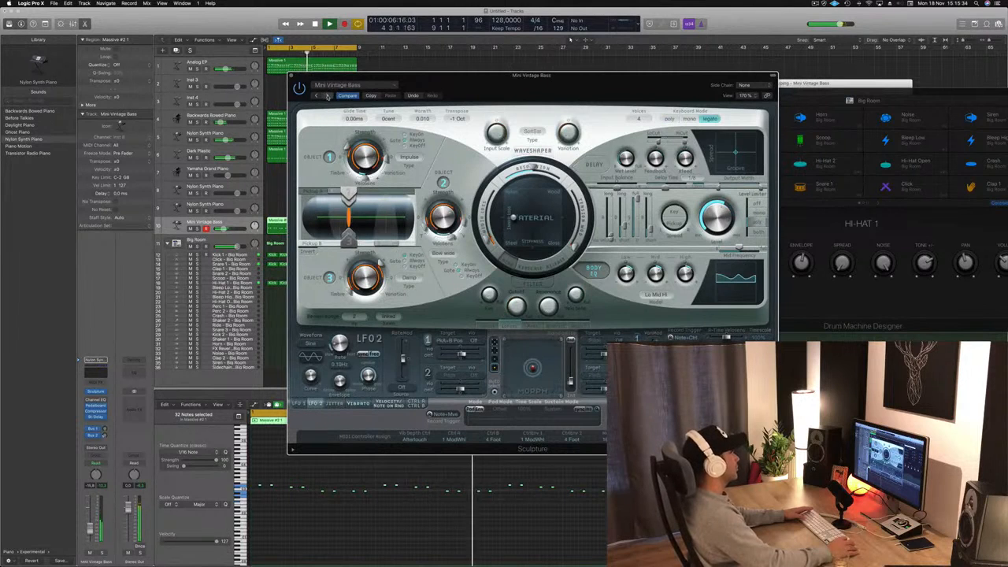
pyautogui.press(']')
# Step: Load the Angel Bells preset, lower the track 10 volume to about -16 dB and check the melody soloed
pyautogui.click(362, 85)
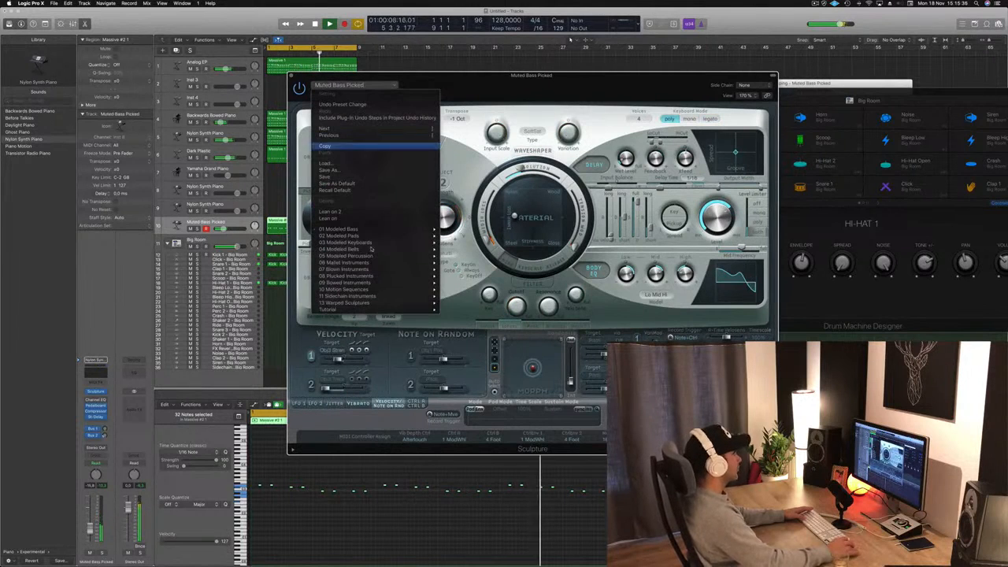
pyautogui.moveTo(392, 261)
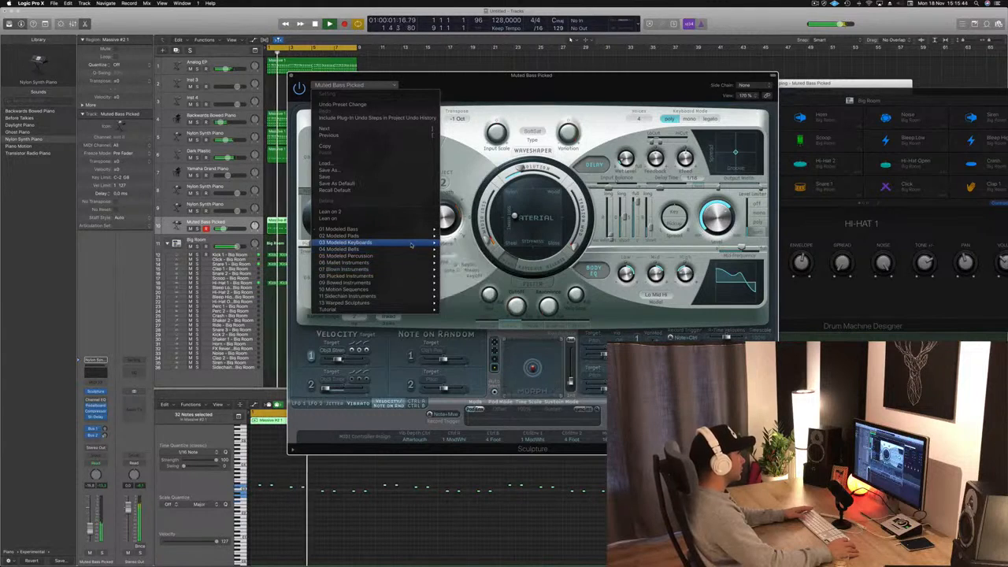
pyautogui.click(549, 89)
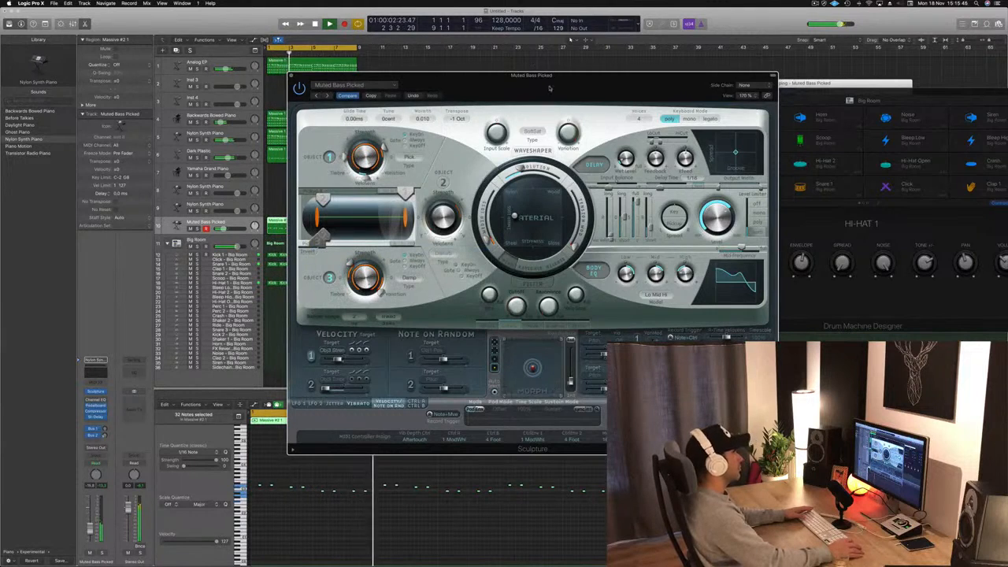
pyautogui.moveTo(550, 88); pyautogui.dragTo(651, 68)
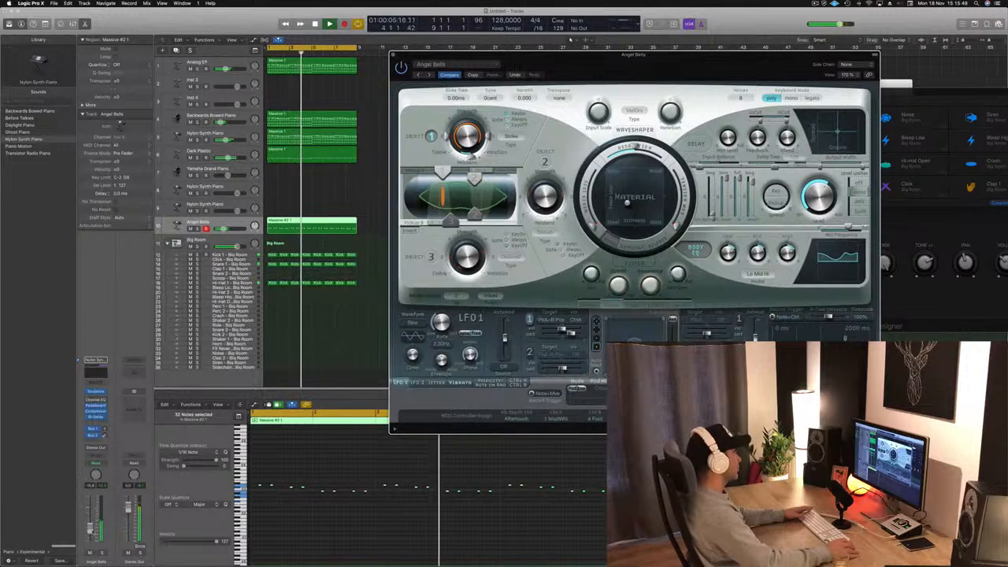
pyautogui.moveTo(91, 530); pyautogui.dragTo(90, 531)
pyautogui.click(102, 553)
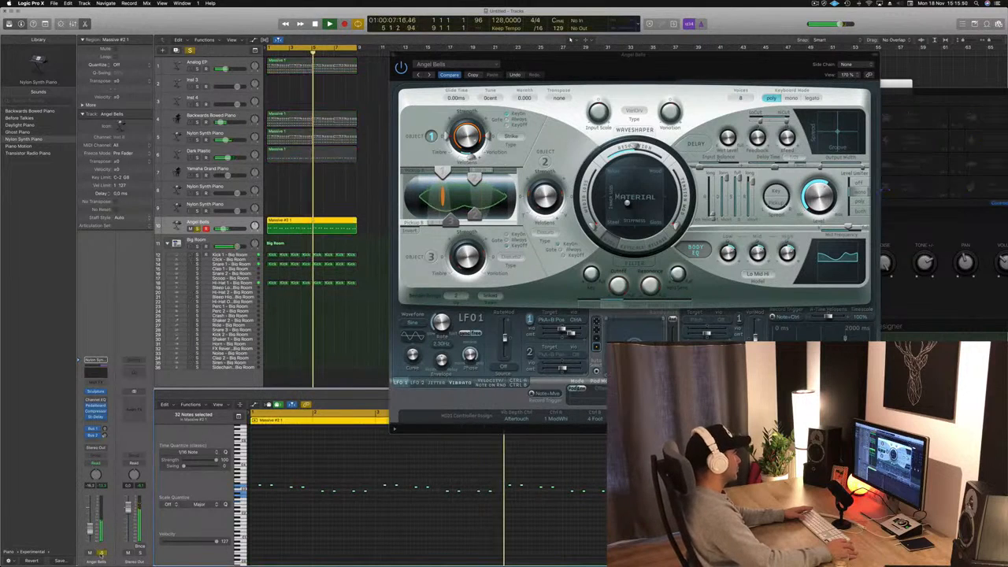
pyautogui.click(102, 553)
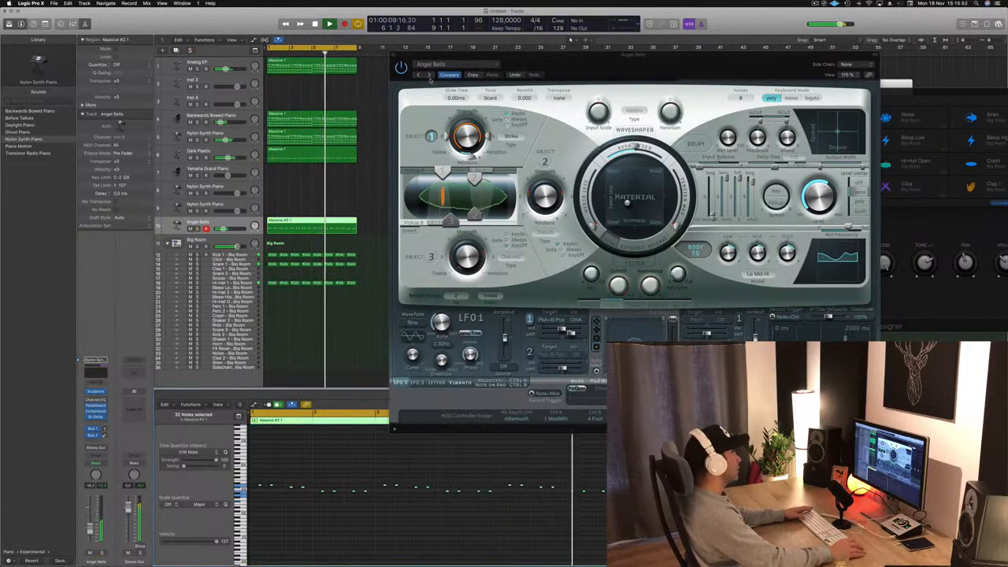
# Step: Audition the other Modeled Bells presets on the melody, including Crystal Chimes, Felt Bells, Iron Sculpture and Rusty Bells
pyautogui.click(429, 75)
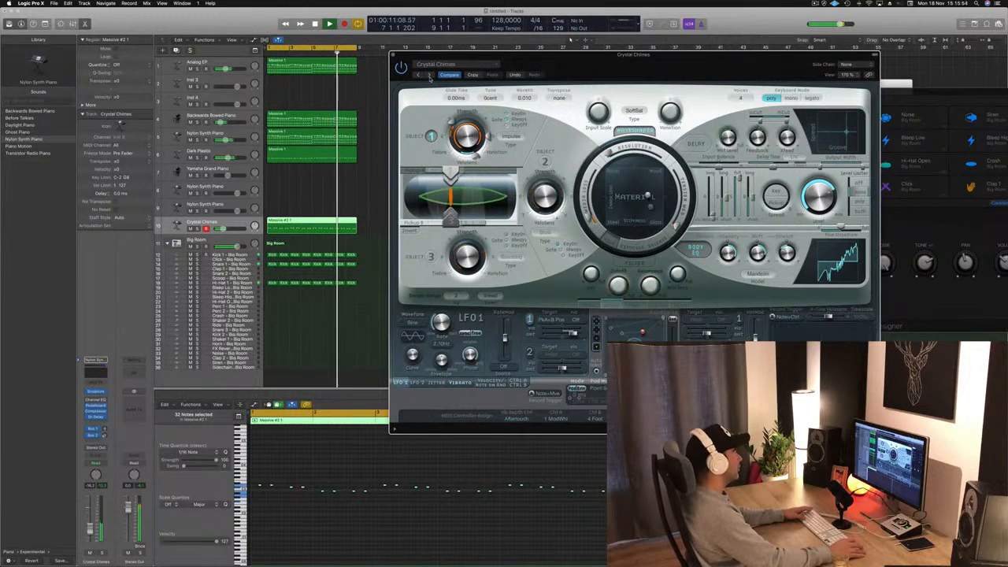
pyautogui.click(429, 76)
pyautogui.click(429, 76)
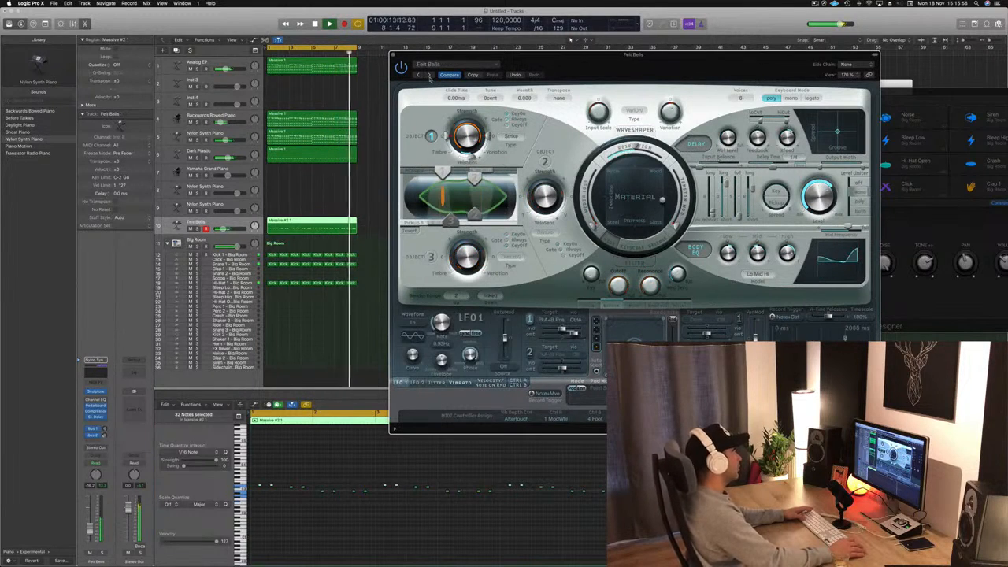
pyautogui.click(429, 75)
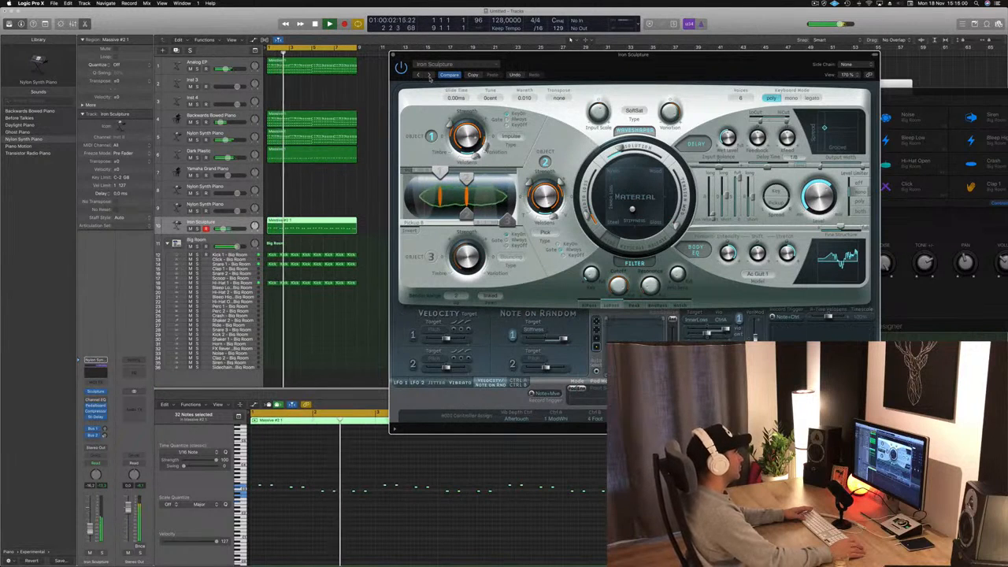
pyautogui.click(429, 76)
pyautogui.click(429, 76)
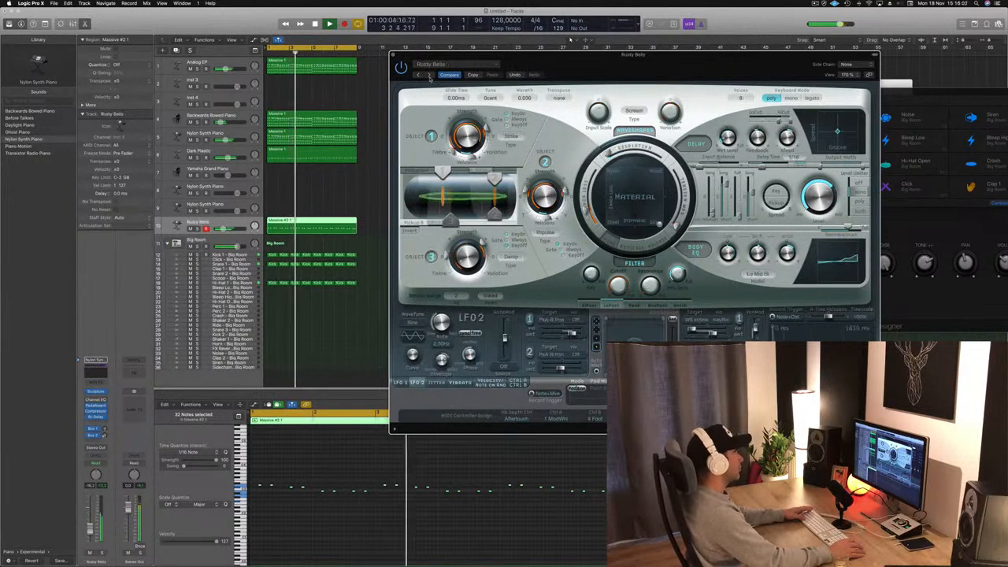
# Step: Reload the Angel Bells preset from the Modeled Bells category and restart the loop
pyautogui.click(459, 66)
pyautogui.moveTo(472, 228)
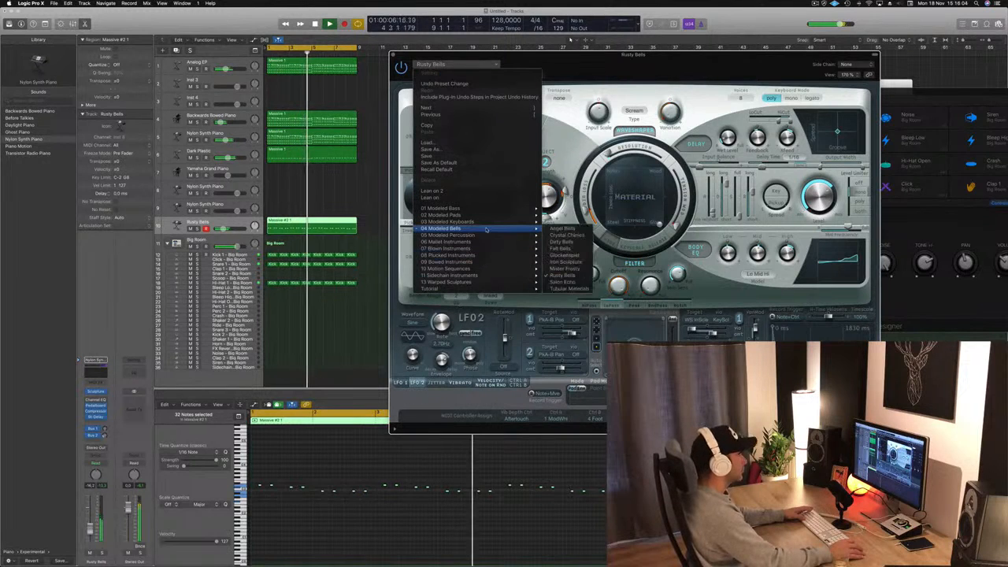
pyautogui.click(563, 227)
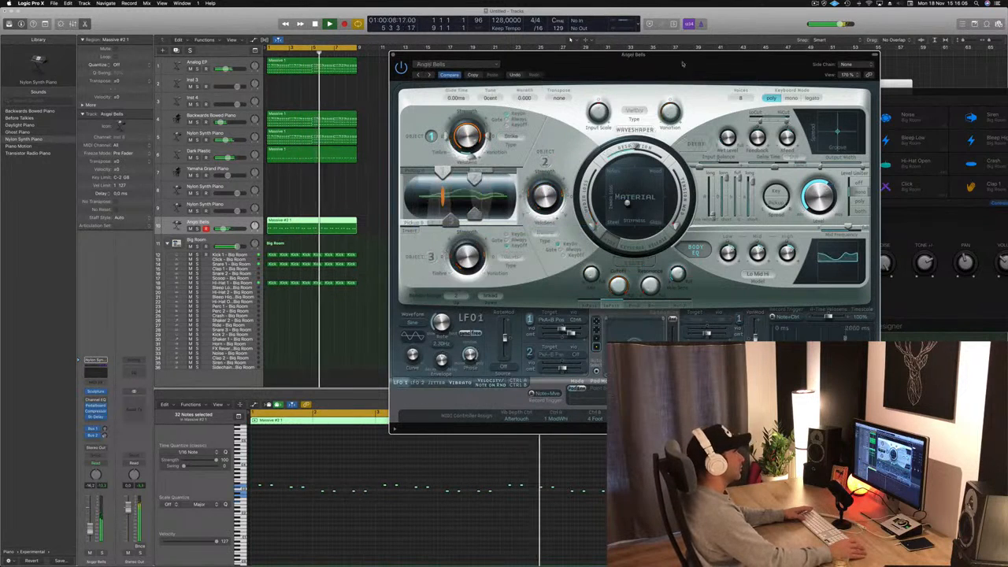
pyautogui.moveTo(684, 64); pyautogui.dragTo(636, 71)
pyautogui.press('space')
pyautogui.moveTo(562, 71); pyautogui.dragTo(608, 72)
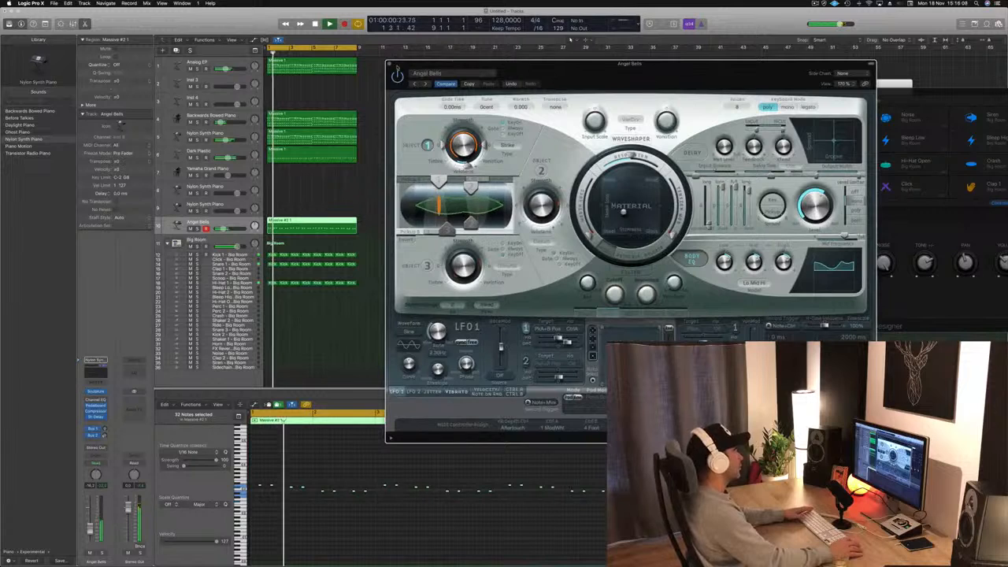
# Step: Close the Sculpture window, listen to the Angel Bells melody soloed and replay the full loop
pyautogui.click(393, 62)
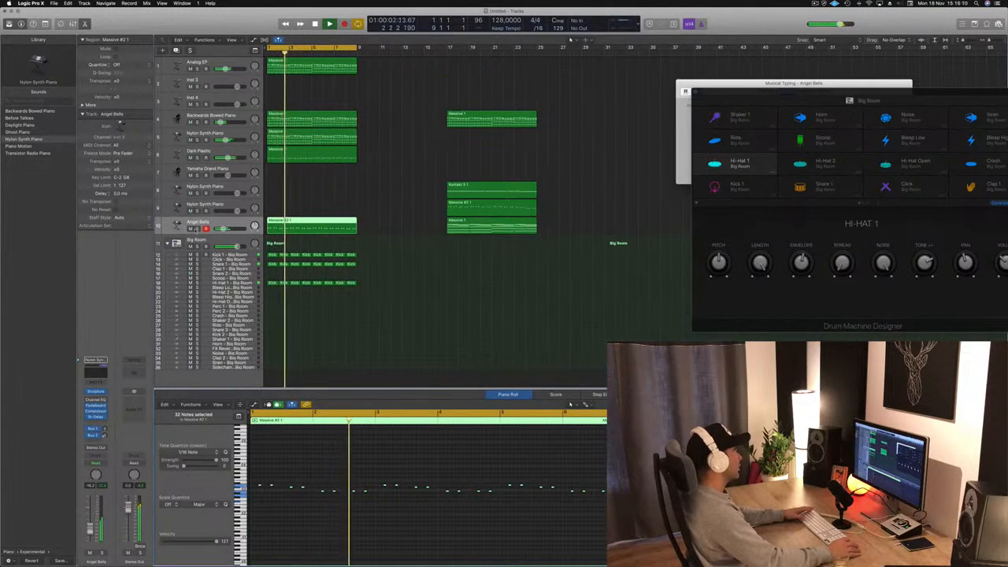
pyautogui.press('s')
pyautogui.press('s')
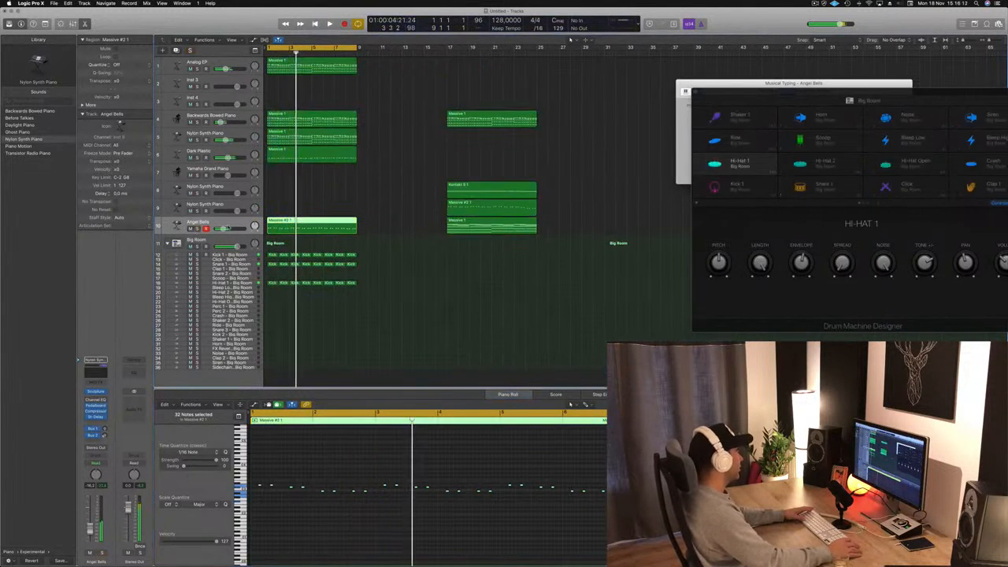
pyautogui.press('Return')
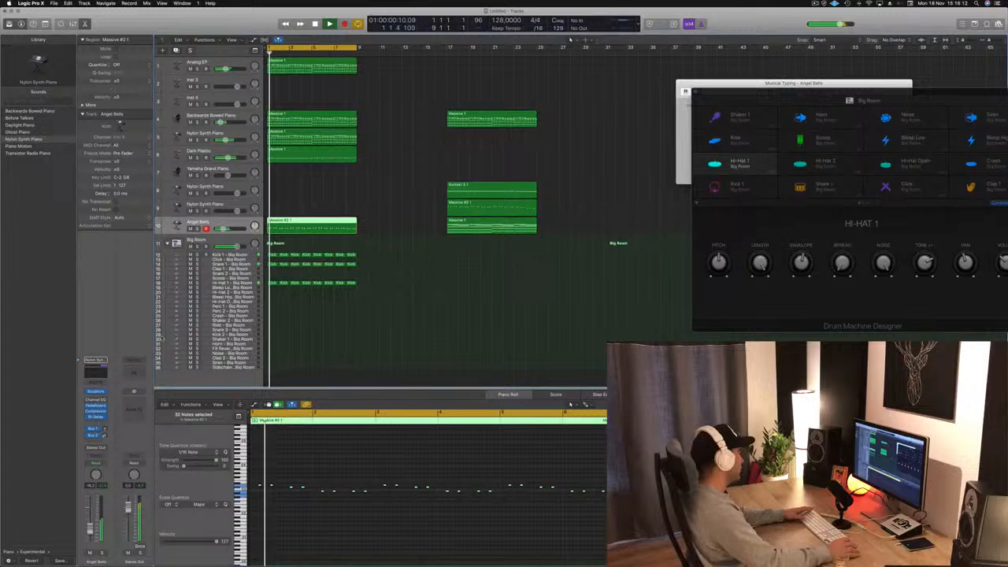
# Step: Reopen Sculpture on track 10, load the Tubular Materials preset from Modeled Bells and check it soloed
pyautogui.click(95, 392)
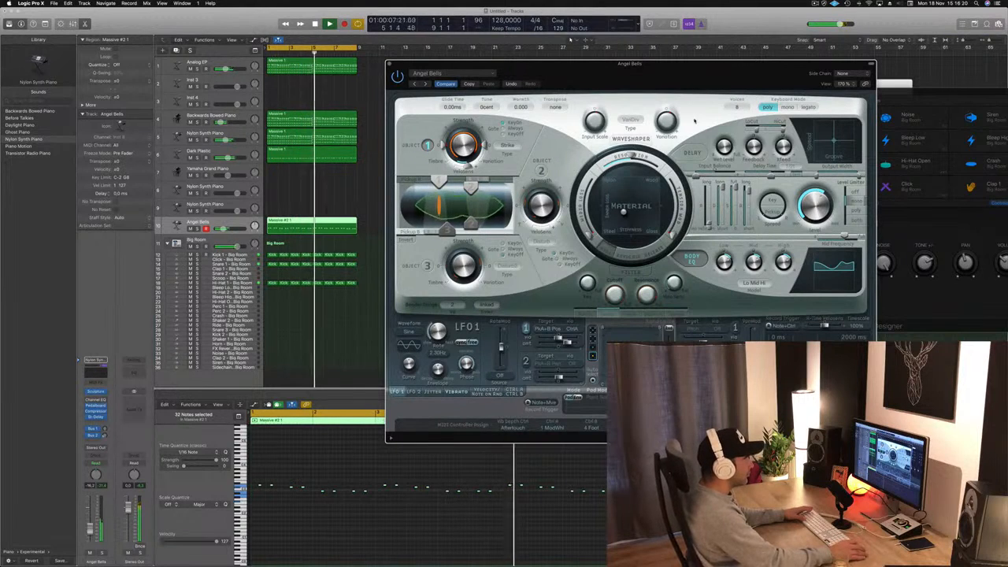
pyautogui.click(444, 73)
pyautogui.moveTo(488, 241)
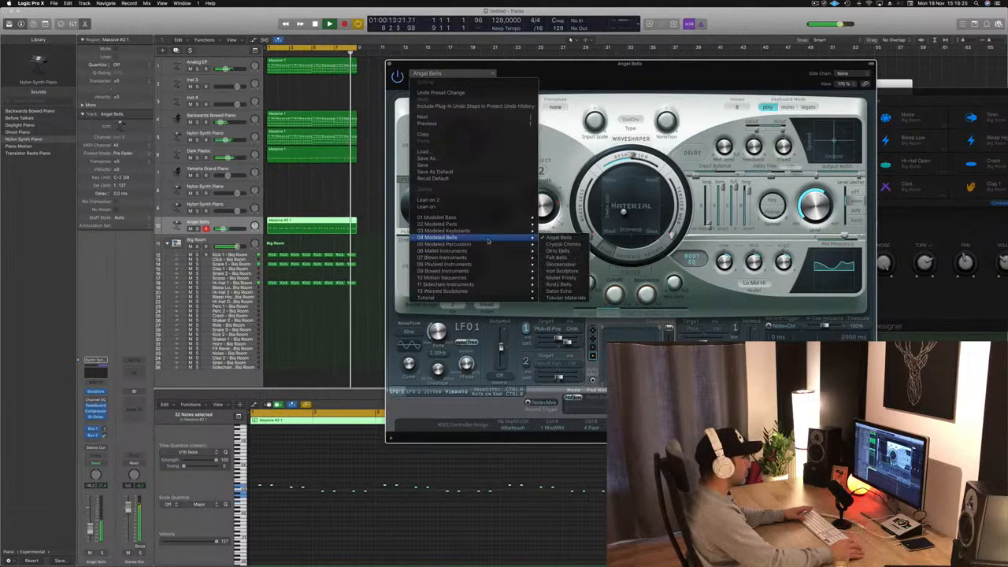
pyautogui.click(565, 297)
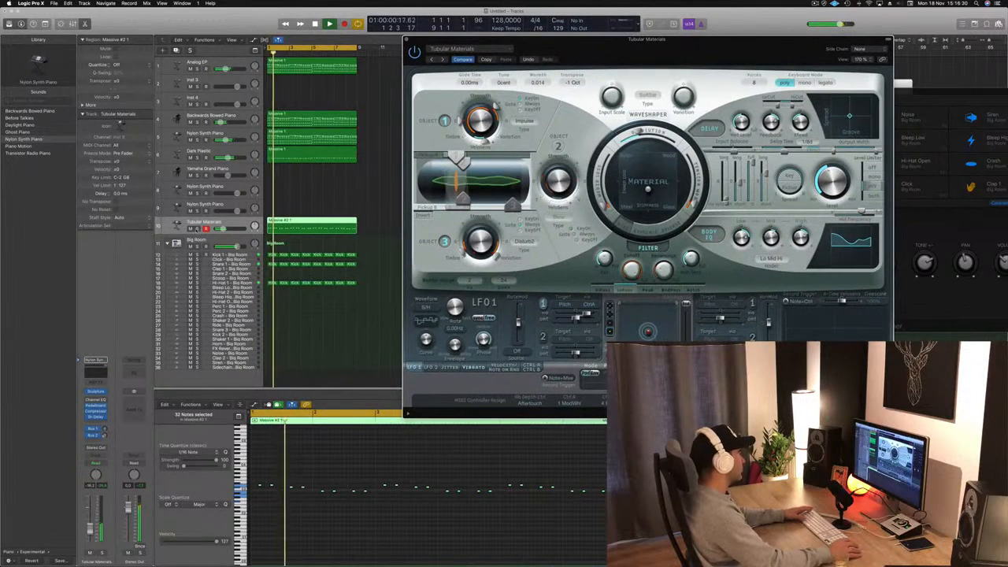
pyautogui.press('s')
pyautogui.press('s')
pyautogui.press('space')
# Step: Switch to the Metallic Percussion preset, browse the other preset categories, replay the loop and advance to Morphing Can Drum
pyautogui.moveTo(513, 45); pyautogui.dragTo(462, 45)
pyautogui.click(392, 60)
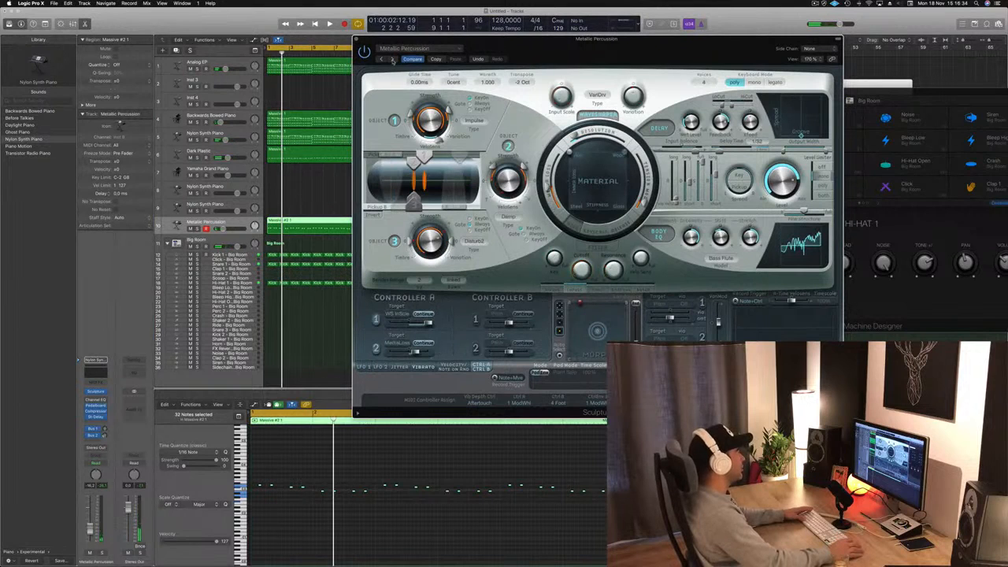
pyautogui.click(406, 49)
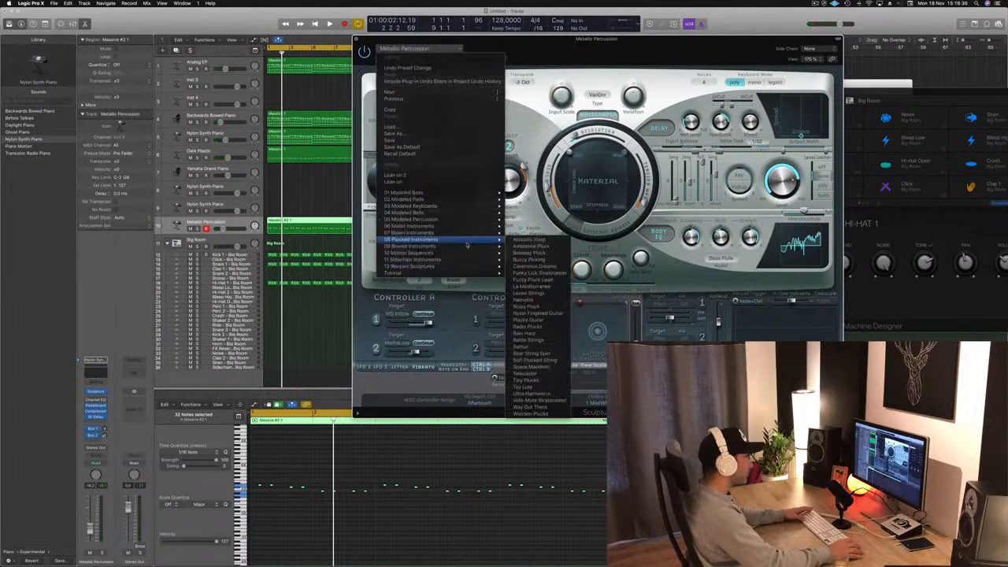
pyautogui.moveTo(465, 250)
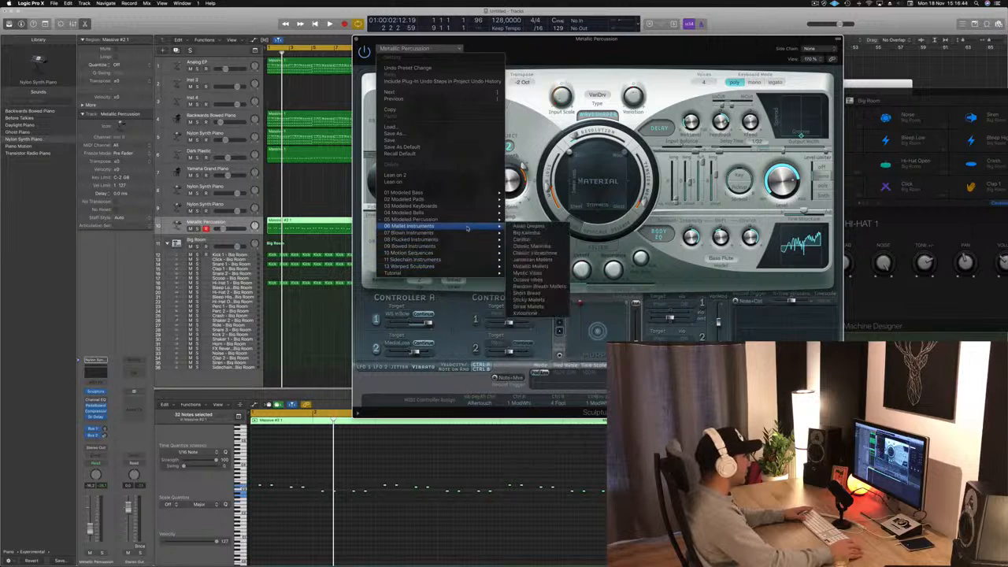
pyautogui.moveTo(468, 223)
pyautogui.click(538, 220)
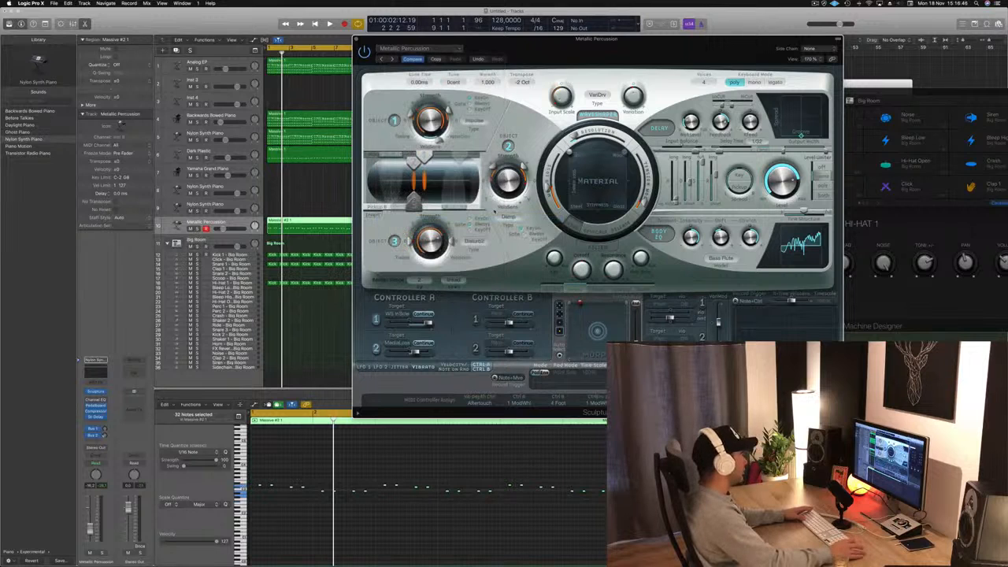
pyautogui.press('space')
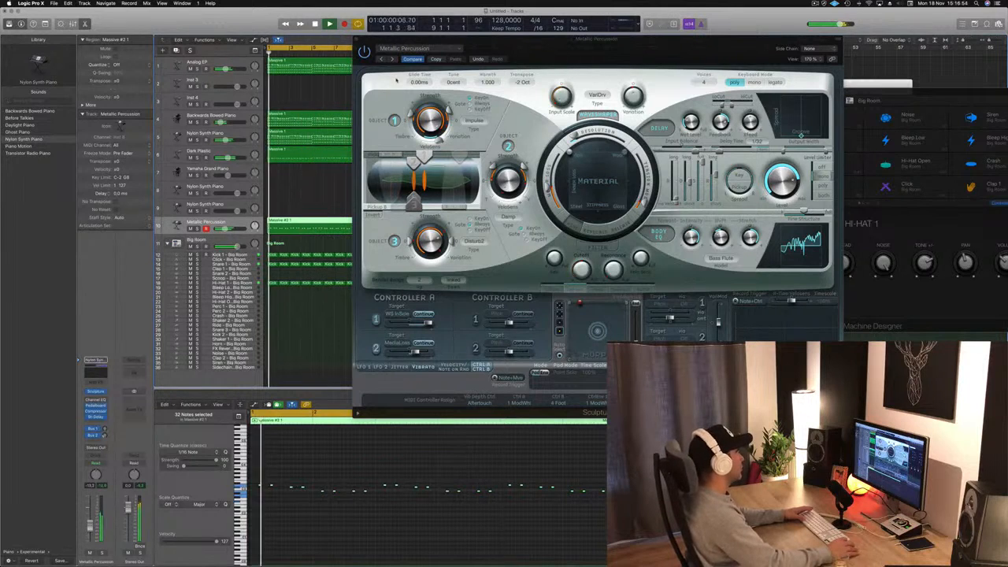
pyautogui.click(392, 60)
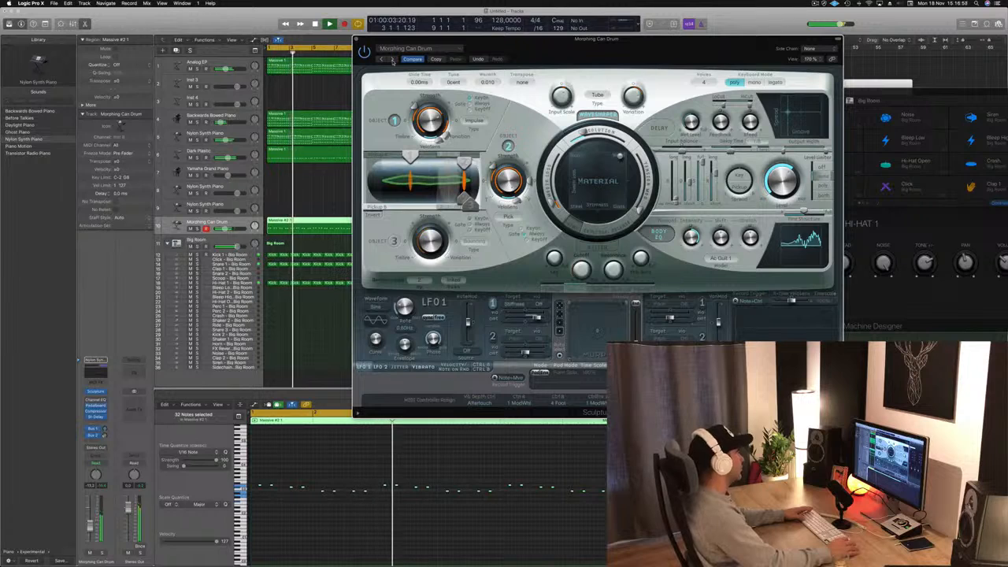
# Step: Audition the Skin Drum, Tribal Drums and Asian Dreams presets, check Tribal Drums soloed, and go back to Tribal Drums
pyautogui.click(392, 60)
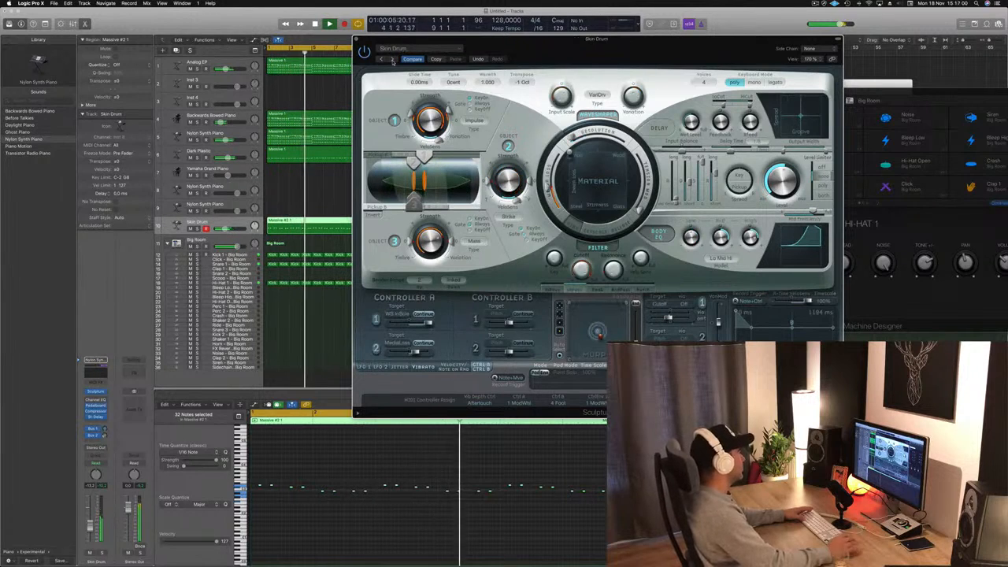
pyautogui.click(392, 60)
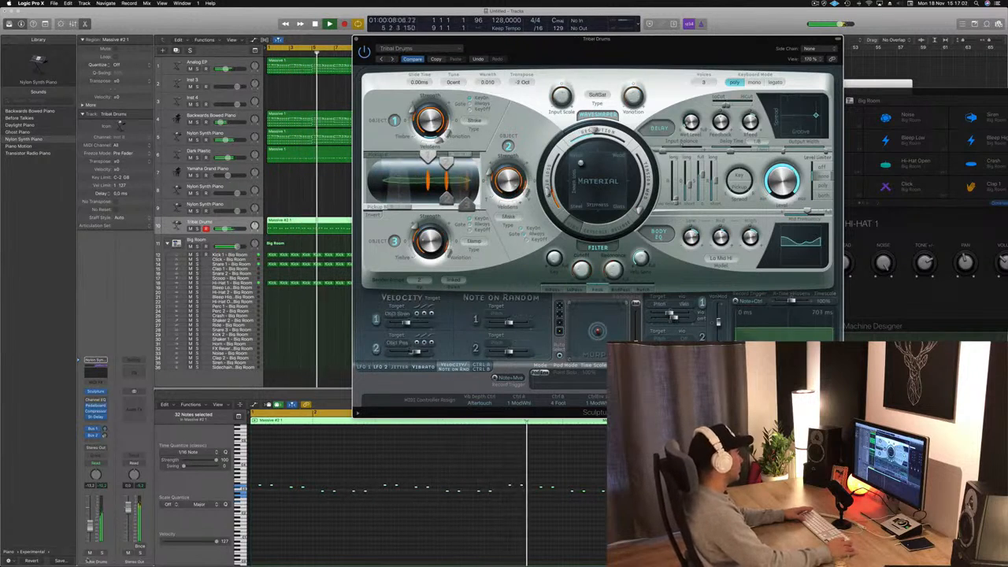
pyautogui.press('s')
pyautogui.press('s')
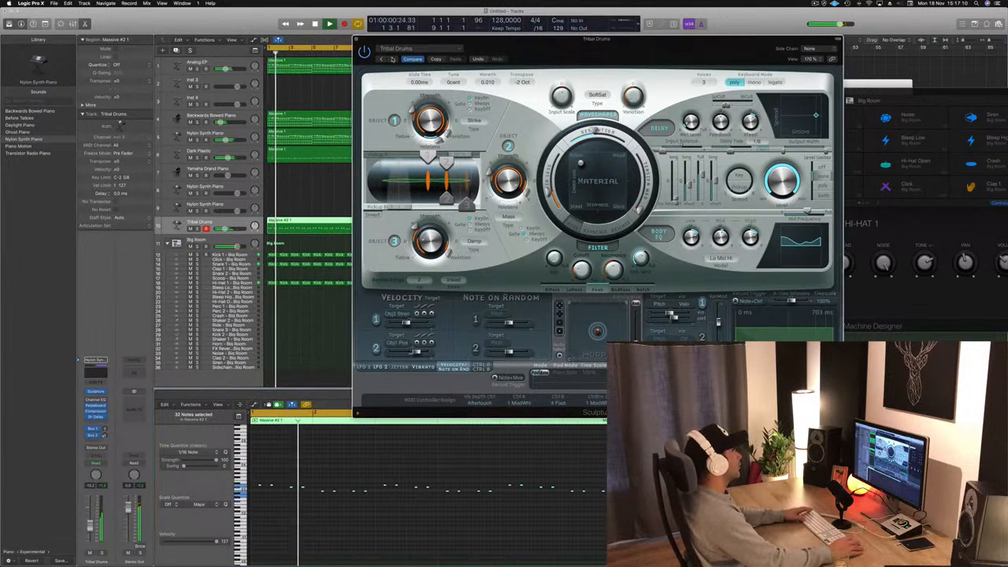
pyautogui.click(391, 59)
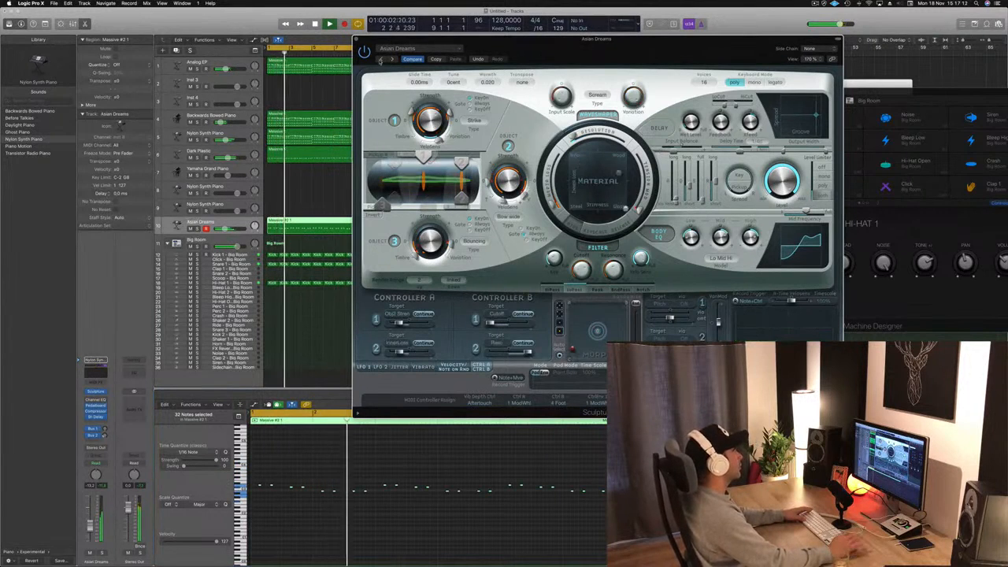
pyautogui.click(380, 59)
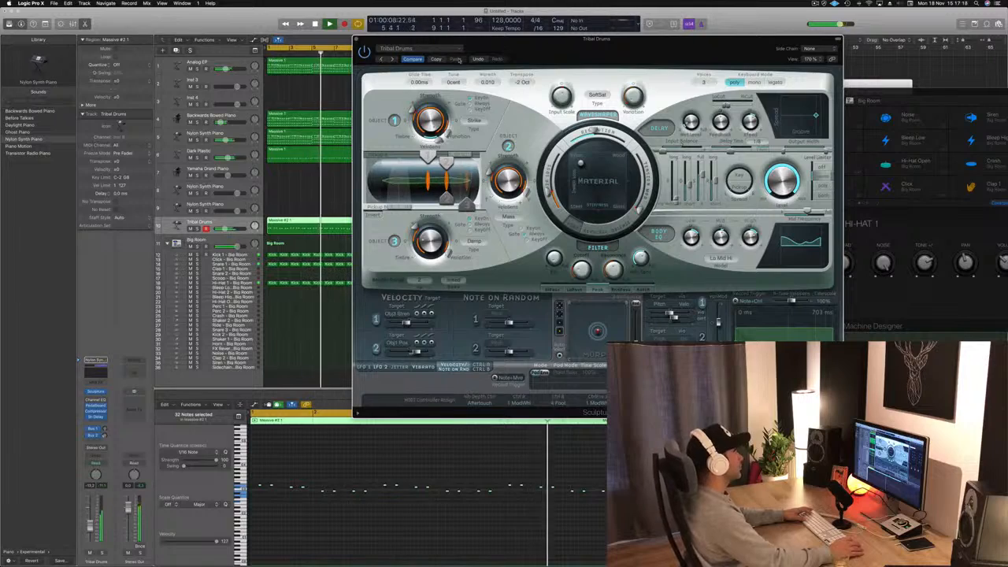
# Step: Load the Air Stream Keyboard preset from the Modeled Keyboards category and restart the loop
pyautogui.moveTo(571, 49)
pyautogui.mouseDown()
pyautogui.moveTo(439, 68)
pyautogui.moveTo(533, 55)
pyautogui.moveTo(470, 54)
pyautogui.mouseUp()
pyautogui.click(349, 54)
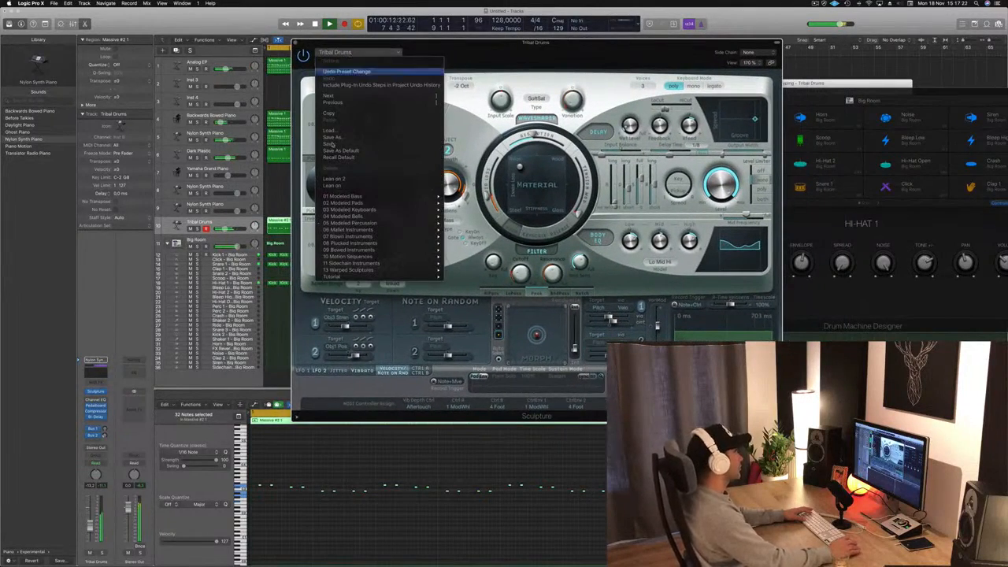
pyautogui.moveTo(367, 205)
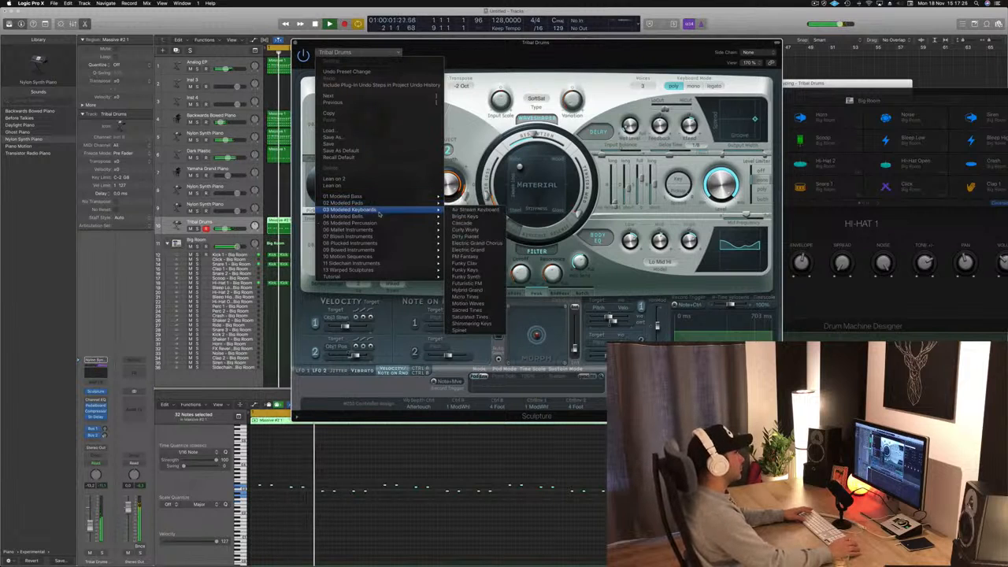
pyautogui.click(472, 210)
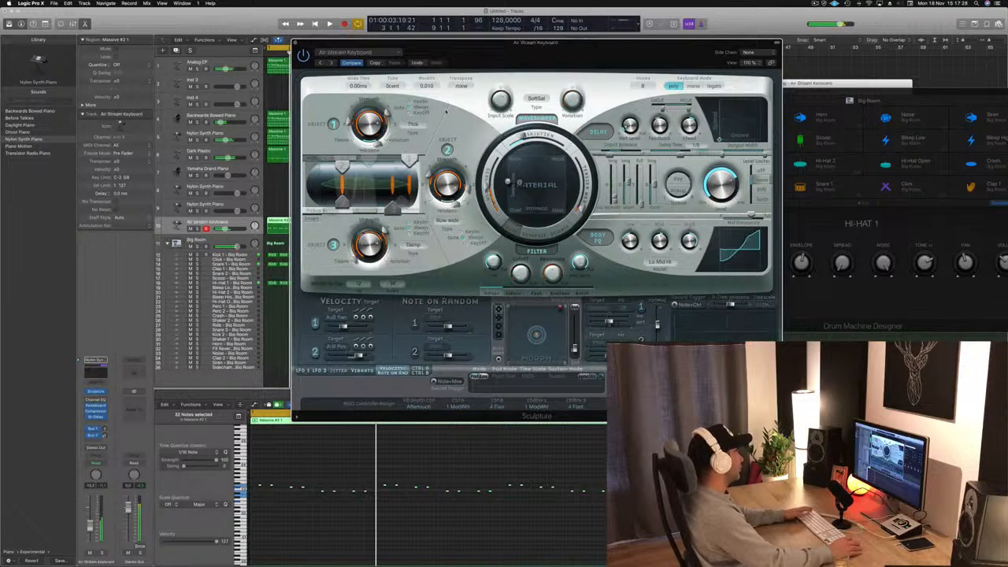
pyautogui.moveTo(525, 67); pyautogui.dragTo(516, 60)
pyautogui.press('space')
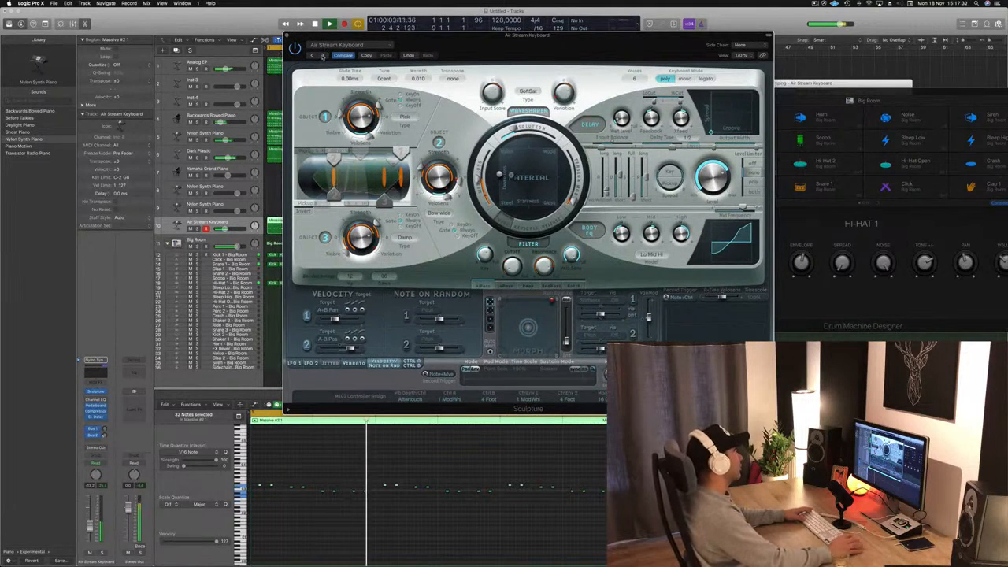
# Step: Step forward through the Modeled Keyboards presets past Cascade, Curly Wurly, Electric Grand and Funky Clav to Funky Keys, listening to each
pyautogui.click(322, 55)
pyautogui.click(322, 56)
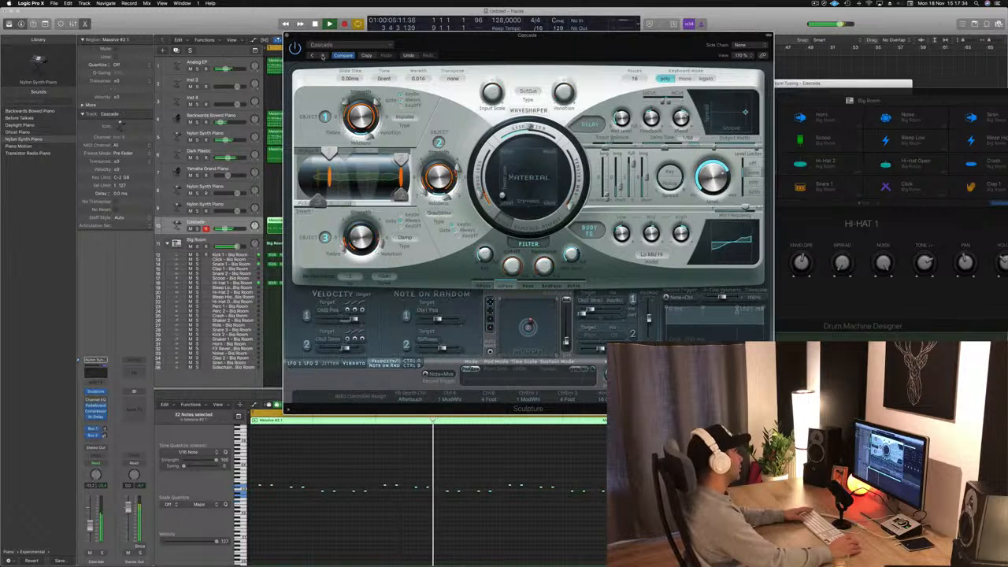
pyautogui.click(322, 56)
pyautogui.moveTo(490, 48); pyautogui.dragTo(494, 48)
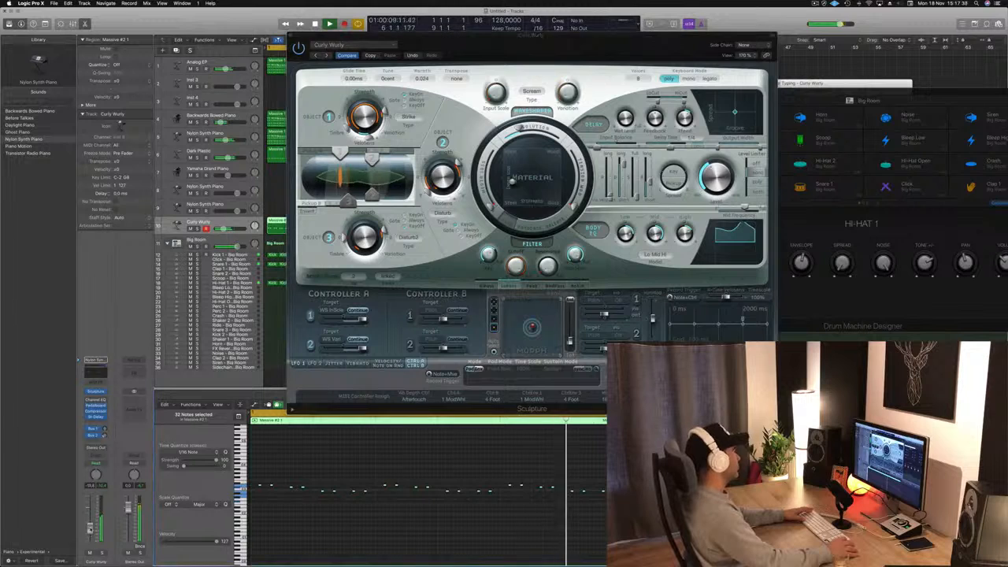
pyautogui.click(328, 56)
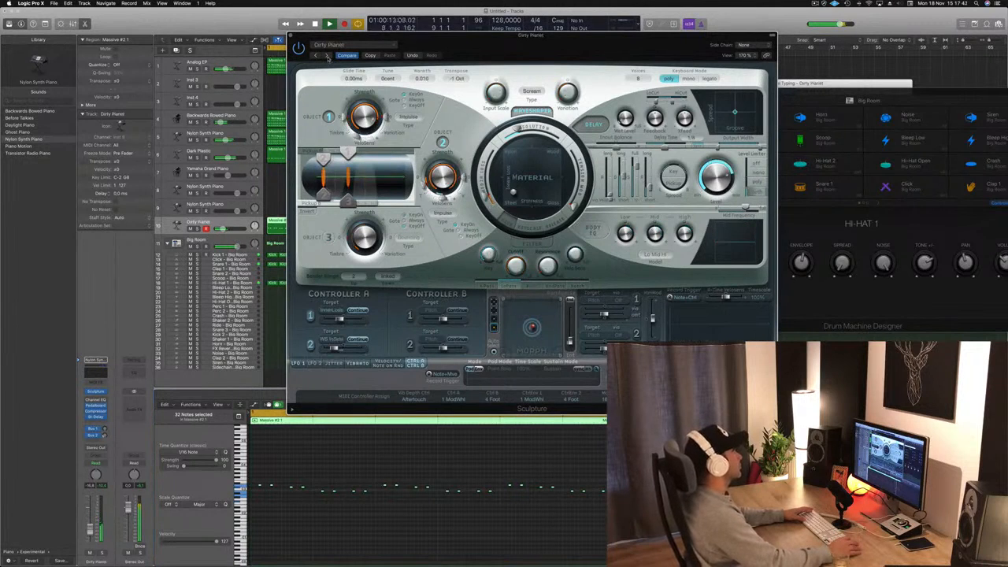
pyautogui.click(327, 57)
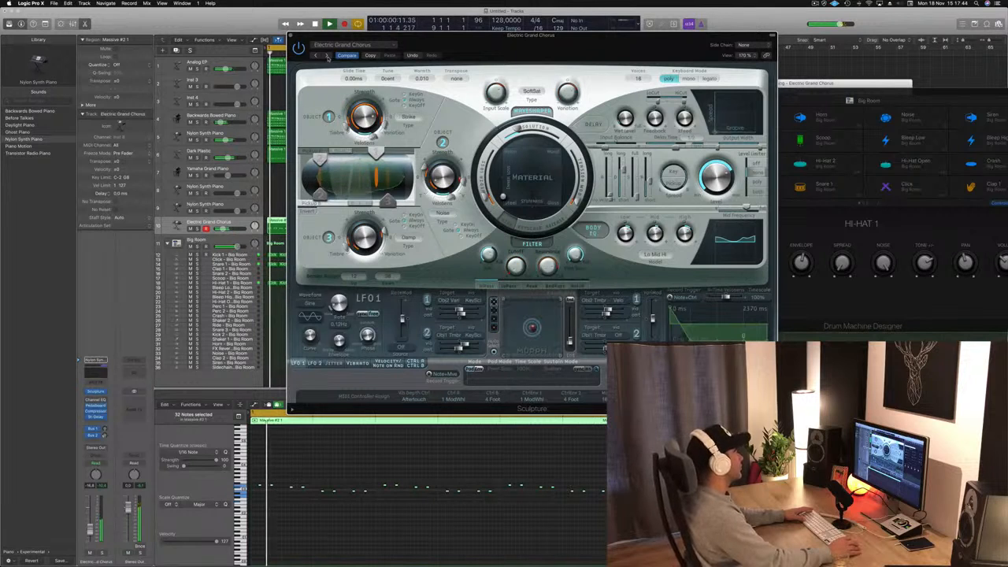
pyautogui.click(327, 56)
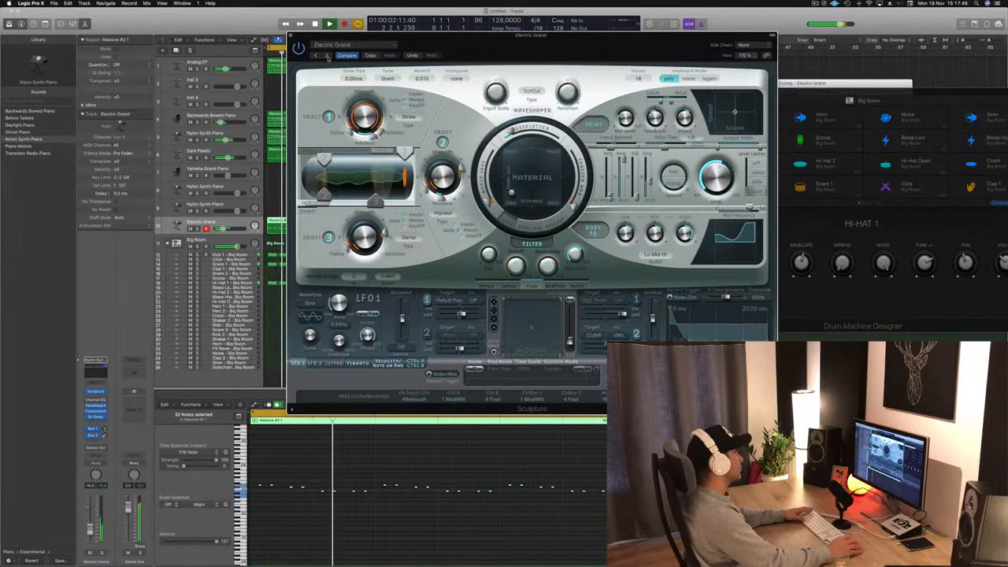
pyautogui.click(328, 57)
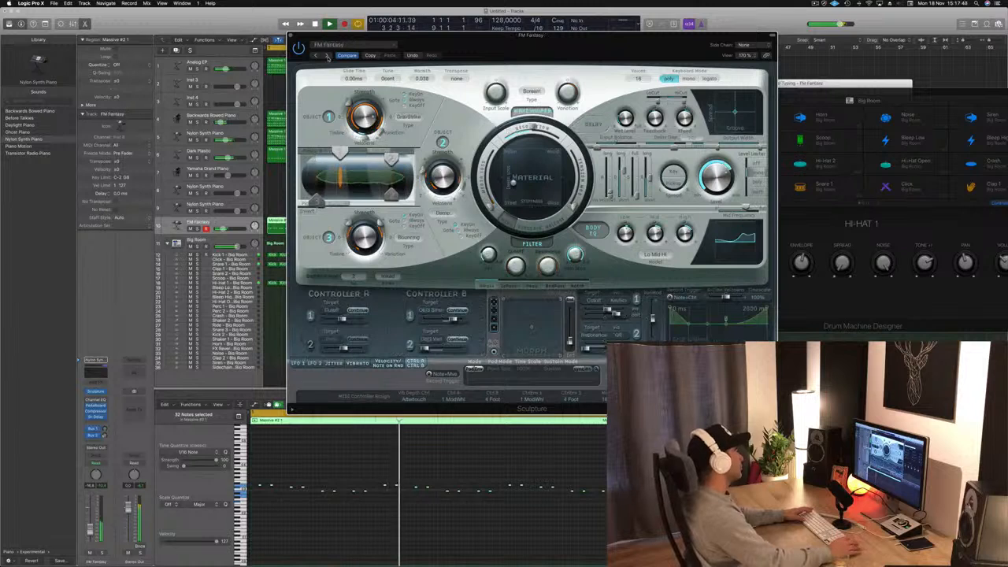
pyautogui.click(327, 56)
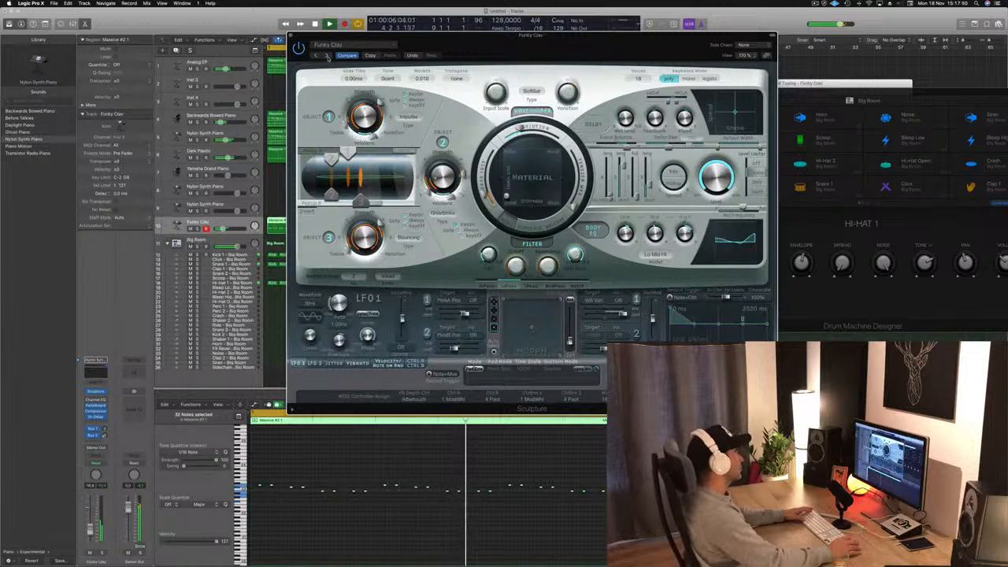
pyautogui.click(328, 57)
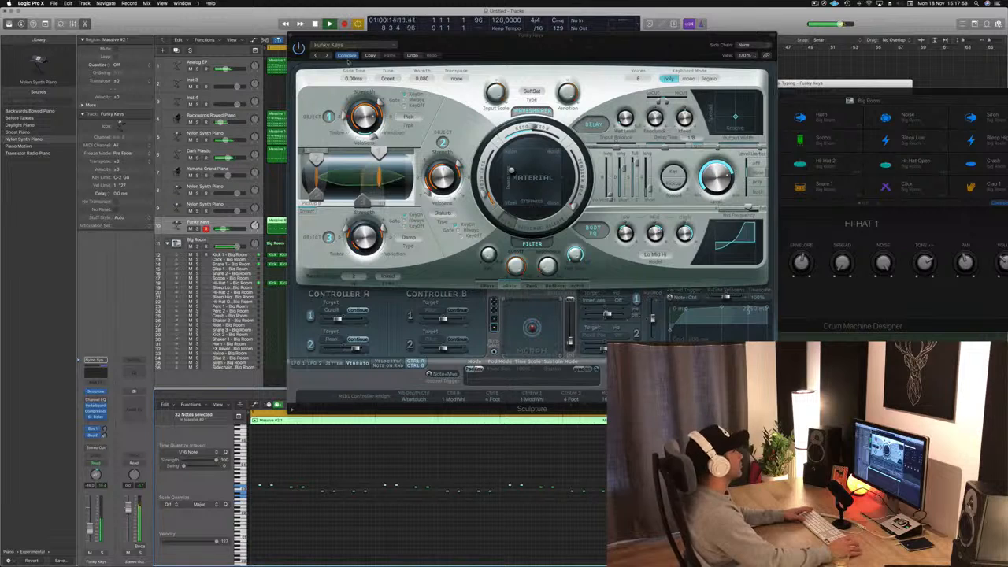
# Step: Continue auditioning the keyboard presets from Funky Synth past Hybrid Grand, Motion Waves and Saturated Tines to Shimmering Keys
pyautogui.click(328, 57)
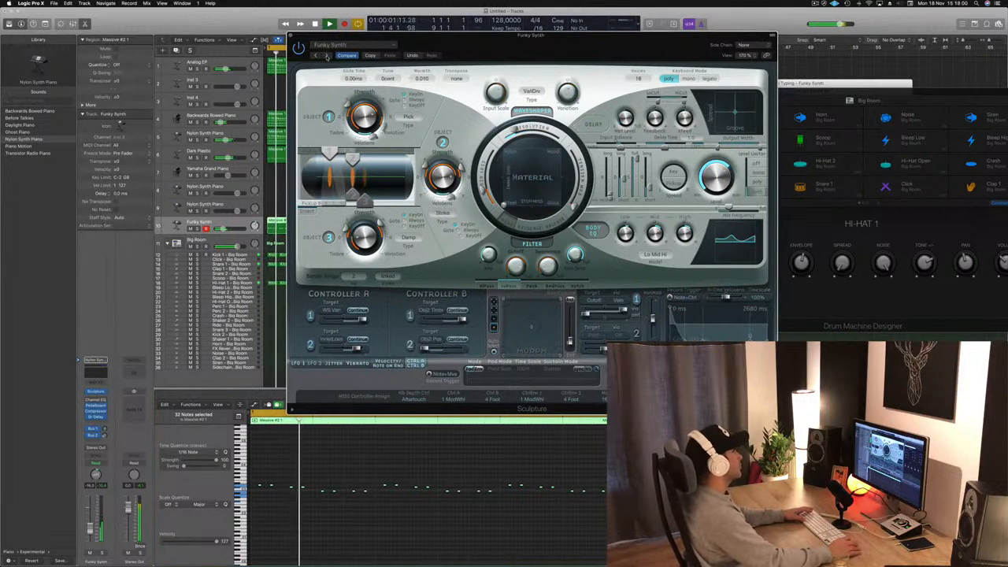
pyautogui.click(327, 56)
pyautogui.click(326, 56)
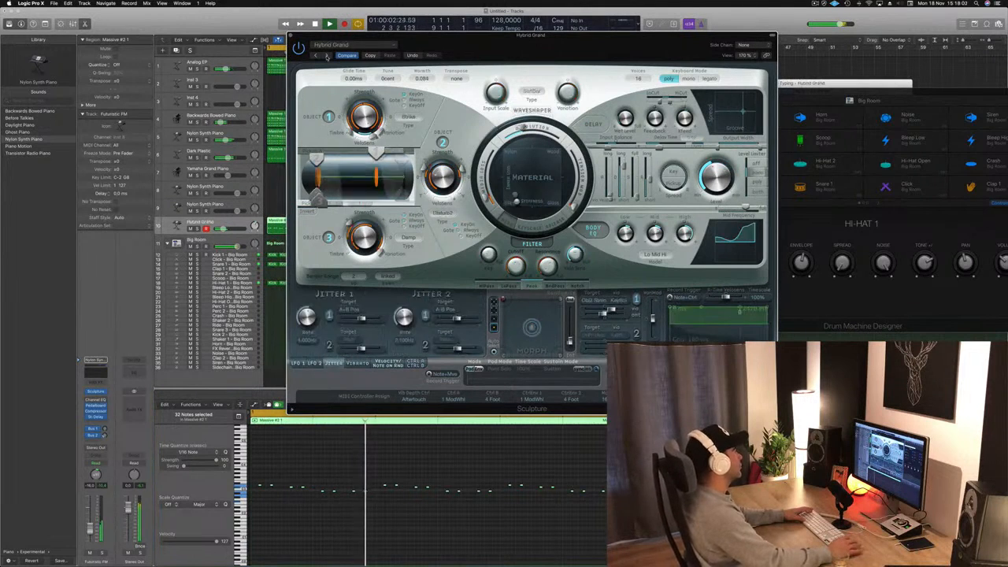
pyautogui.click(327, 57)
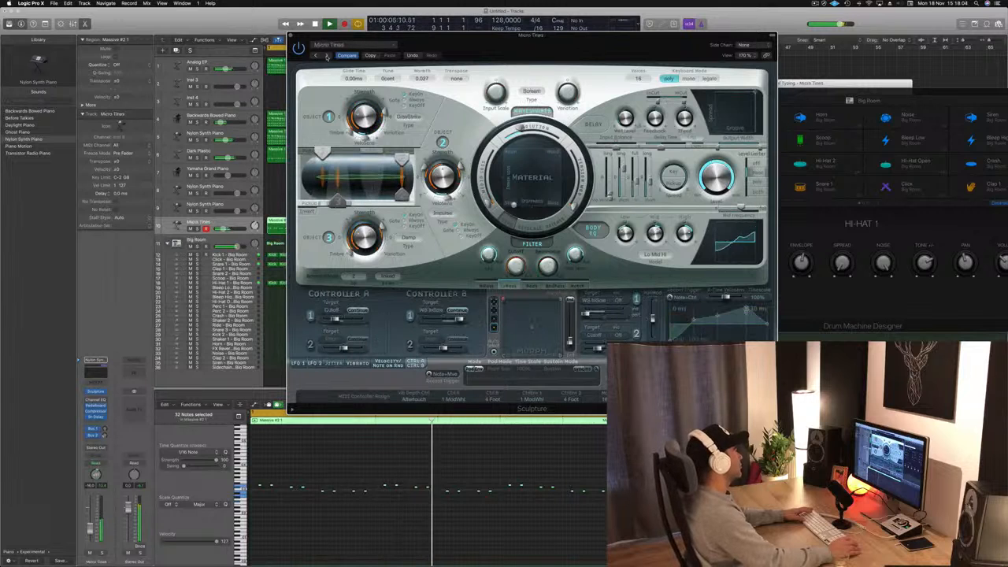
pyautogui.click(327, 56)
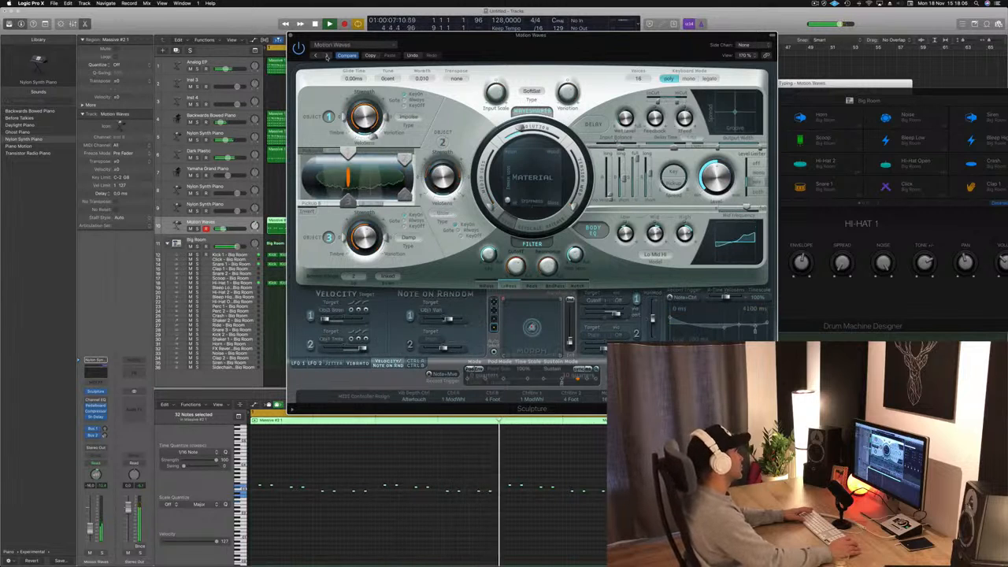
pyautogui.click(327, 57)
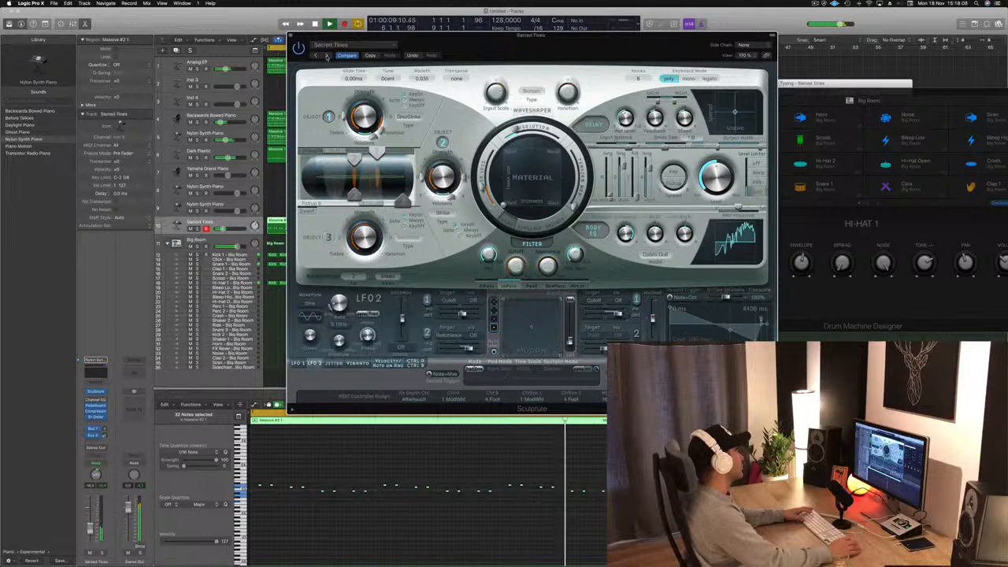
pyautogui.click(327, 57)
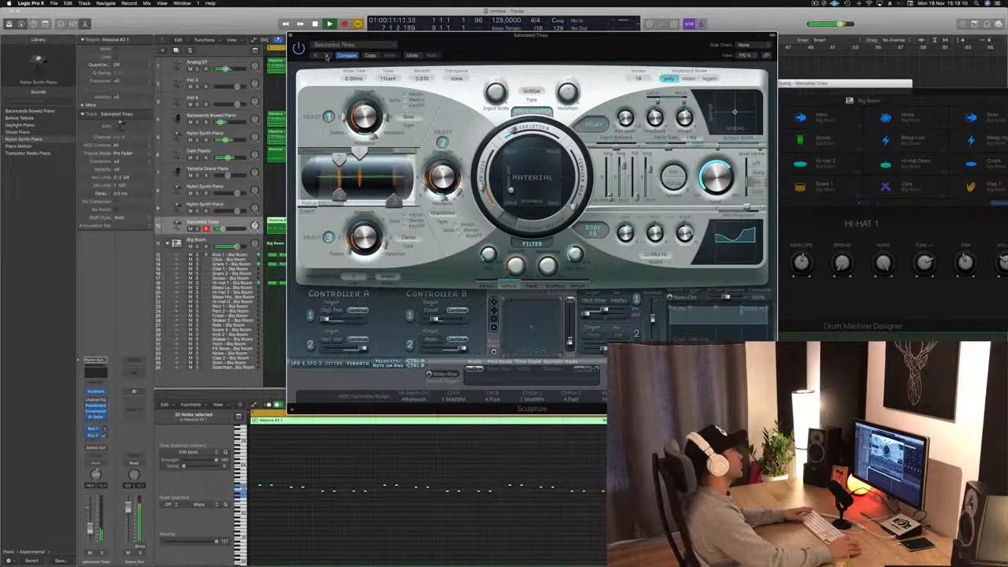
pyautogui.click(327, 56)
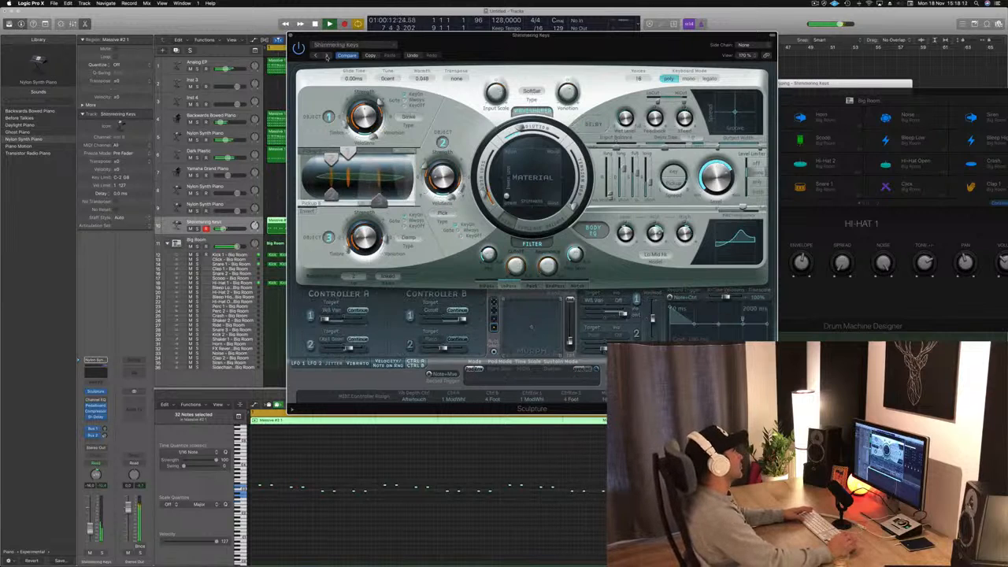
# Step: Return to the Angel Bells preset, check it soloed and in the full loop, and close the Sculpture window
pyautogui.click(327, 56)
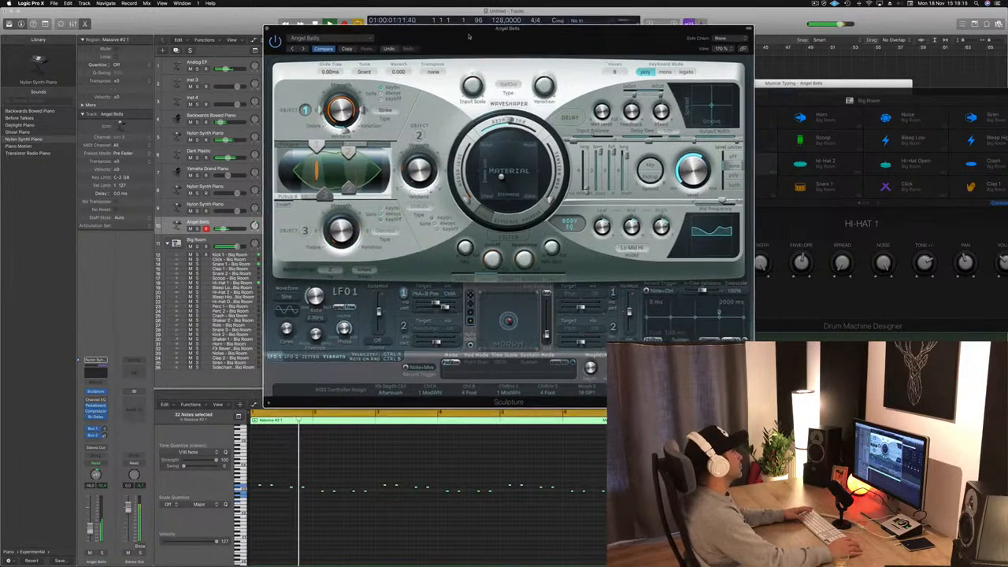
pyautogui.moveTo(469, 36); pyautogui.dragTo(517, 34)
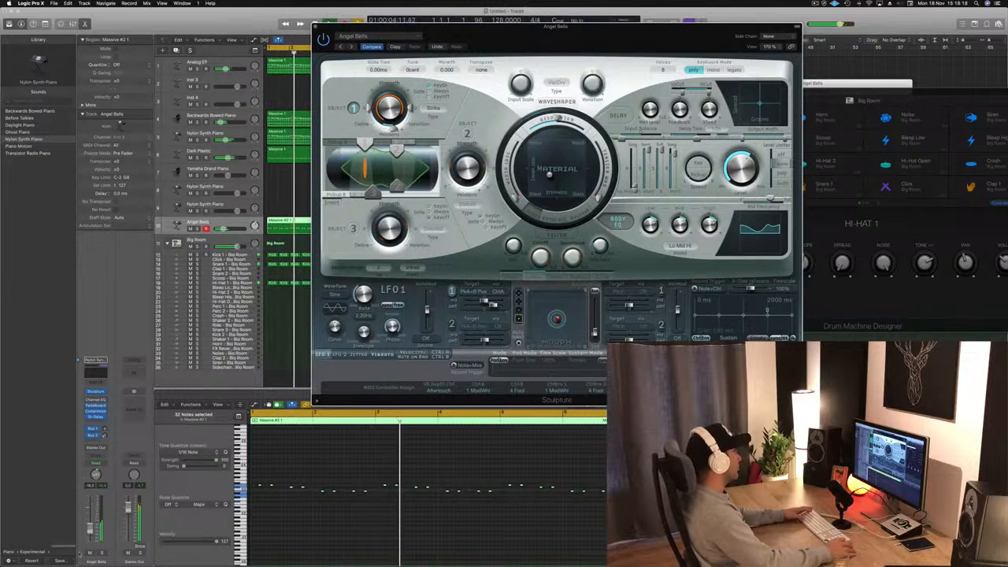
pyautogui.click(102, 553)
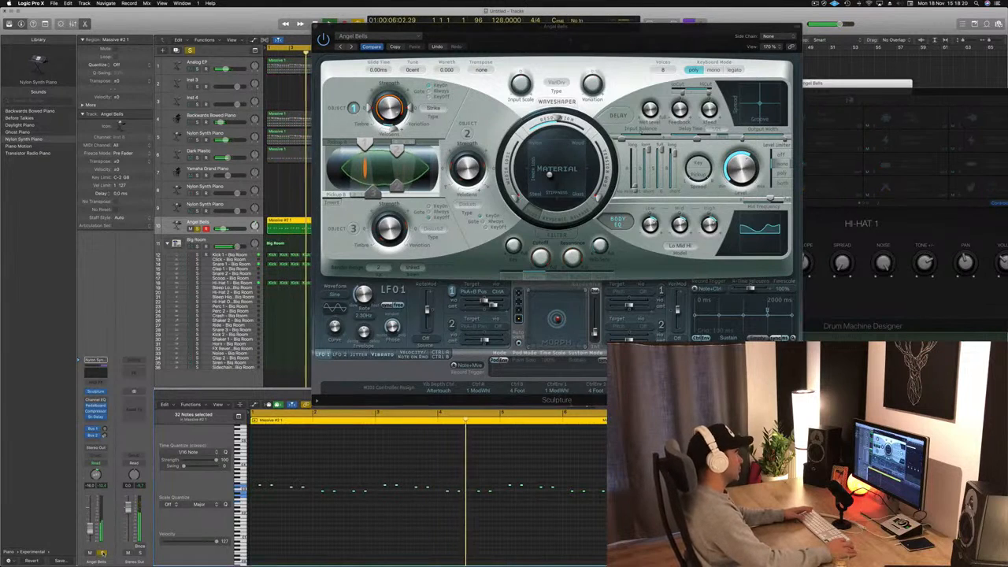
pyautogui.click(102, 553)
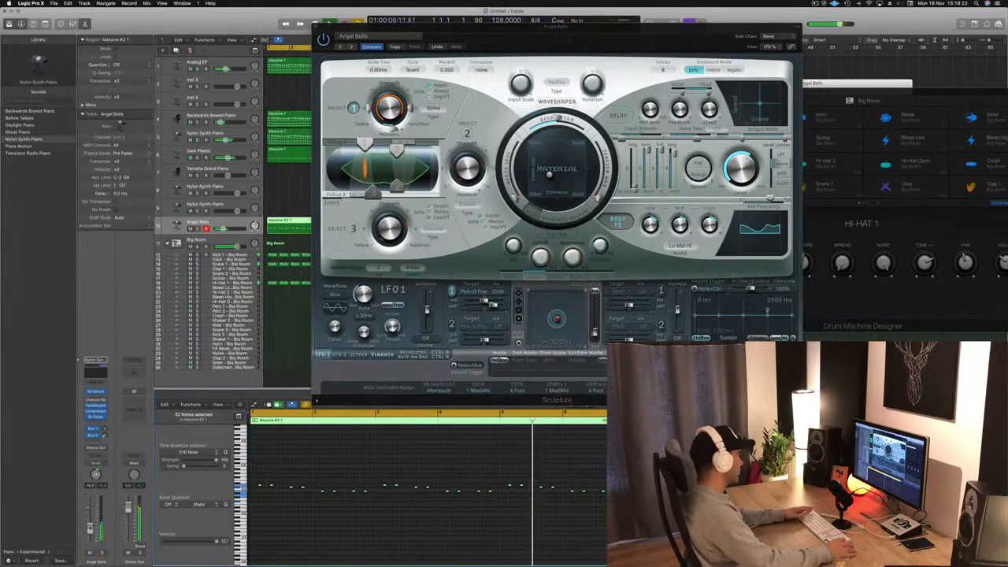
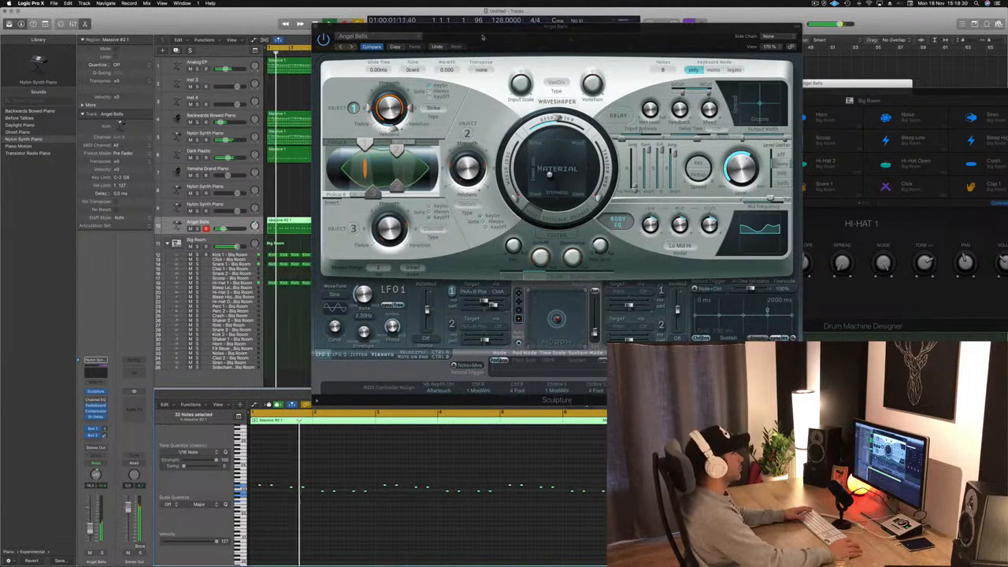
pyautogui.click(315, 28)
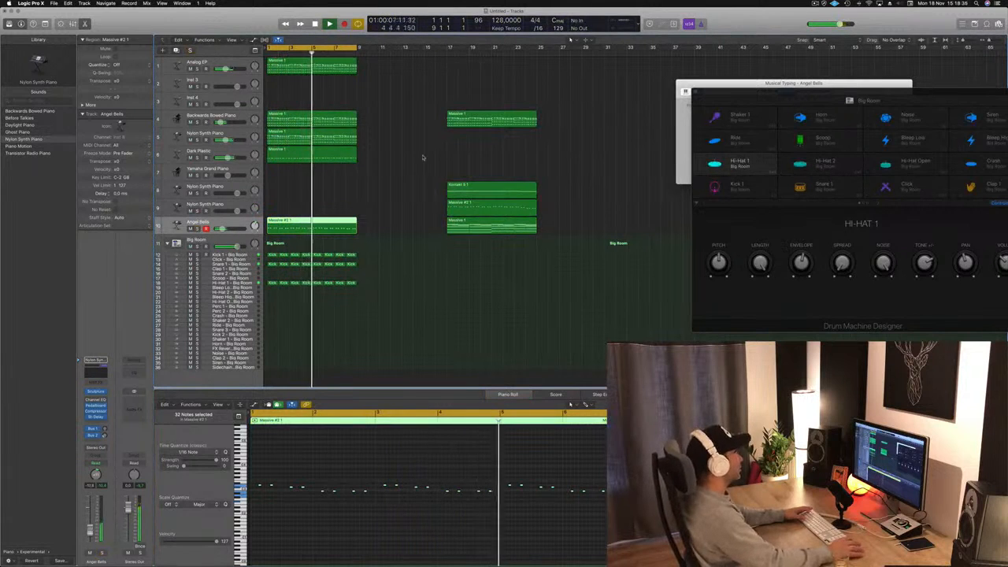
# Step: Stop playback and copy the first Hi-Hat 1 region onto the Shaker 2 track at bar 1
pyautogui.press('space')
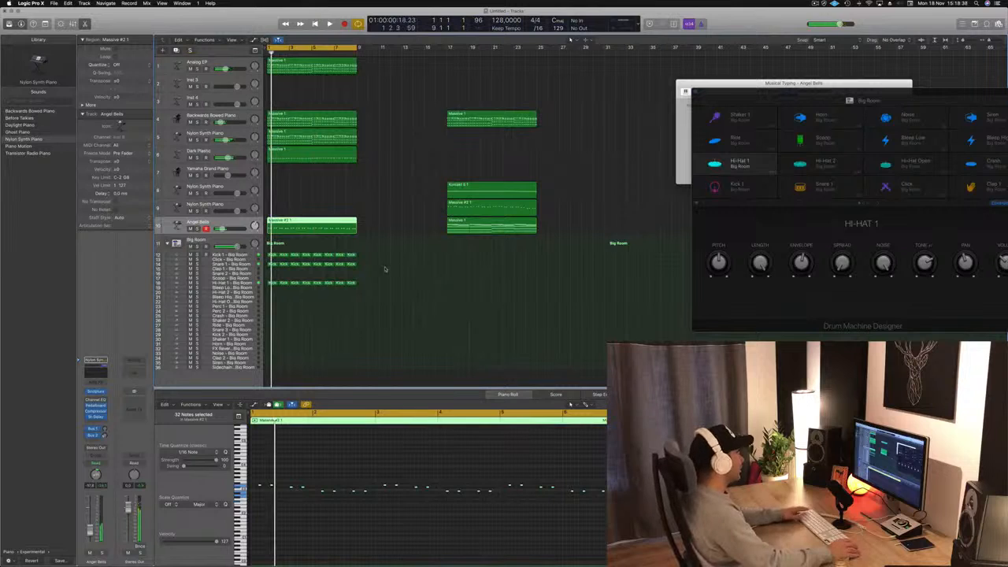
pyautogui.click(272, 283)
pyautogui.moveTo(271, 285); pyautogui.dragTo(270, 326)
pyautogui.press('space')
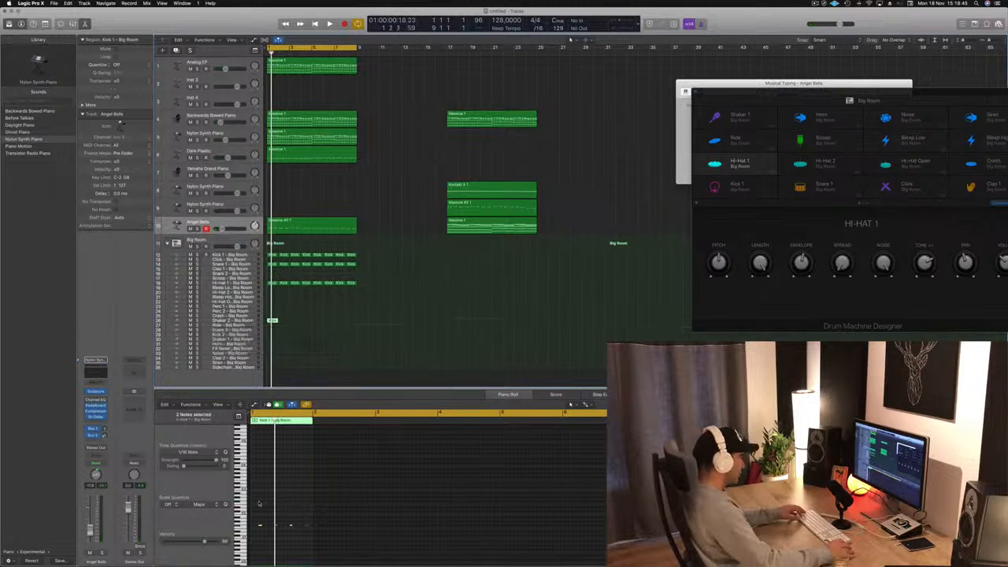
# Step: Raise the four notes of the copied region to the Shaker 2 pitch and duplicate them into an eight-note eighth-note pattern
pyautogui.moveTo(259, 503); pyautogui.dragTo(325, 554)
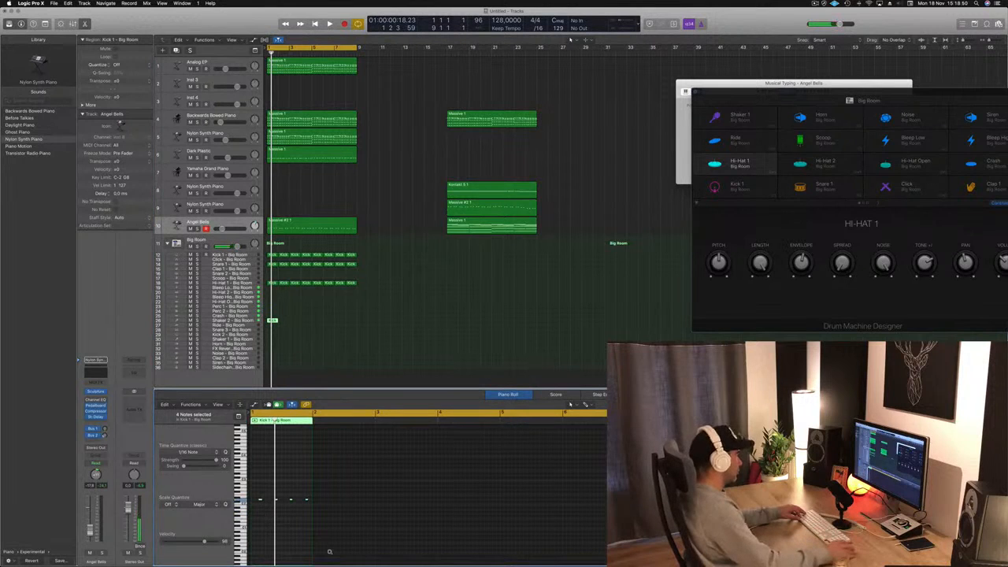
pyautogui.press('z')
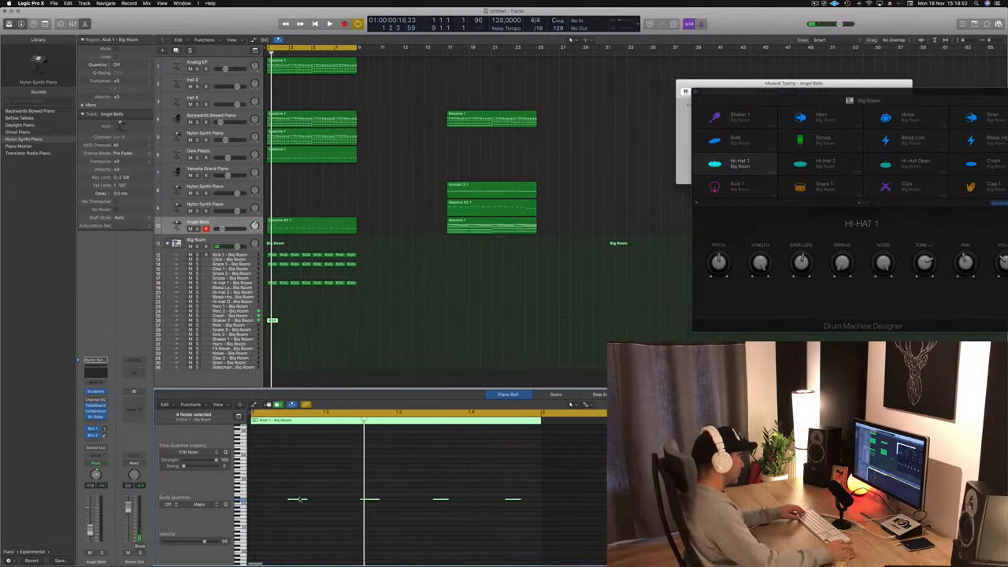
pyautogui.moveTo(296, 503); pyautogui.dragTo(485, 517)
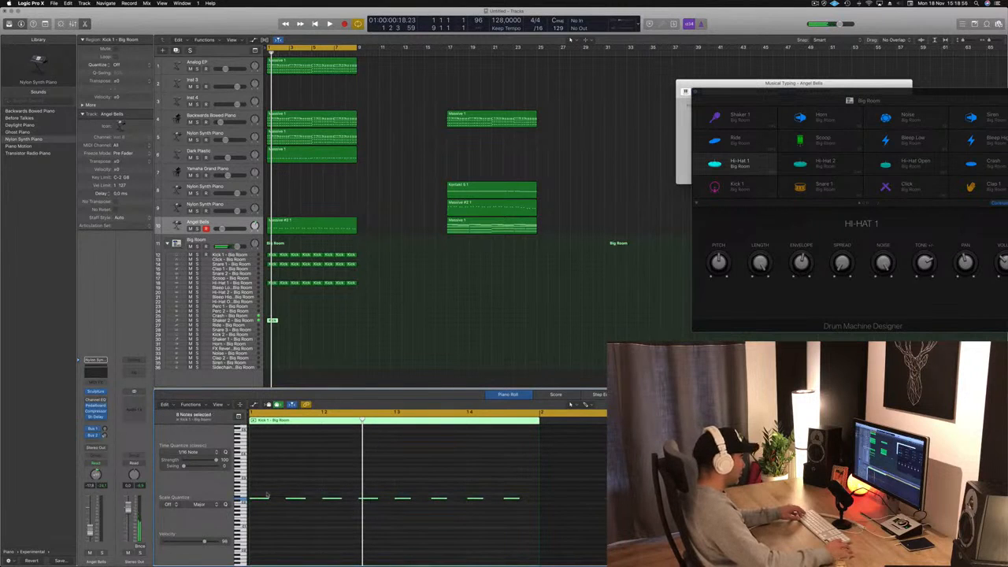
# Step: Shift all eight Shaker 2 notes a sixteenth note later and play back the pattern
pyautogui.moveTo(266, 501); pyautogui.dragTo(281, 502)
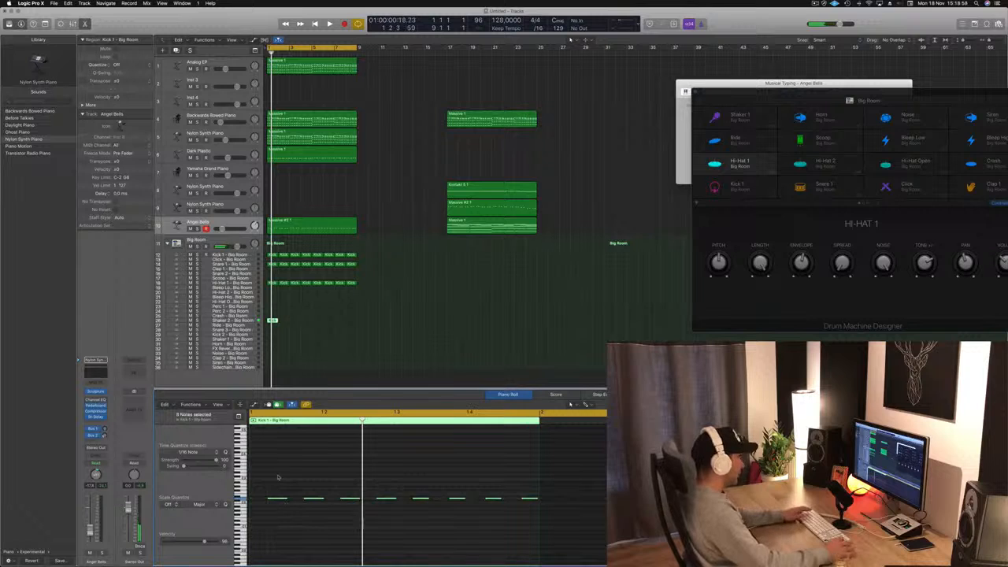
pyautogui.press('space')
pyautogui.press('space')
pyautogui.press('space')
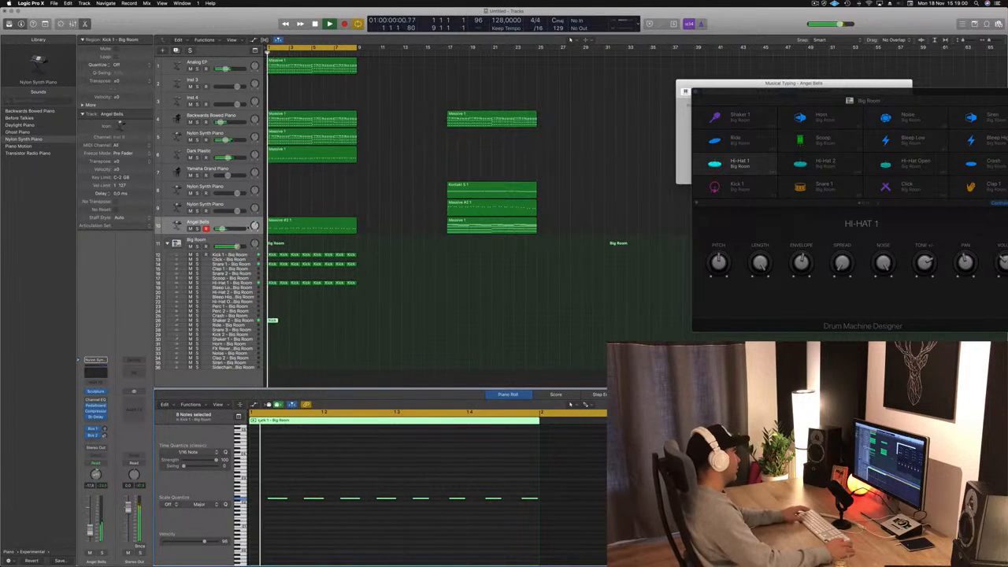
# Step: Repeat the one-bar Shaker 2 region across bars 2 to 8 and play the full loop
pyautogui.click(183, 321)
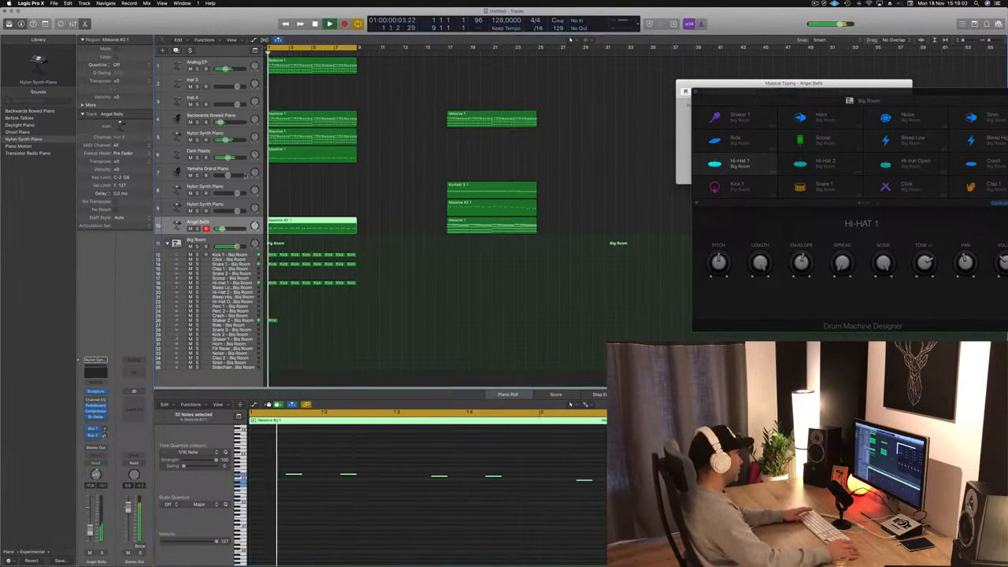
pyautogui.press('space')
pyautogui.moveTo(271, 321); pyautogui.dragTo(322, 325)
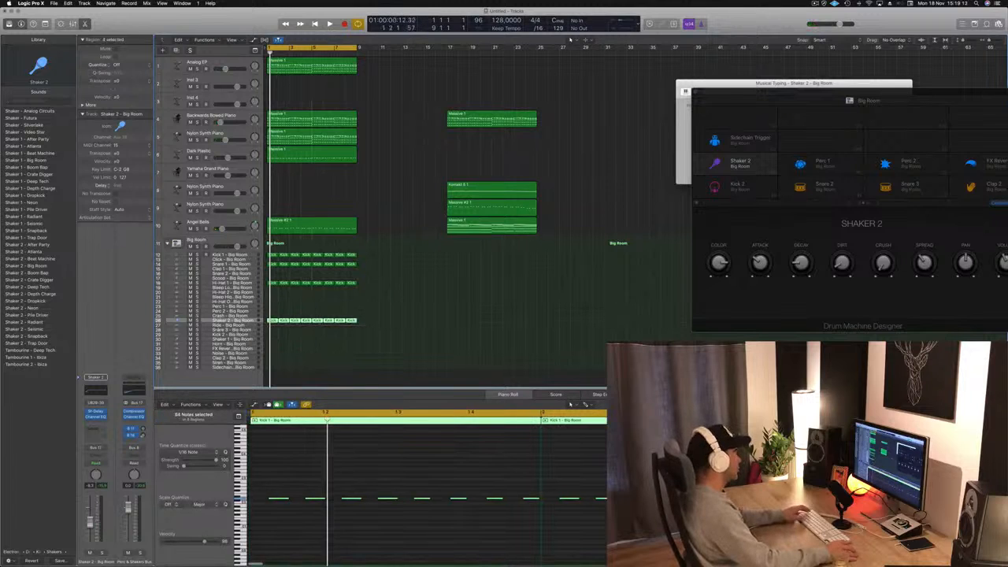
pyautogui.press('space')
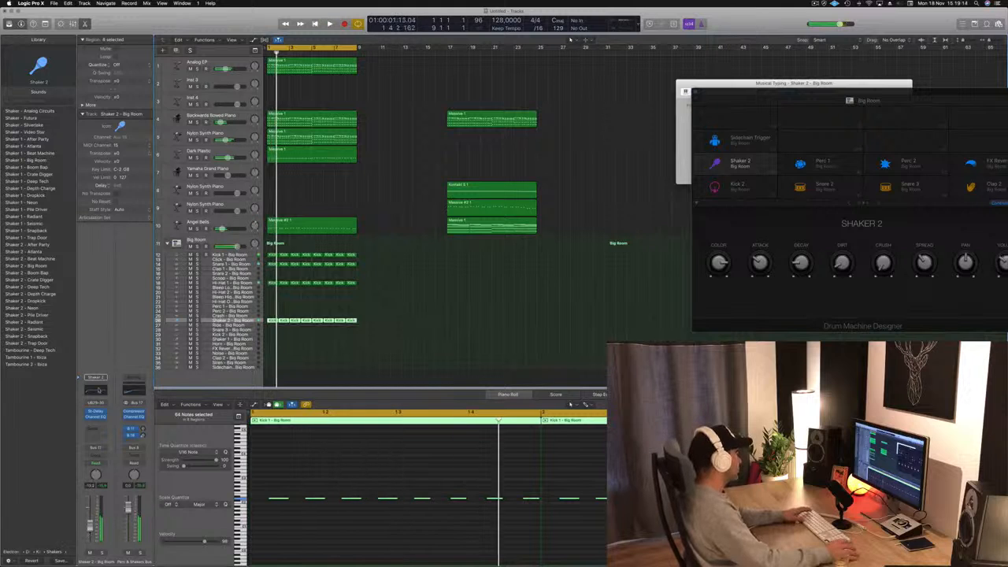
pyautogui.press('space')
# Step: Open the Stereo Delay on Shaker 2 and audition its Dual Resonating and Dual 1/16 Note Dotted presets
pyautogui.click(96, 411)
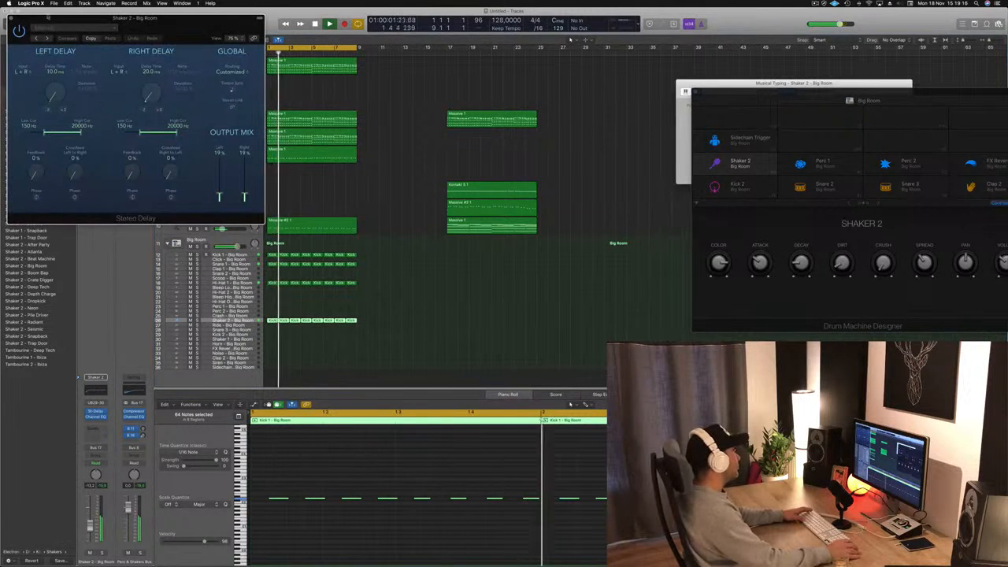
pyautogui.click(36, 38)
pyautogui.click(36, 39)
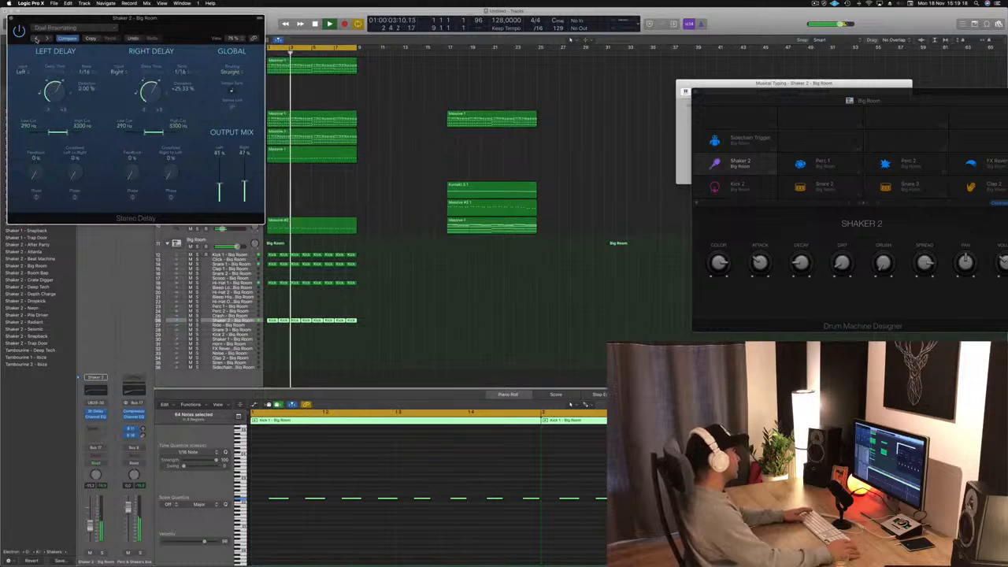
pyautogui.click(36, 40)
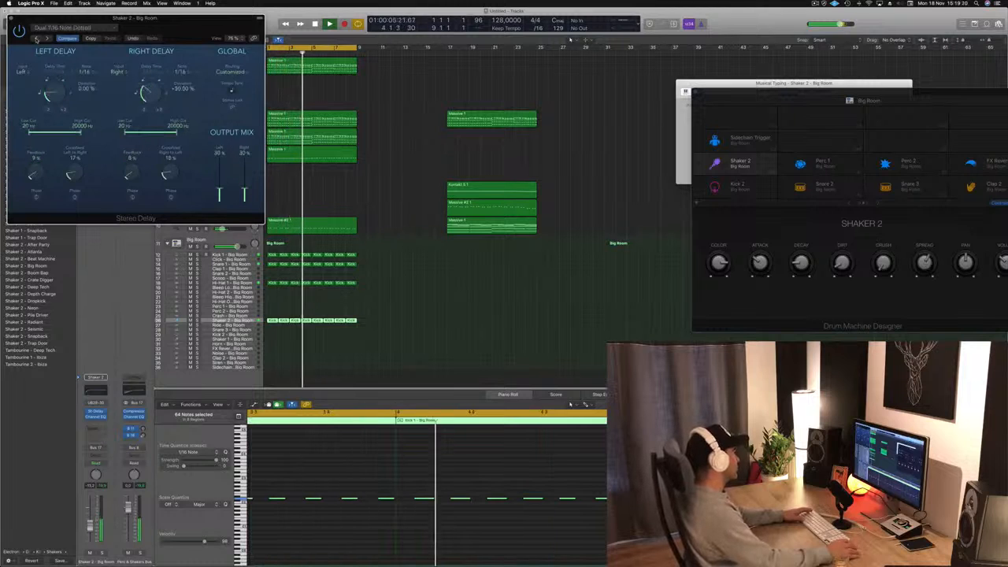
# Step: Try the 1/8 Note Dotted and 1/4 Note Triplet presets in the Stereo Delay and settle on 1/16 Note
pyautogui.click(63, 27)
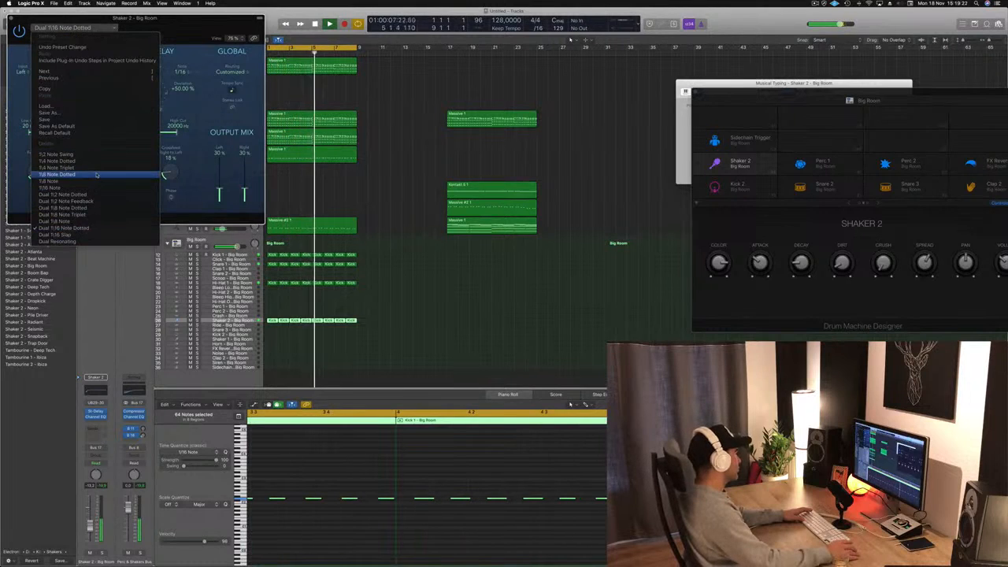
pyautogui.click(96, 182)
pyautogui.moveTo(167, 17); pyautogui.dragTo(446, 113)
pyautogui.click(315, 134)
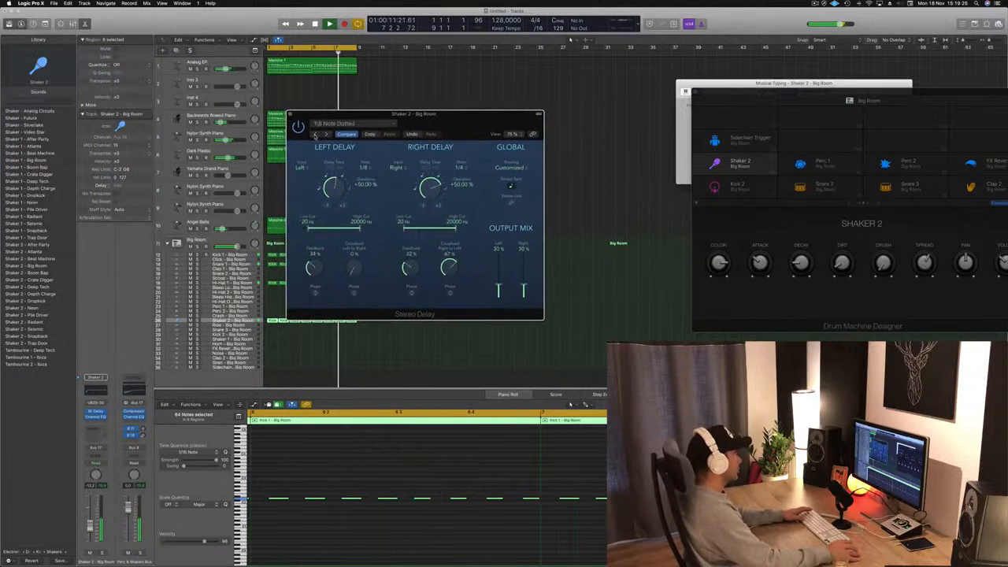
pyautogui.click(325, 134)
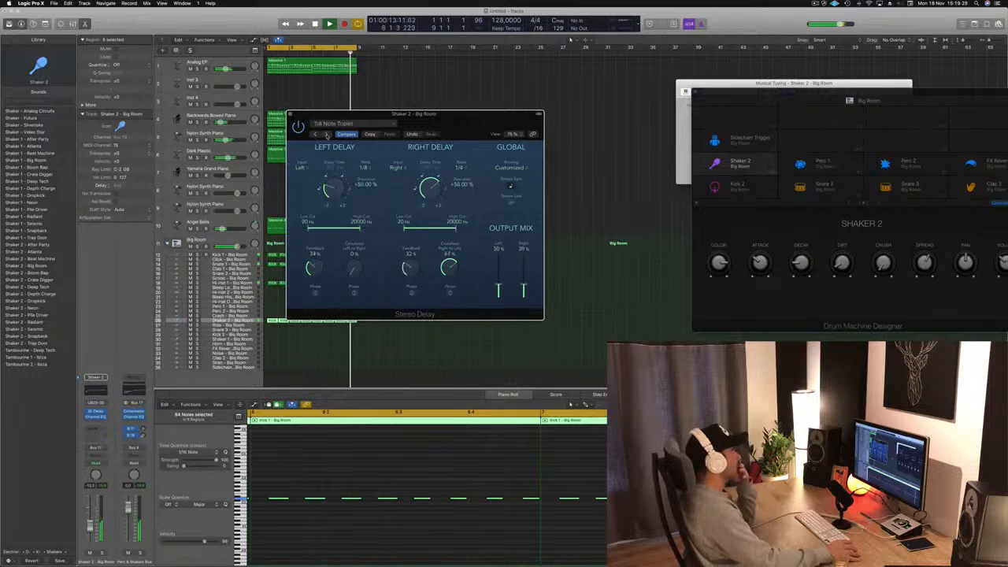
pyautogui.click(326, 134)
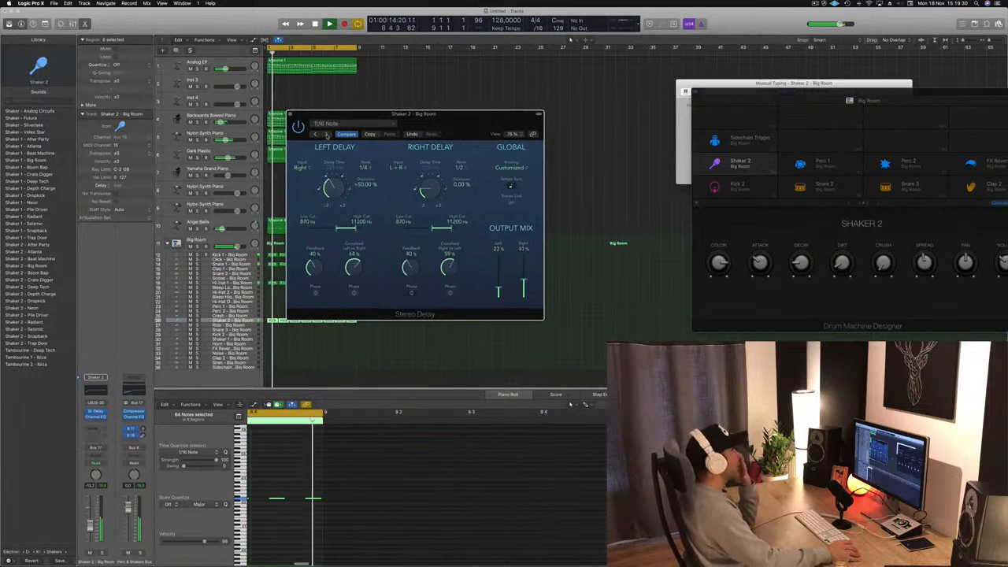
pyautogui.click(327, 135)
pyautogui.click(327, 135)
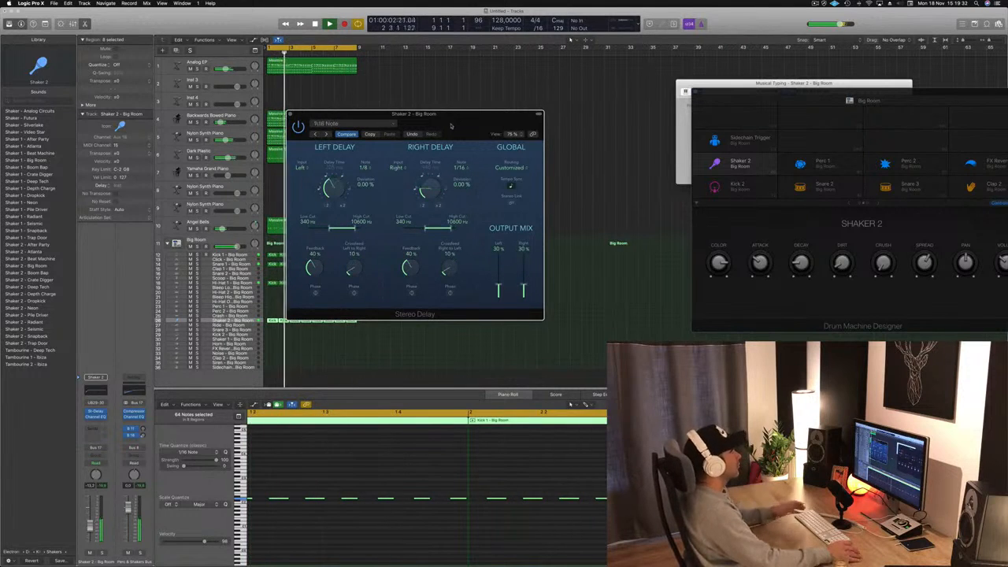
# Step: Set the delay's output mix to 100% left and 46% right, and close the Stereo Delay window
pyautogui.moveTo(430, 118); pyautogui.dragTo(345, 104)
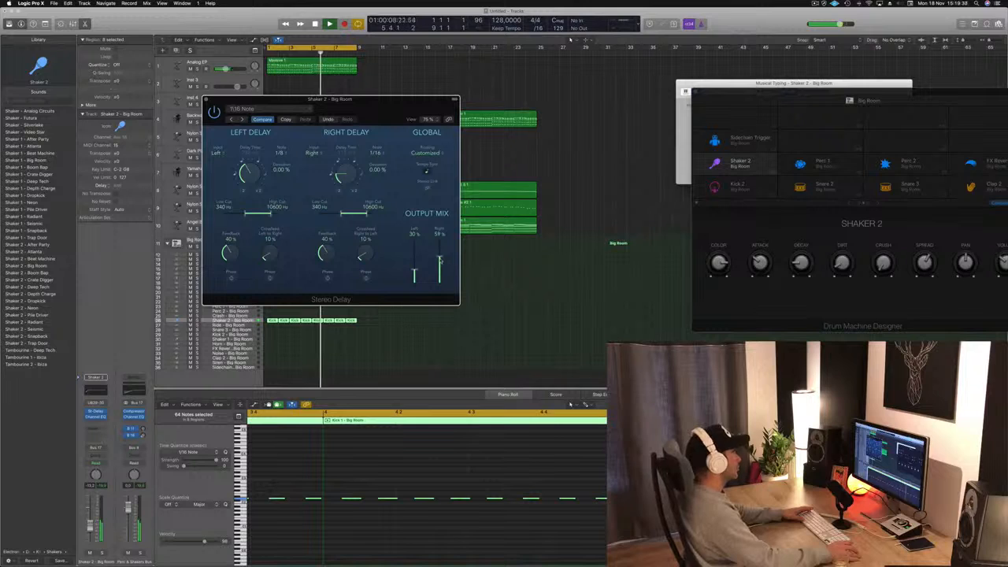
pyautogui.moveTo(416, 287); pyautogui.dragTo(415, 275)
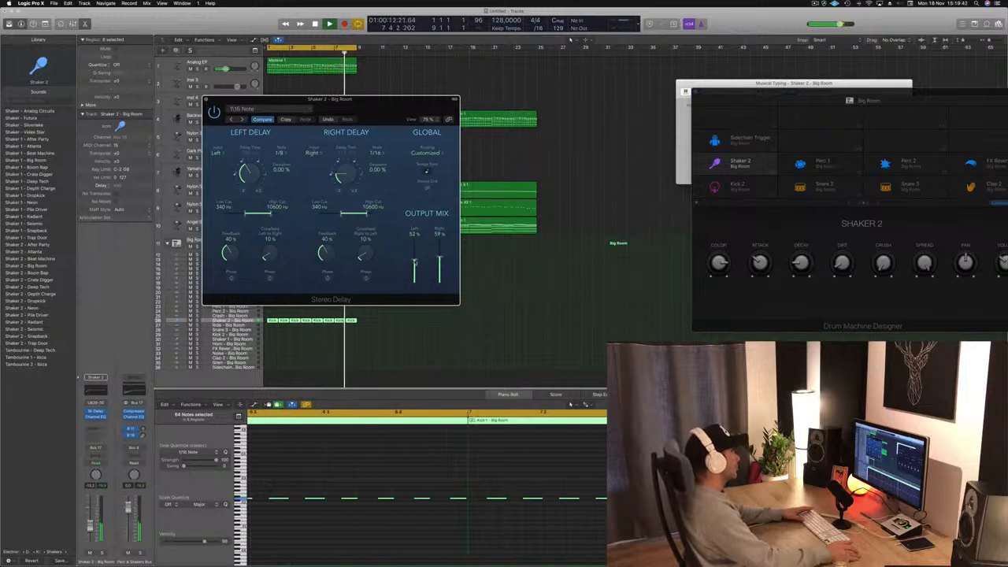
pyautogui.moveTo(438, 253); pyautogui.dragTo(437, 240)
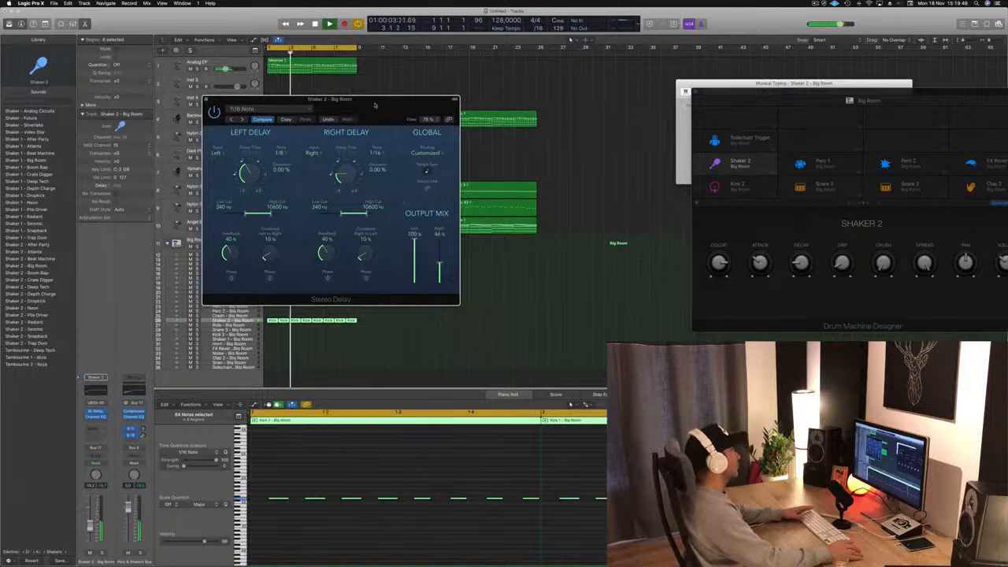
pyautogui.moveTo(375, 105); pyautogui.dragTo(477, 121)
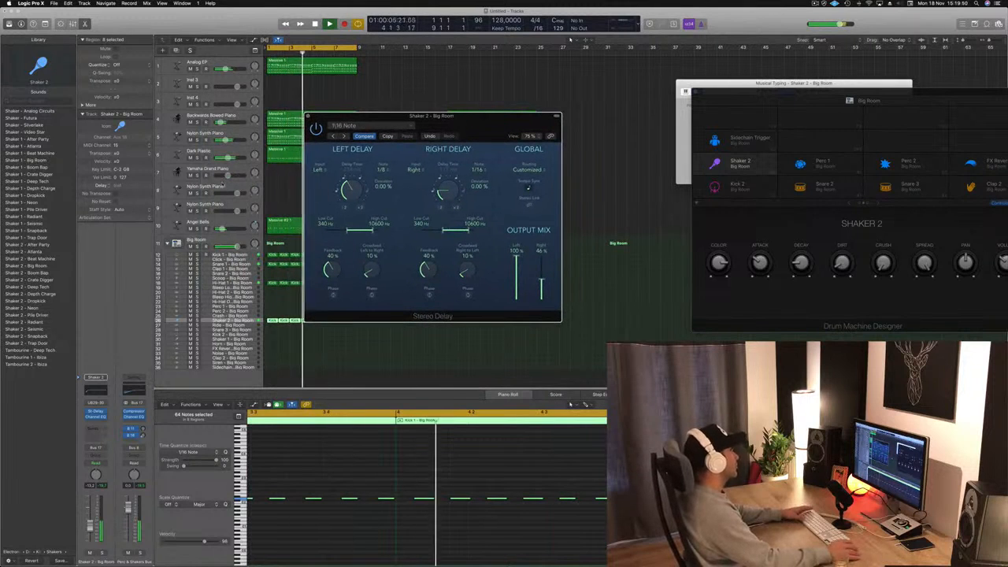
pyautogui.click(308, 117)
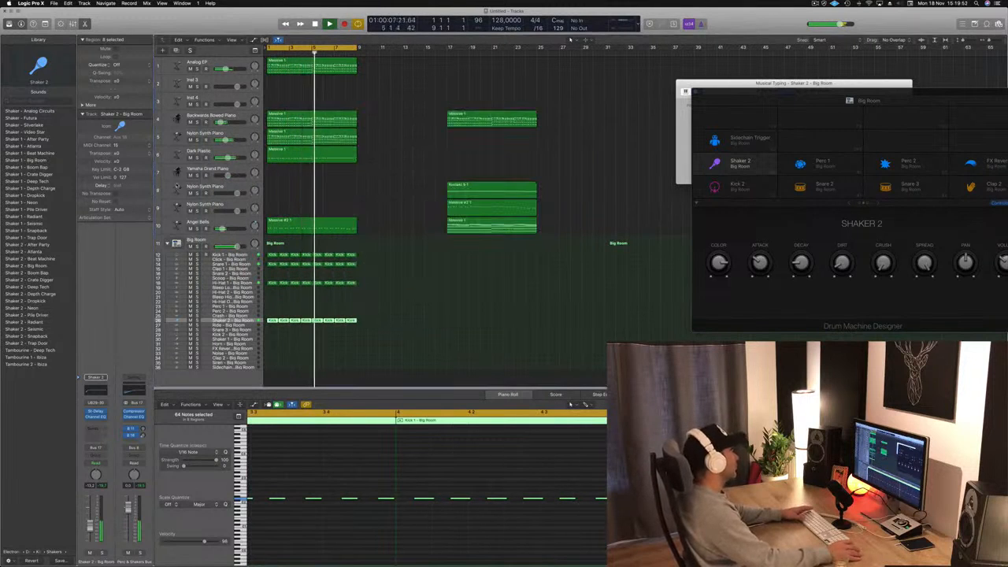
# Step: Listen to Shaker 2 soloed, unsolo it and lower its channel volume to about -14.8 dB
pyautogui.click(238, 224)
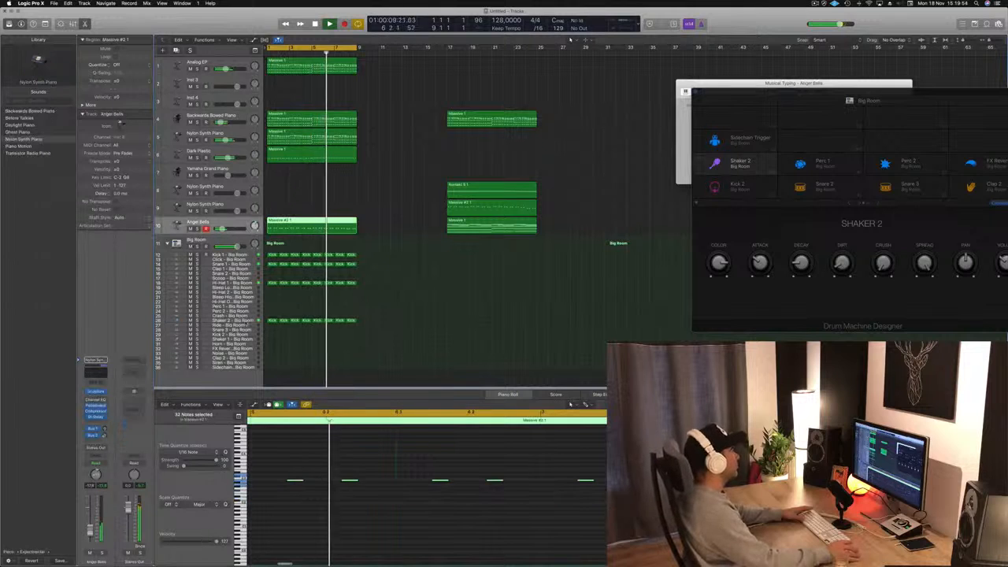
pyautogui.press('s')
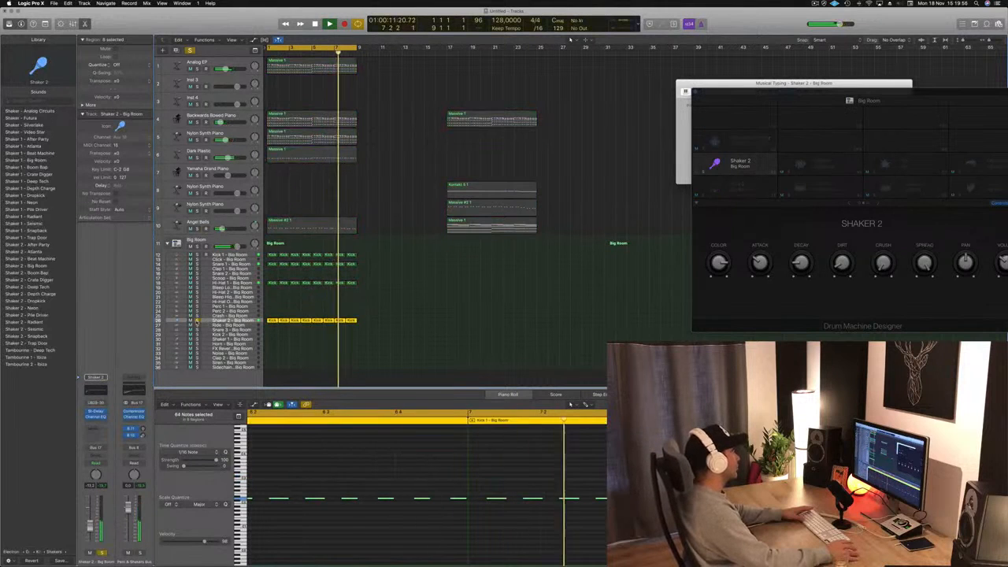
pyautogui.press('s')
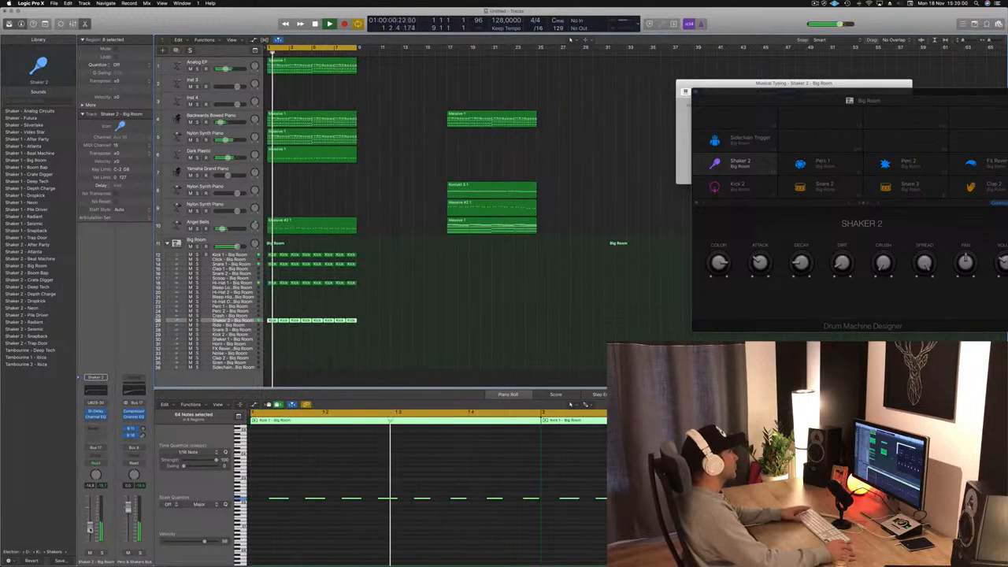
# Step: Move the four spare regions at bar 17 to about bar 35 to clear space after the loop
pyautogui.press('super+Left')
pyautogui.moveTo(394, 85); pyautogui.dragTo(462, 239)
pyautogui.moveTo(441, 114); pyautogui.dragTo(603, 115)
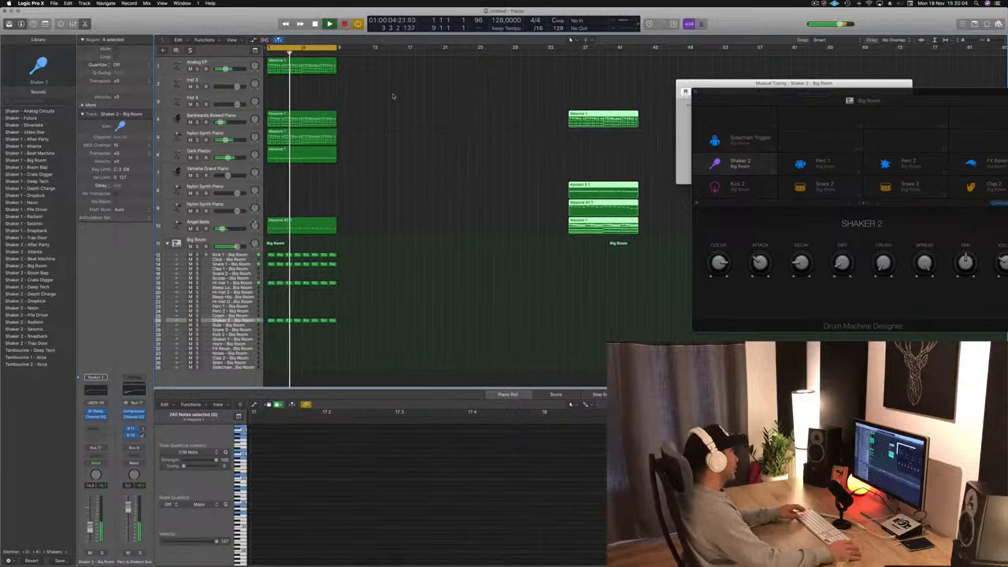
# Step: Repeat the eight-bar loop section three times so the arrangement fills 32 bars
pyautogui.click(380, 118)
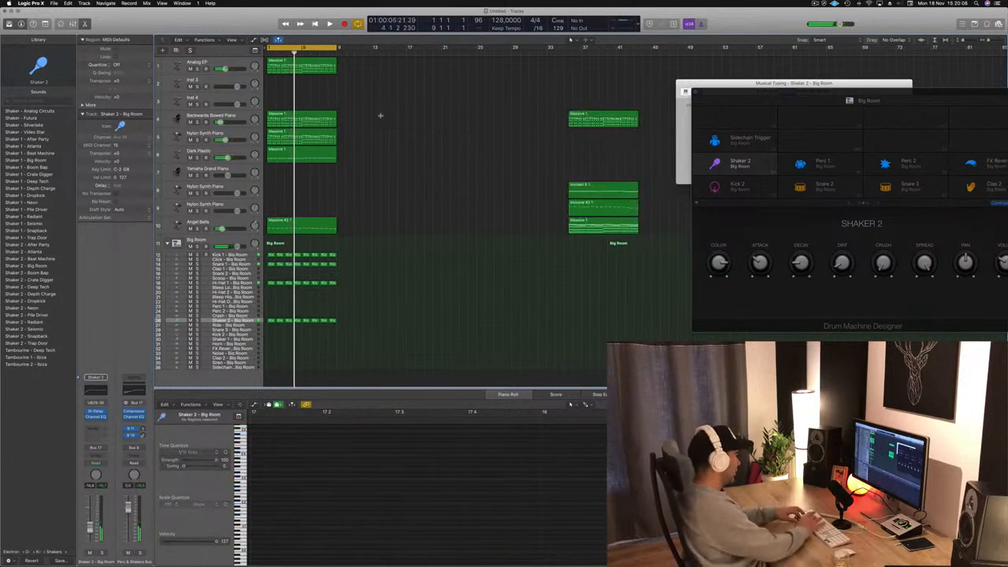
pyautogui.press('ctrl+super+r')
pyautogui.press('ctrl+super+r')
pyautogui.press('ctrl+super+r')
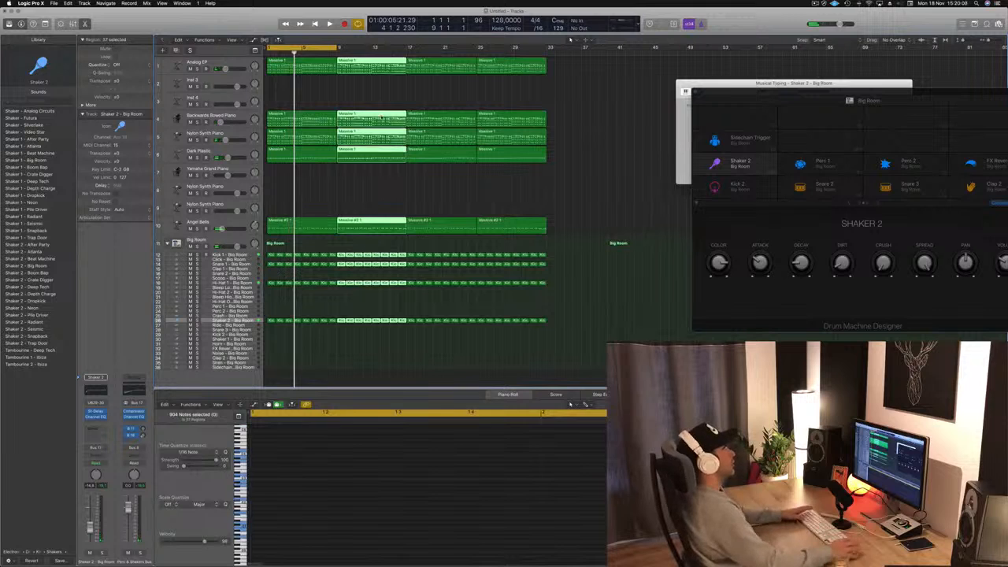
# Step: Extend the cycle range to bar 33 so it spans 32 bars
pyautogui.press('space')
pyautogui.moveTo(340, 48); pyautogui.dragTo(550, 47)
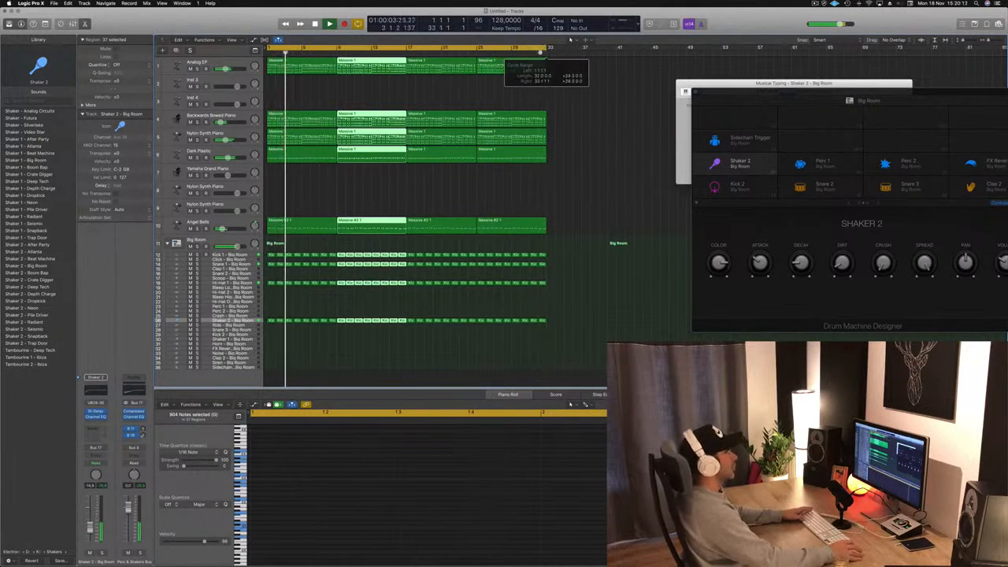
pyautogui.click(447, 90)
pyautogui.press('space')
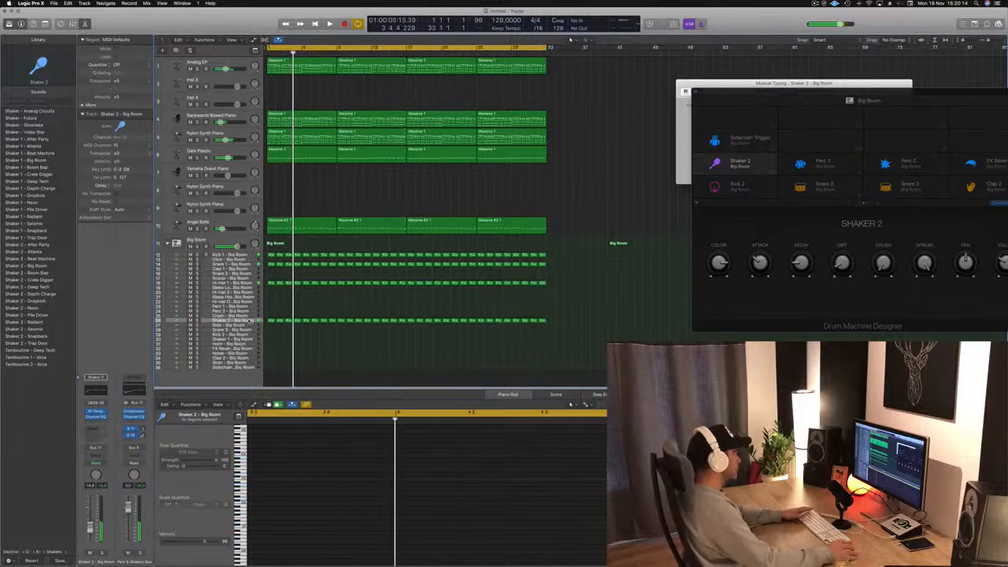
# Step: Lower the Shaker 2 channel volume to about -22 dB during playback and deselect its regions
pyautogui.click(251, 321)
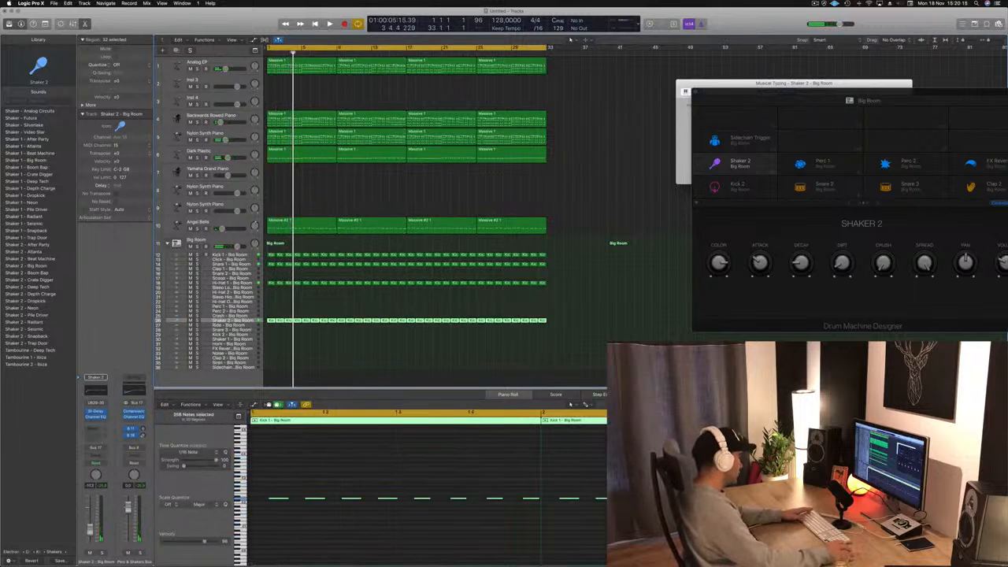
pyautogui.press('space')
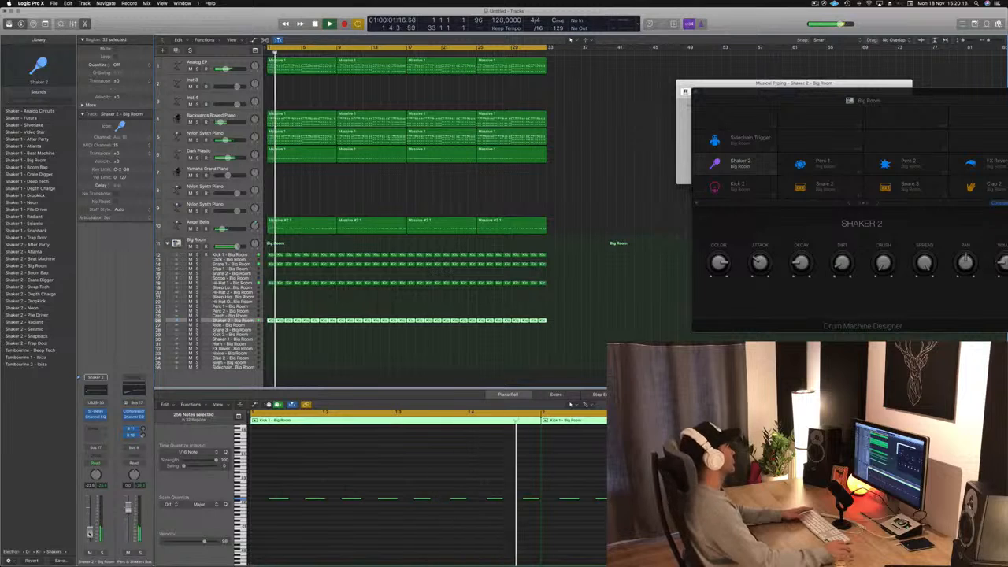
pyautogui.click(342, 349)
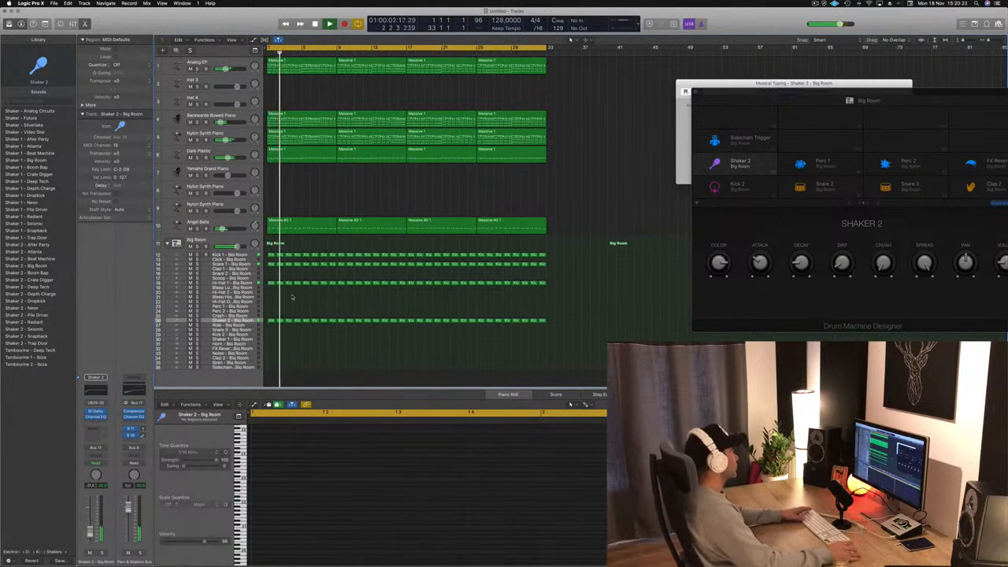
# Step: Stop playback, copy the first Snare 1 region to Clap 1 at bar 1 and keep only its beat 2 note
pyautogui.scroll(6, 268, 285)
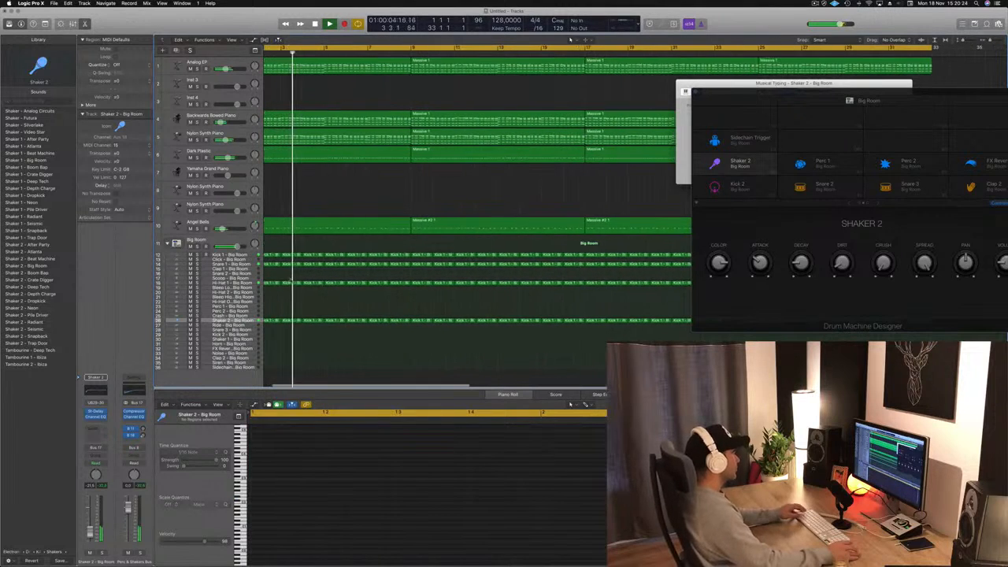
pyautogui.press('space')
pyautogui.scroll(1, 273, 266)
pyautogui.click(274, 265)
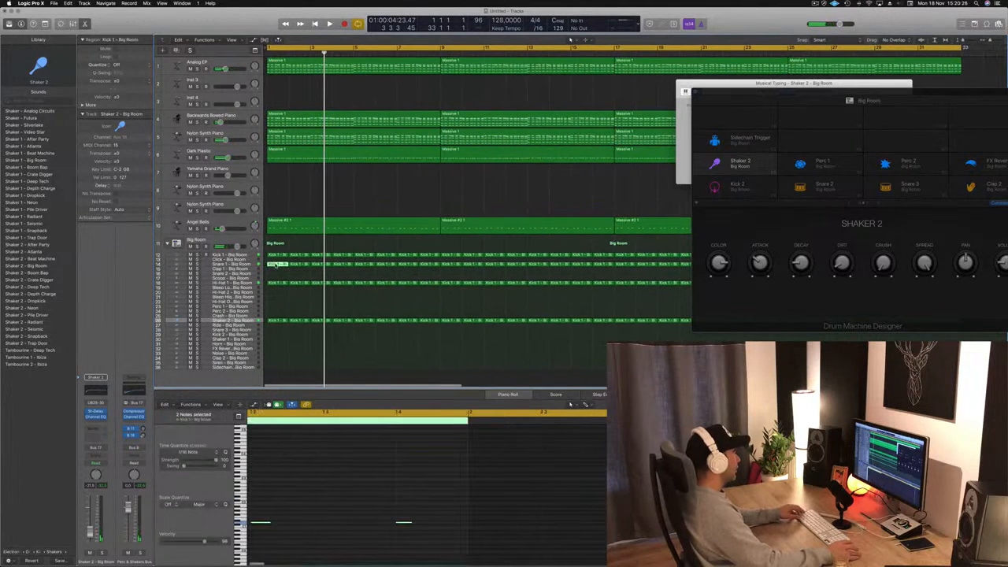
pyautogui.moveTo(336, 495); pyautogui.dragTo(417, 543)
pyautogui.moveTo(260, 461); pyautogui.dragTo(253, 549)
# Step: Copy the one-bar Clap 1 region along its track to fill all 32 bars, play it back and deselect the regions
pyautogui.press('End')
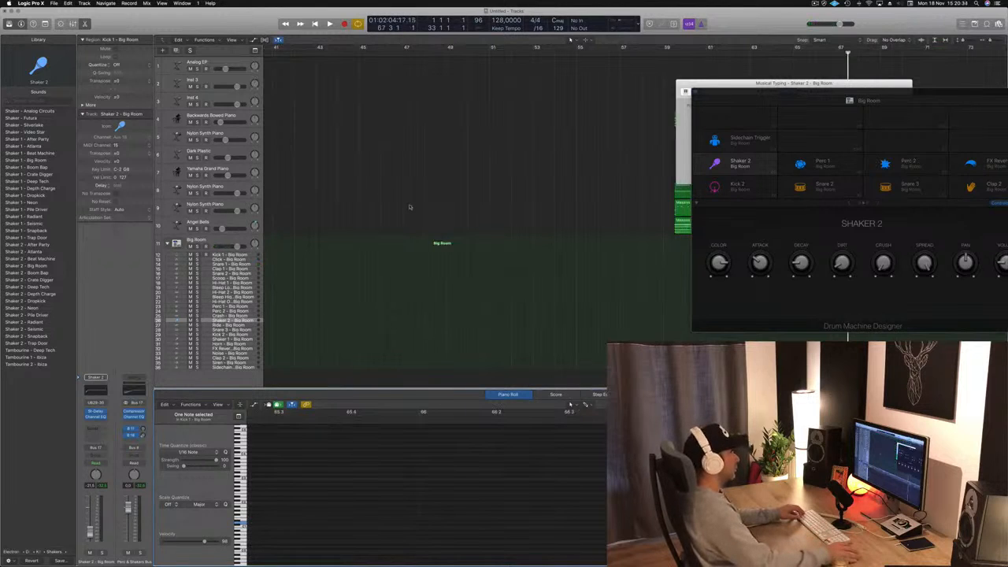
pyautogui.scroll(-5, 413, 206)
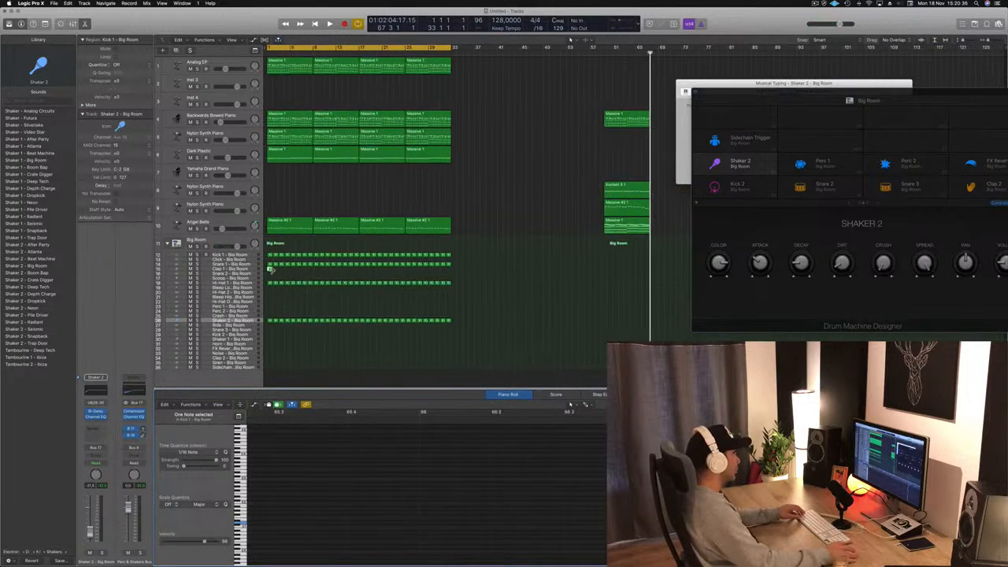
pyautogui.press('e')
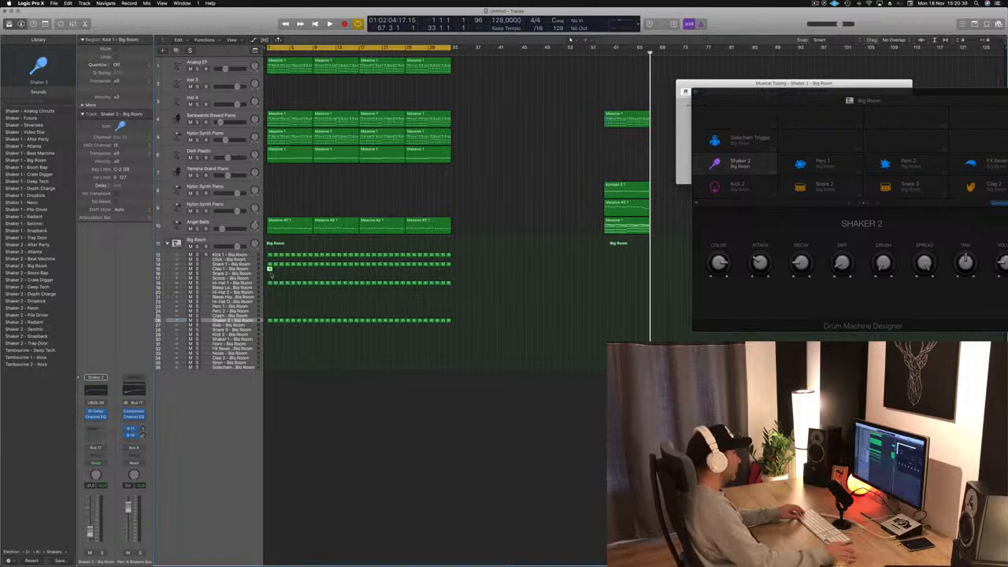
pyautogui.press('e')
pyautogui.moveTo(327, 463); pyautogui.dragTo(242, 518)
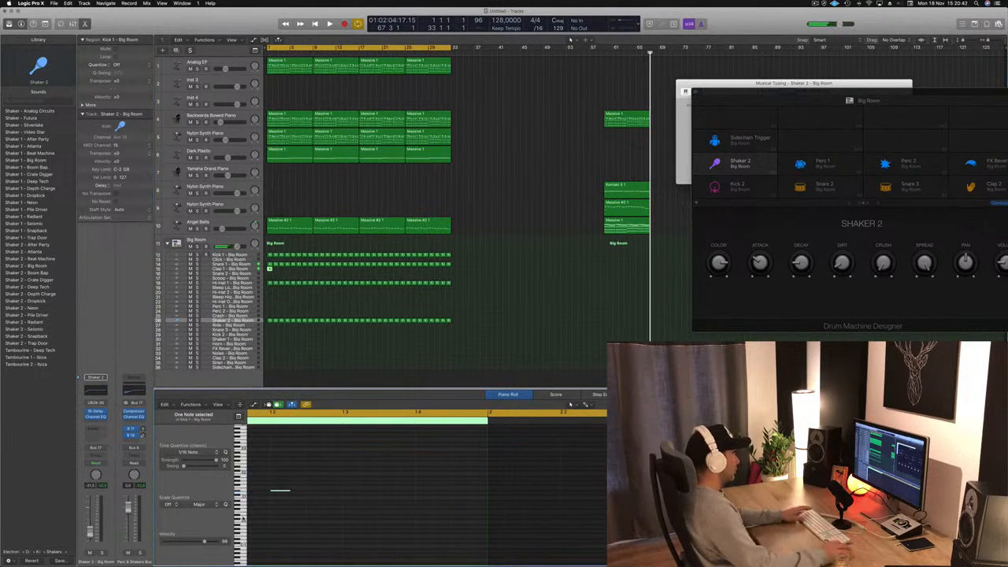
pyautogui.press('space')
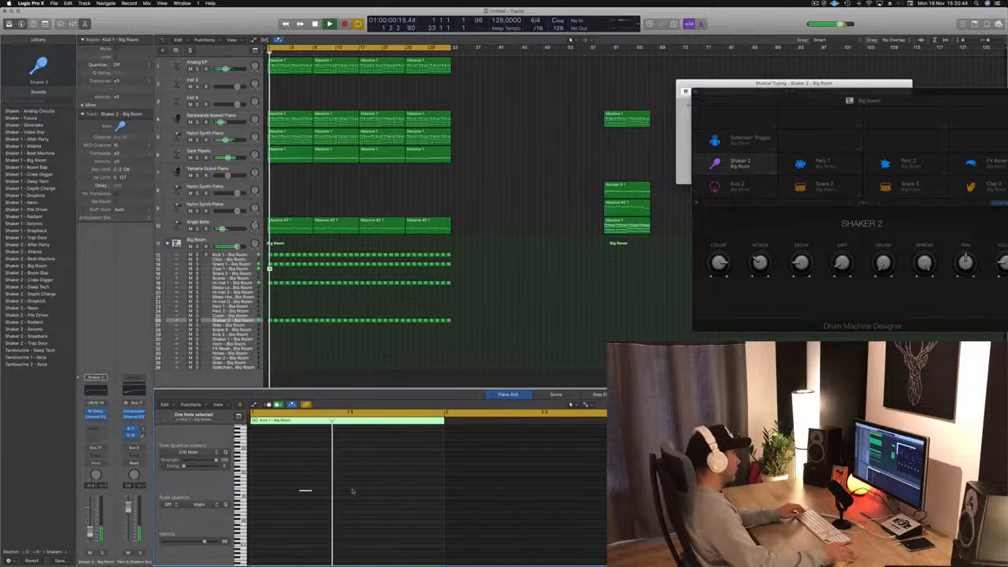
pyautogui.moveTo(270, 270); pyautogui.dragTo(412, 275)
pyautogui.keyDown('shift'); pyautogui.click(270, 270); pyautogui.keyUp('shift')
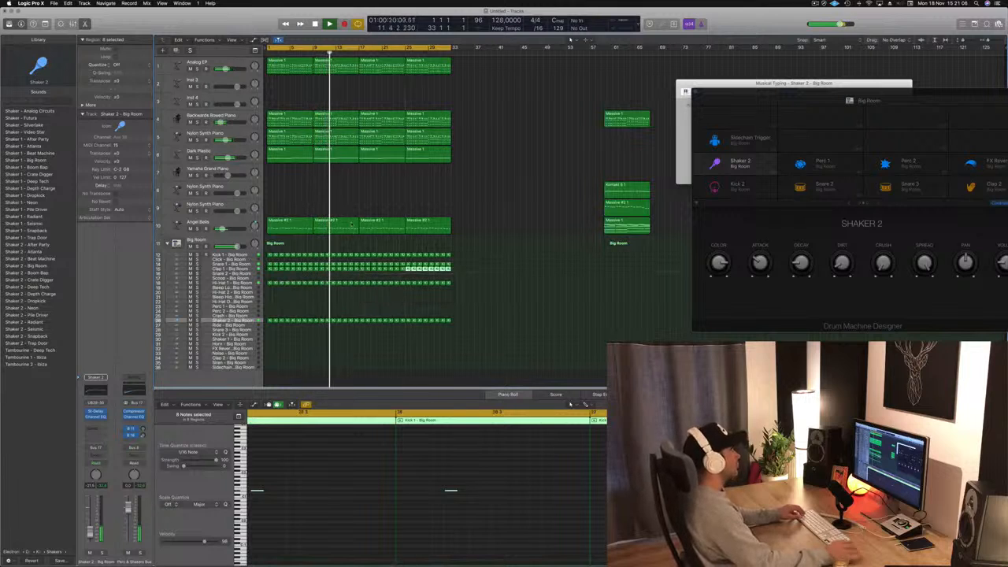
pyautogui.click(498, 193)
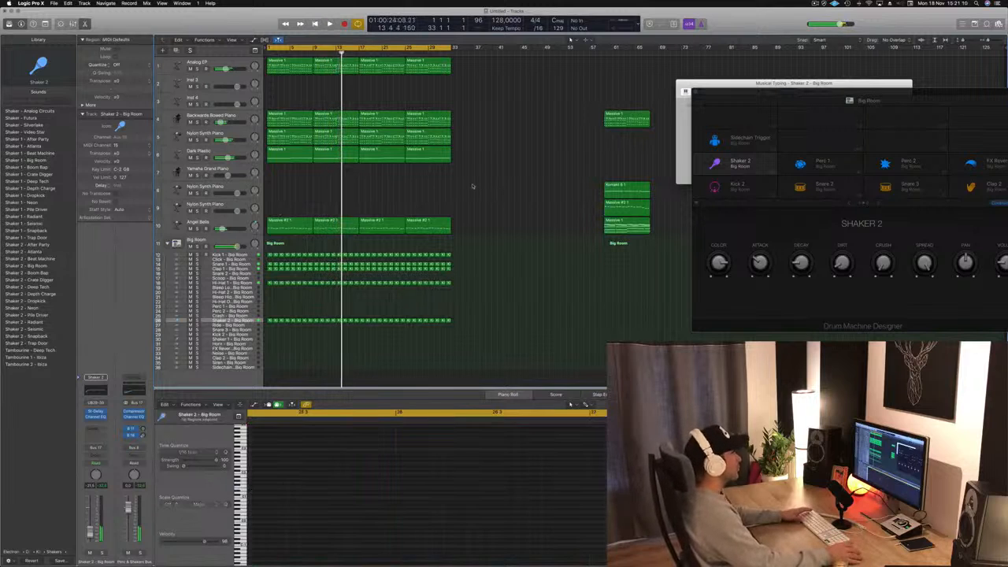
# Step: Copy the first Hi-Hat 1 region to Snare 3 at bar 1, keep only its last offbeat note and play from the start
pyautogui.click(269, 282)
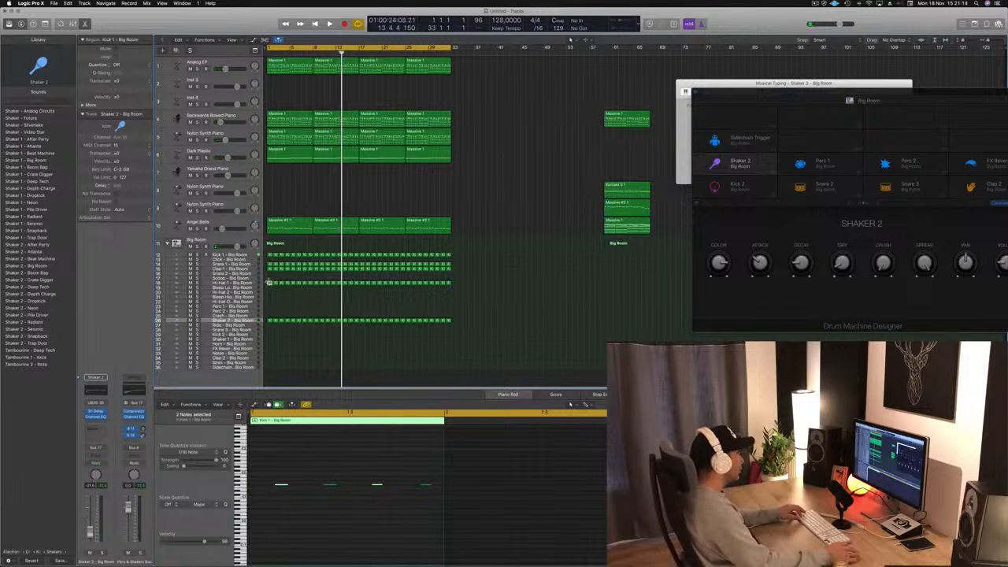
pyautogui.moveTo(269, 282); pyautogui.dragTo(271, 335)
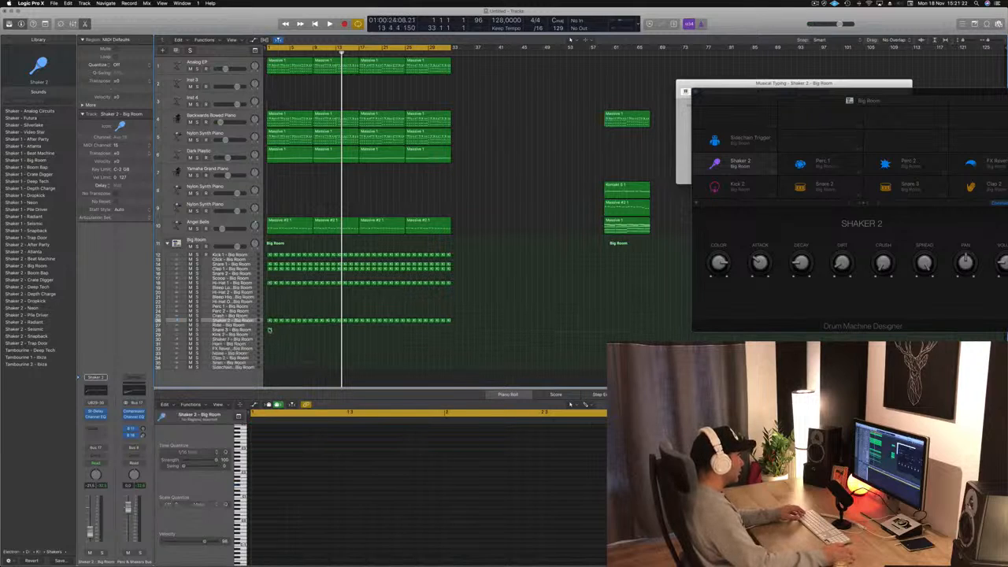
pyautogui.moveTo(274, 462); pyautogui.dragTo(376, 494)
pyautogui.press('Delete')
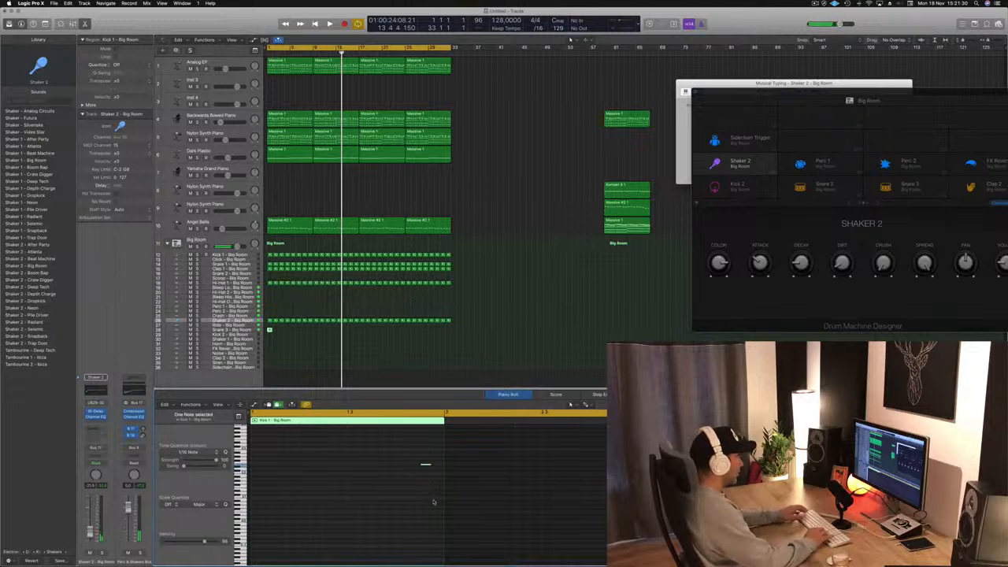
pyautogui.press('Return')
pyautogui.press('space')
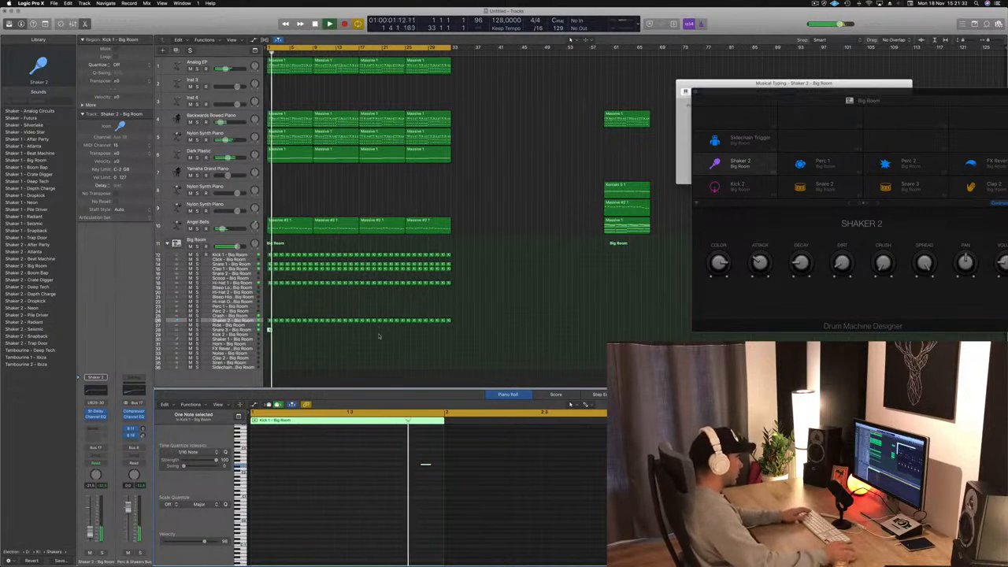
# Step: Select the Snare 3 region and repeat it along its track to fill all 32 bars
pyautogui.press('super+Right')
pyautogui.press('super+Right')
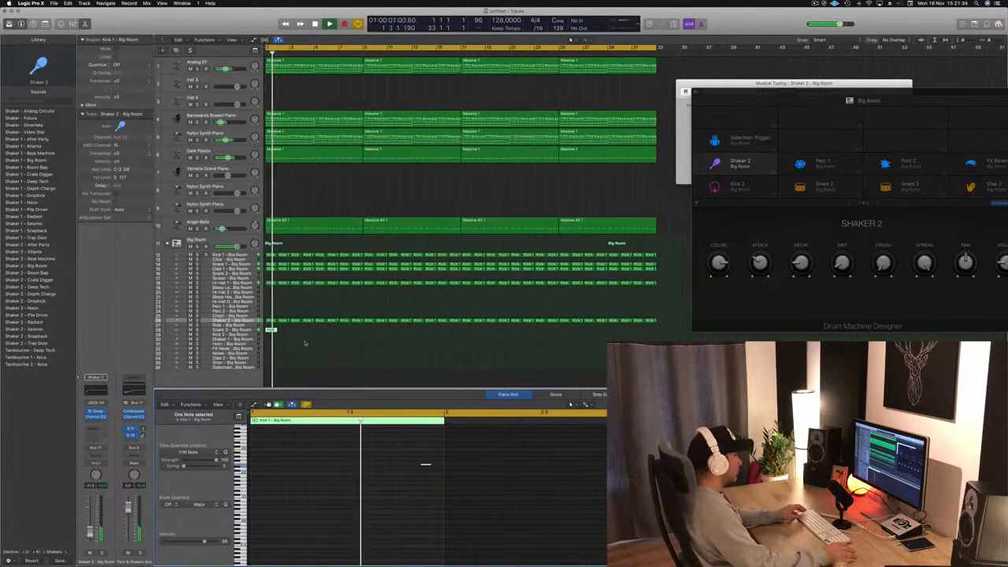
pyautogui.press('space')
pyautogui.click(271, 330)
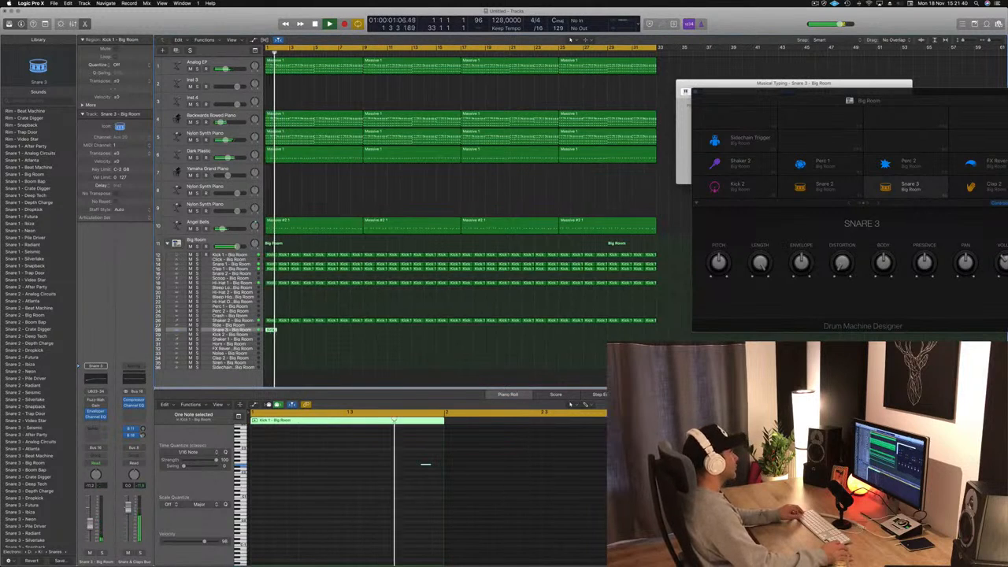
pyautogui.moveTo(272, 330)
pyautogui.mouseDown()
pyautogui.moveTo(327, 336)
pyautogui.moveTo(264, 333)
pyautogui.mouseUp()
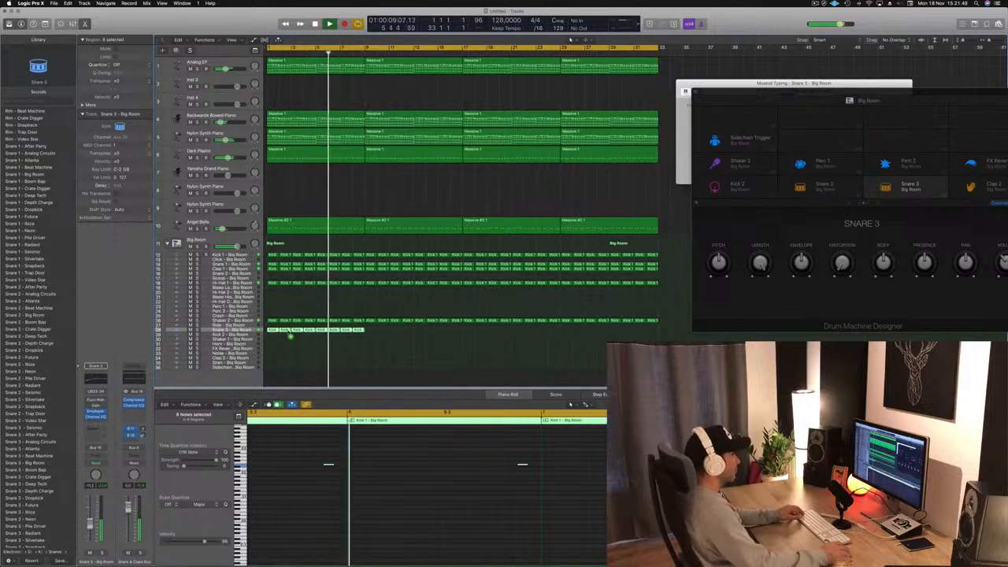
pyautogui.moveTo(290, 336); pyautogui.dragTo(570, 335)
pyautogui.press('super+Left')
pyautogui.press('super+Left')
pyautogui.press('super+Left')
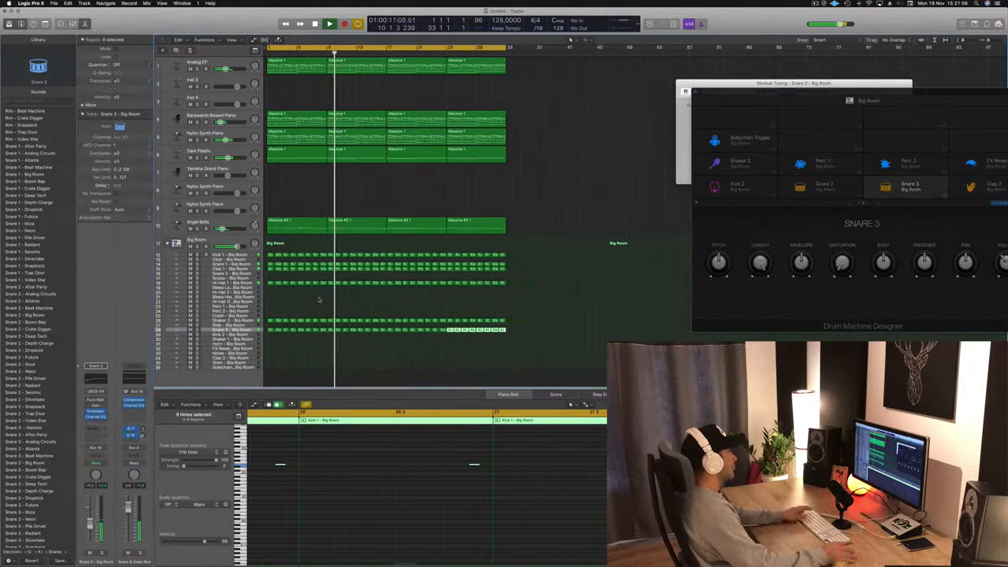
# Step: Check the Clap 1 channel and lower the Snare 3 channel volume to about -14 dB during playback
pyautogui.click(242, 270)
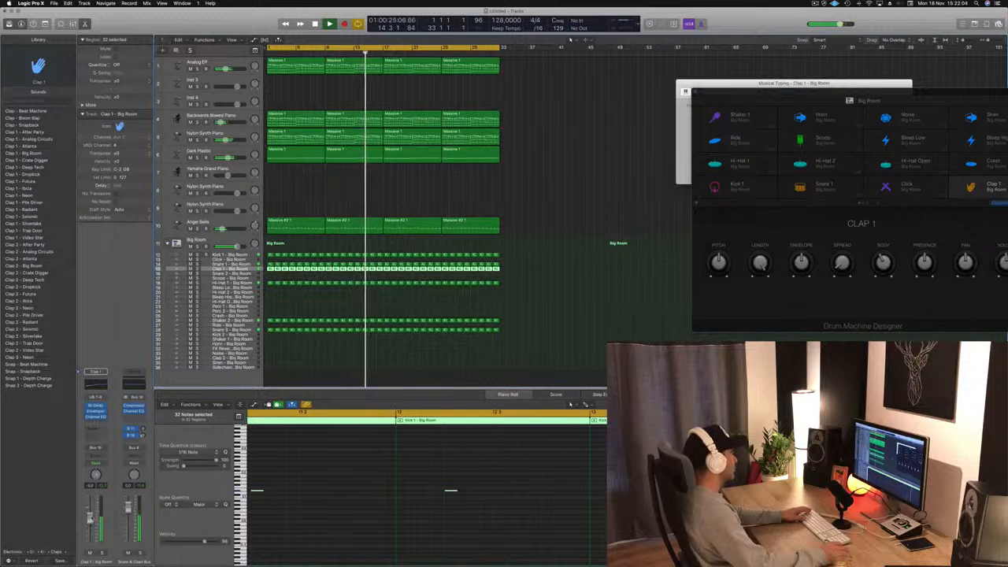
pyautogui.click(238, 330)
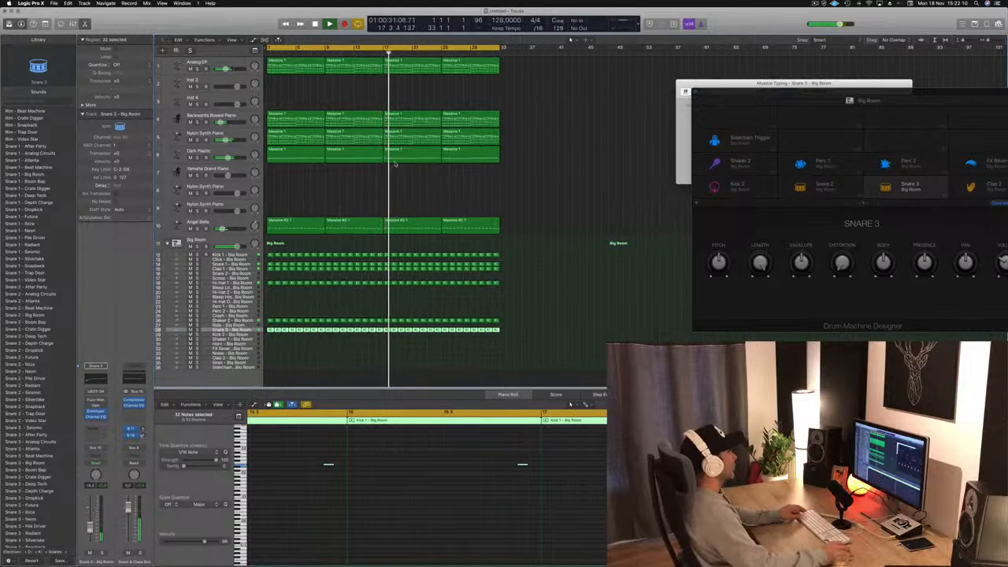
# Step: Copy the spare chord region beyond bar 57 on the Angel Bells track to the Yamaha Grand Piano track at bar 1
pyautogui.scroll(-4, 385, 164)
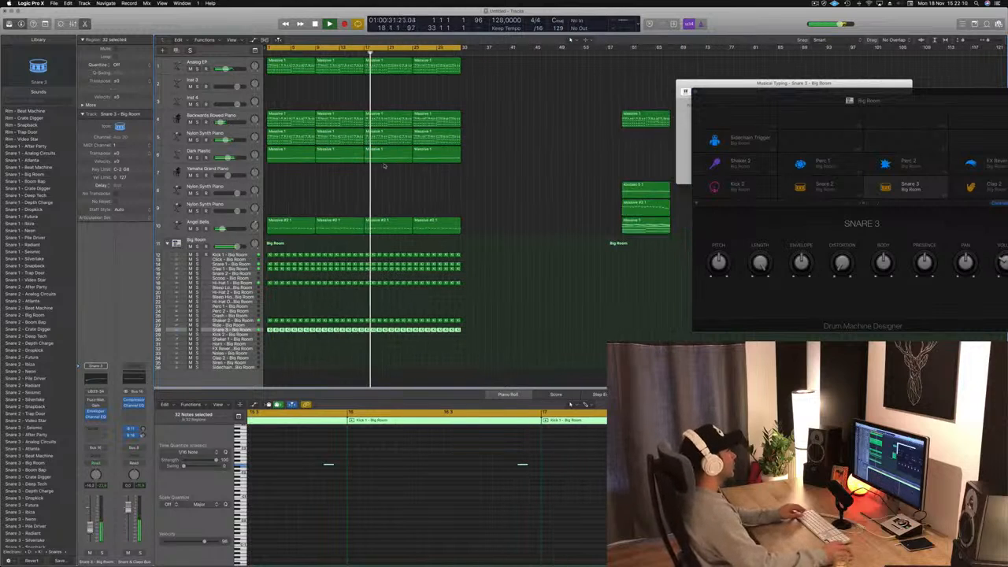
pyautogui.click(561, 191)
pyautogui.moveTo(626, 224); pyautogui.dragTo(292, 170)
pyautogui.click(236, 168)
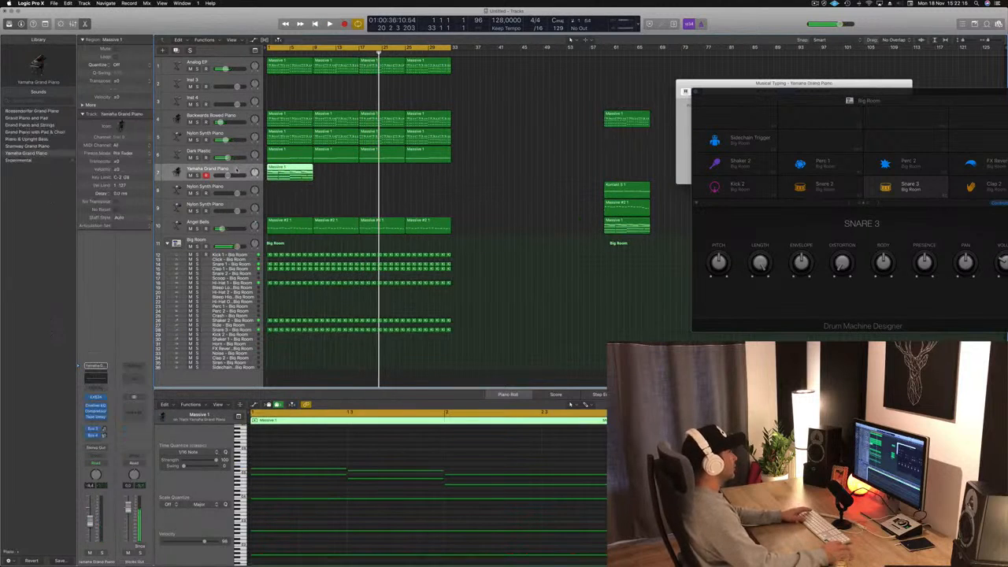
# Step: Balance the Yamaha Grand Piano track during playback, setting its volume to about -13 dB
pyautogui.press('space')
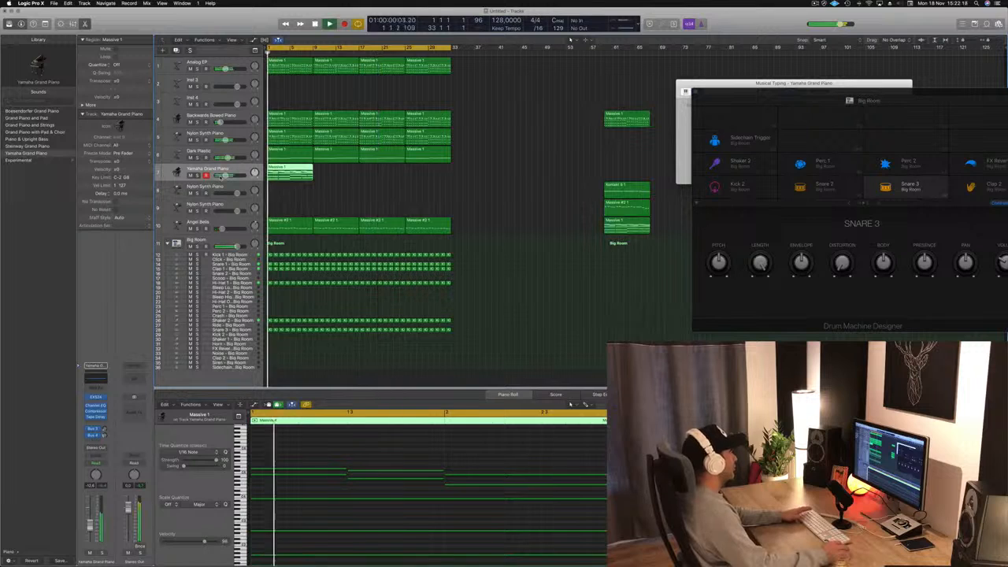
pyautogui.moveTo(225, 176); pyautogui.dragTo(222, 176)
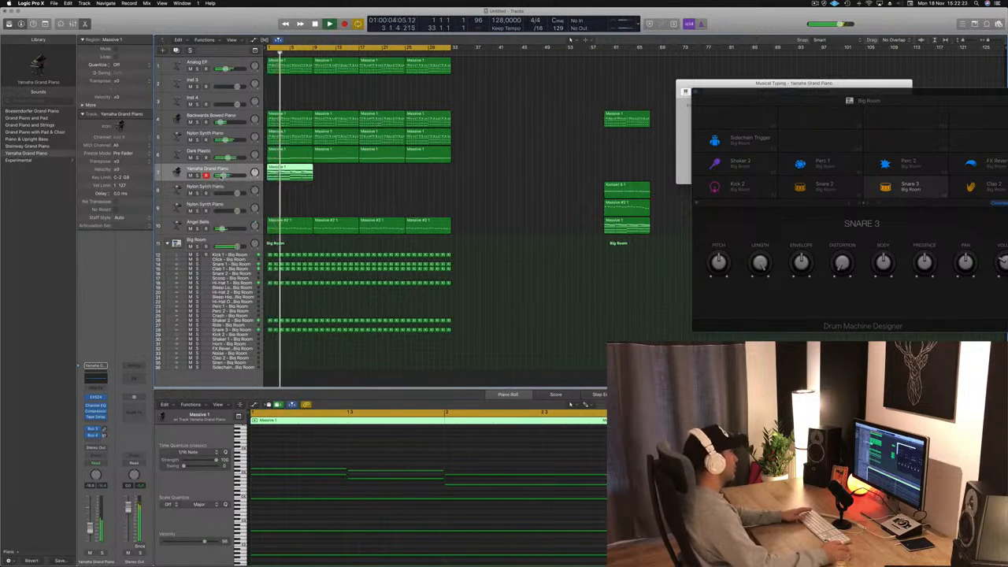
pyautogui.moveTo(222, 176); pyautogui.dragTo(226, 177)
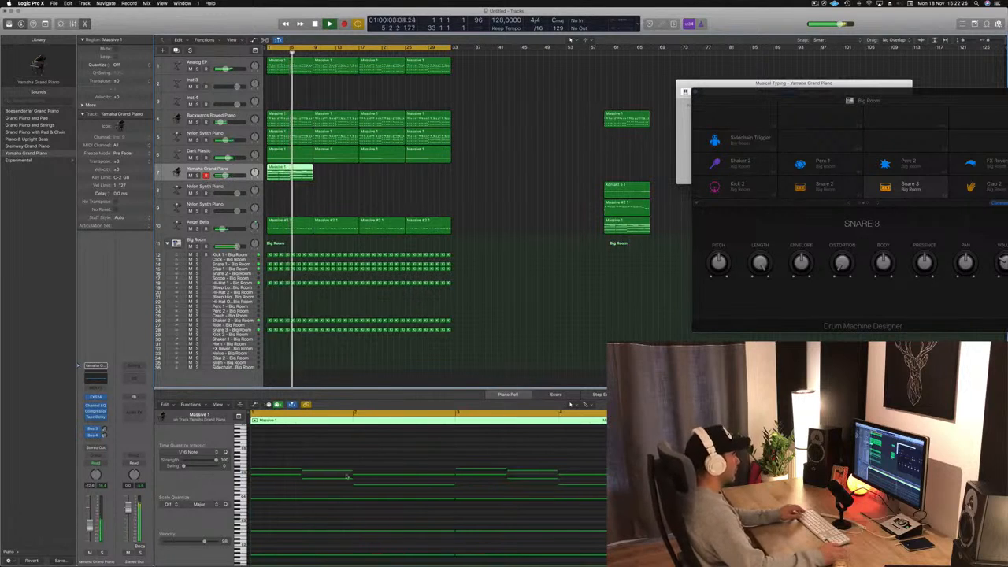
# Step: Audition the Yamaha Grand Piano chords soloed from the start, turn solo off and play them with the full mix
pyautogui.press('space')
pyautogui.press('space')
pyautogui.press('space')
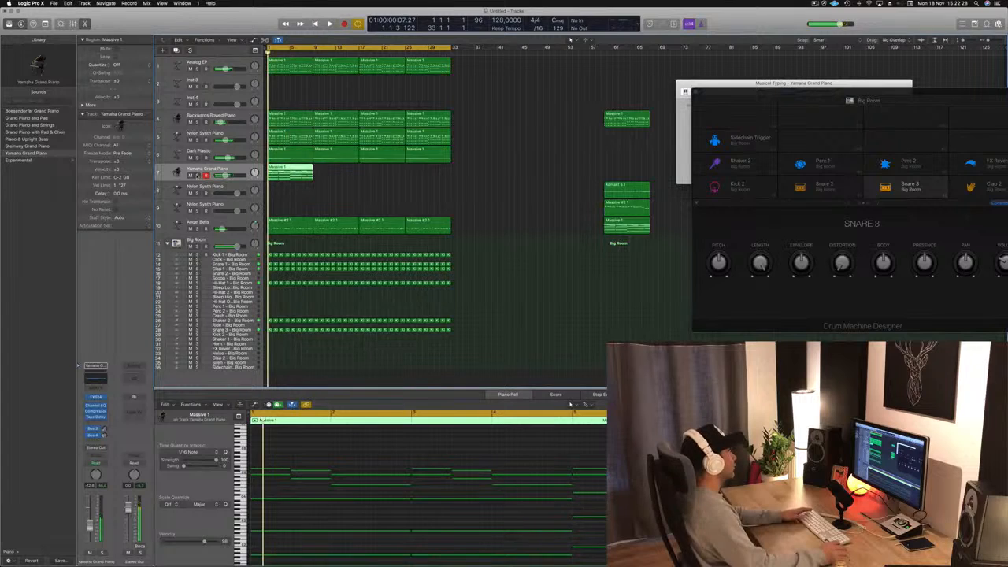
pyautogui.click(197, 176)
pyautogui.press('space')
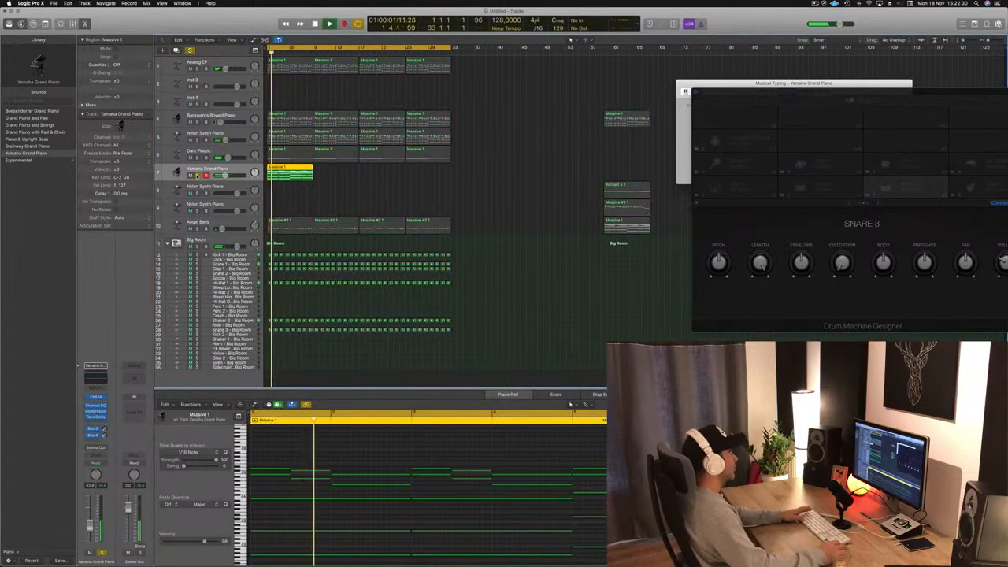
pyautogui.click(197, 175)
pyautogui.press('space')
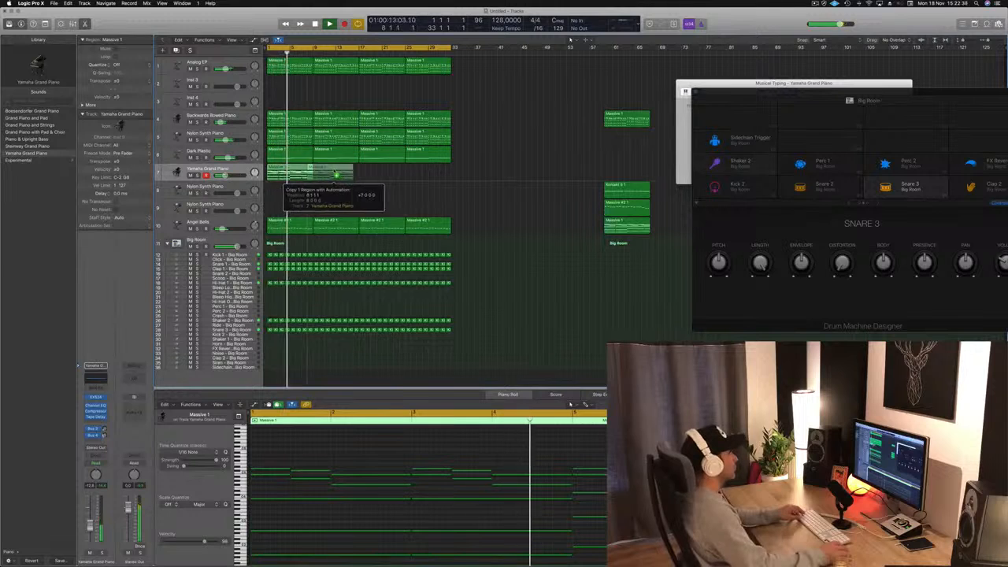
# Step: Copy the eight-bar Yamaha Grand Piano region three times to fill 32 bars and select all regions on its track
pyautogui.moveTo(345, 173); pyautogui.dragTo(289, 170)
pyautogui.press('space')
pyautogui.press('space')
pyautogui.click(235, 170)
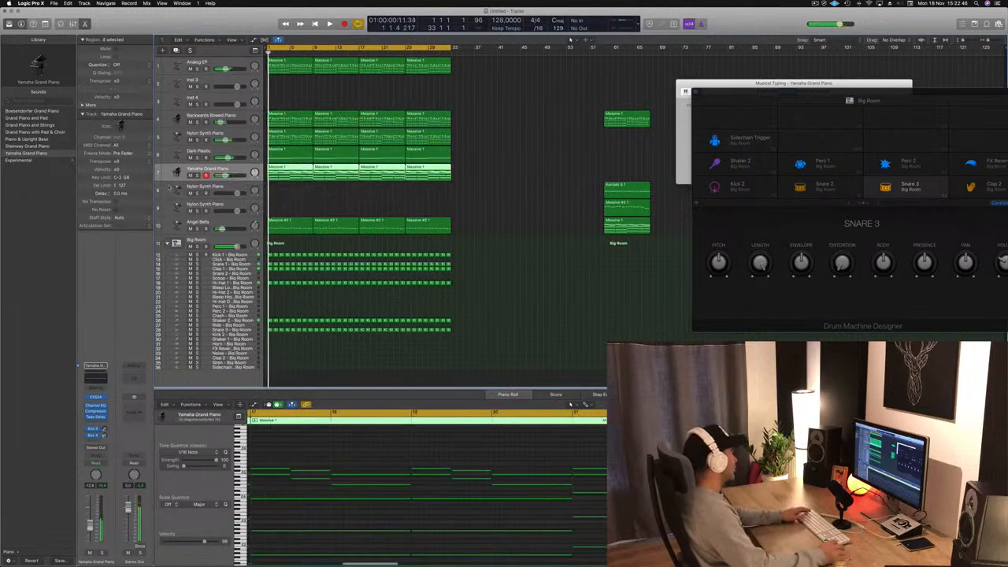
# Step: Insert an Arpeggiator MIDI effect on the Yamaha Grand Piano track and audition it during playback, toggling solo on and off
pyautogui.click(94, 390)
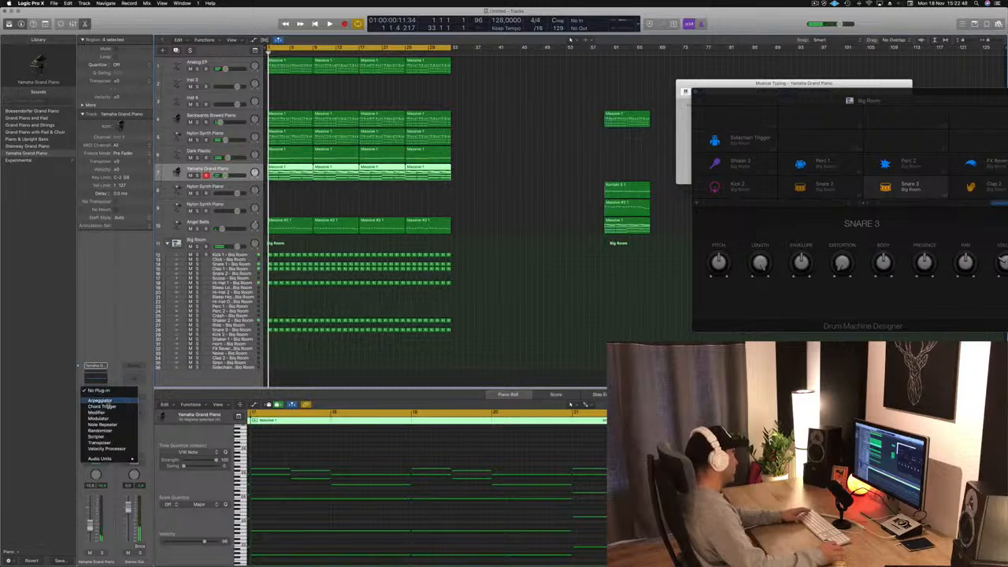
pyautogui.click(102, 407)
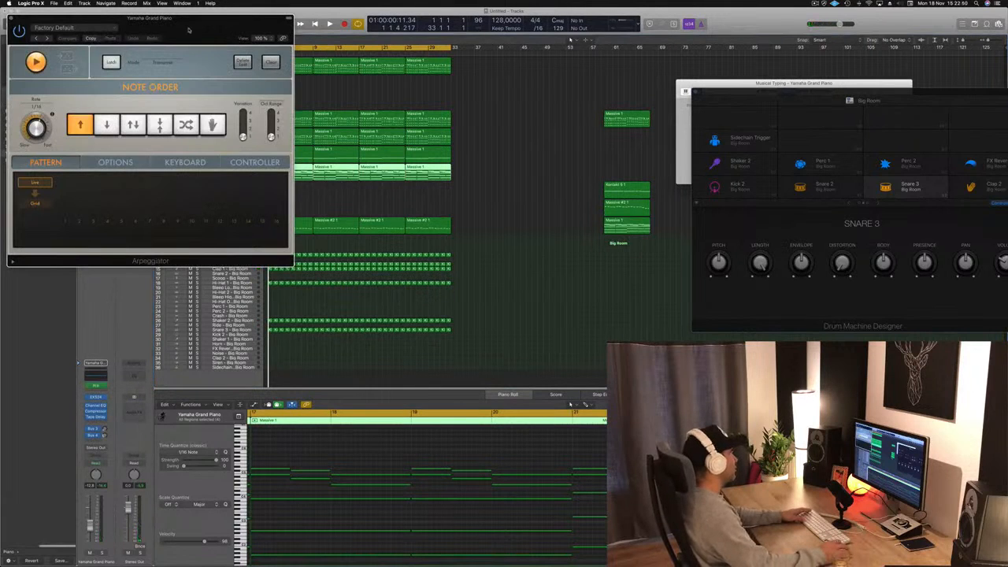
pyautogui.moveTo(188, 30); pyautogui.dragTo(827, 115)
pyautogui.press('space')
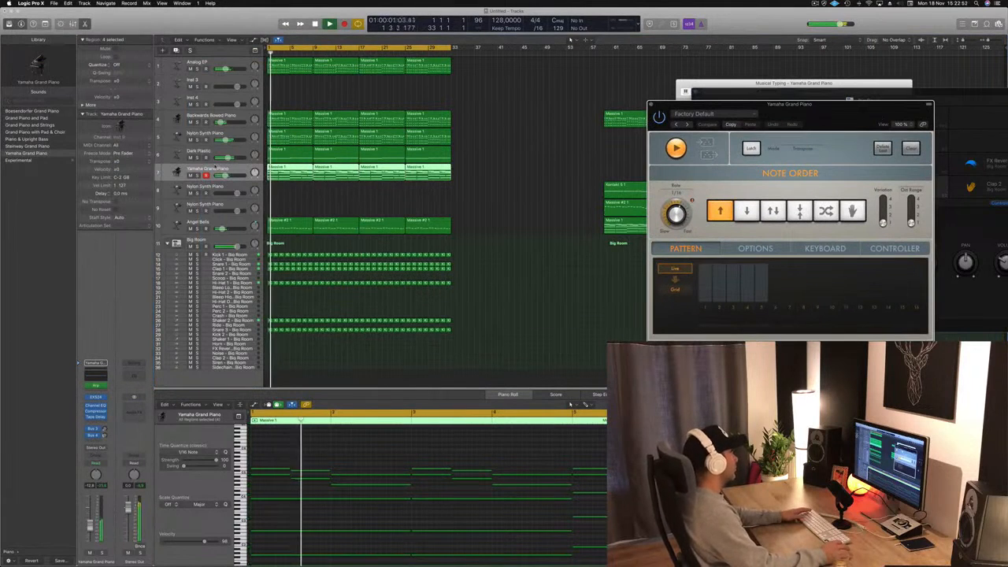
pyautogui.click(102, 553)
pyautogui.click(102, 554)
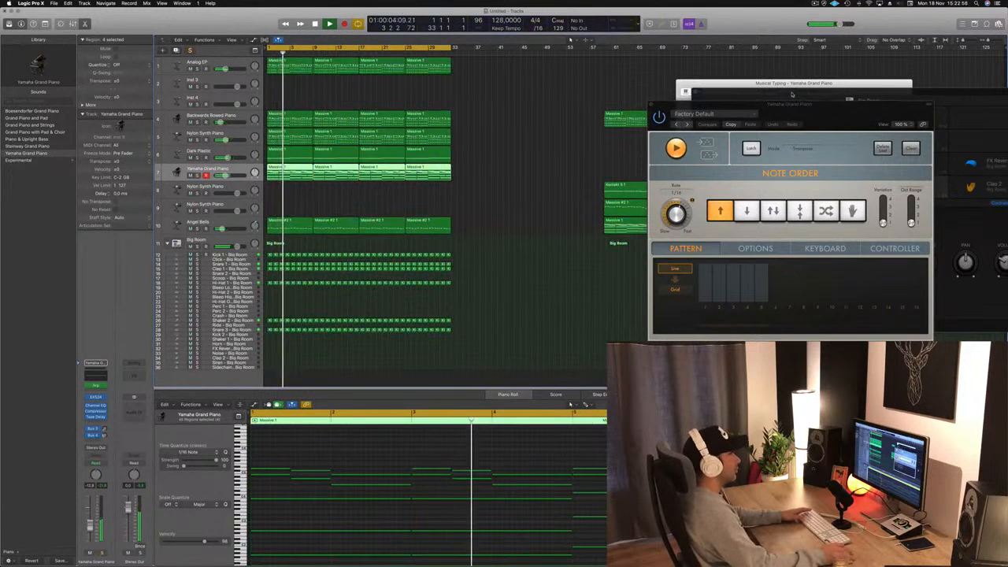
# Step: Bypass the Arpeggiator on the Yamaha Grand Piano track, close its window and play the arrangement
pyautogui.moveTo(717, 107); pyautogui.dragTo(471, 121)
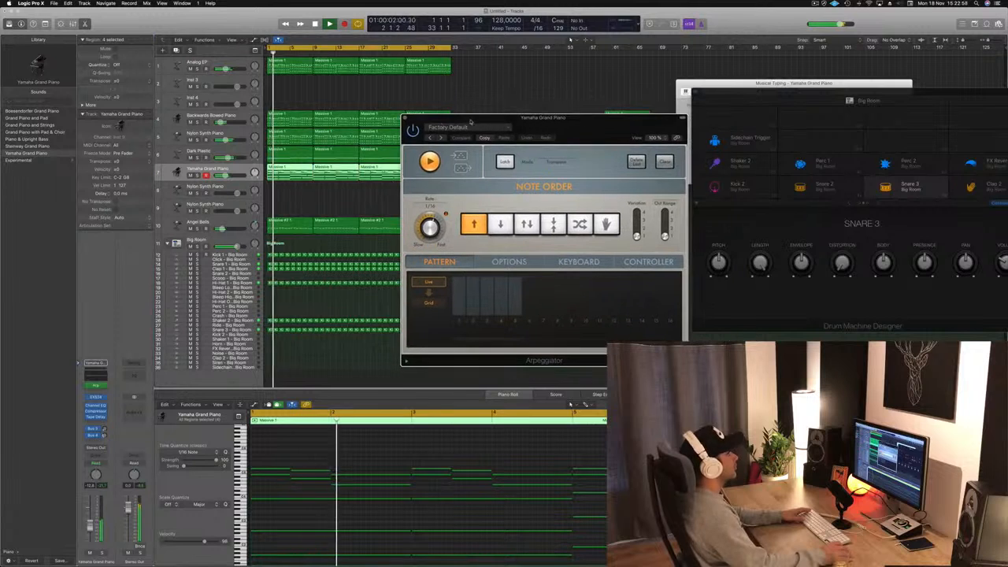
pyautogui.click(406, 119)
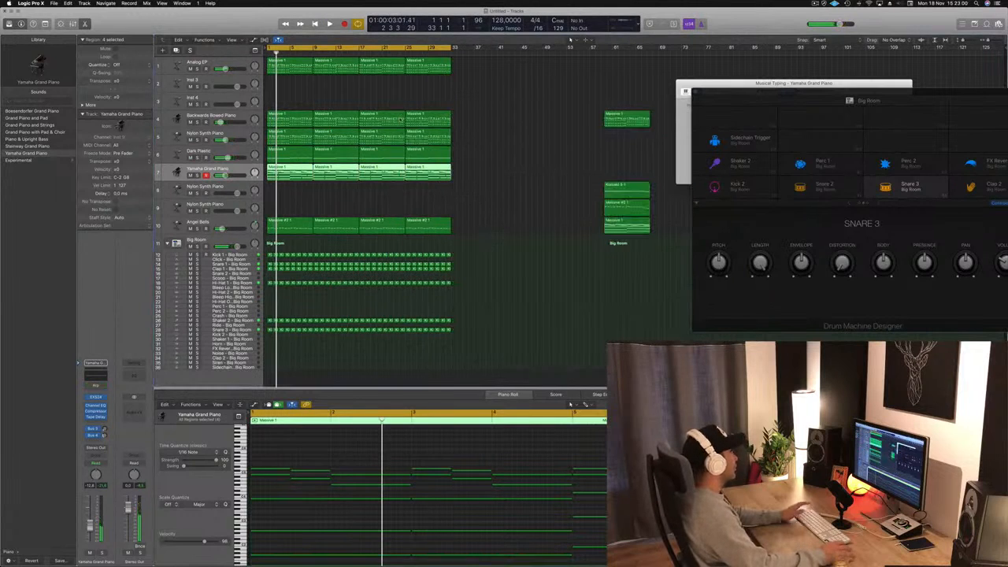
pyautogui.press('space')
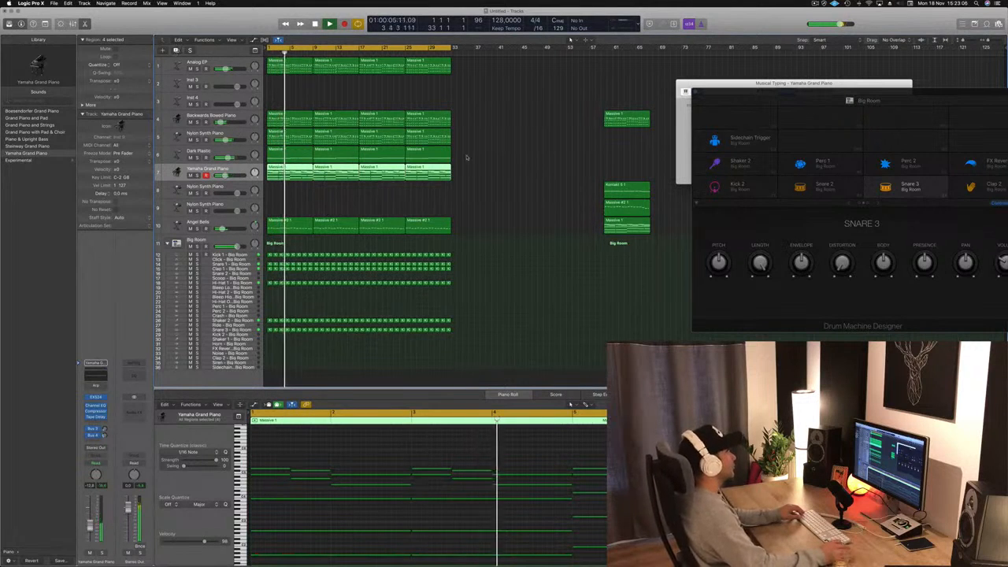
# Step: Duplicate the Yamaha Grand Piano track, copy its four regions to the new track and play it with that track selected
pyautogui.press('super+d')
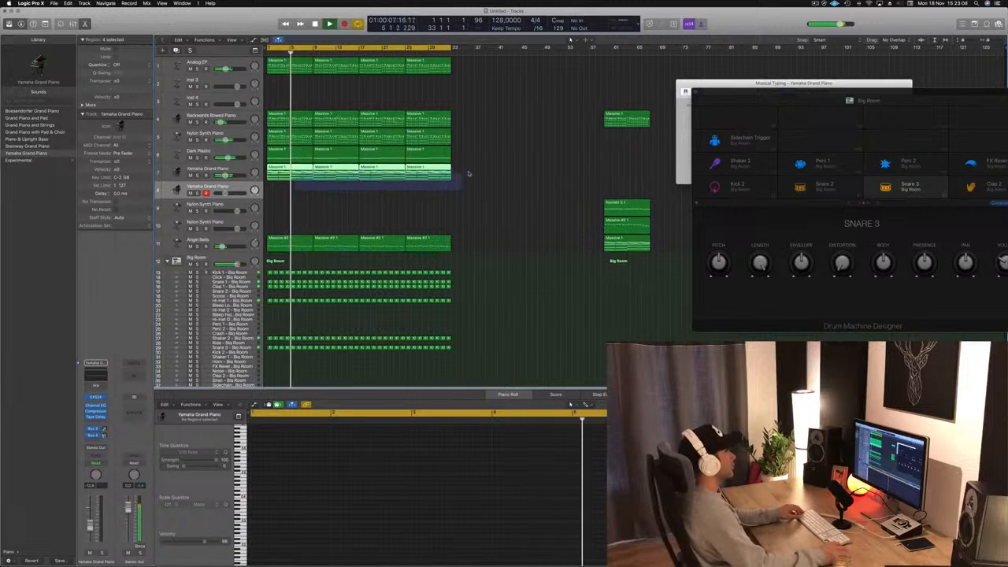
pyautogui.click(288, 167)
pyautogui.moveTo(285, 167)
pyautogui.mouseDown()
pyautogui.moveTo(272, 189)
pyautogui.moveTo(242, 187)
pyautogui.moveTo(274, 169)
pyautogui.mouseUp()
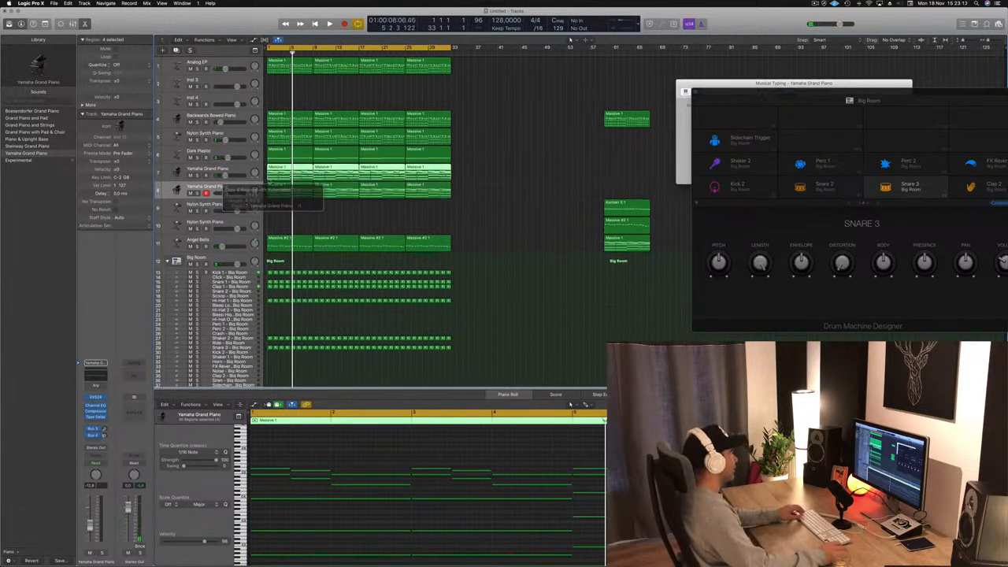
pyautogui.press('space')
pyautogui.click(230, 190)
pyautogui.press('space')
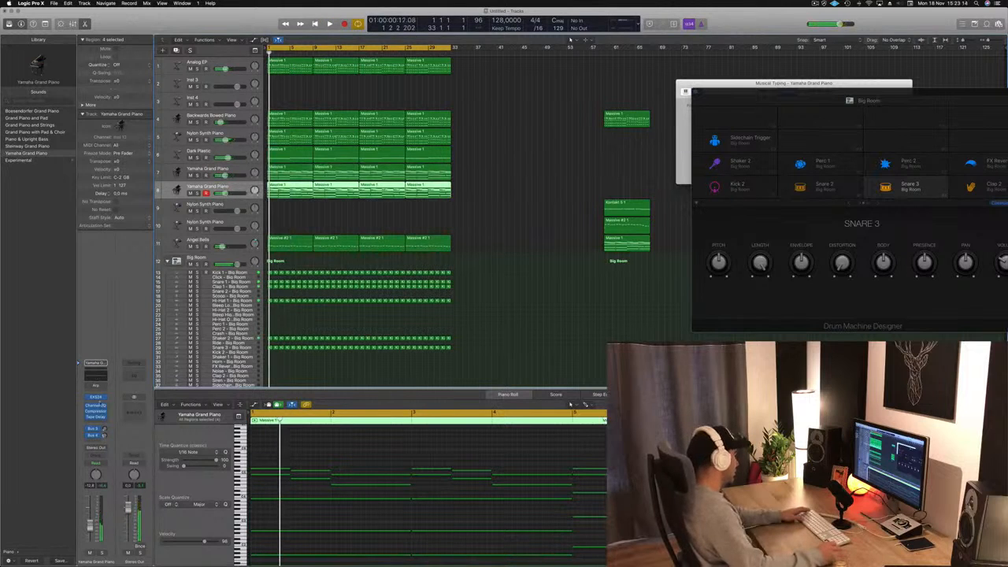
# Step: Replace the duplicated piano track's instrument with a stereo Alchemy synth and move its window clear of the track list
pyautogui.click(104, 397)
pyautogui.moveTo(120, 376)
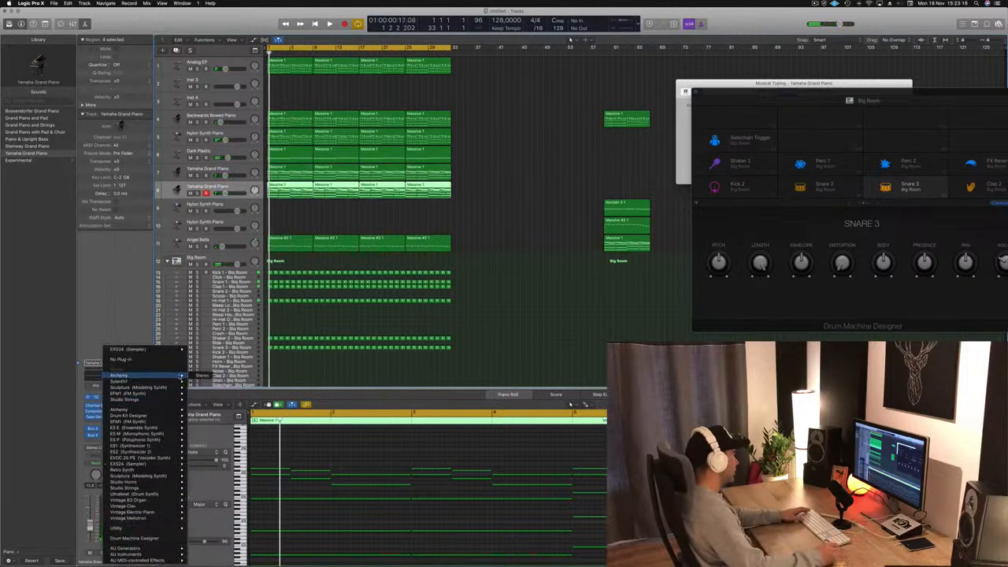
pyautogui.click(202, 376)
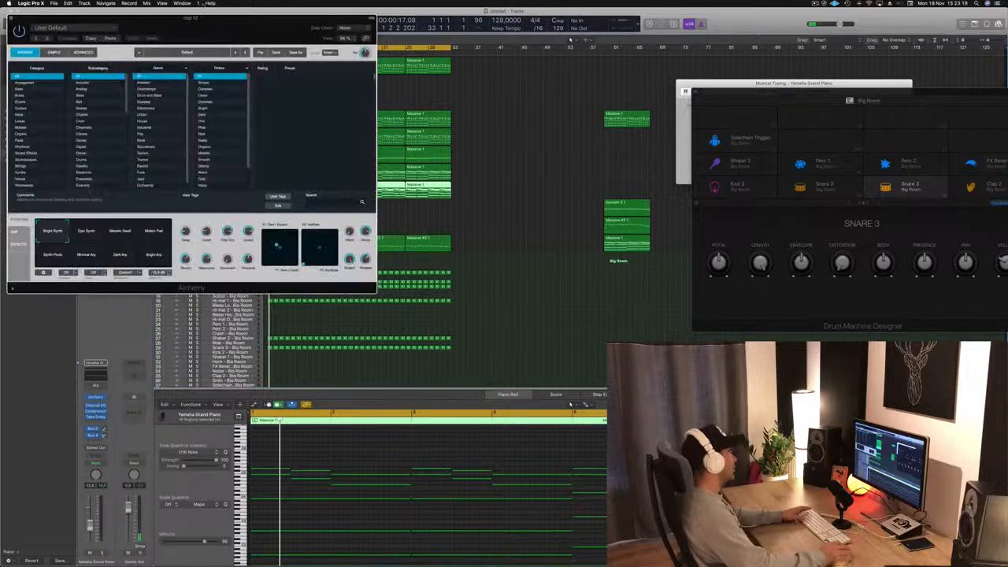
pyautogui.moveTo(200, 32); pyautogui.dragTo(475, 81)
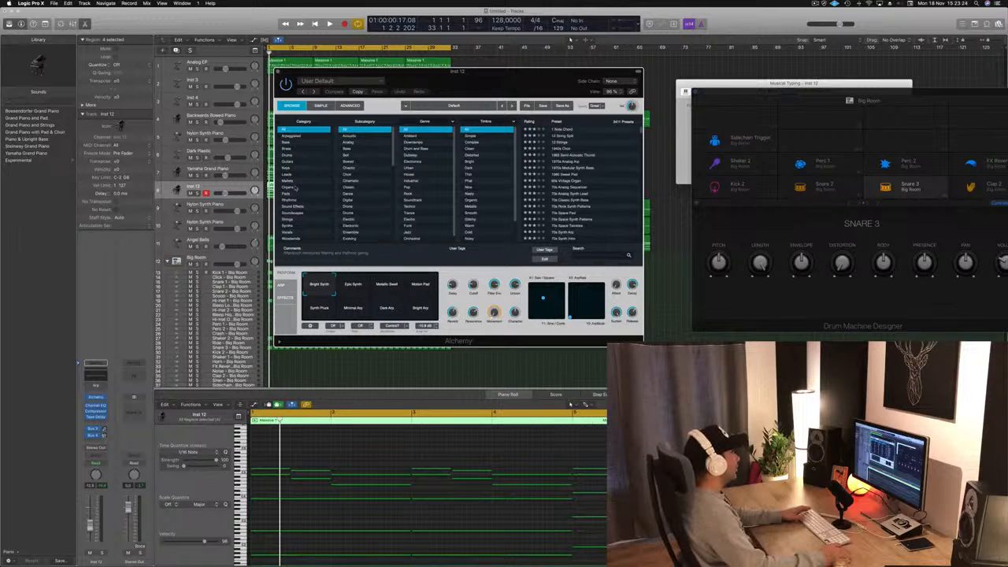
# Step: Filter the Alchemy presets to the Pads category and browse the preset list
pyautogui.click(295, 193)
pyautogui.scroll(-10, 585, 176)
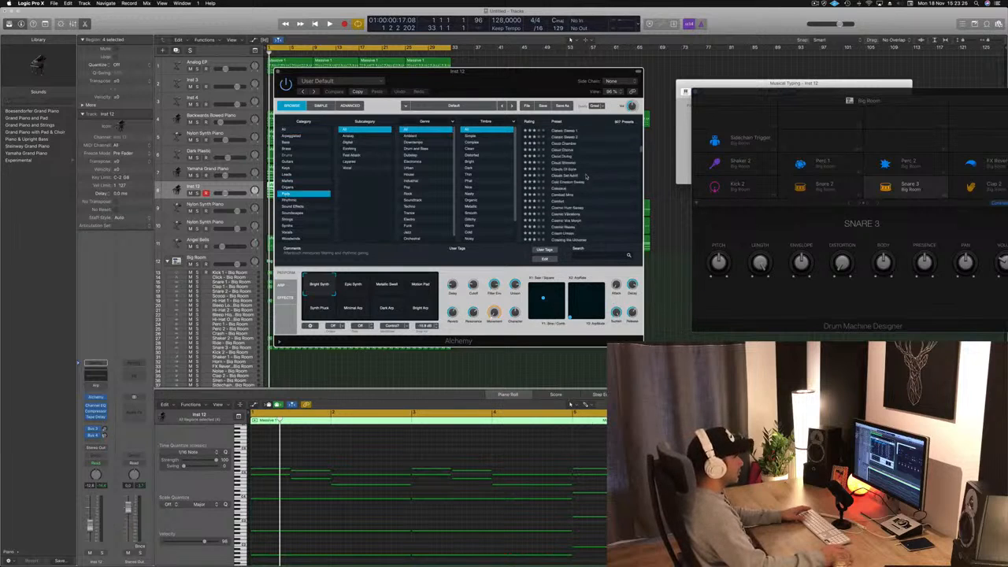
# Step: Load the Dark Veil pad preset into Alchemy on the Inst 12 track and play the arrangement
pyautogui.scroll(-5, 586, 176)
pyautogui.scroll(-3, 601, 172)
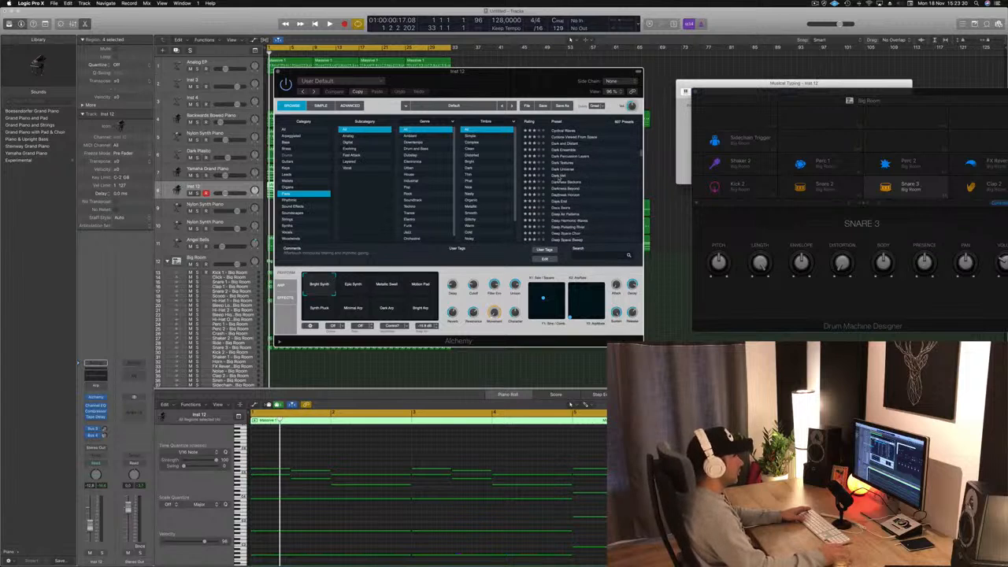
pyautogui.moveTo(496, 75); pyautogui.dragTo(764, 76)
pyautogui.press('space')
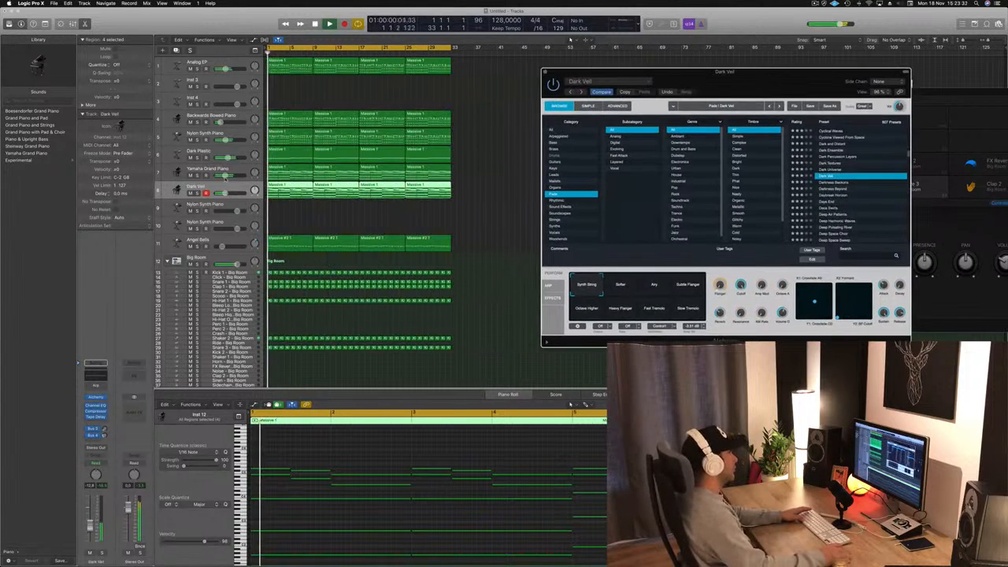
# Step: Adjust the Dark Veil track's volume during playback, checking the track soloed and in the mix
pyautogui.moveTo(225, 193); pyautogui.dragTo(228, 194)
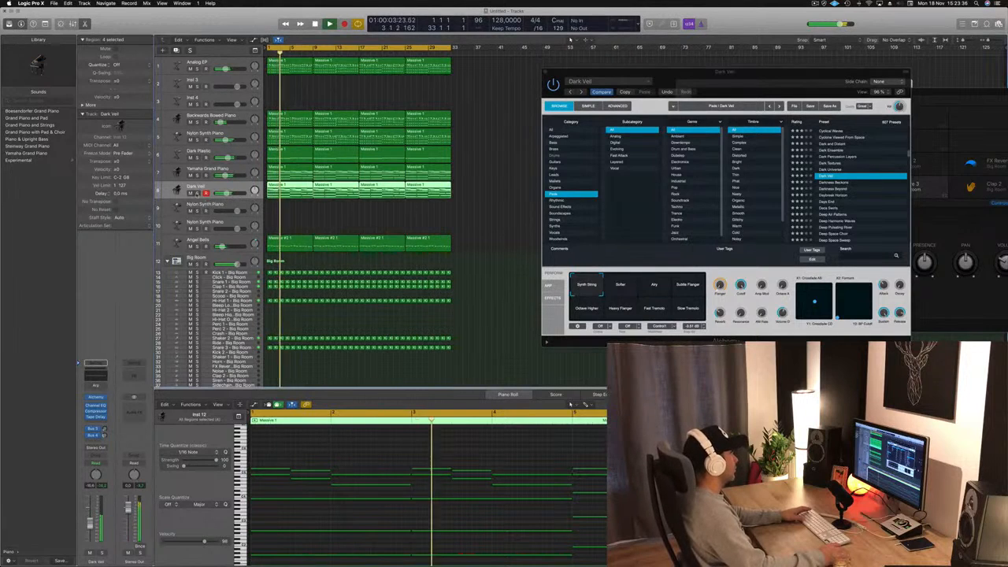
pyautogui.click(196, 193)
pyautogui.click(197, 193)
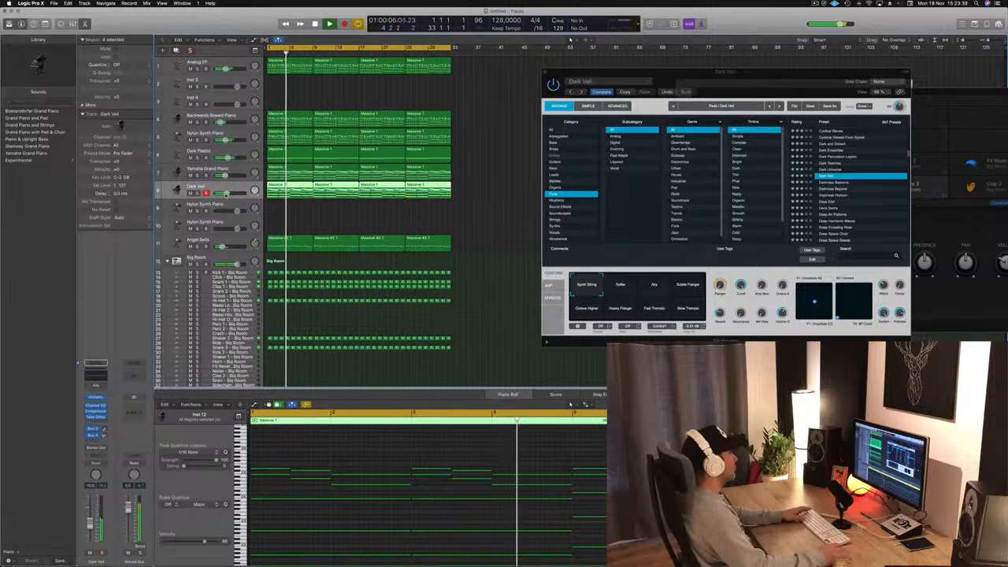
pyautogui.moveTo(226, 193); pyautogui.dragTo(224, 193)
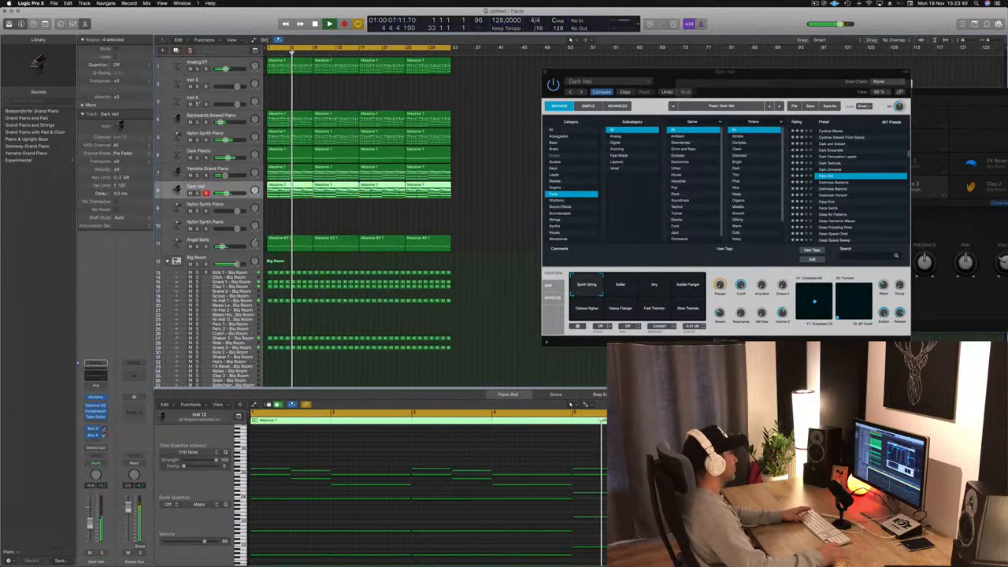
# Step: Enable the low cut in Dark Veil's Channel EQ and set it to 215 Hz at 24 dB/Oct
pyautogui.click(96, 405)
pyautogui.click(55, 138)
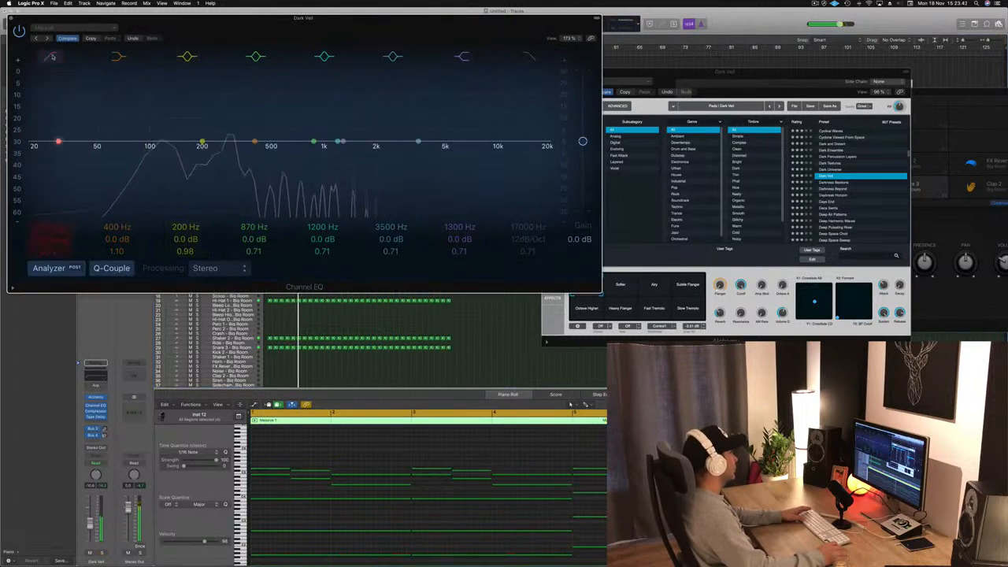
pyautogui.moveTo(56, 138); pyautogui.dragTo(225, 148)
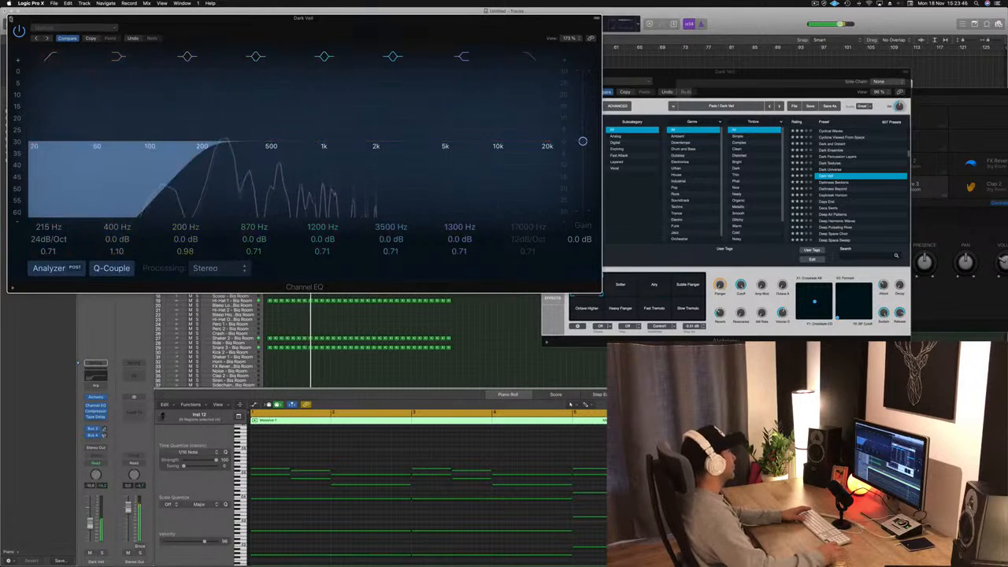
pyautogui.click(10, 17)
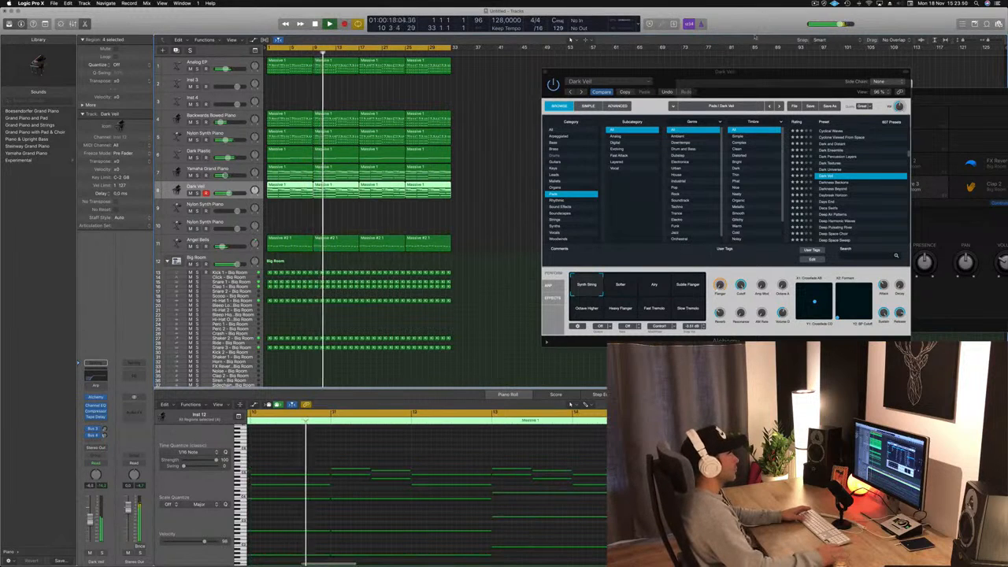
# Step: Try the Softer and Airy variations of Dark Veil, comparing the track soloed and in the mix
pyautogui.moveTo(755, 75); pyautogui.dragTo(630, 61)
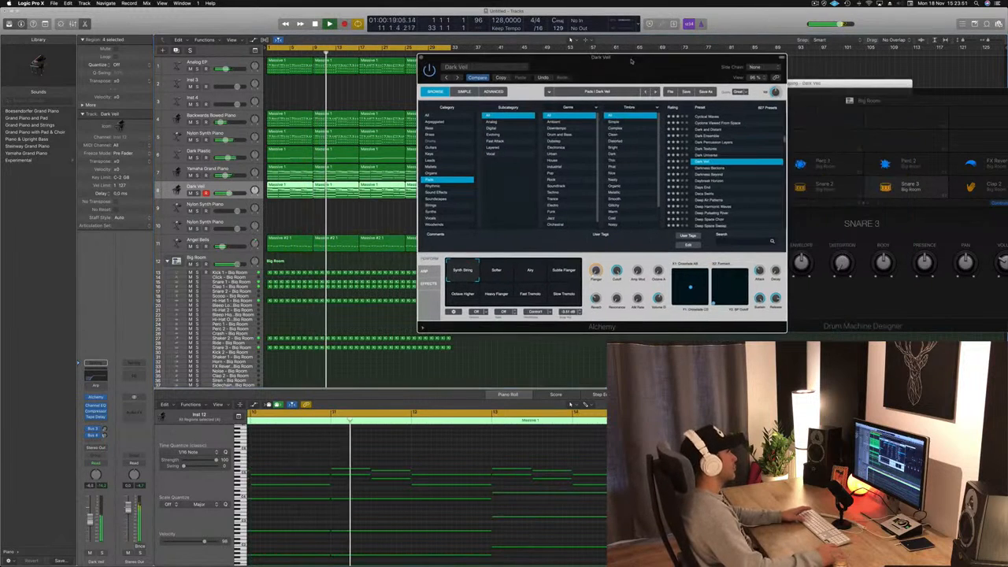
pyautogui.click(506, 271)
pyautogui.click(529, 272)
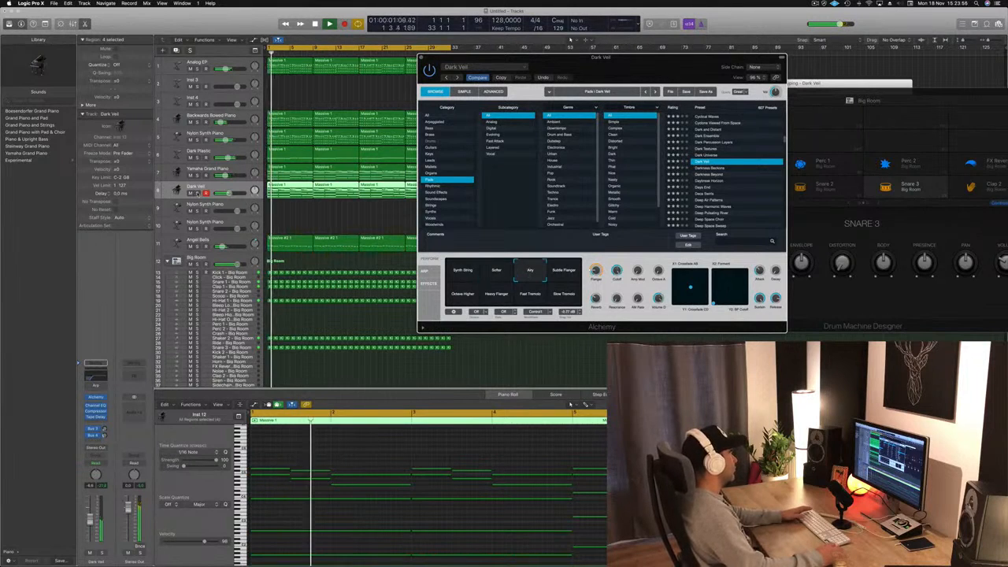
pyautogui.click(197, 193)
pyautogui.press('s')
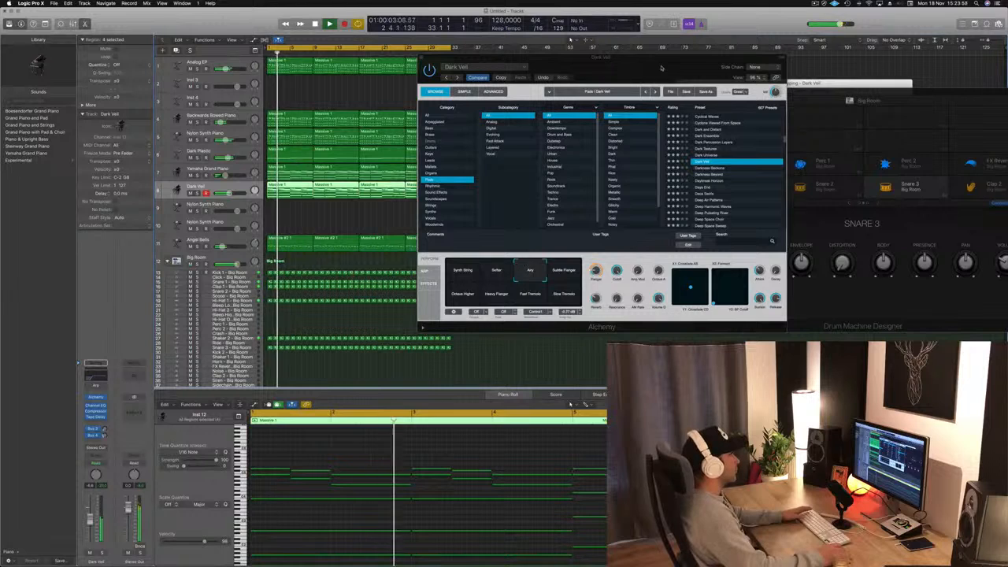
pyautogui.moveTo(662, 67); pyautogui.dragTo(665, 57)
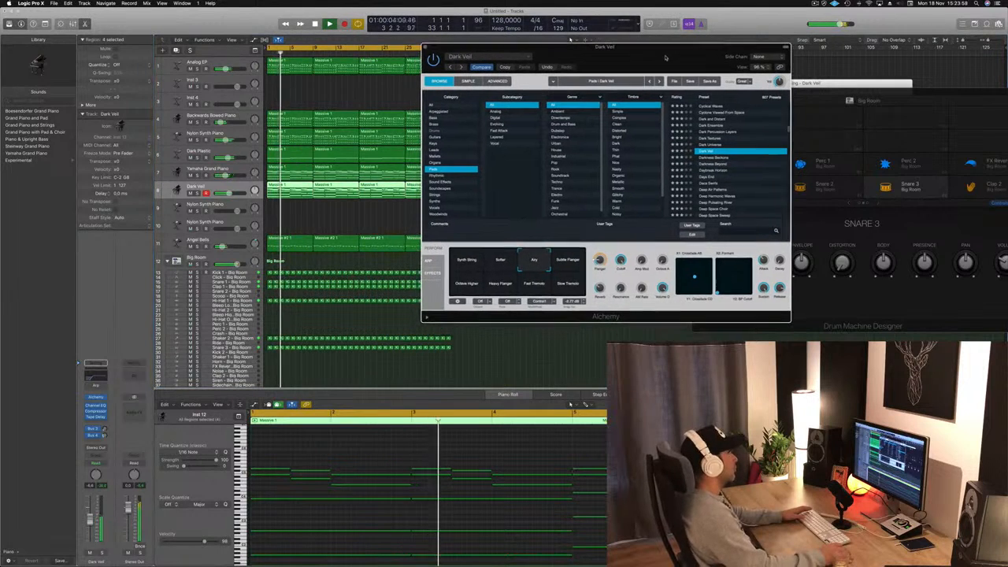
# Step: Try the Subtle Flanger and Octave Higher variations of Dark Veil, checking the track soloed and in the mix
pyautogui.click(574, 264)
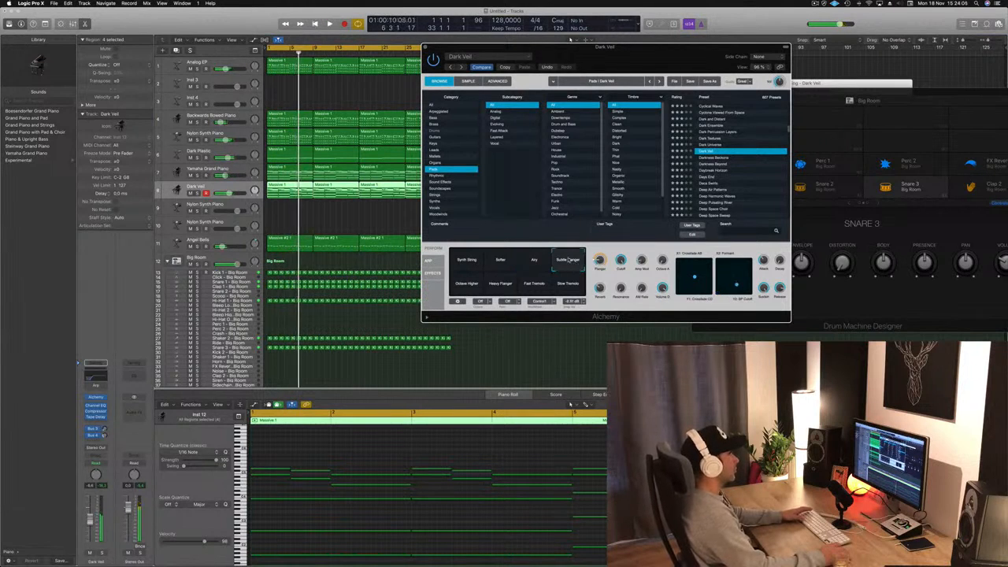
pyautogui.click(467, 289)
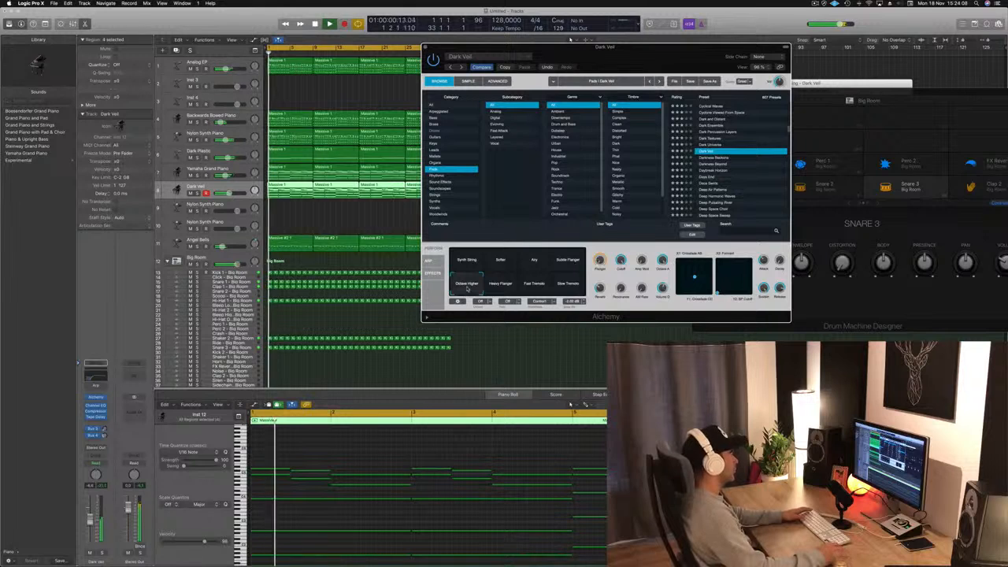
pyautogui.press('space')
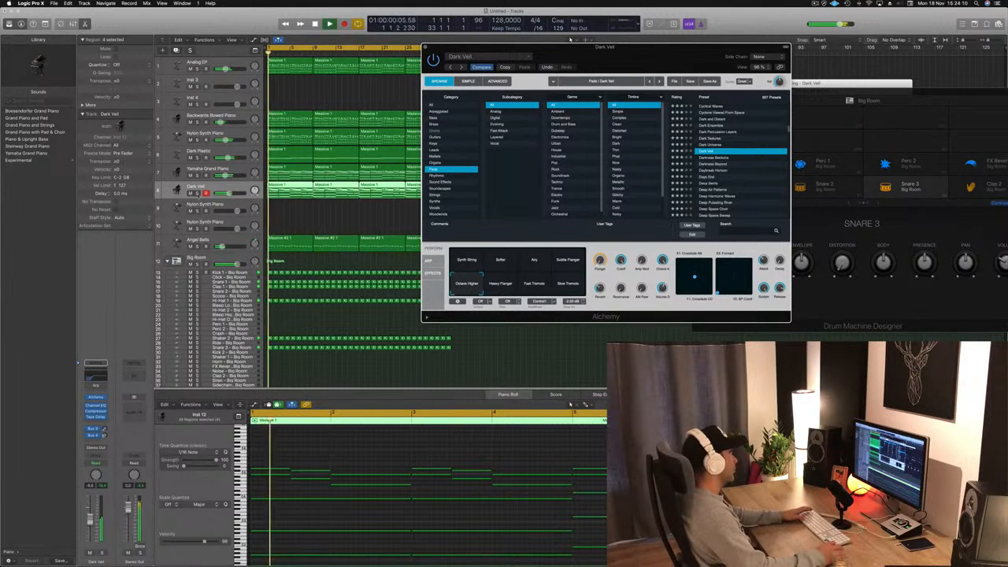
pyautogui.click(199, 193)
pyautogui.click(198, 194)
# Step: Try the Heavy Flanger, Fast Tremolo and Slow Tremolo variations of Dark Veil during playback
pyautogui.click(502, 287)
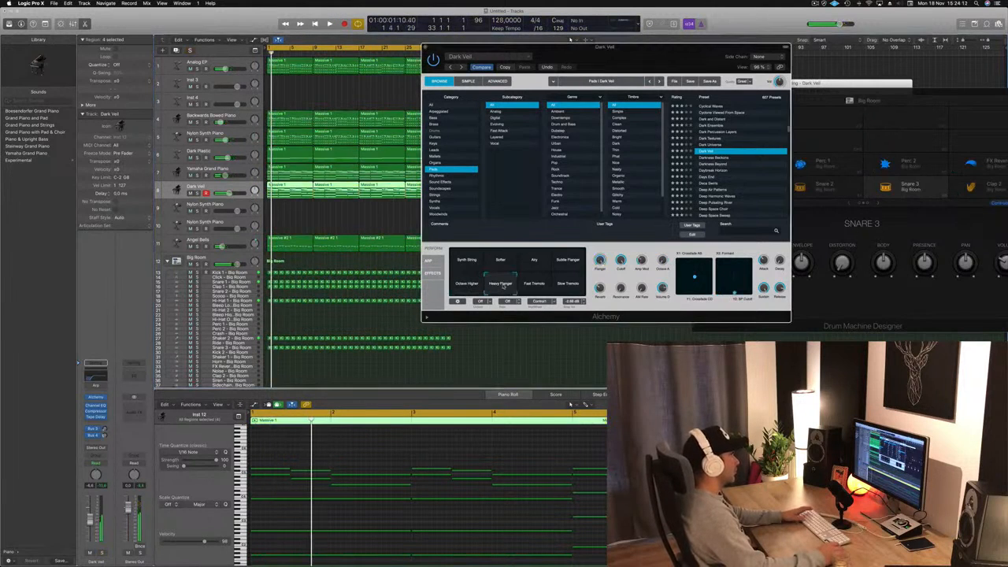
pyautogui.press('space')
pyautogui.click(536, 285)
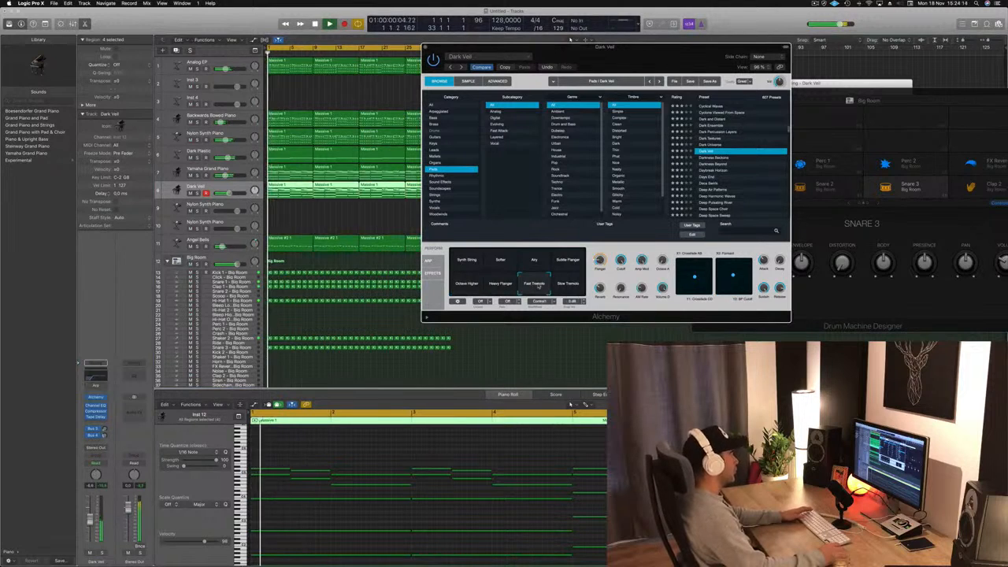
pyautogui.click(559, 287)
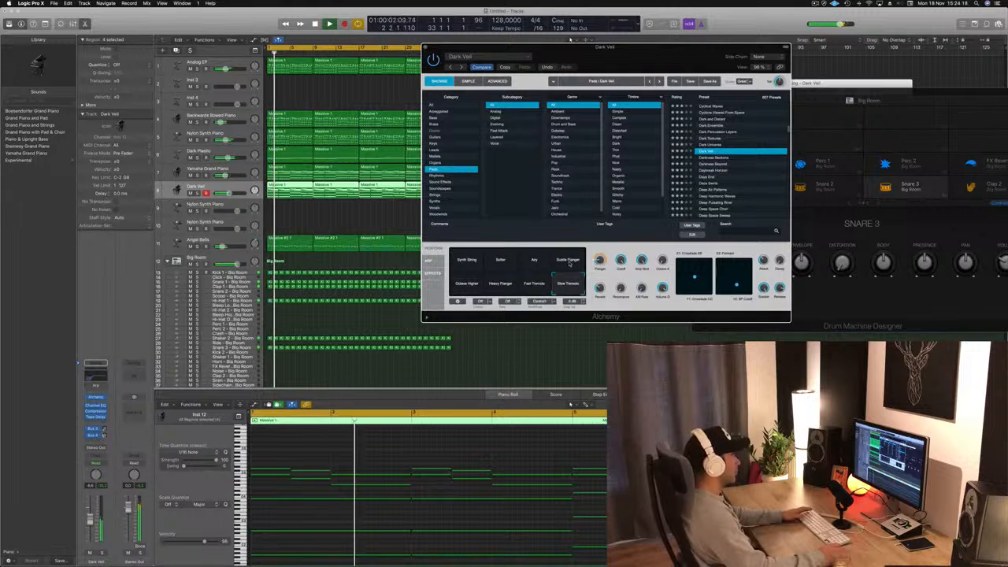
# Step: Compare the soloed Airy variation with Synth String, keep Synth String and unsolo the Dark Veil track
pyautogui.click(534, 263)
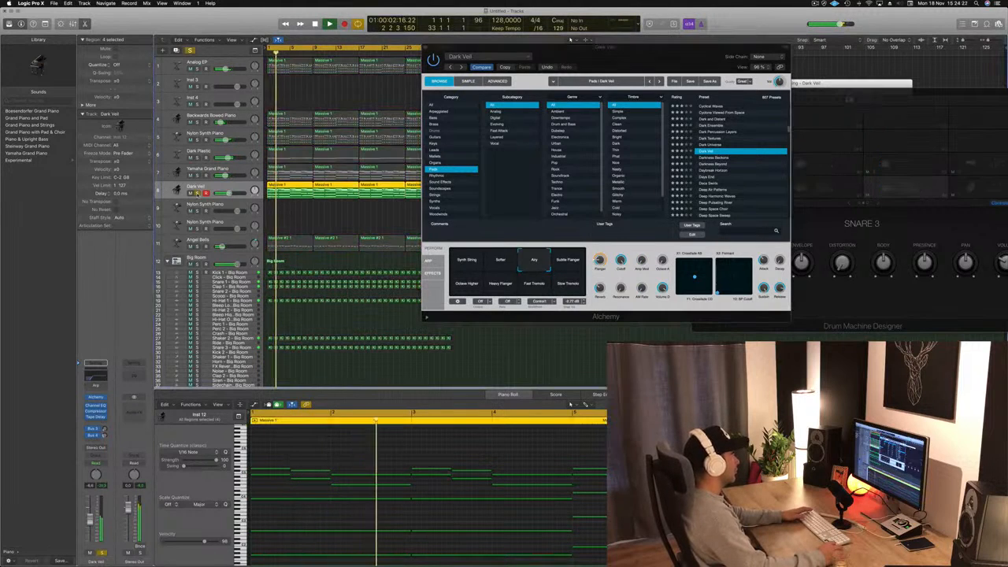
pyautogui.click(467, 263)
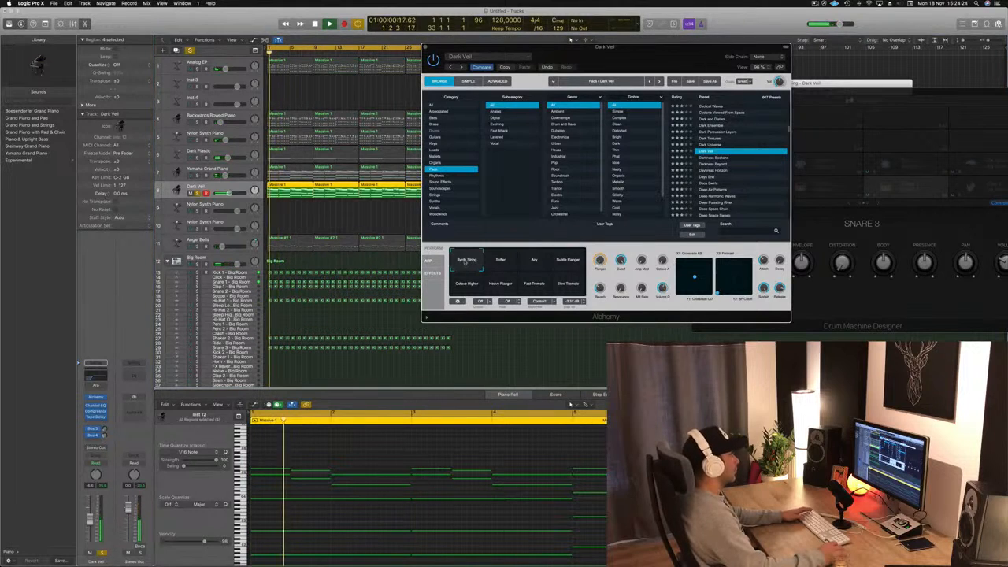
pyautogui.press('space')
pyautogui.click(196, 194)
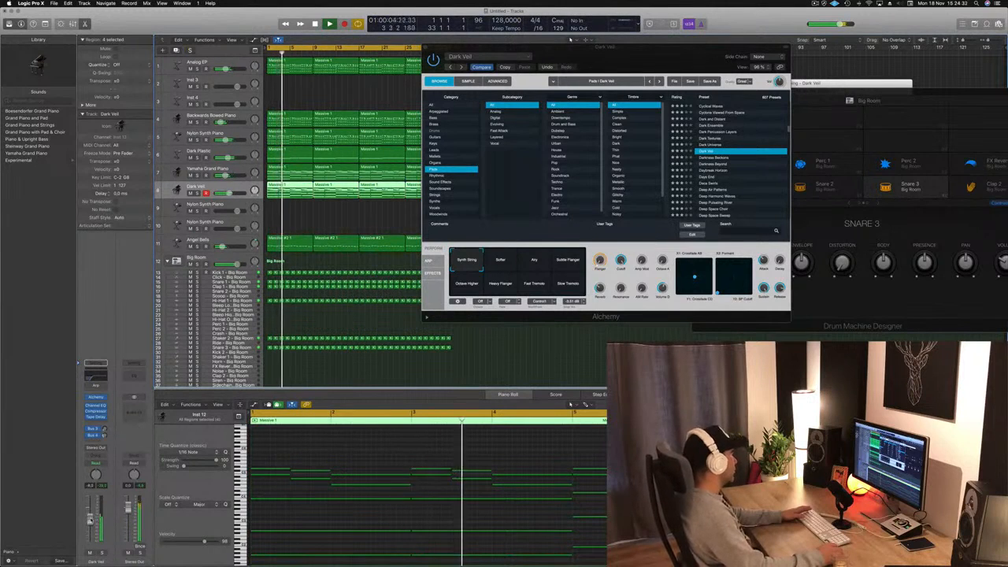
# Step: Close the Alchemy window and lower the Dark Veil channel's volume, comparing the track soloed and in the mix
pyautogui.moveTo(635, 48); pyautogui.dragTo(571, 56)
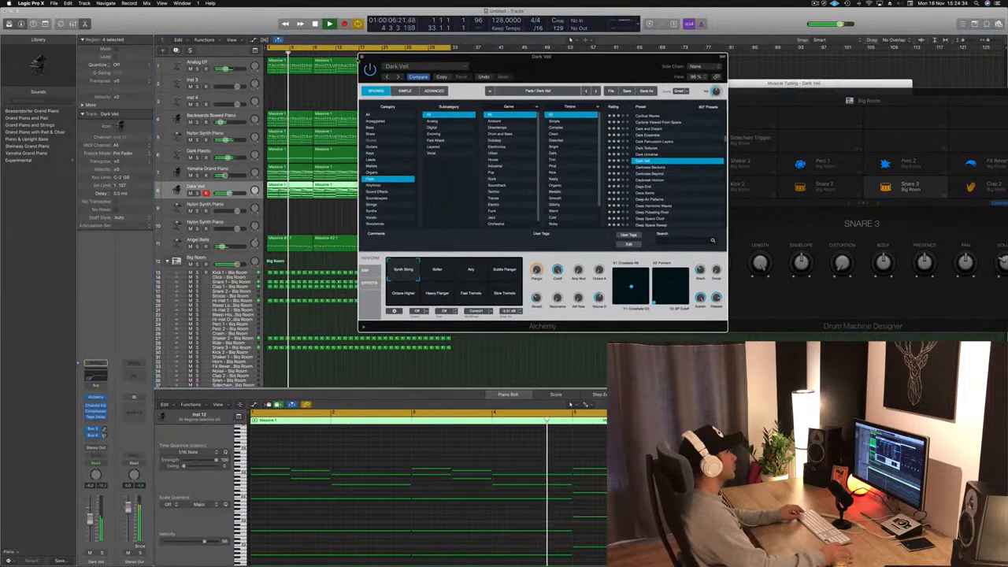
pyautogui.press('super+w')
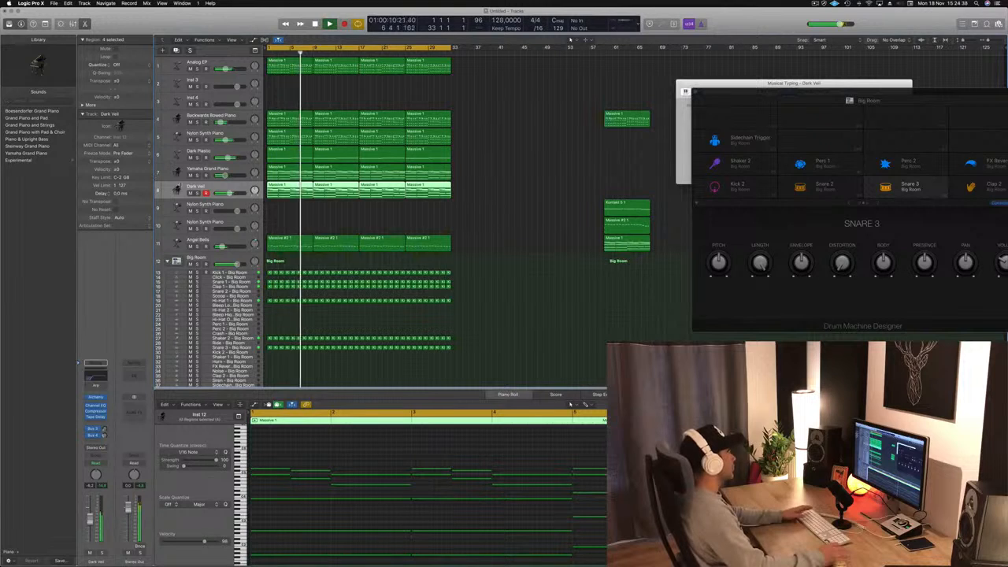
pyautogui.click(197, 192)
pyautogui.click(198, 193)
pyautogui.press('space')
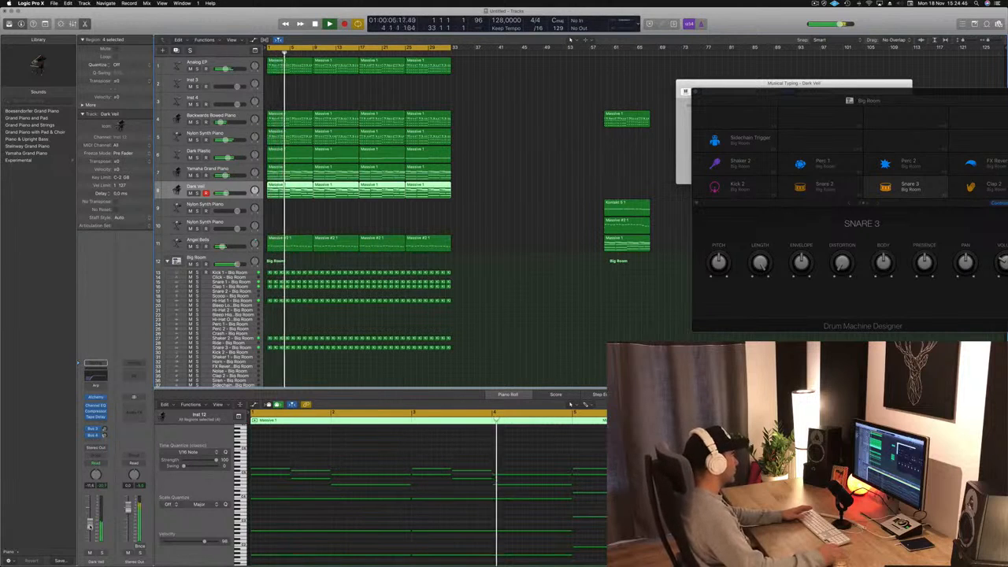
pyautogui.click(103, 554)
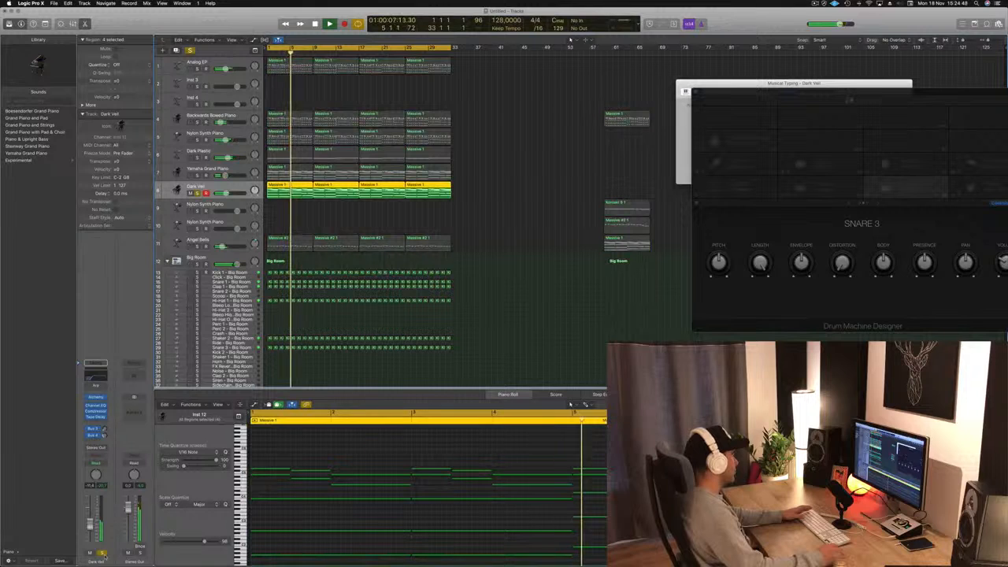
pyautogui.click(103, 554)
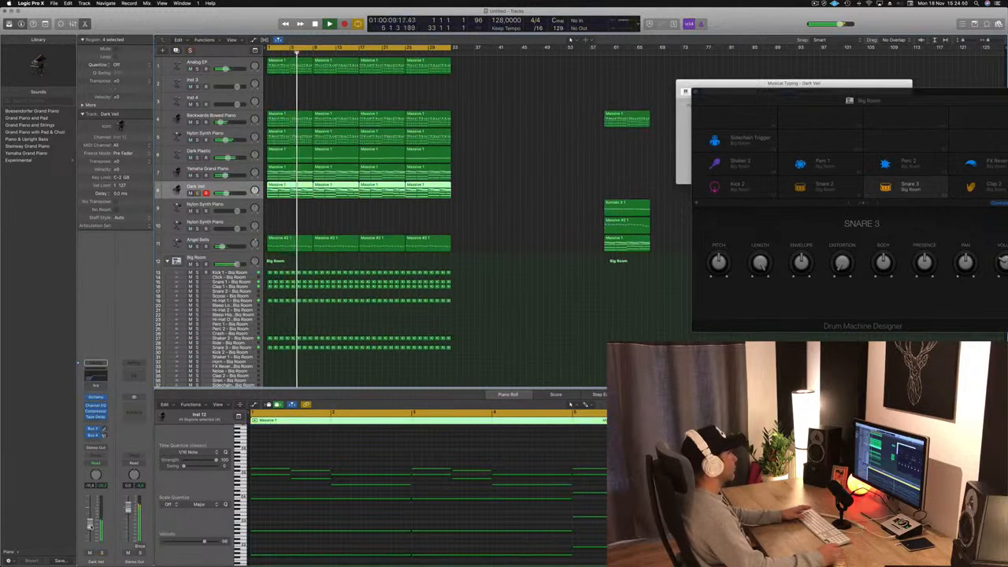
# Step: Stop playback, move the Kontakt 5 1 region onto the Inst 3 track and fill bars 1 to 33 with four copies
pyautogui.click(534, 174)
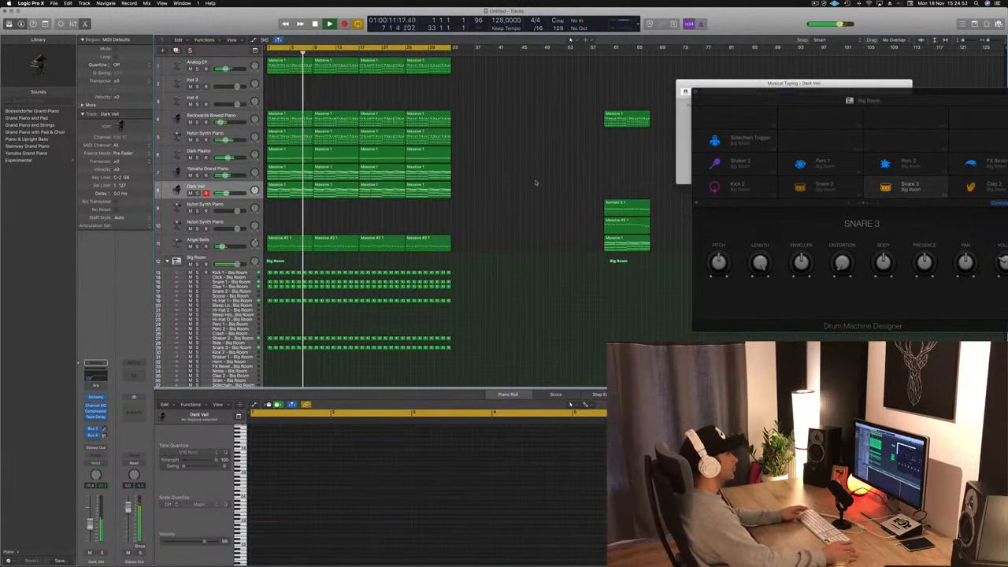
pyautogui.click(626, 226)
pyautogui.press('space')
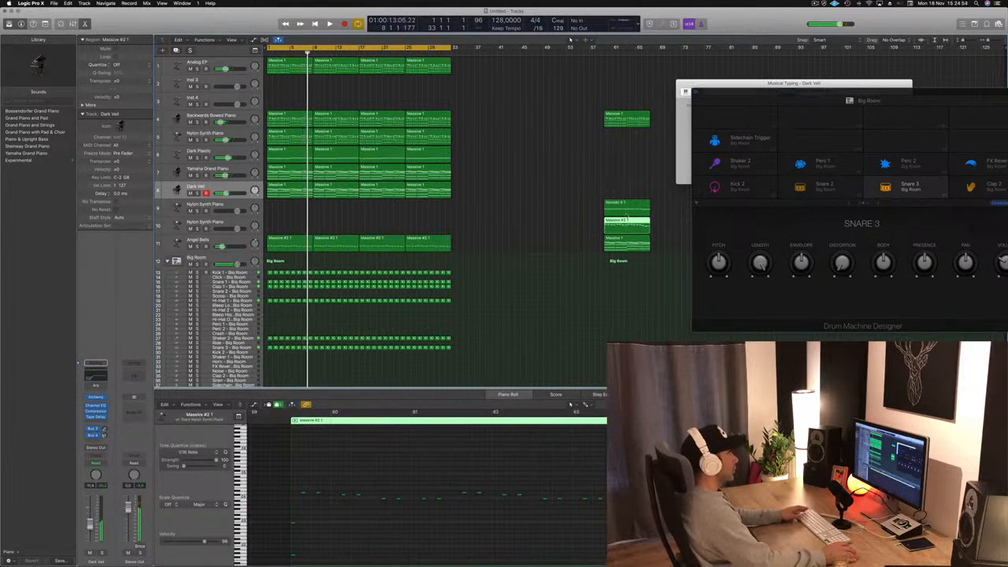
pyautogui.click(625, 208)
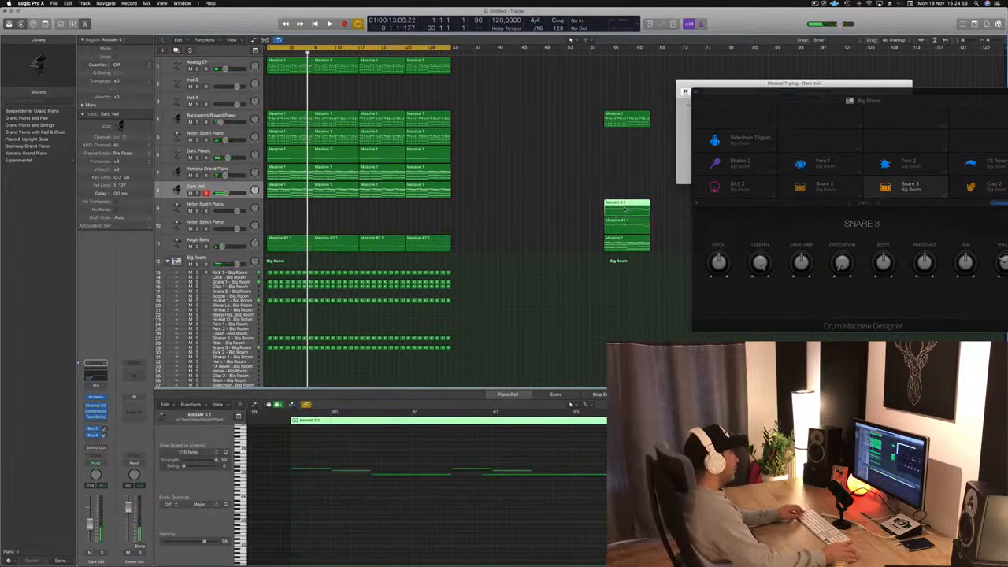
pyautogui.moveTo(624, 209); pyautogui.dragTo(382, 86)
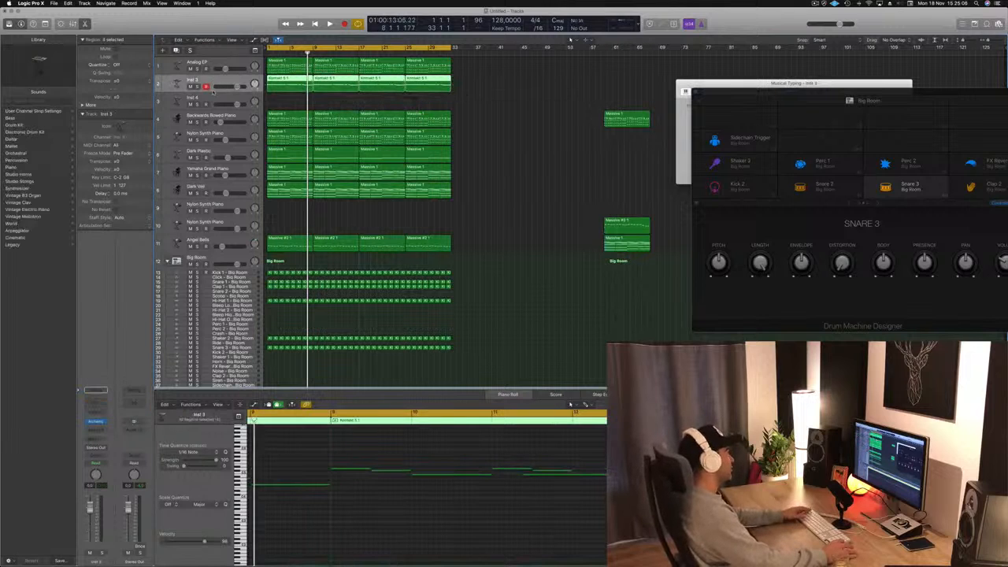
# Step: Enlarge the Inst 3 track and load the Rainy Day Requiem preset from Alchemy's Leads category
pyautogui.moveTo(212, 92); pyautogui.dragTo(214, 140)
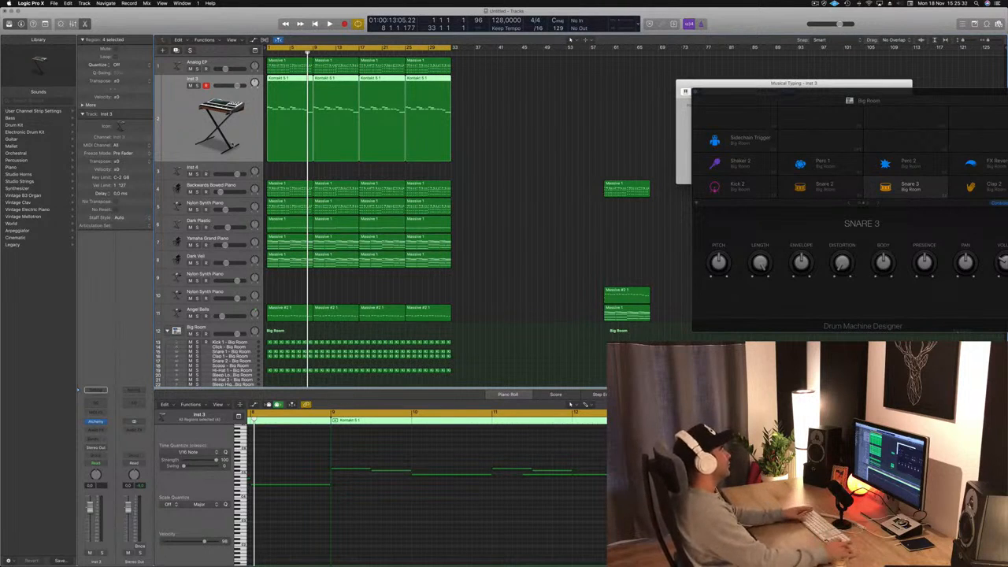
pyautogui.click(95, 422)
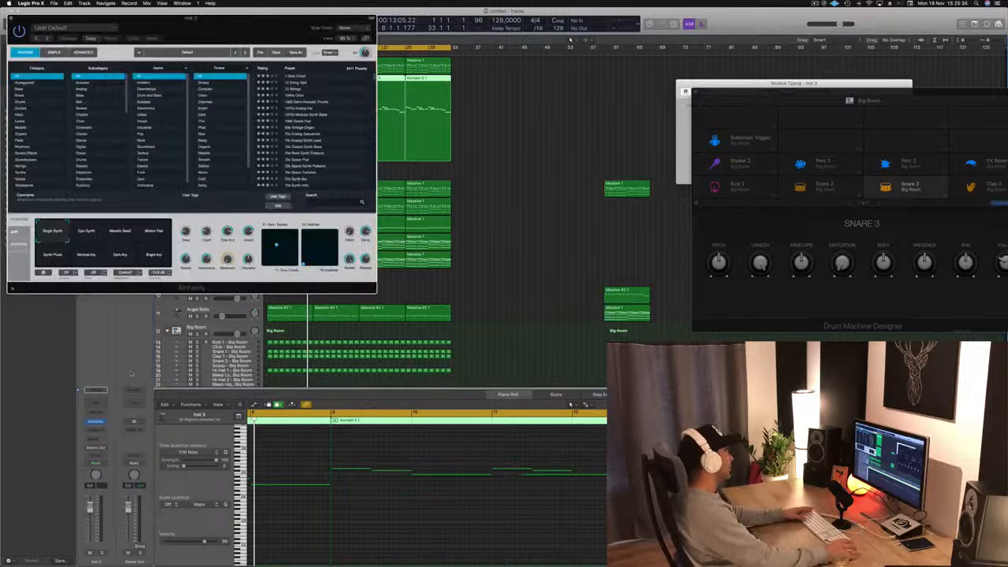
pyautogui.click(23, 120)
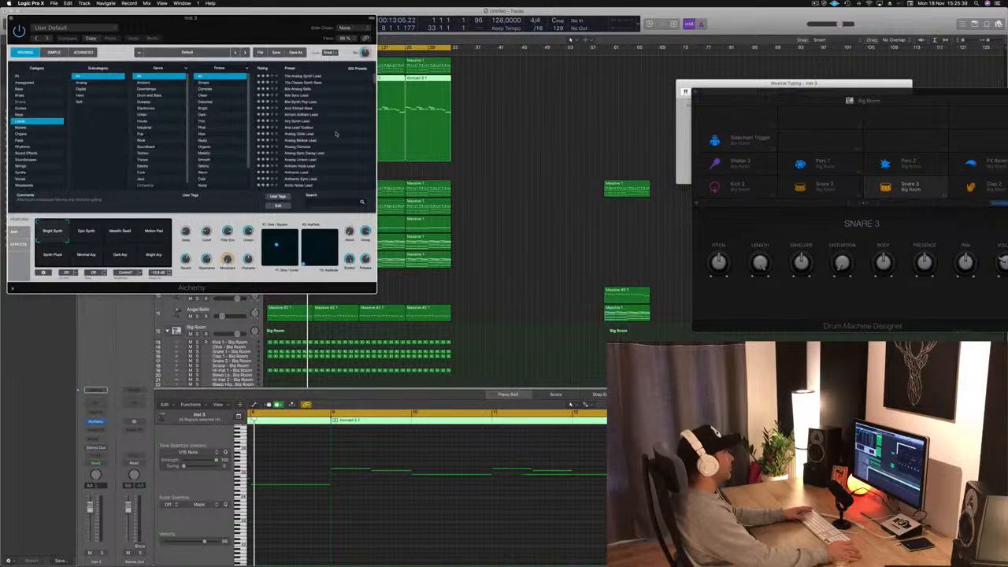
pyautogui.scroll(-15, 336, 134)
pyautogui.click(303, 133)
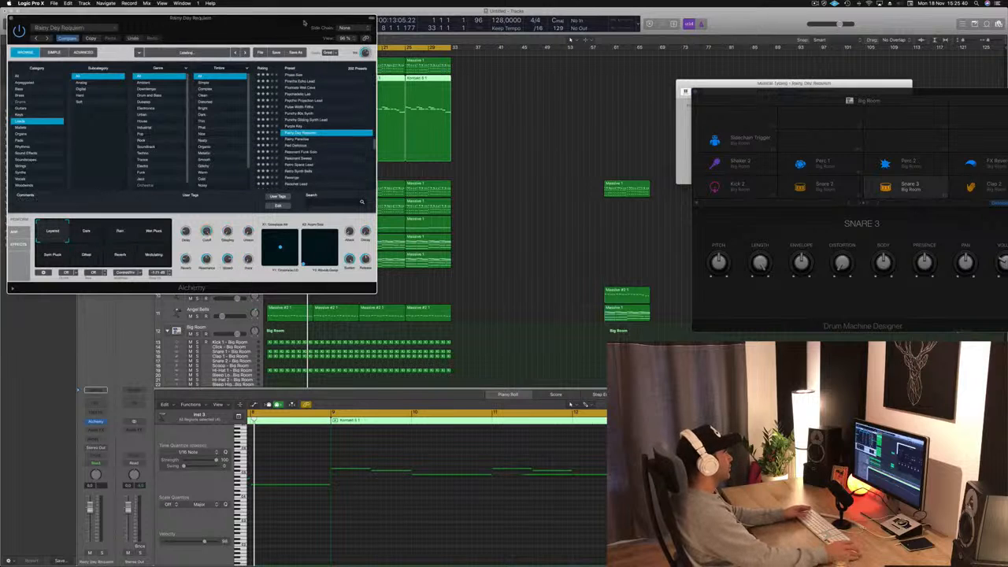
pyautogui.moveTo(275, 30); pyautogui.dragTo(793, 61)
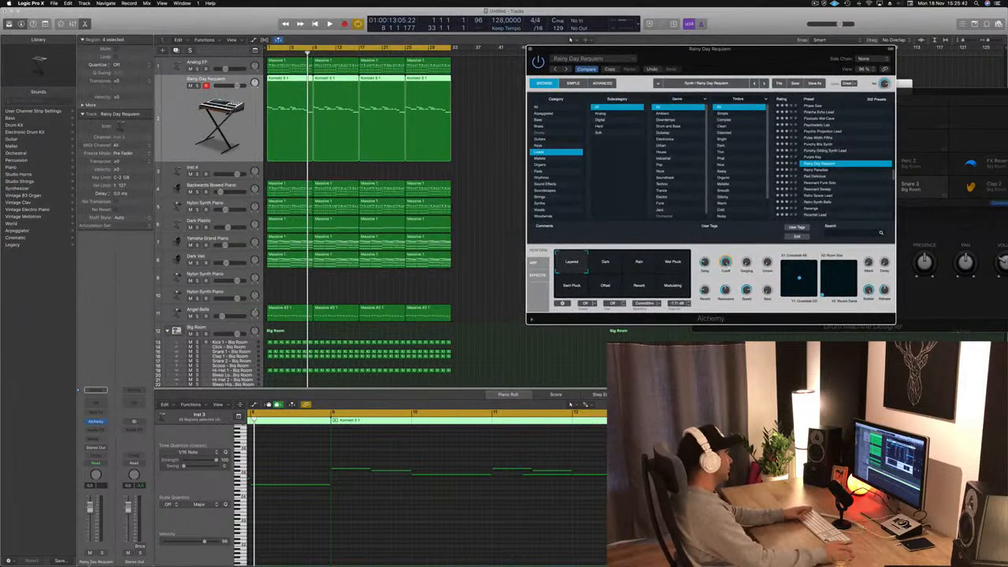
# Step: Lower the Rainy Day Requiem channel's volume and fine-tune it during playback, moving the Alchemy window slightly aside
pyautogui.moveTo(92, 509); pyautogui.dragTo(91, 538)
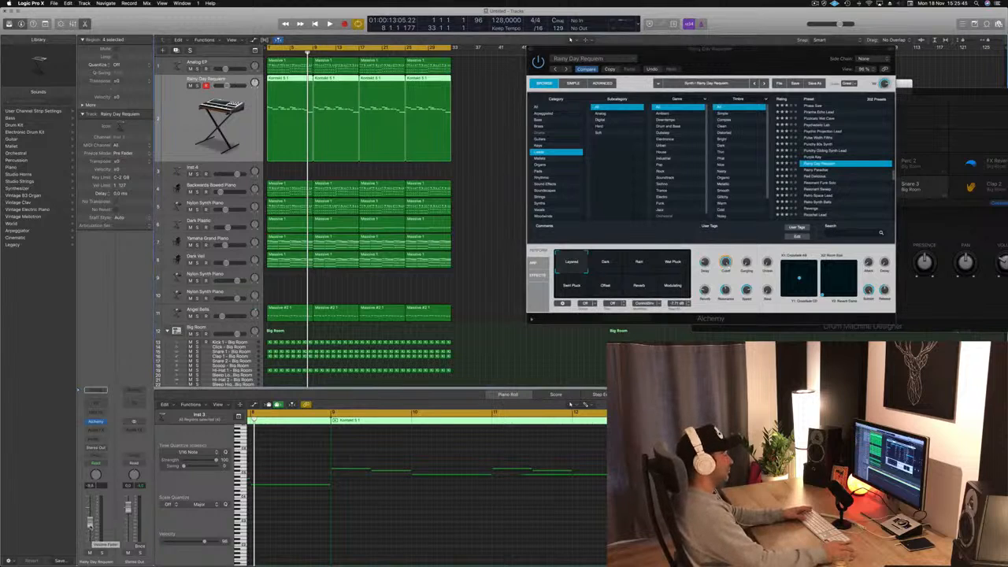
pyautogui.press('space')
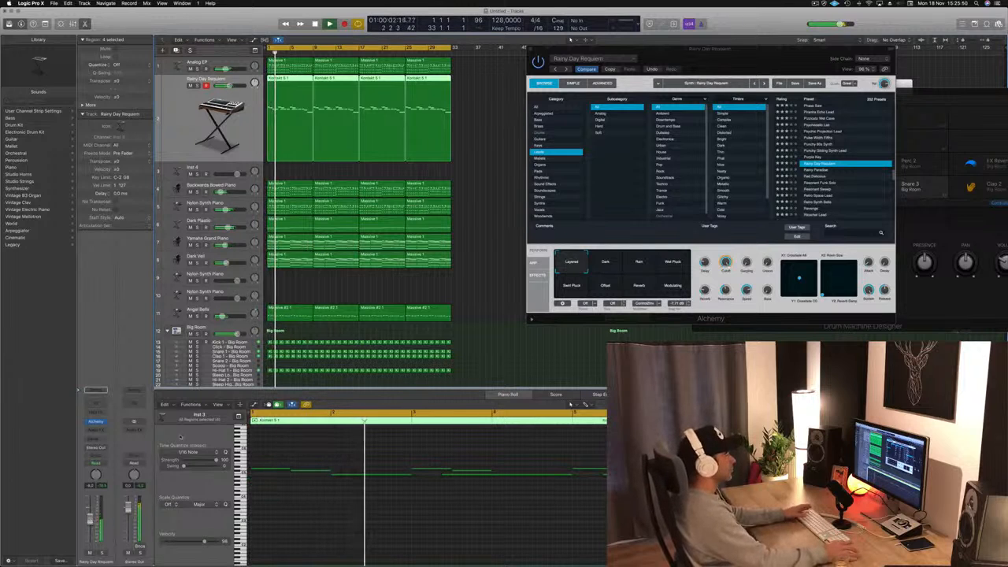
pyautogui.moveTo(757, 59)
pyautogui.mouseDown()
pyautogui.moveTo(674, 56)
pyautogui.moveTo(747, 56)
pyautogui.mouseUp()
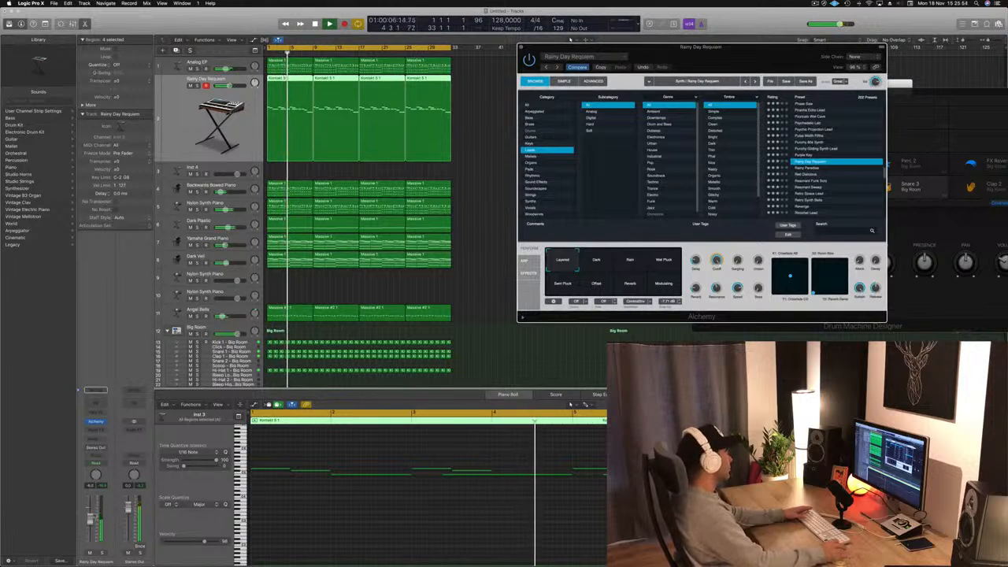
pyautogui.moveTo(89, 518); pyautogui.dragTo(90, 515)
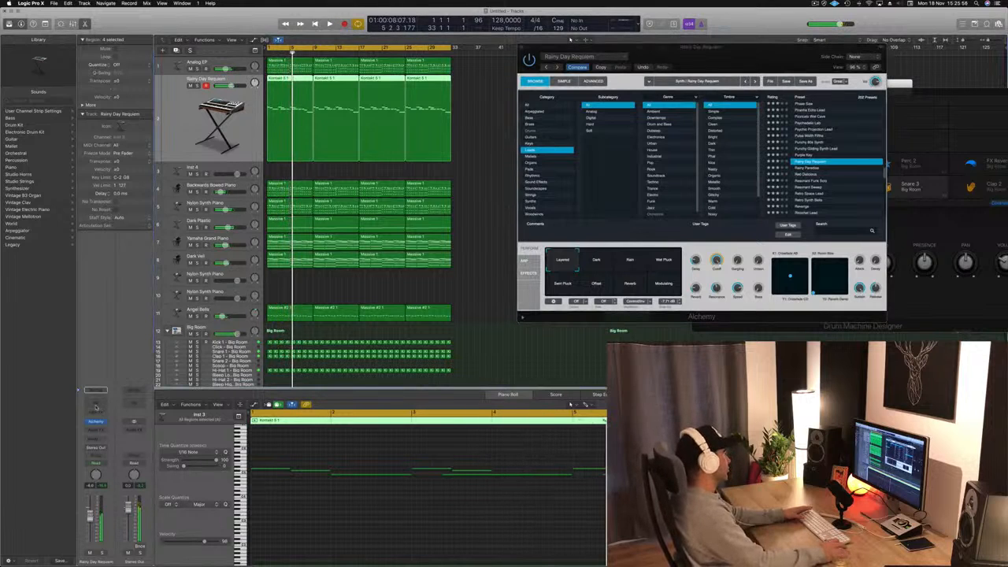
# Step: Add a Channel EQ to the Rainy Day Requiem channel, set its low cut to 530 Hz and close the EQ
pyautogui.click(90, 389)
pyautogui.click(51, 57)
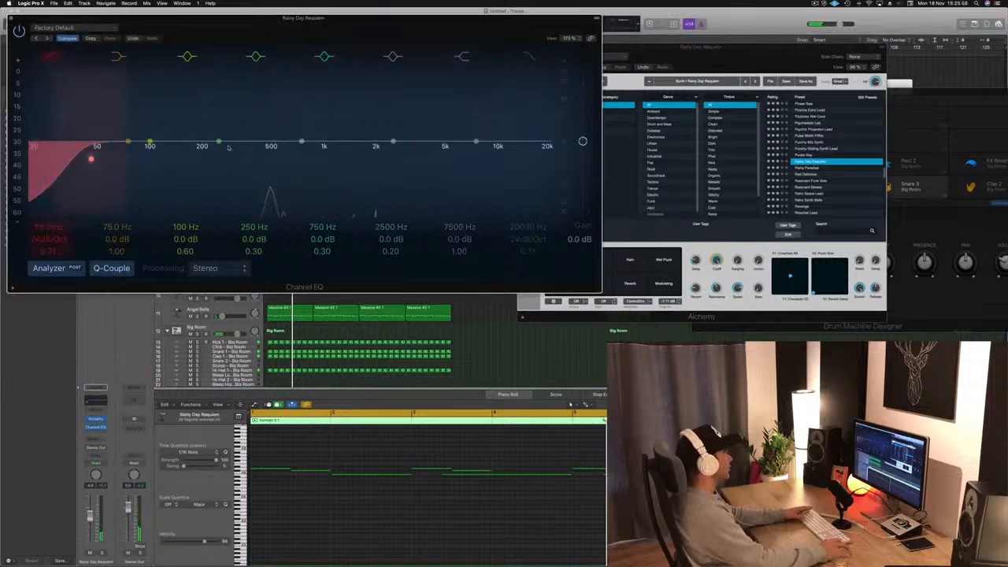
pyautogui.moveTo(39, 145); pyautogui.dragTo(301, 142)
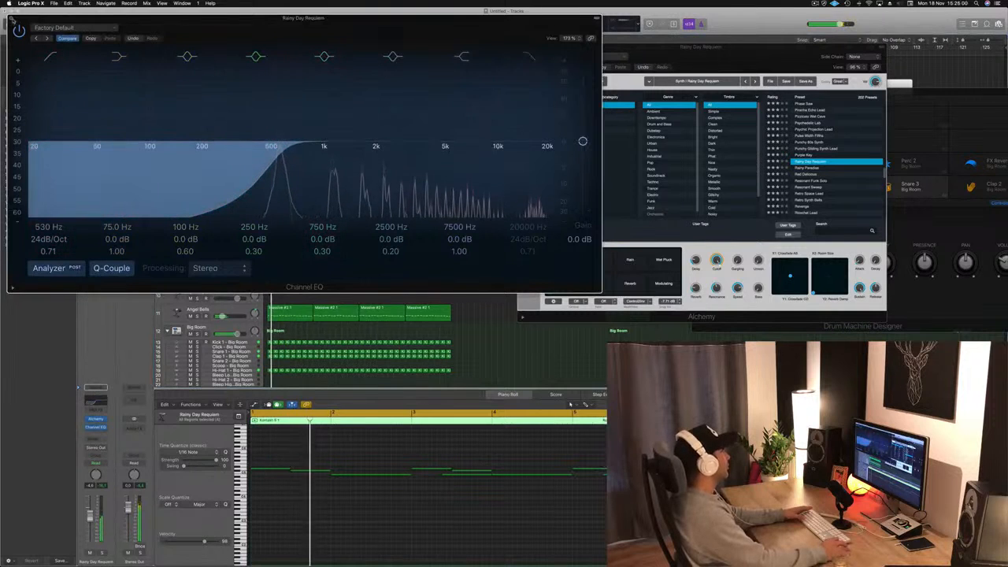
pyautogui.click(11, 19)
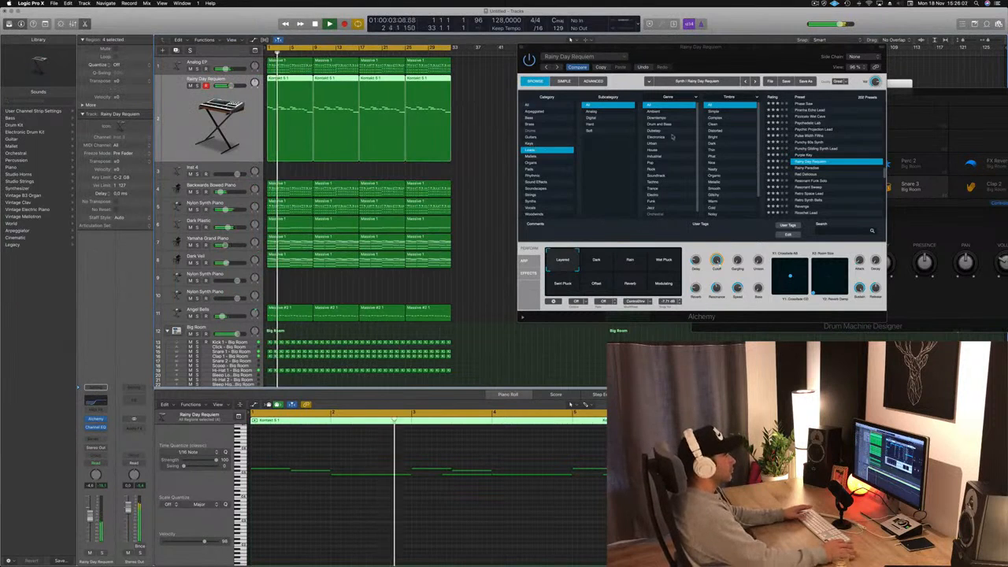
# Step: Audition the Rainy Paradise, Red Delicious and Resonant Funk Solo presets in Alchemy against the arrangement
pyautogui.click(811, 168)
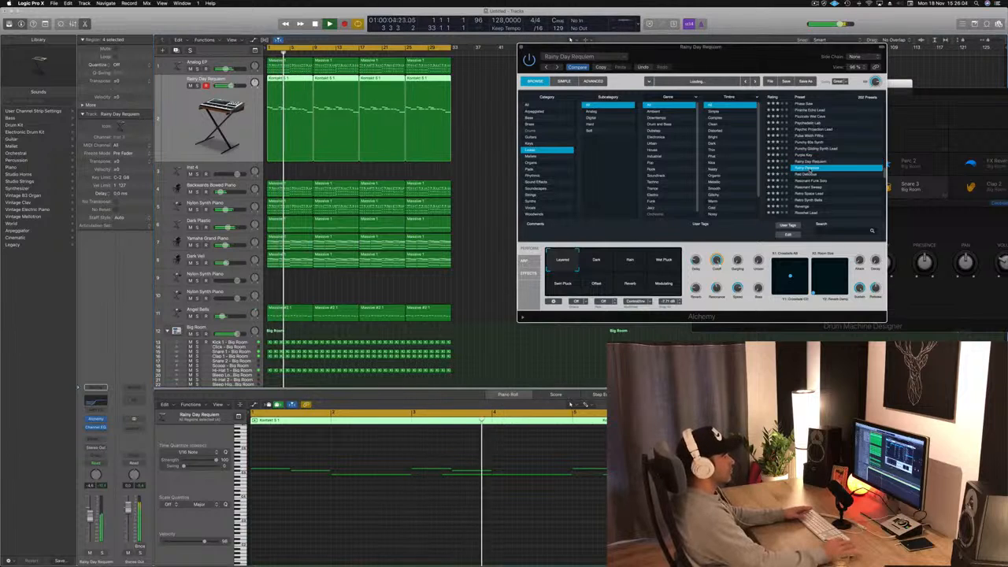
pyautogui.press('space')
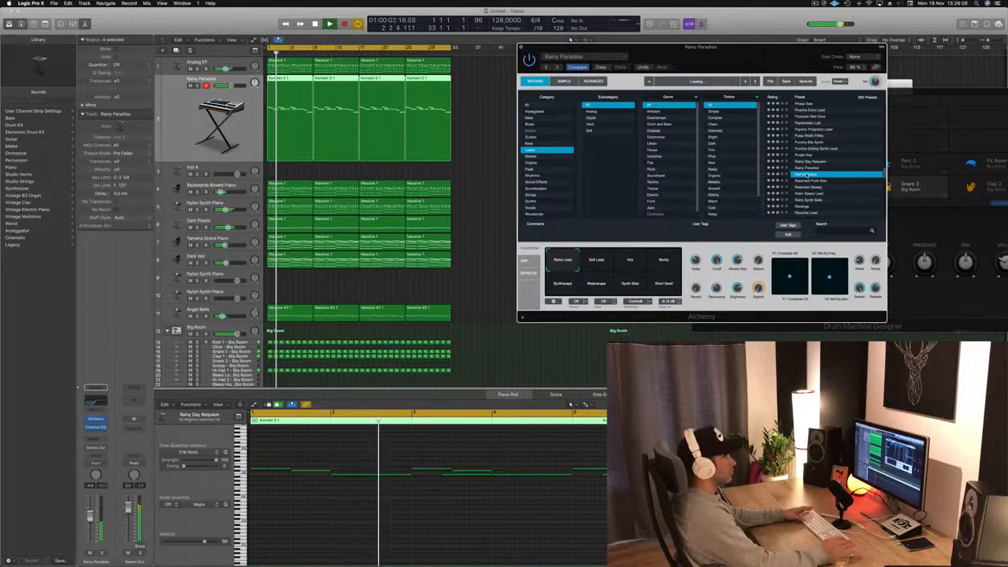
pyautogui.click(811, 174)
pyautogui.press('space')
pyautogui.press('space')
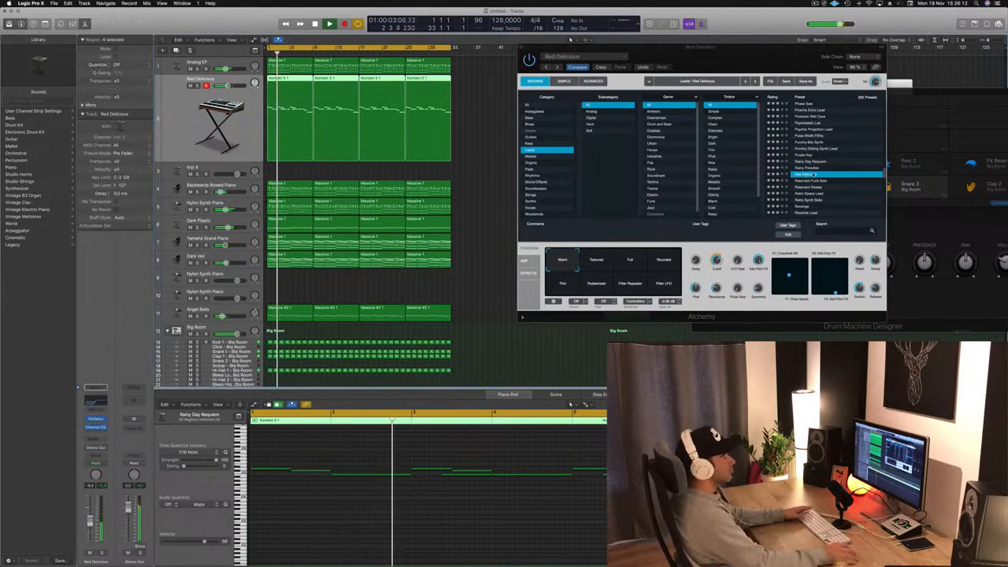
pyautogui.click(814, 181)
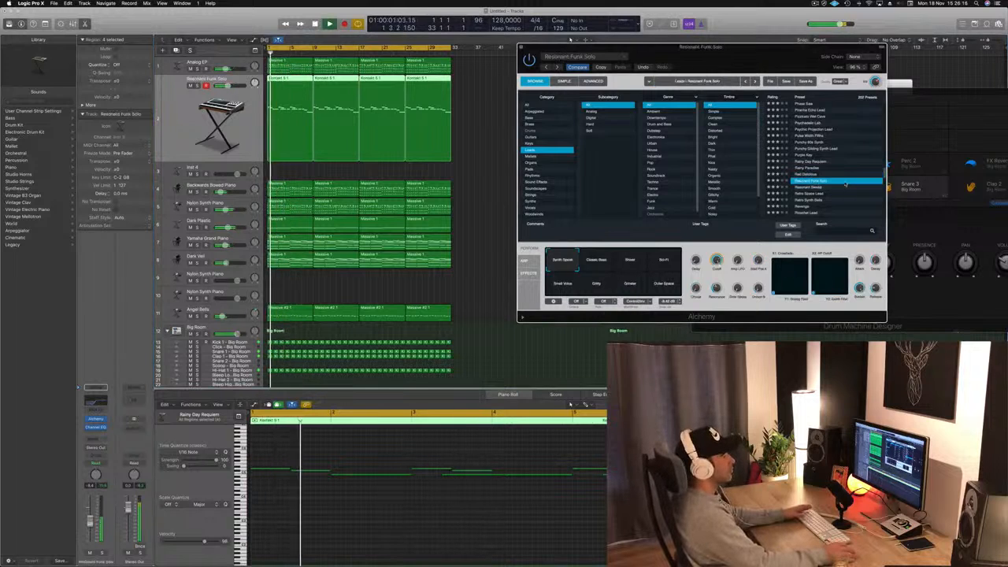
# Step: Try the Vox Box Synth and Thunder Line lead presets in Alchemy while the arrangement plays
pyautogui.scroll(-10, 834, 174)
pyautogui.click(808, 156)
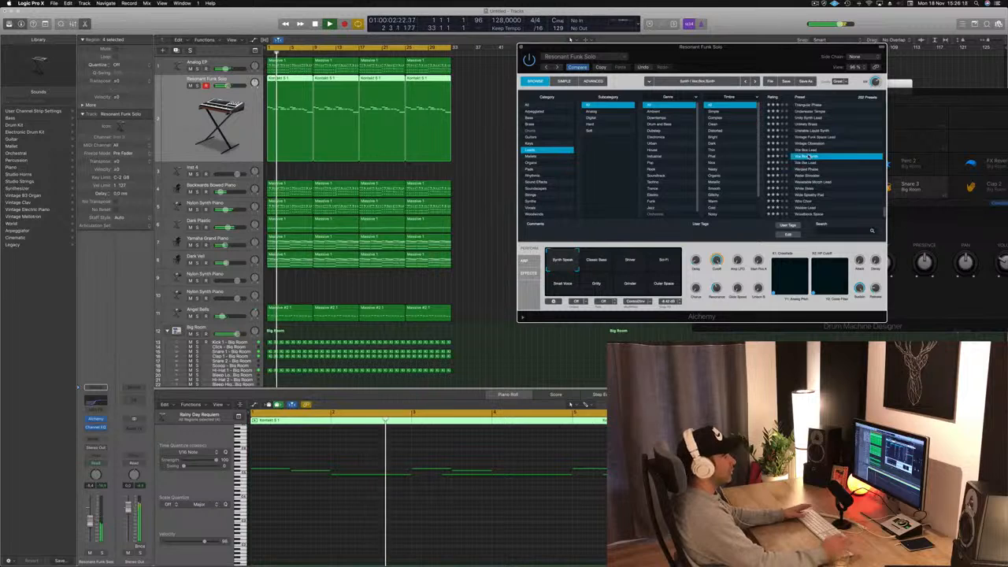
pyautogui.scroll(3, 849, 156)
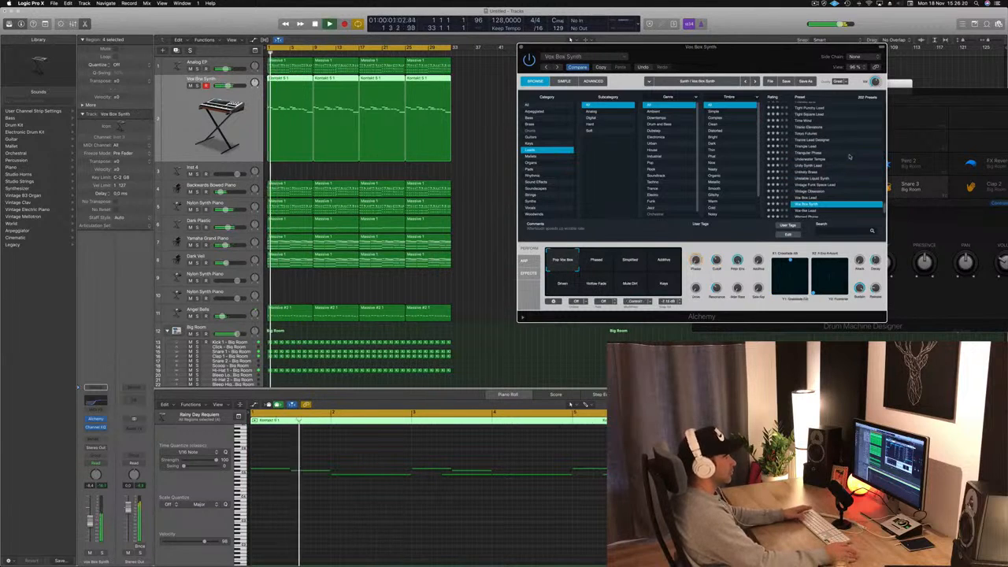
pyautogui.scroll(3, 848, 156)
pyautogui.click(828, 145)
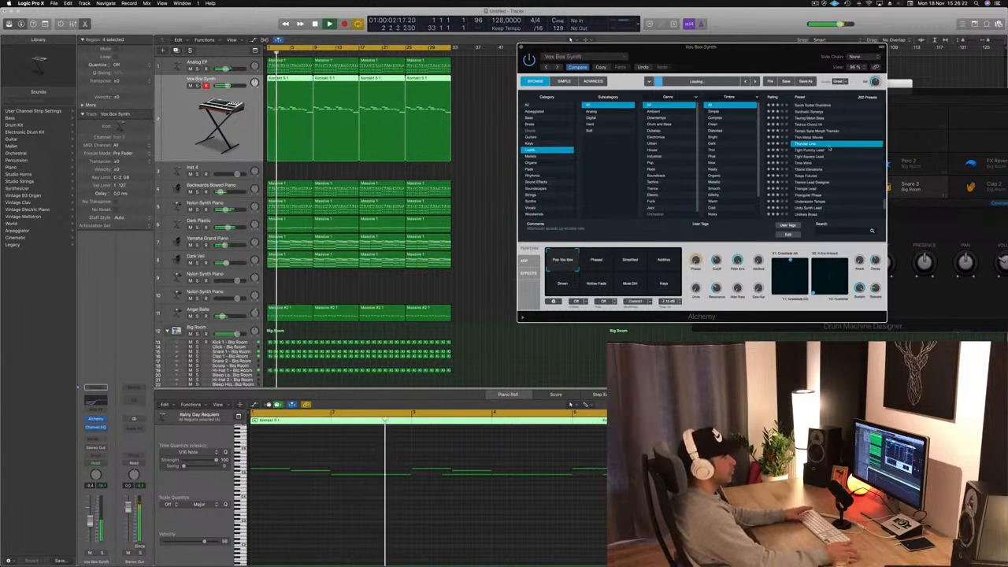
# Step: Audition the Sync, Synthetic Synergy, Supersize Lead and Splashy Waves presets in Alchemy
pyautogui.scroll(3, 839, 157)
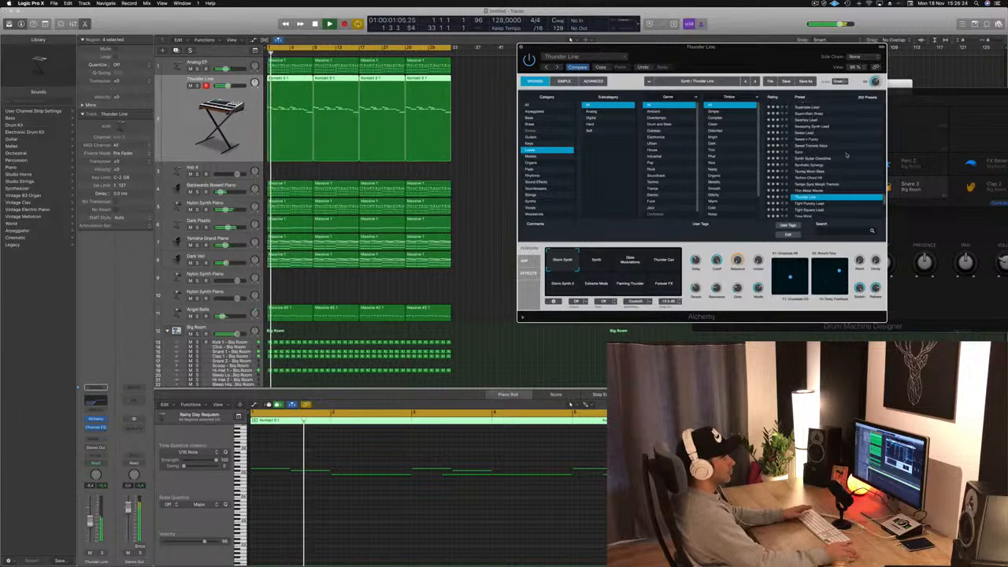
pyautogui.click(804, 152)
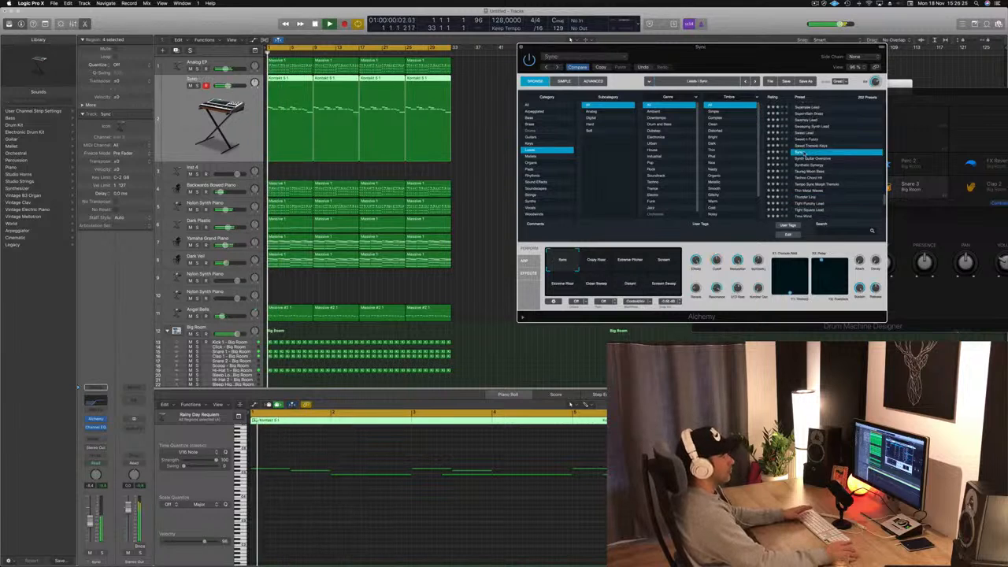
pyautogui.click(816, 167)
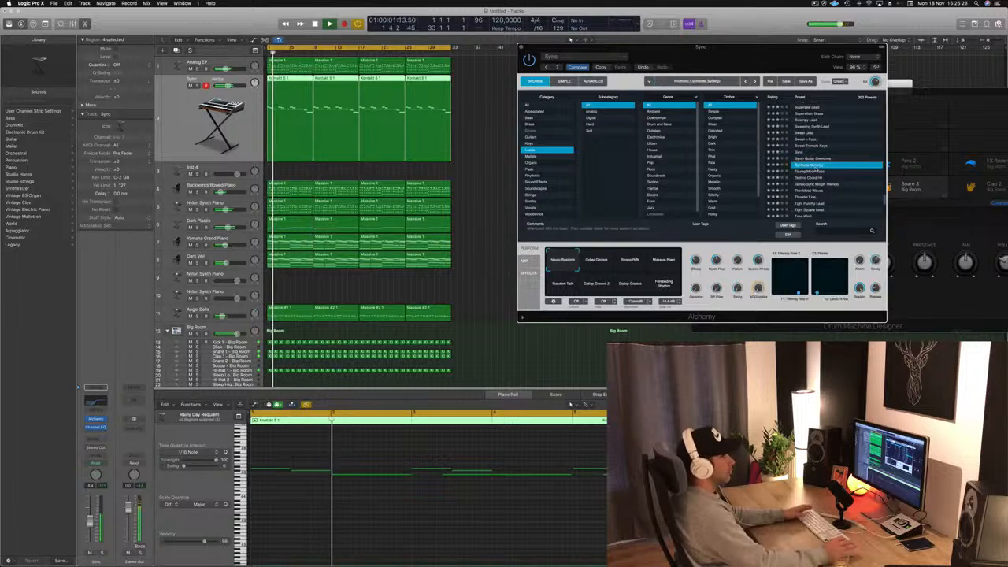
pyautogui.scroll(3, 838, 170)
pyautogui.click(834, 154)
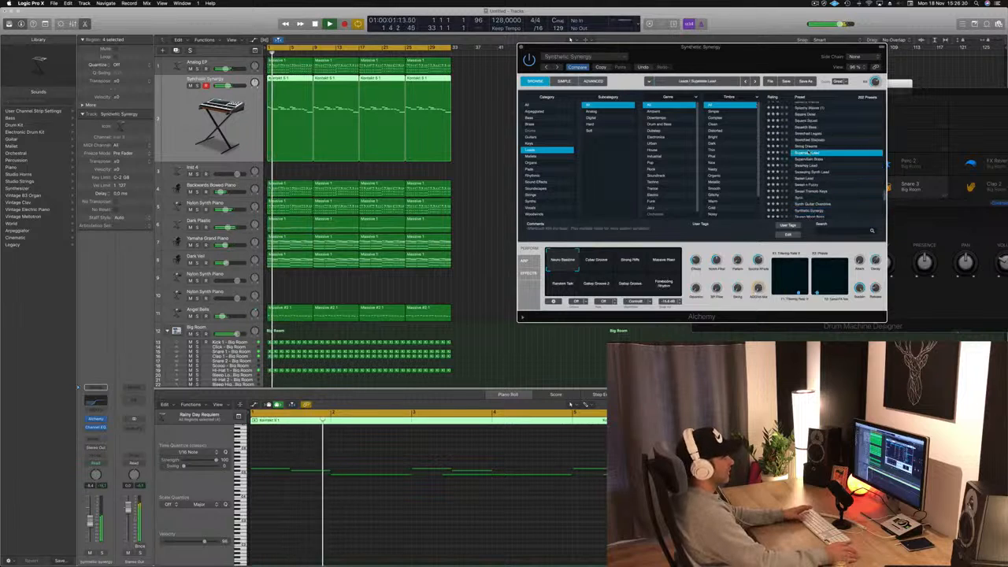
pyautogui.scroll(3, 833, 147)
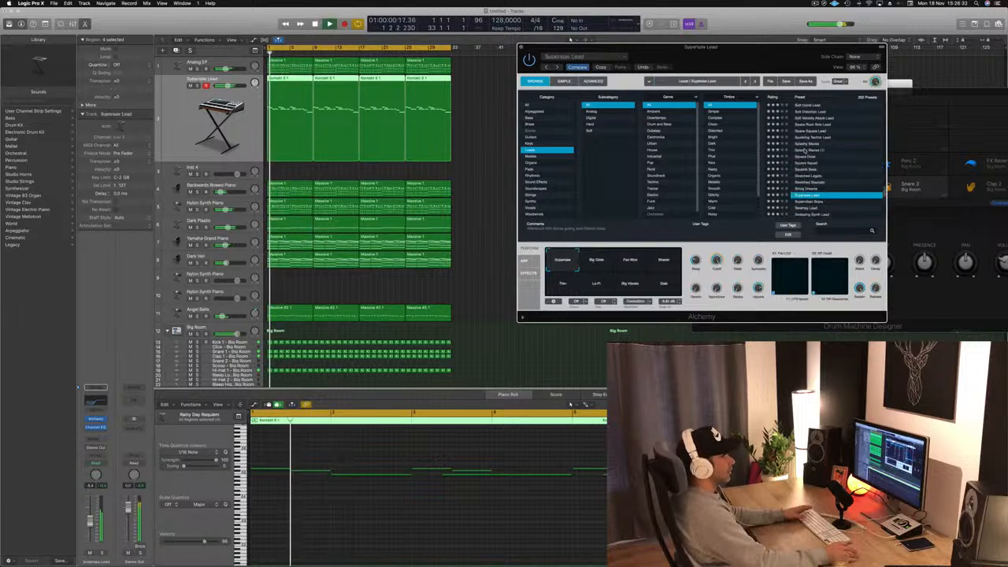
pyautogui.click(805, 150)
# Step: Return to the start of the Leads presets and compare Analog Glide Lead with Analog Mellow Lead during playback
pyautogui.scroll(20, 834, 142)
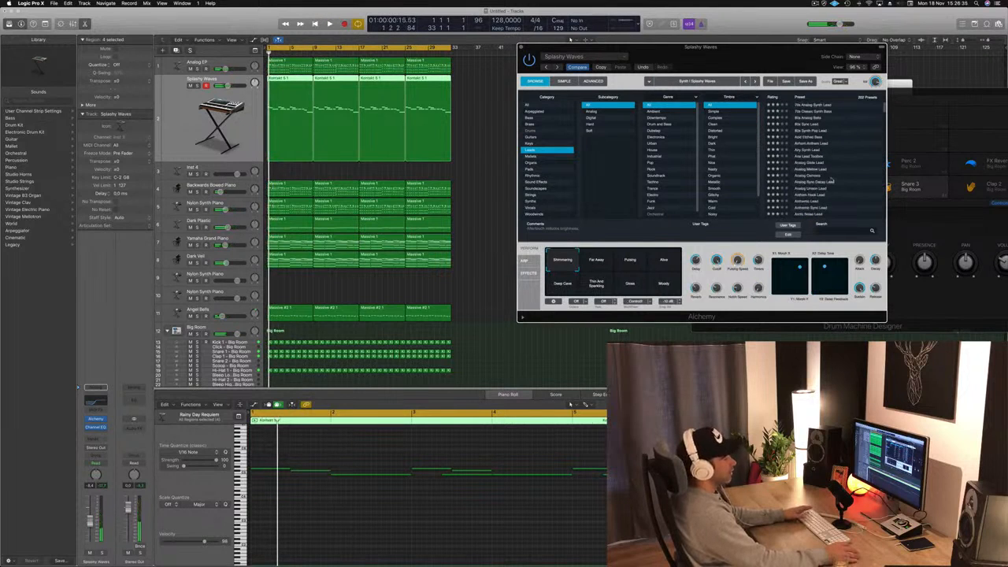
pyautogui.click(813, 162)
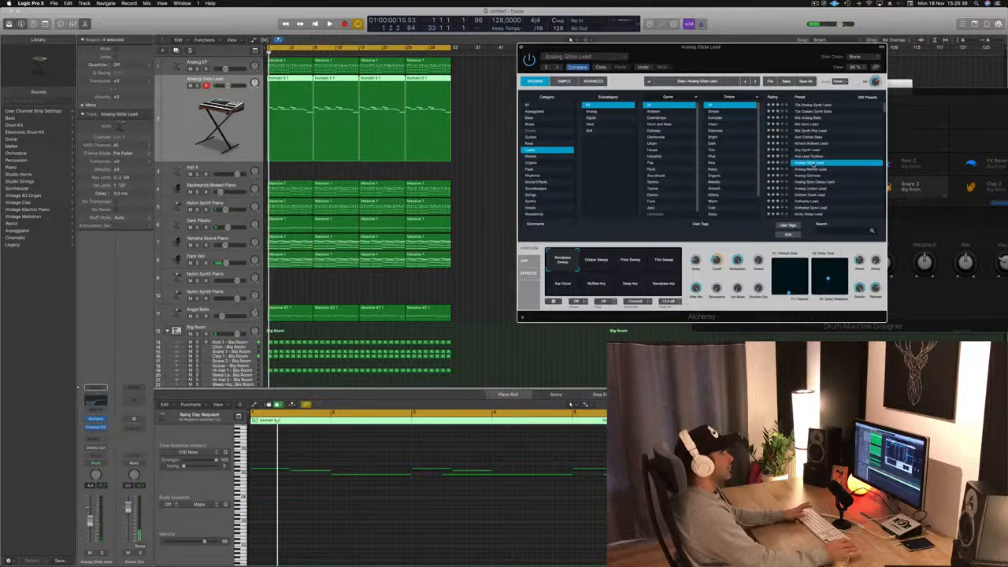
pyautogui.press('space')
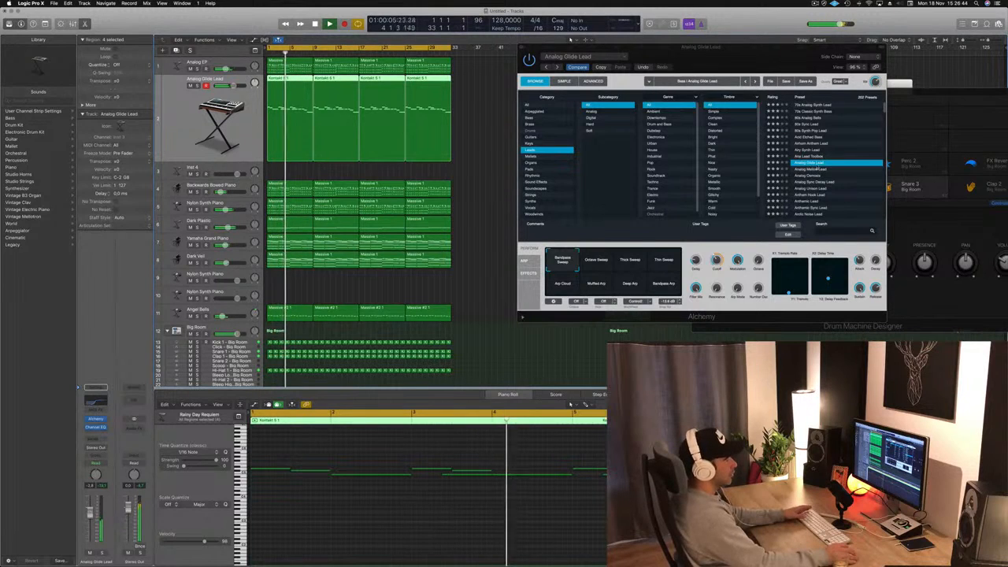
pyautogui.click(810, 169)
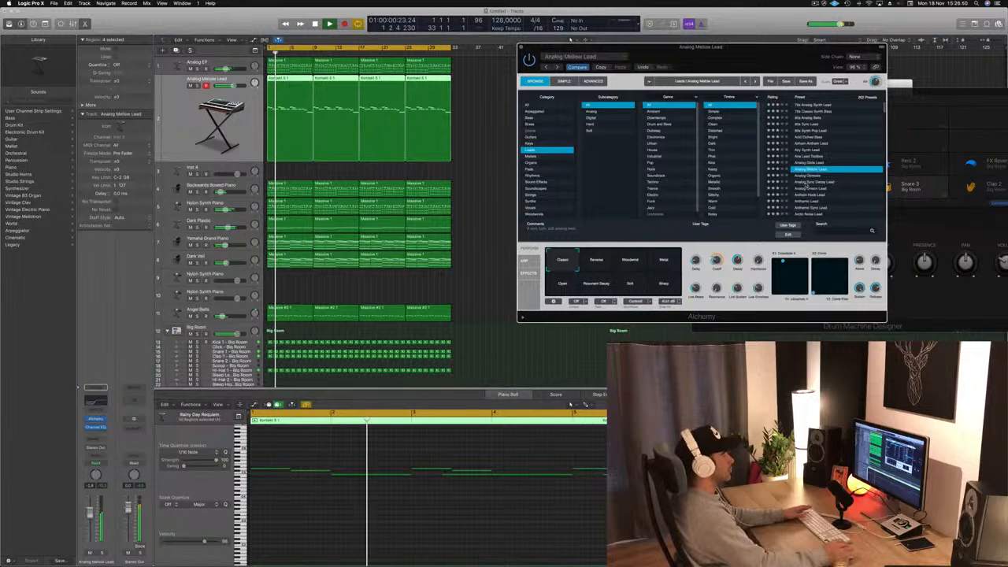
# Step: Step through the lead presets from Analog Osmosis and Analog Sync Decay Lead to Anthemic Lead
pyautogui.press('Down')
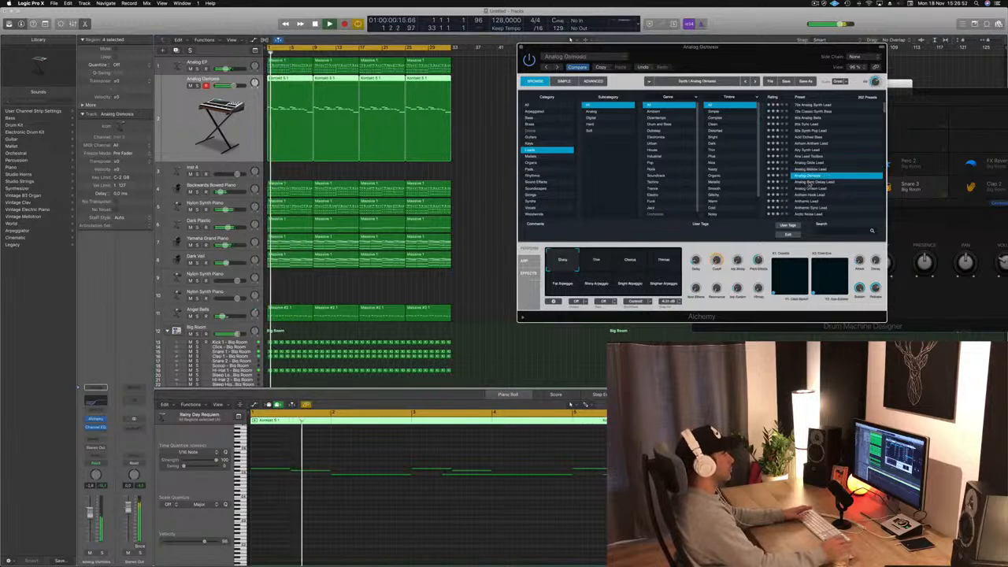
pyautogui.press('Down')
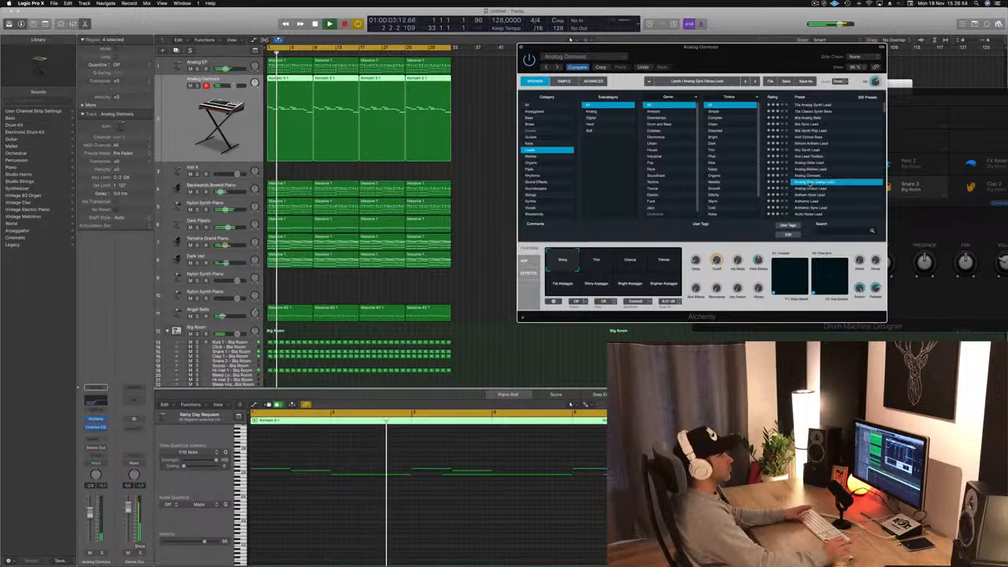
pyautogui.press('Down')
pyautogui.press('Down')
pyautogui.press('Down')
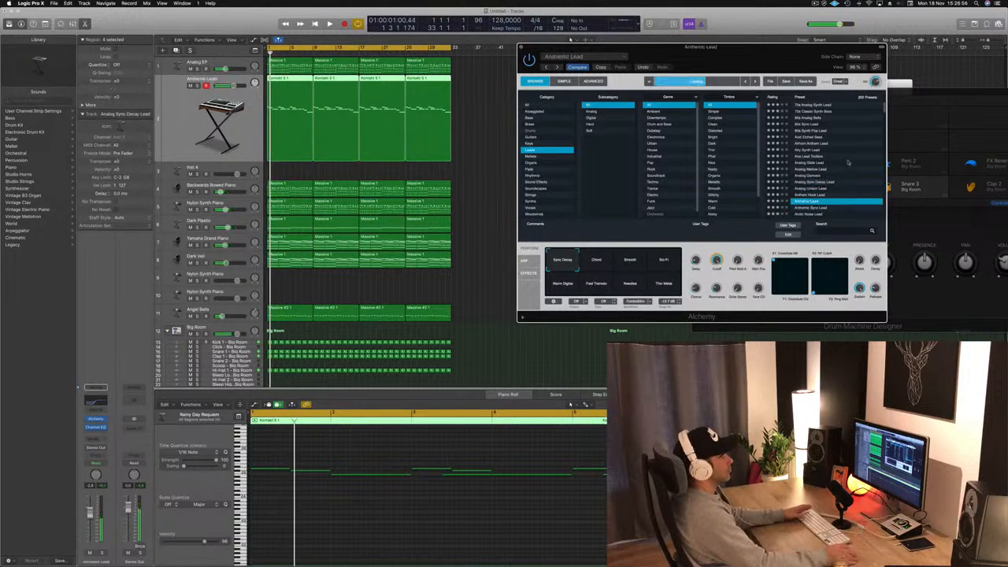
# Step: Lower the Anthemic Lead channel's volume and play the arrangement to check its balance
pyautogui.scroll(-2, 843, 170)
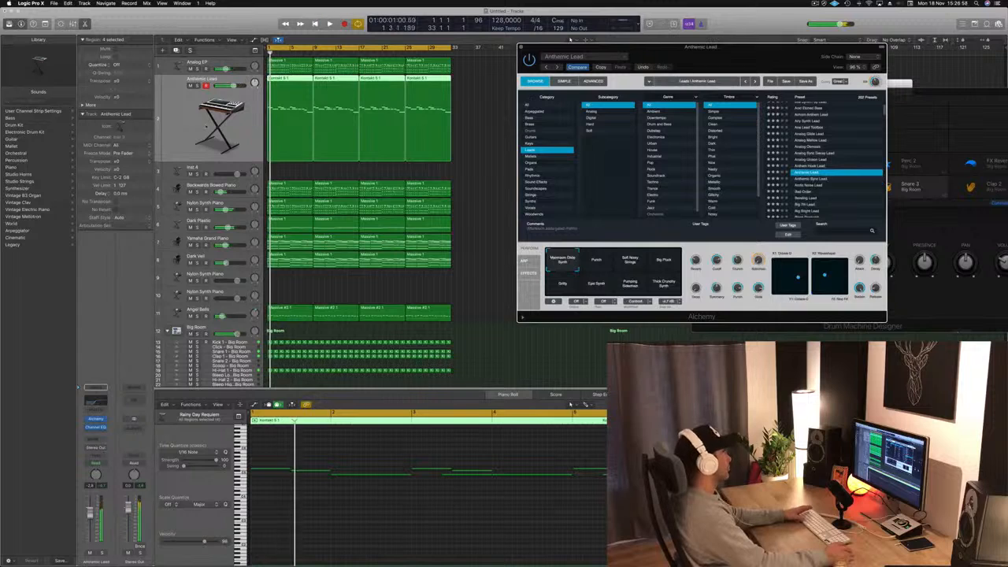
pyautogui.press('space')
pyautogui.click(207, 126)
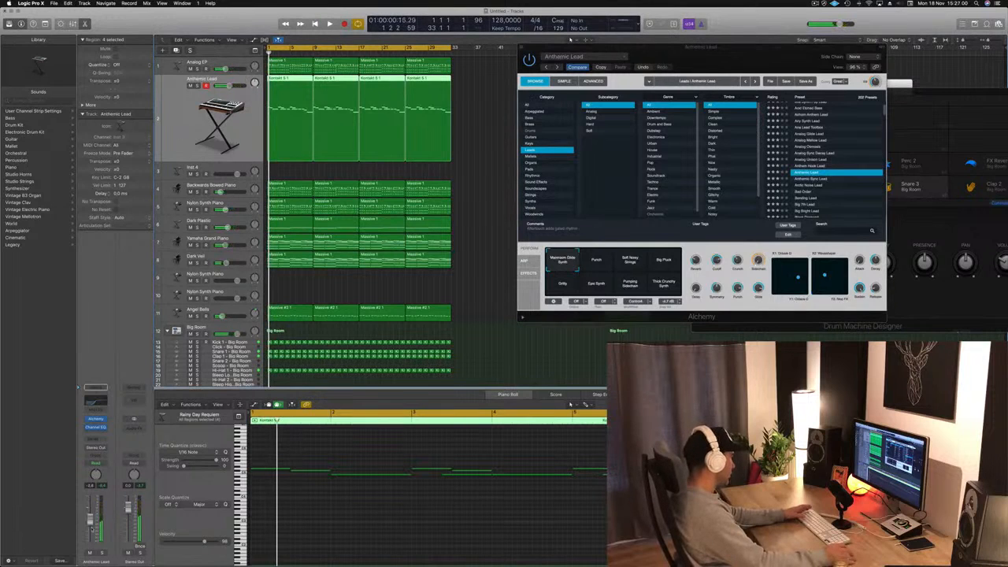
pyautogui.press('space')
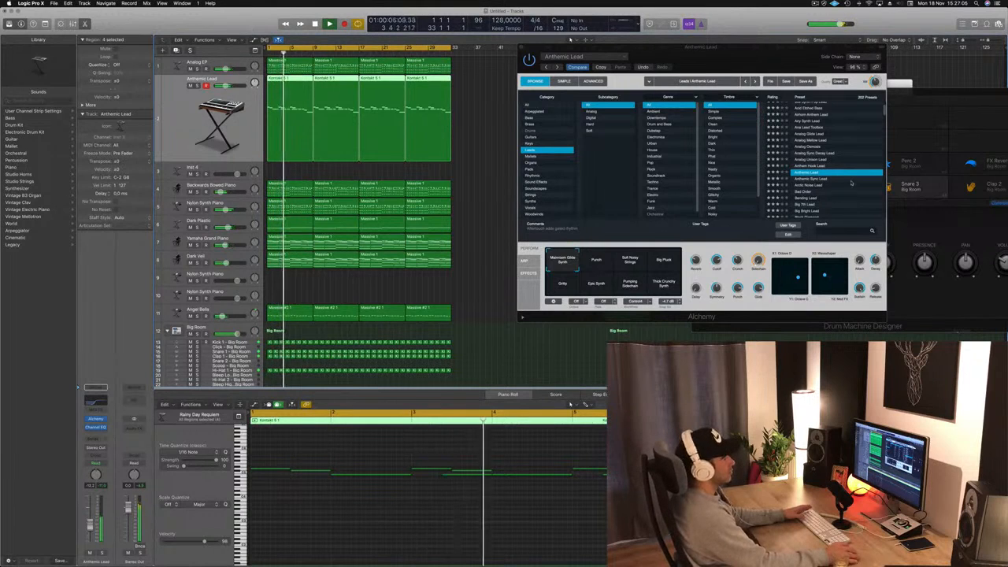
# Step: Load the Arctic Noise Lead preset in Alchemy and listen to it with the arrangement
pyautogui.press('space')
pyautogui.click(811, 185)
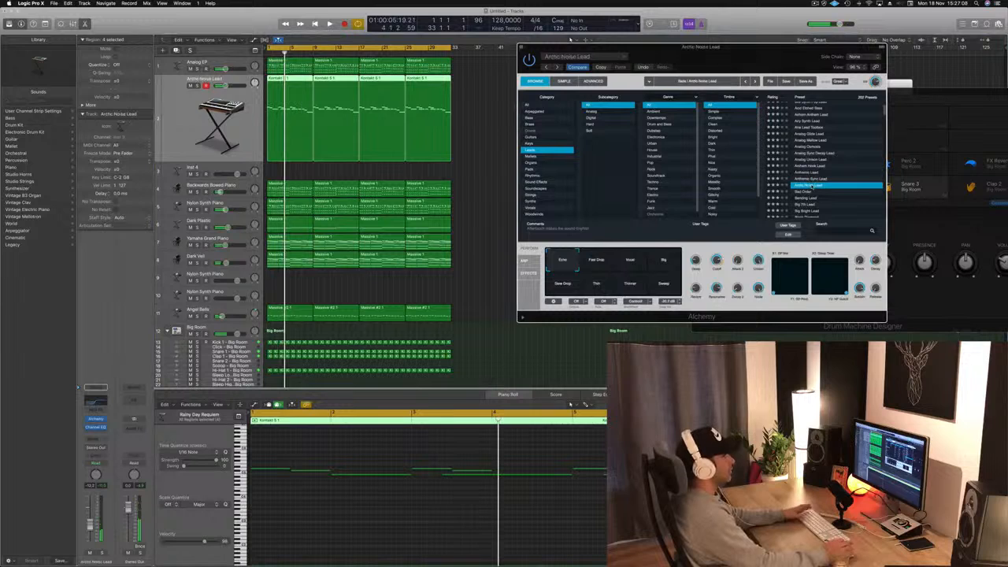
pyautogui.press('space')
pyautogui.press('space')
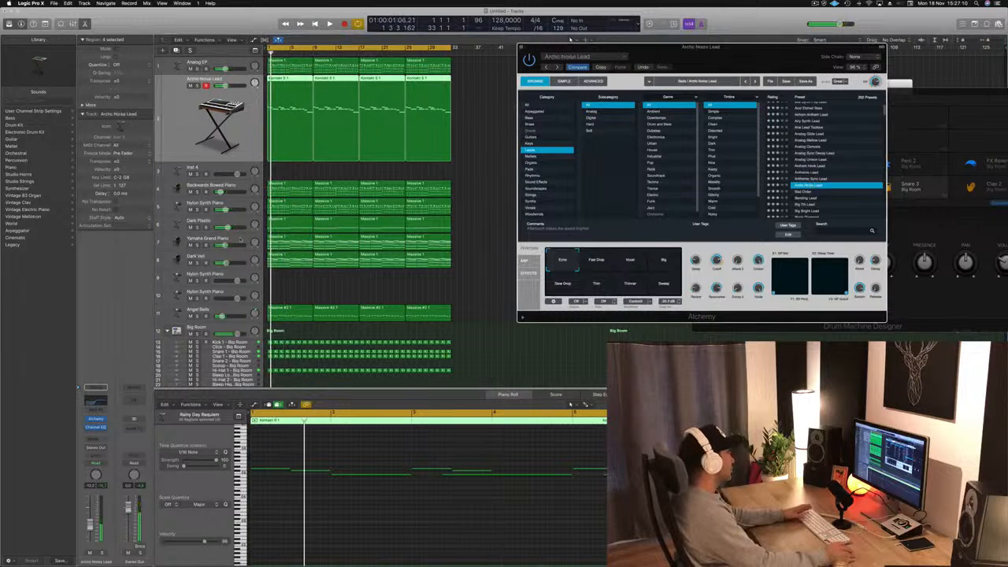
# Step: Mute the Yamaha Grand Piano, track 5 Nylon Synth Piano and Backwards Bowed Piano tracks while auditioning the lead
pyautogui.click(189, 245)
pyautogui.press('space')
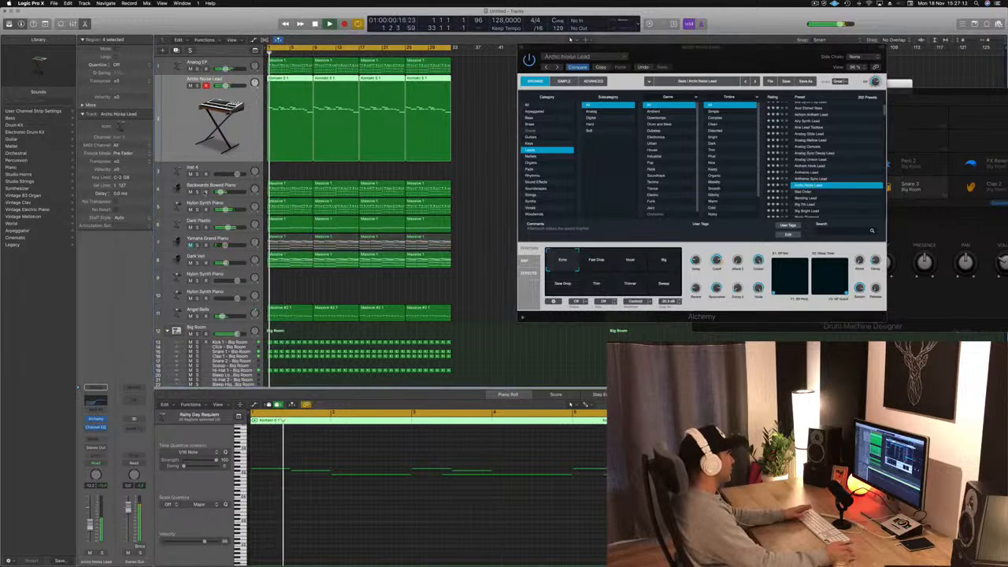
pyautogui.click(190, 210)
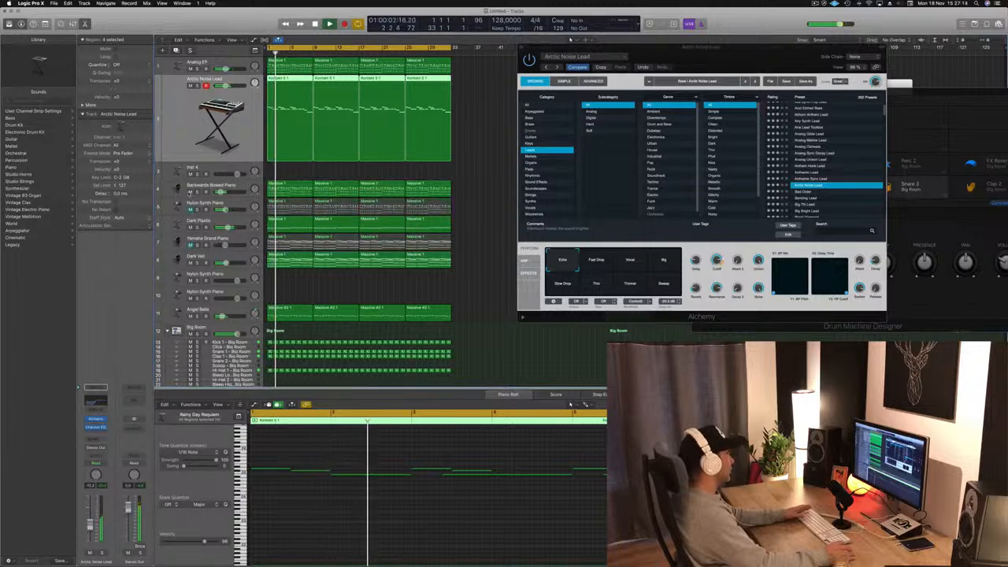
pyautogui.click(189, 191)
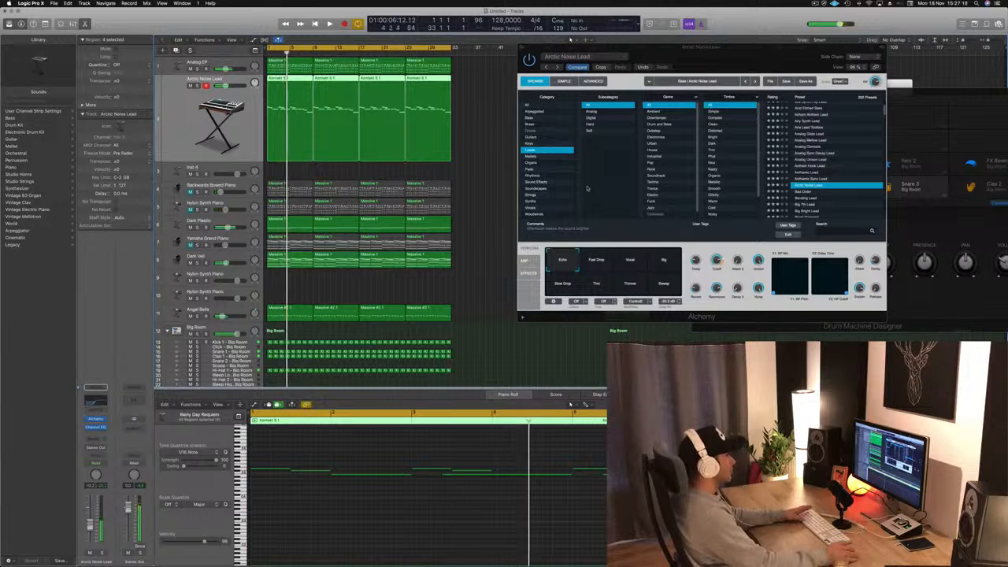
# Step: Restart from the beginning of the arrangement and load the Bending Lead preset in Alchemy
pyautogui.press('Return')
pyautogui.click(812, 199)
pyautogui.scroll(-4, 813, 197)
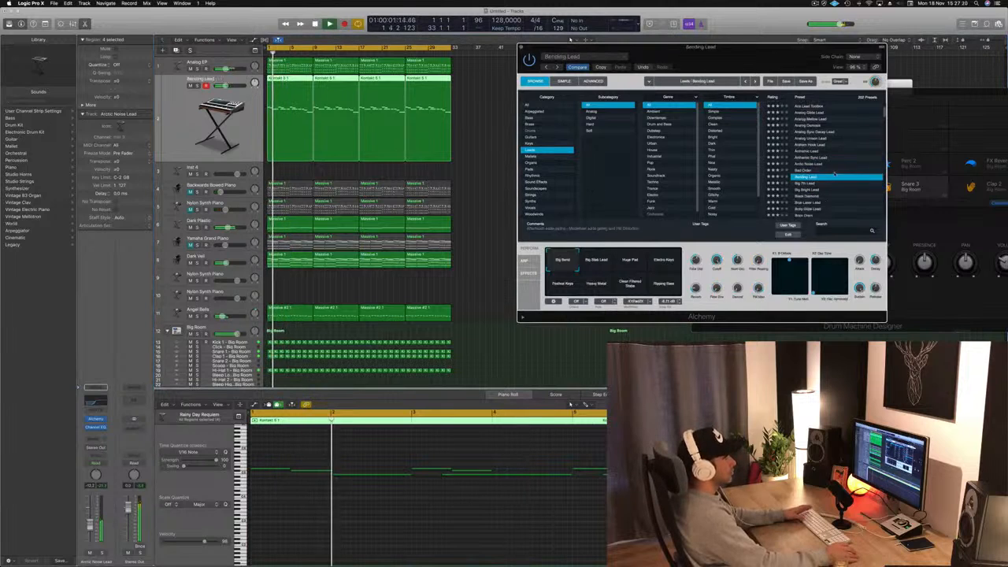
# Step: Audition the Big Bright Lead, Blue Laser Lead, Bright Glide Lead, Butter Cut Square and Buzzing Metallic Lead presets in Alchemy against the arrangement
pyautogui.click(815, 173)
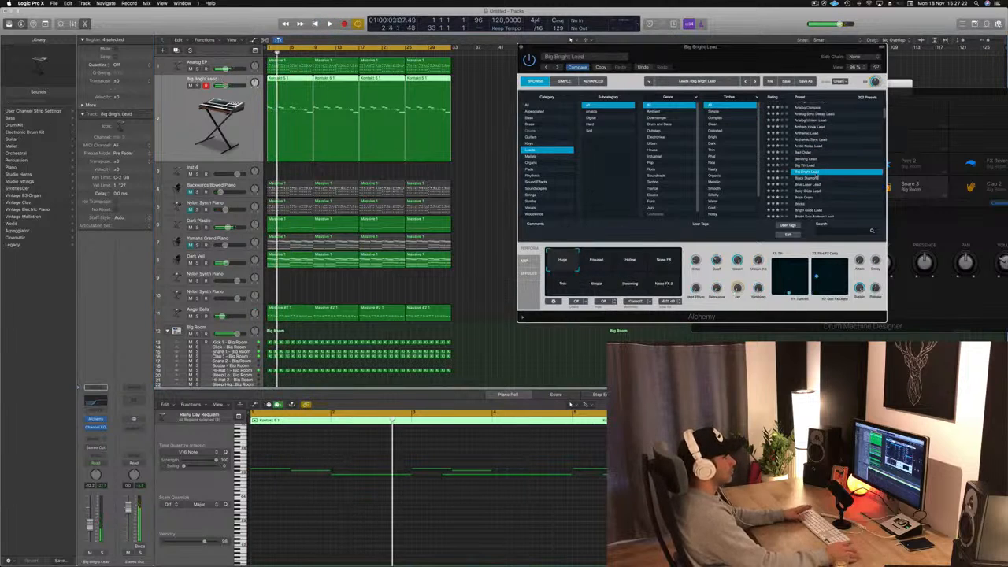
pyautogui.click(819, 158)
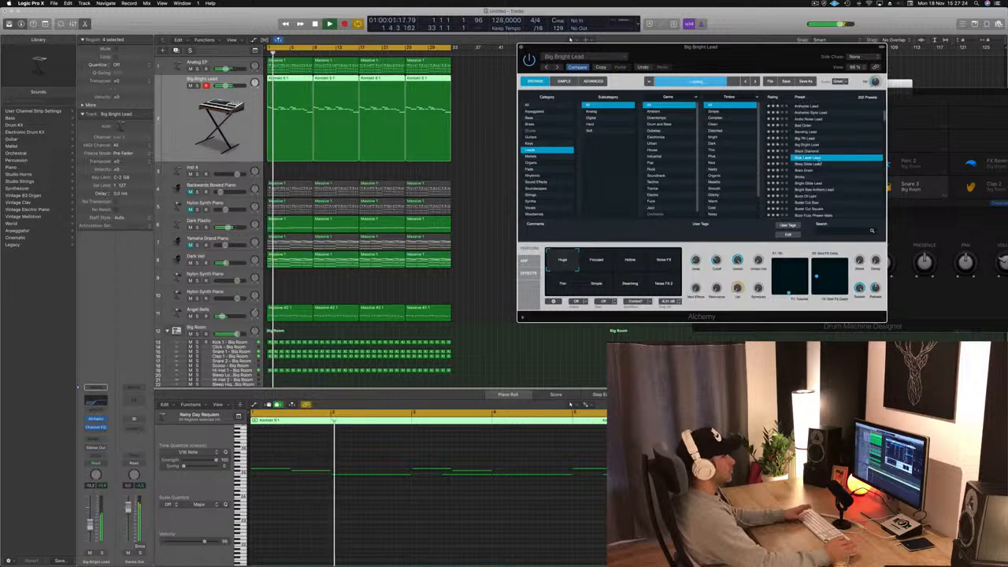
pyautogui.click(797, 168)
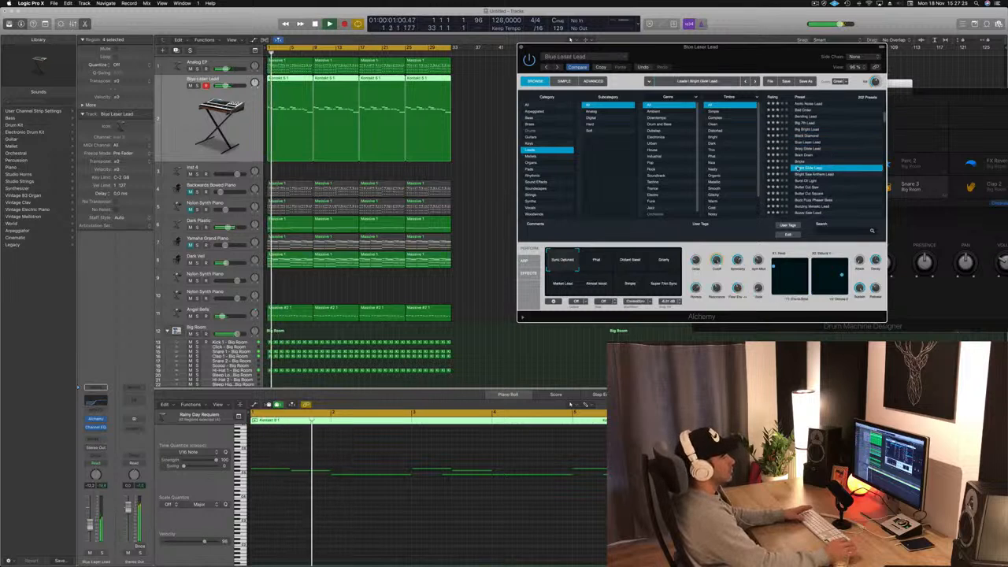
pyautogui.click(807, 166)
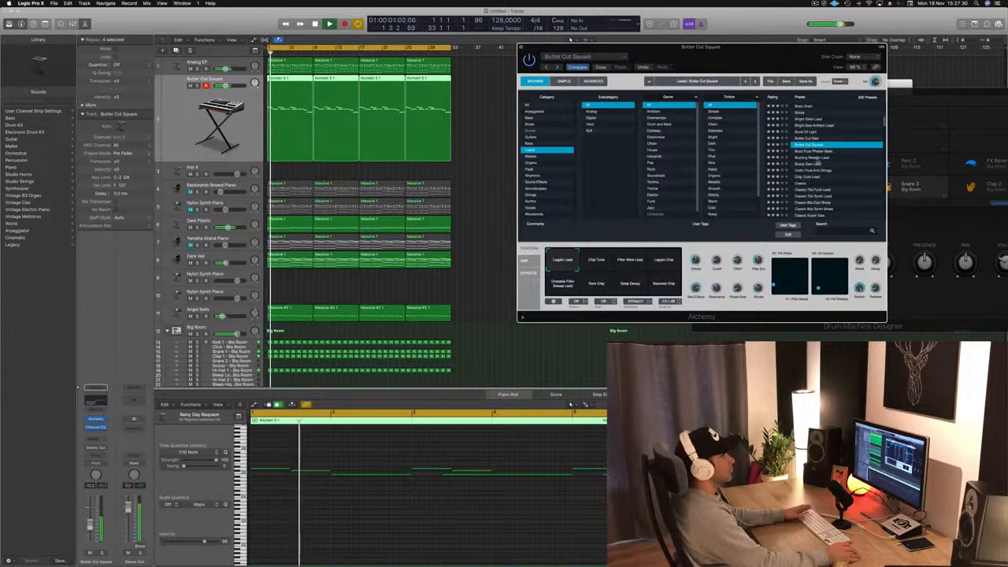
pyautogui.click(823, 158)
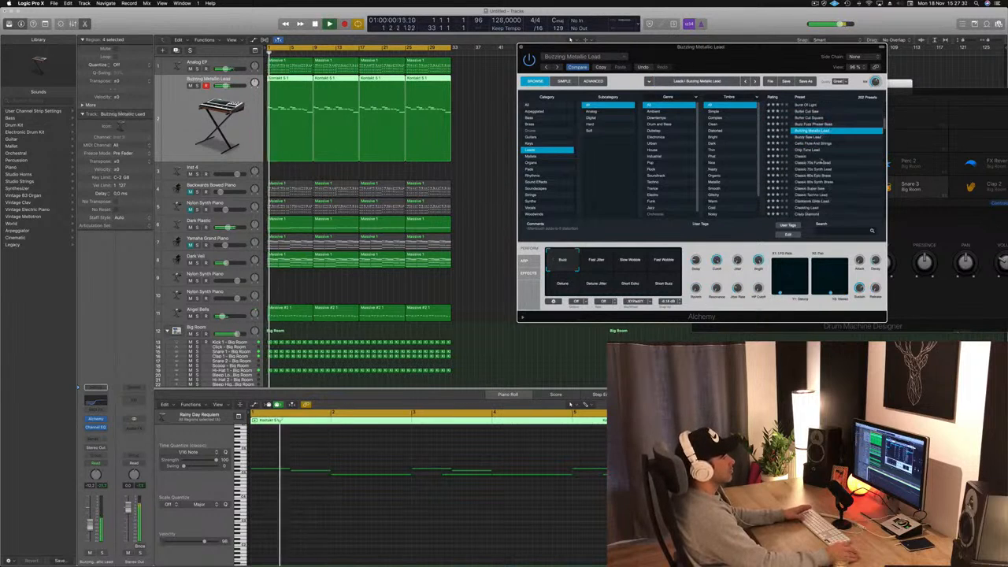
# Step: Audition the Classic, Classic Super Saw and Clockwork Glide Lead presets in Alchemy while the arrangement plays
pyautogui.click(822, 159)
pyautogui.scroll(-2, 823, 165)
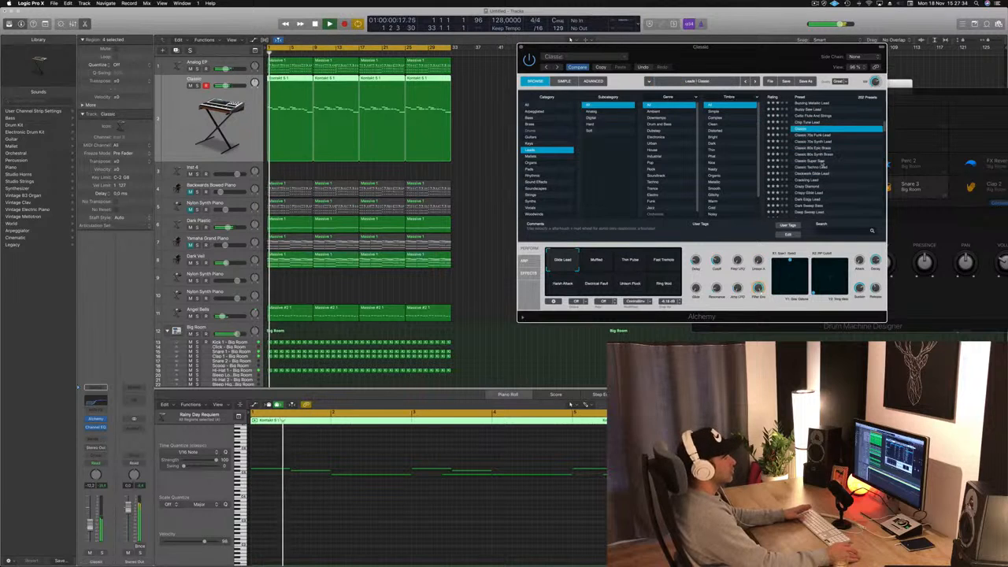
pyautogui.click(821, 160)
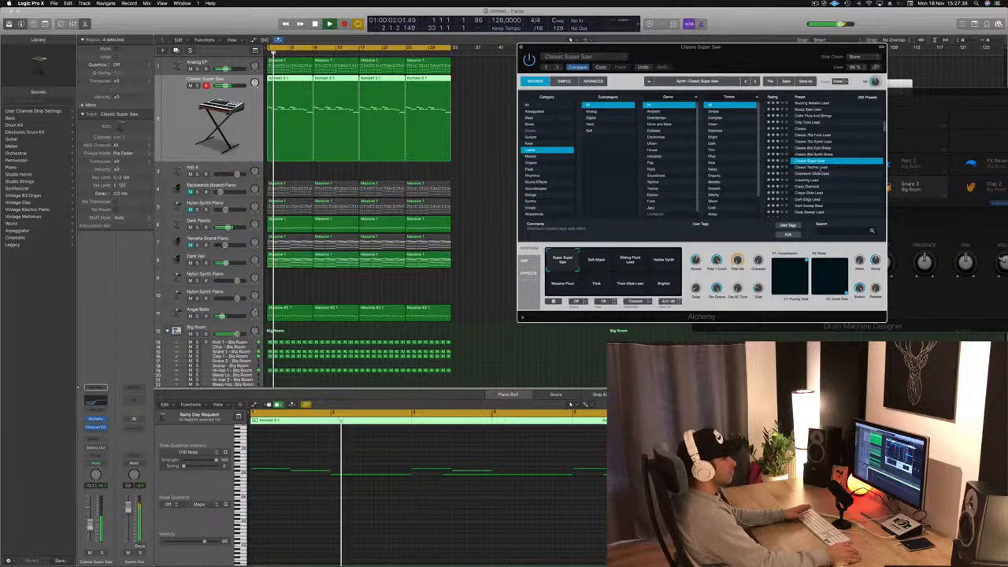
pyautogui.click(820, 173)
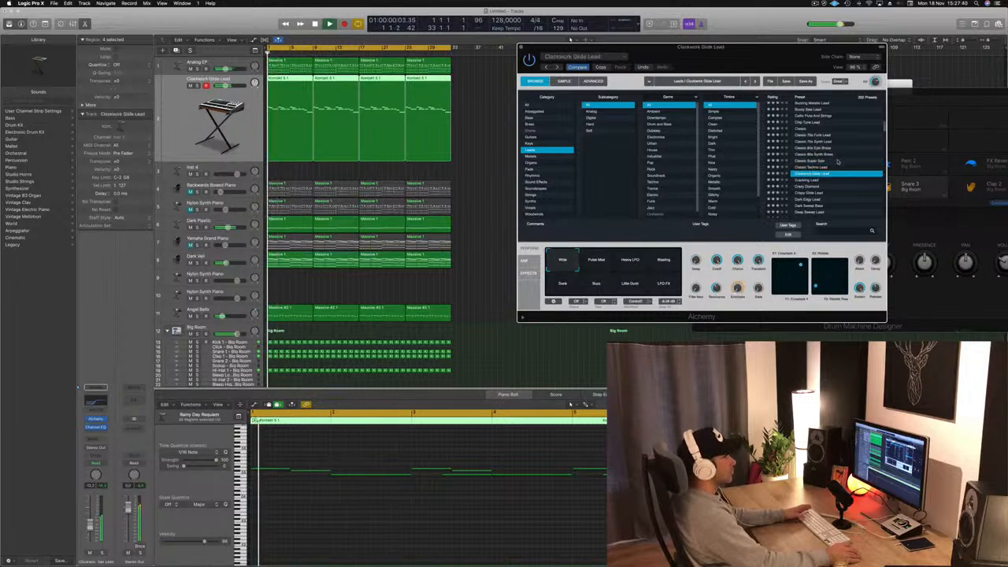
pyautogui.scroll(-1, 837, 161)
pyautogui.scroll(-5, 837, 162)
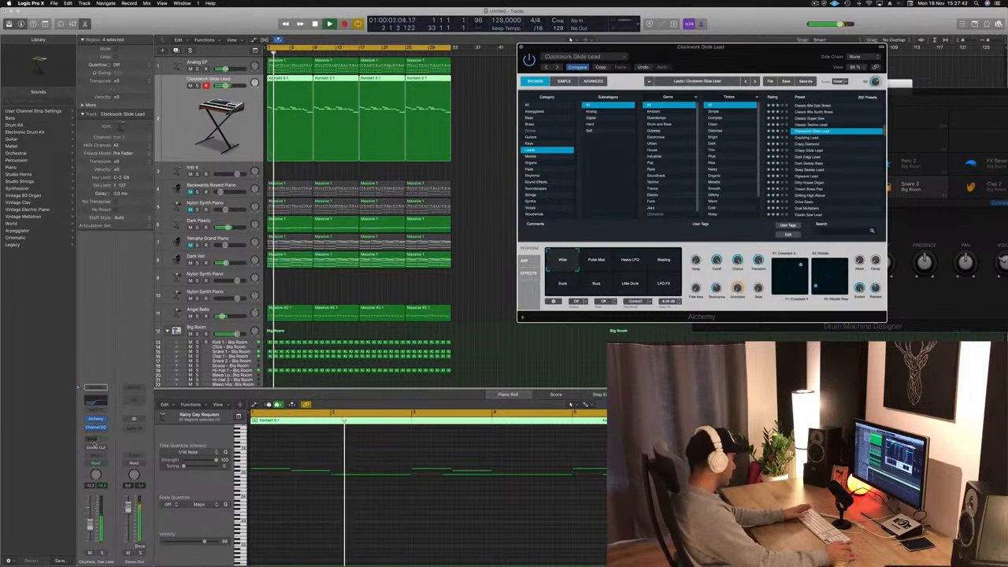
# Step: Add a bus send to the Clockwork Glide Lead channel and insert SilverVerb on the resulting aux channel
pyautogui.click(89, 437)
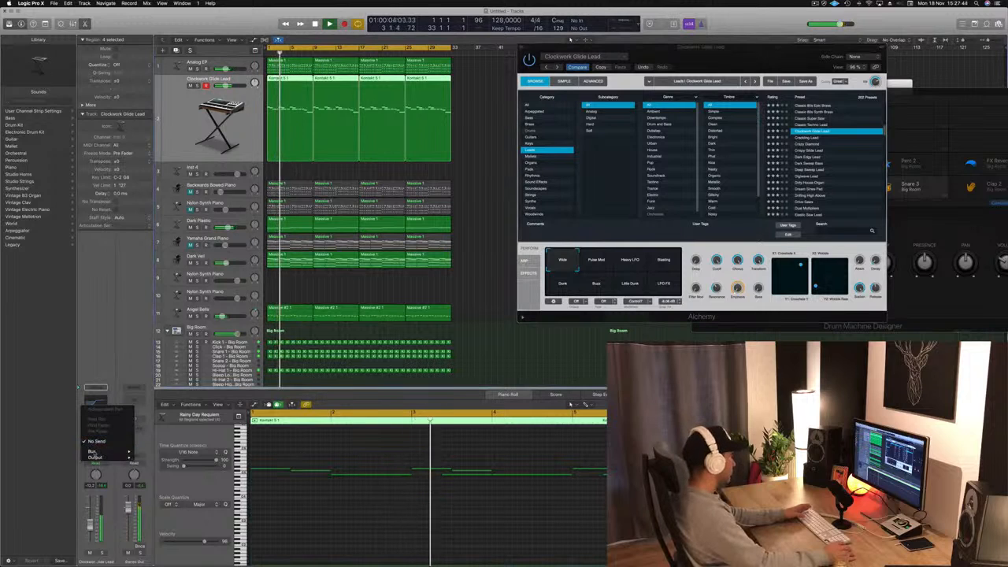
pyautogui.moveTo(118, 451)
pyautogui.click(175, 442)
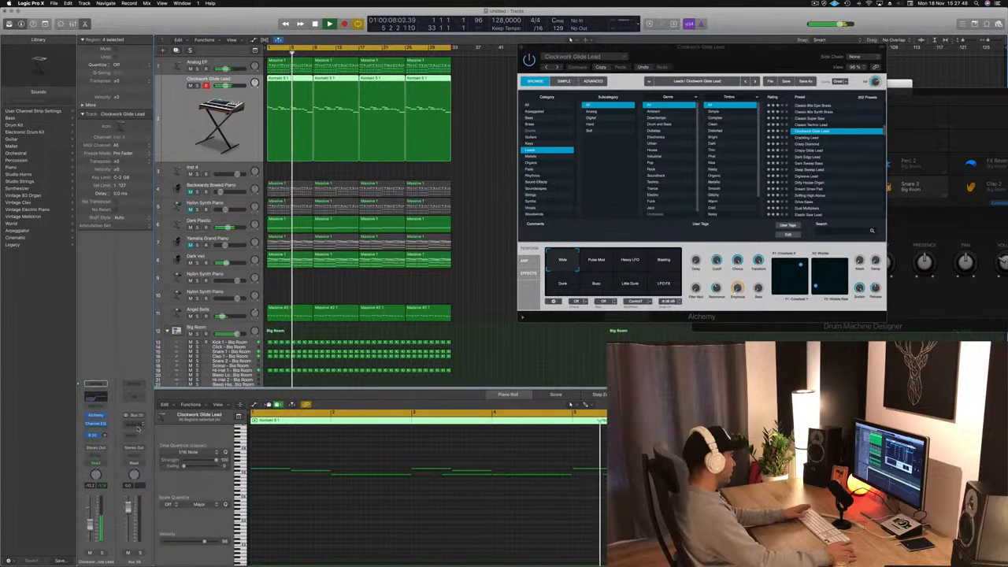
pyautogui.click(134, 425)
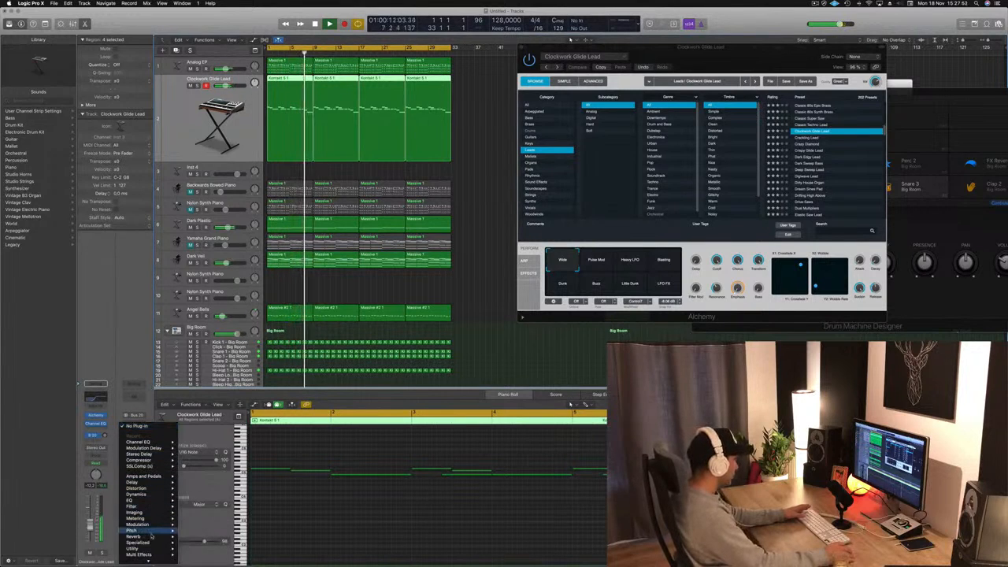
pyautogui.moveTo(152, 536)
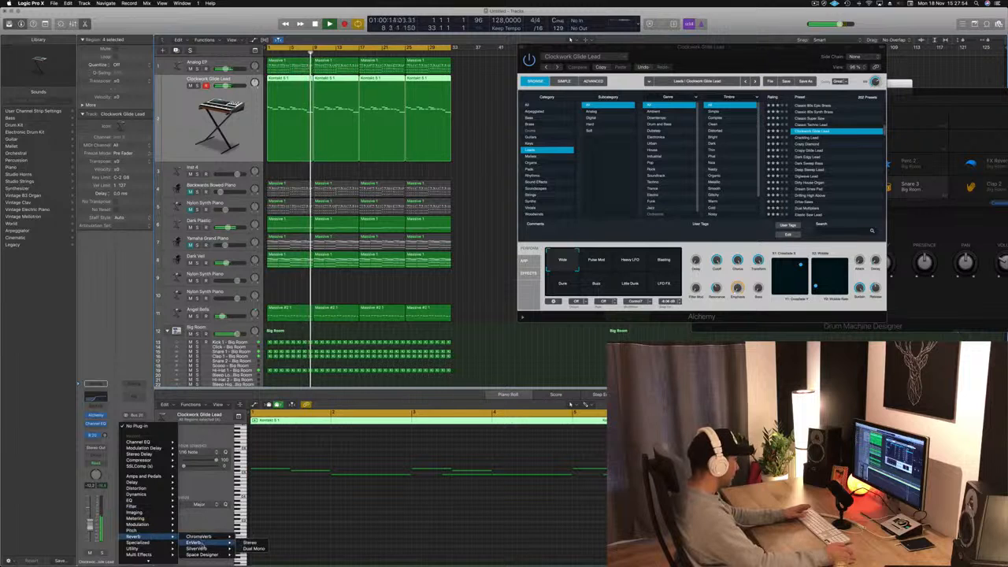
pyautogui.moveTo(201, 548)
pyautogui.click(249, 548)
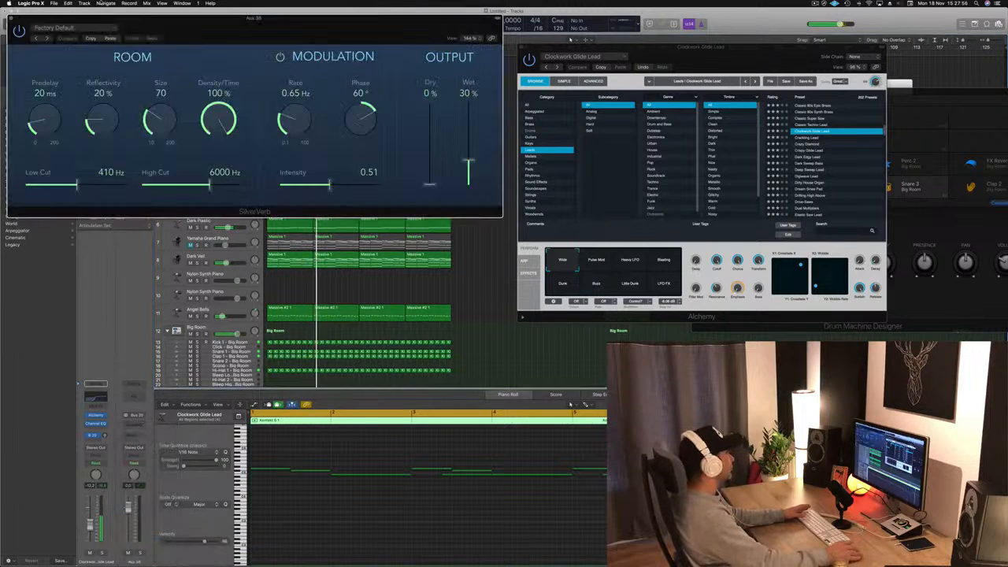
# Step: Load the grandiose preset in the aux channel's SilverVerb and close the plug-in window
pyautogui.moveTo(145, 25); pyautogui.dragTo(177, 25)
pyautogui.click(102, 27)
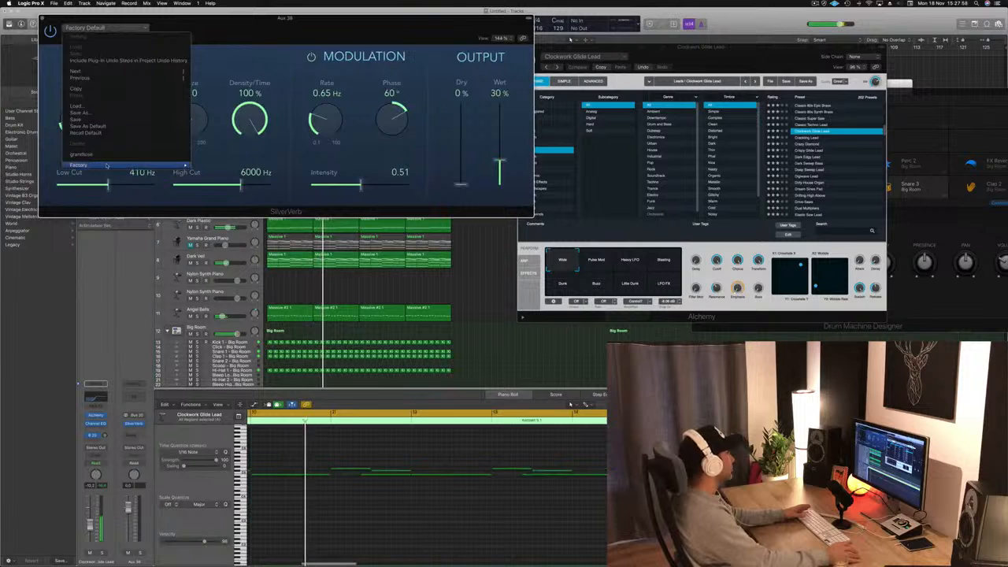
pyautogui.click(81, 154)
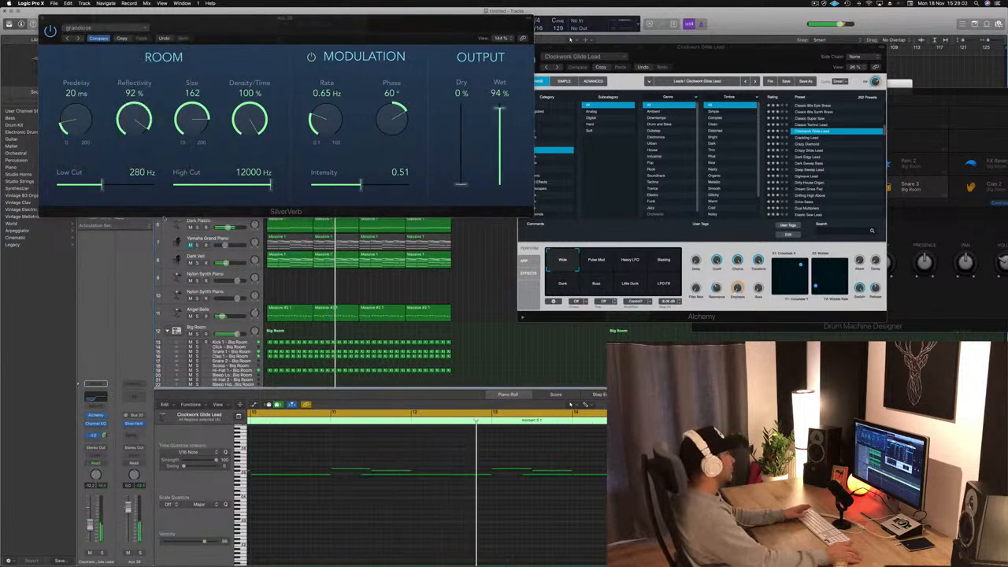
pyautogui.moveTo(43, 20); pyautogui.dragTo(442, 93)
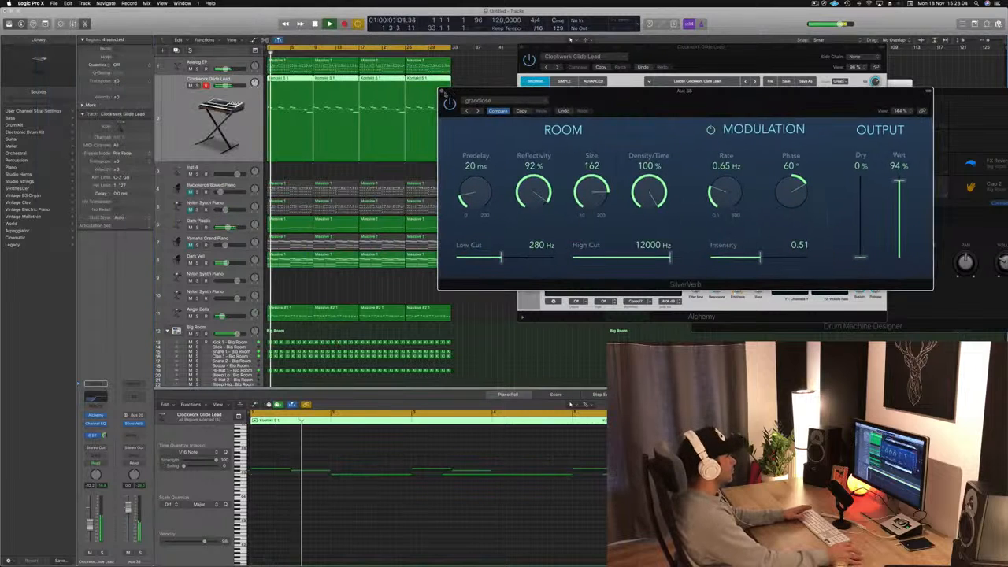
pyautogui.click(443, 92)
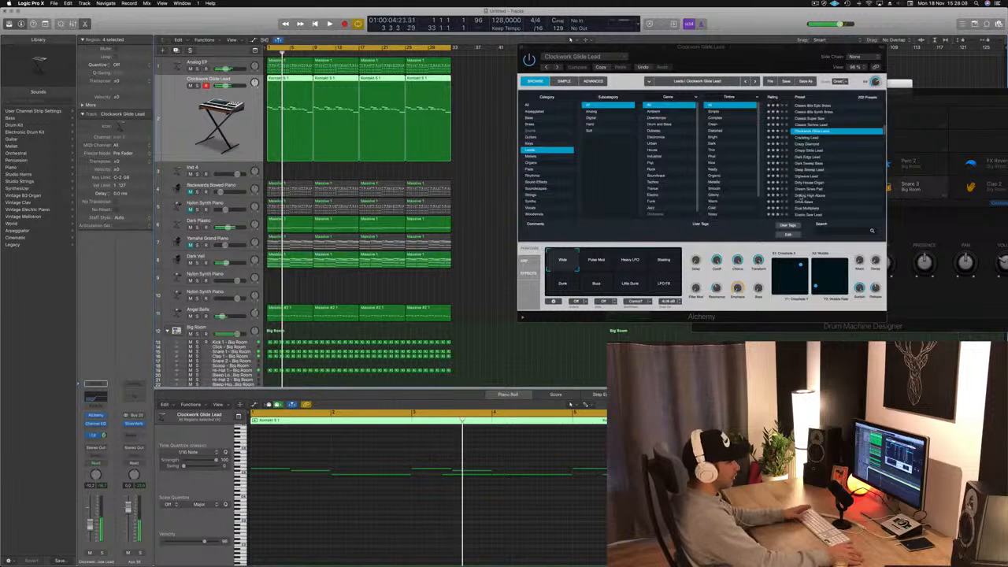
# Step: Audition the Dark Sweep Bass and Deep Sweep Lead presets in Alchemy, restarting the arrangement from the beginning each time
pyautogui.click(807, 169)
pyautogui.click(807, 165)
pyautogui.press('Return')
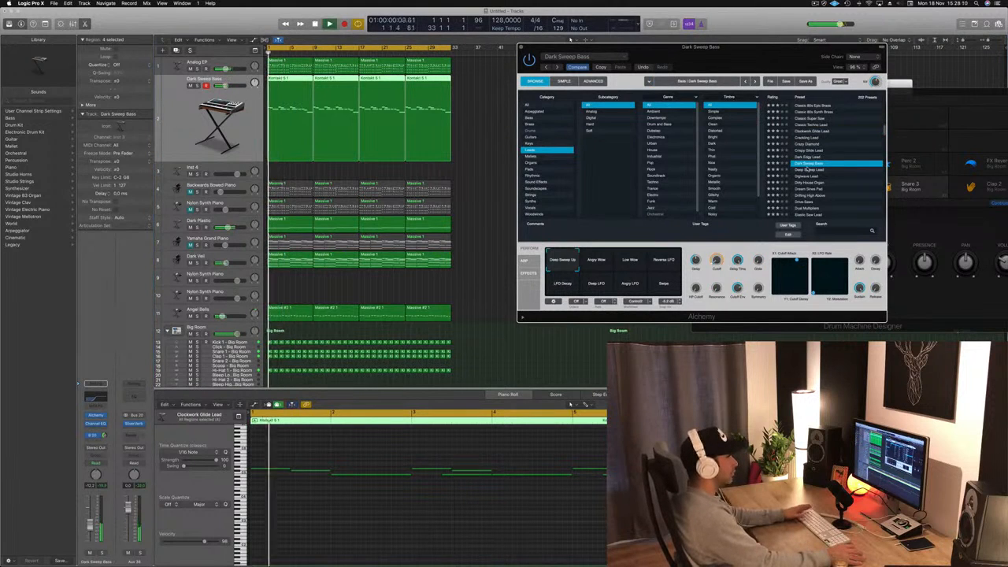
pyautogui.click(808, 170)
pyautogui.press('Return')
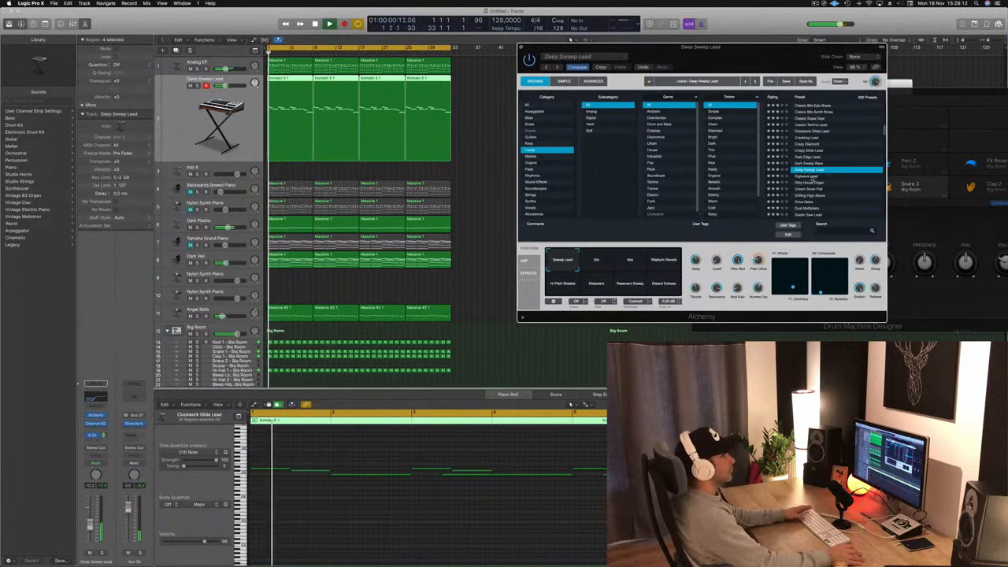
# Step: Audition the Dirty House Organ and Drive-Saws presets in Alchemy from the beginning of the arrangement
pyautogui.click(821, 183)
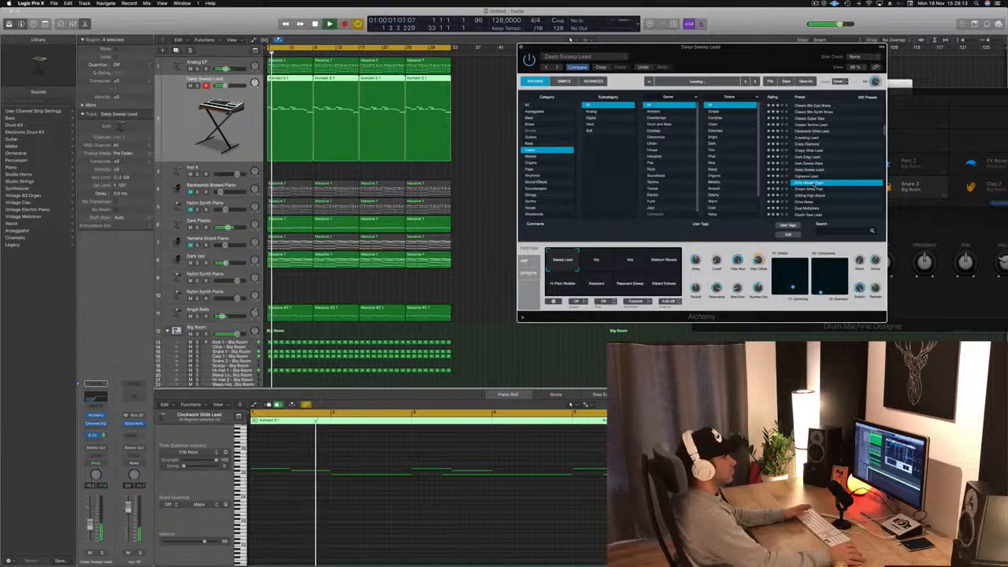
pyautogui.press('Return')
pyautogui.scroll(-1, 822, 183)
pyautogui.click(811, 179)
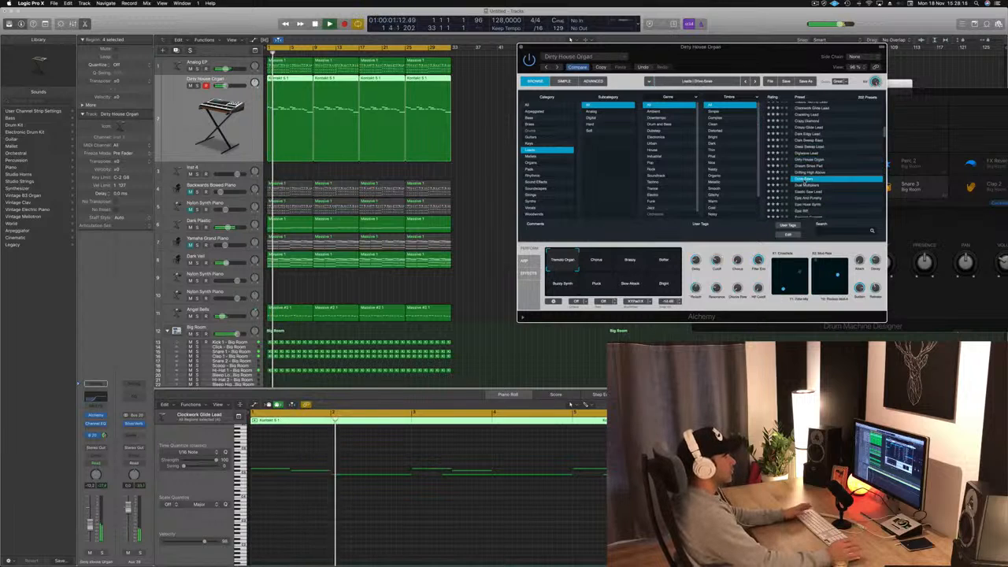
pyautogui.press('Return')
pyautogui.scroll(-2, 811, 180)
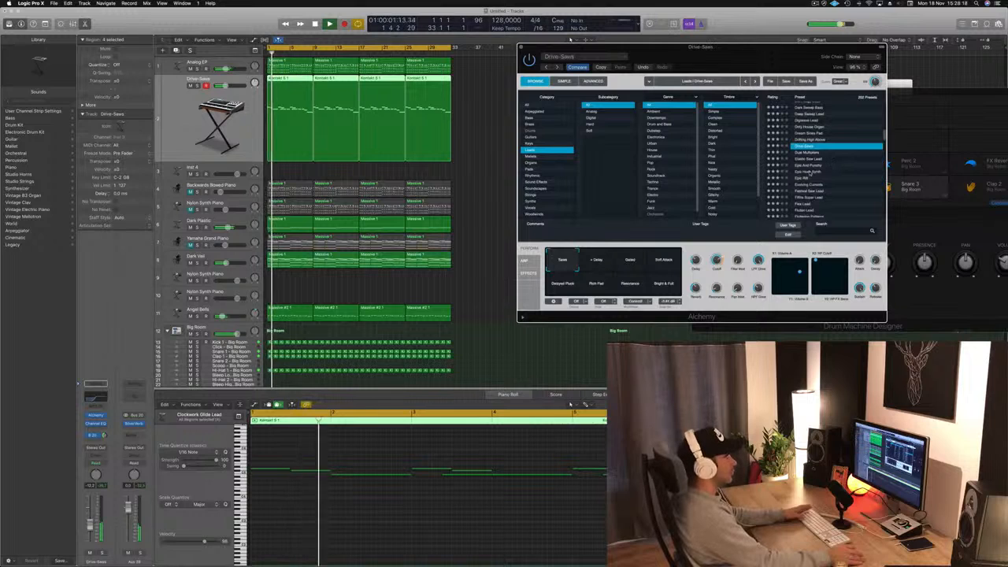
# Step: Move the Alchemy window aside and audition the Epic And Punchy and Fifths Super Lead presets
pyautogui.moveTo(763, 50); pyautogui.dragTo(800, 104)
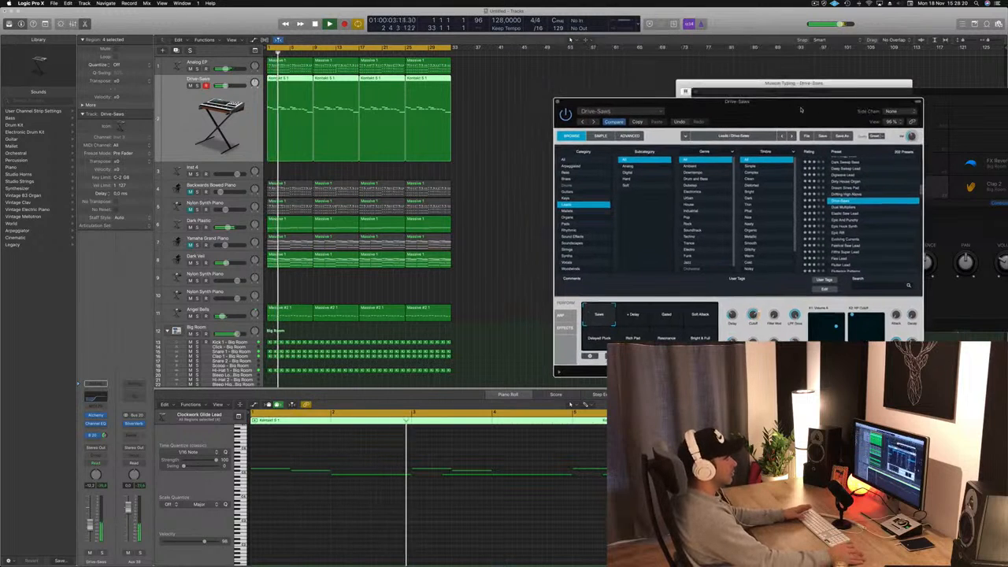
pyautogui.scroll(-1, 876, 221)
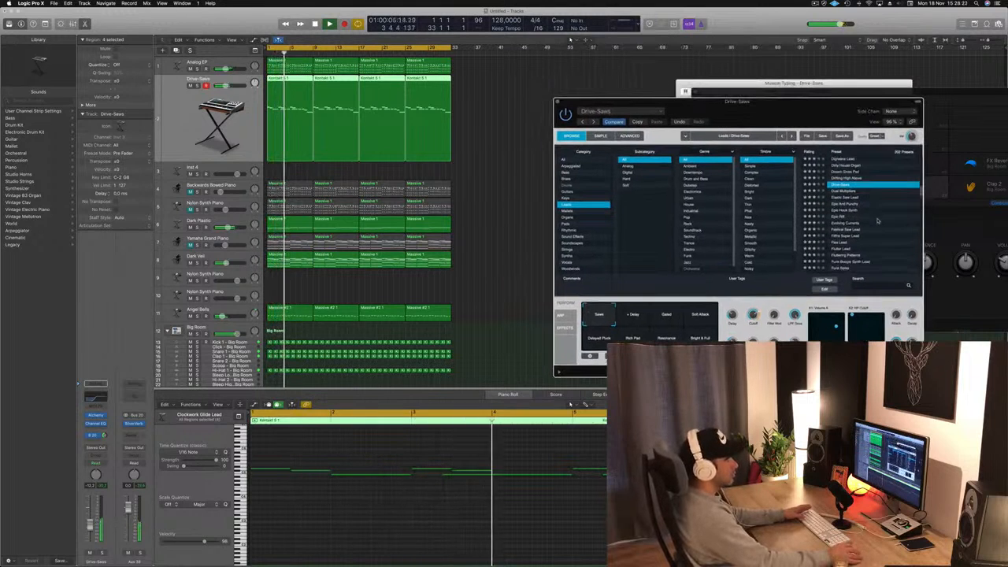
pyautogui.click(855, 204)
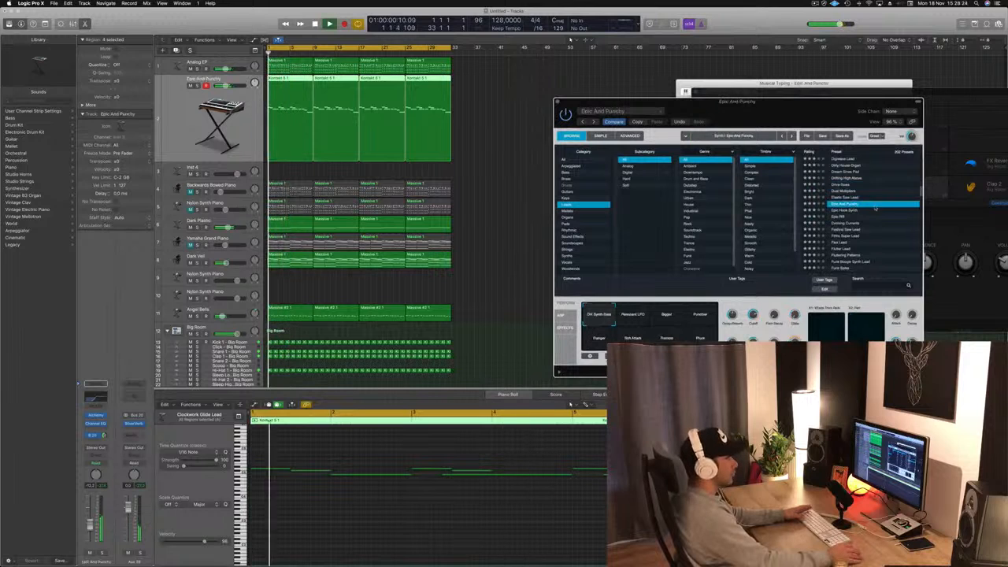
pyautogui.scroll(-2, 850, 208)
pyautogui.click(850, 203)
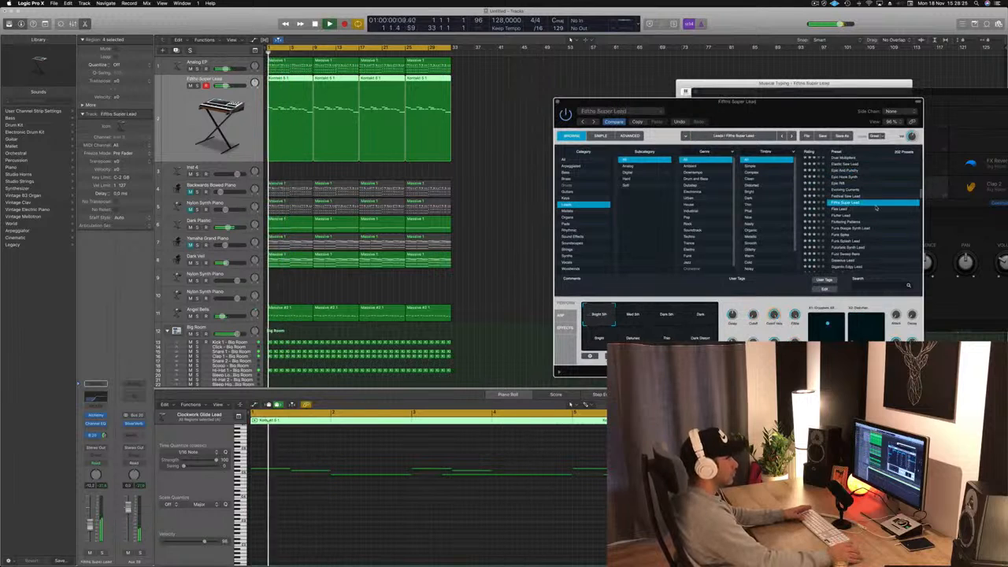
# Step: Audition the Flex Lead, Funk Splash Lead, Grainy Blows and Granular Amp Lead presets in Alchemy with the arrangement playing
pyautogui.scroll(-1, 875, 208)
pyautogui.scroll(-1, 875, 207)
pyautogui.click(839, 182)
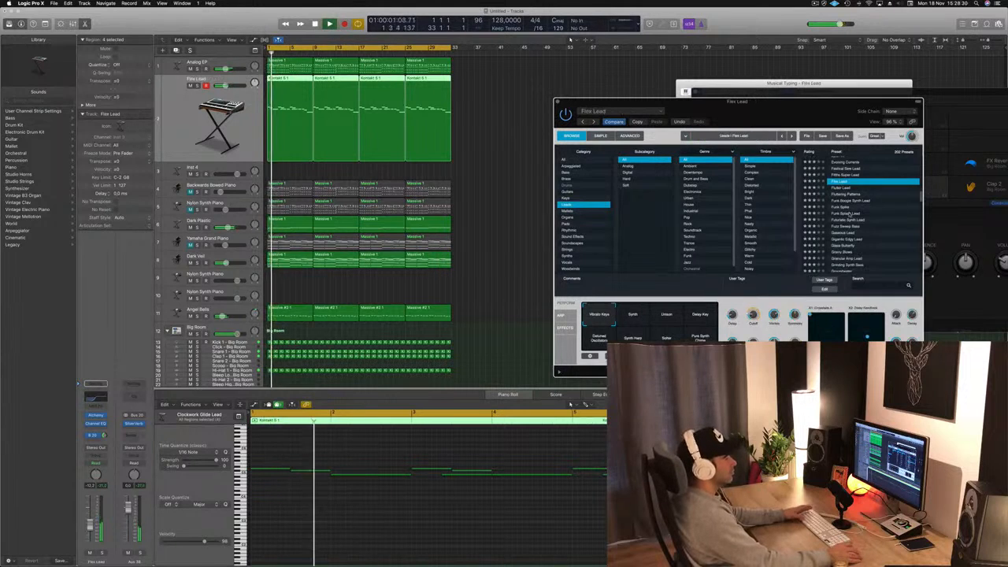
pyautogui.click(846, 214)
pyautogui.scroll(-2, 853, 213)
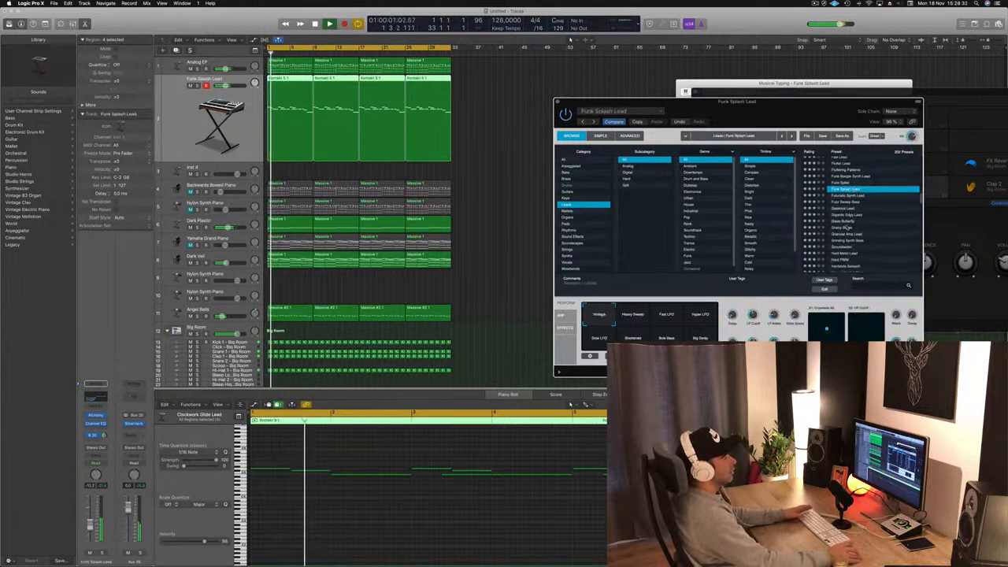
pyautogui.click(844, 228)
pyautogui.scroll(-1, 858, 222)
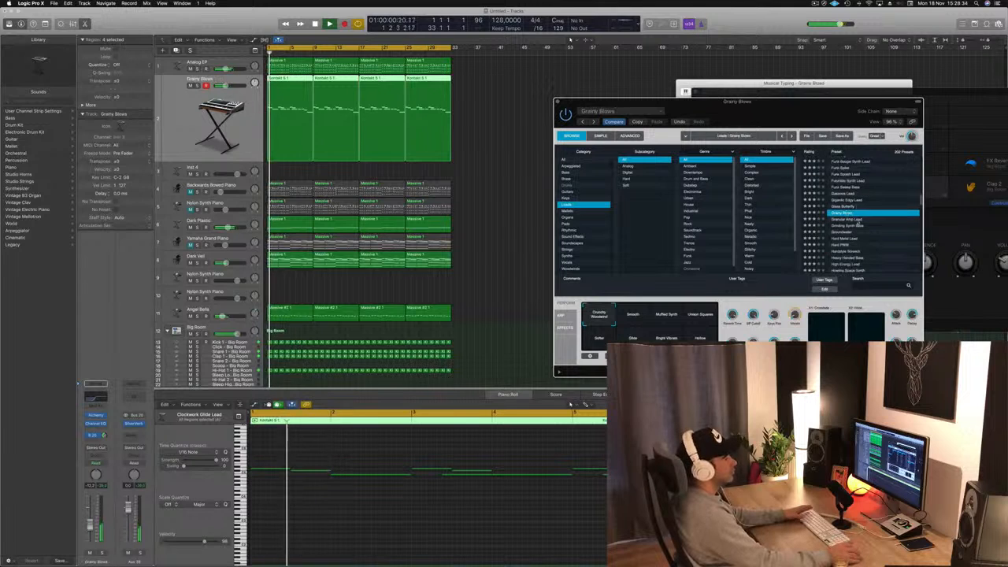
pyautogui.click(851, 221)
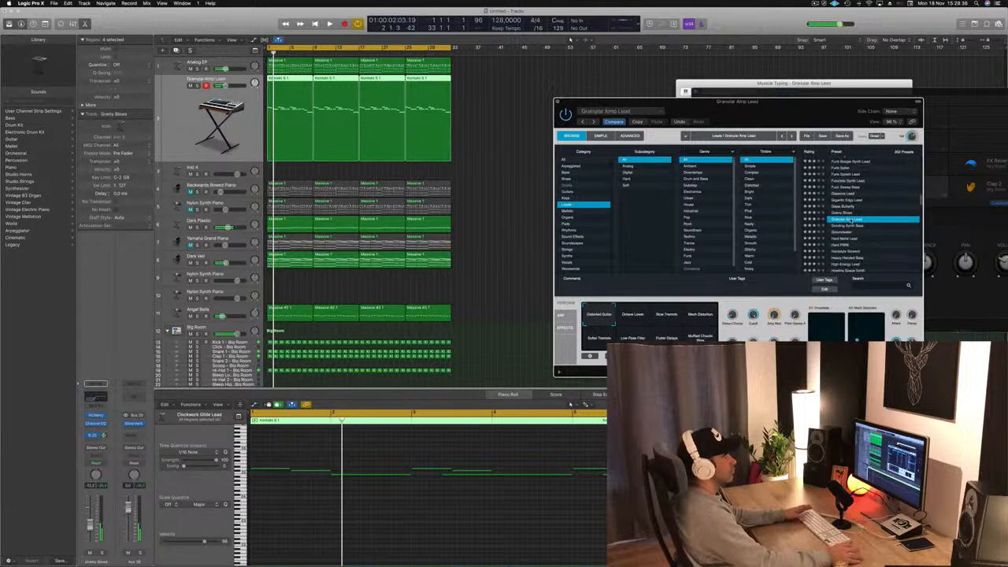
# Step: Load the Hard Metal Lead preset, close Alchemy, and deselect the lead regions while checking the sound in the arrangement
pyautogui.scroll(-2, 866, 208)
pyautogui.click(843, 214)
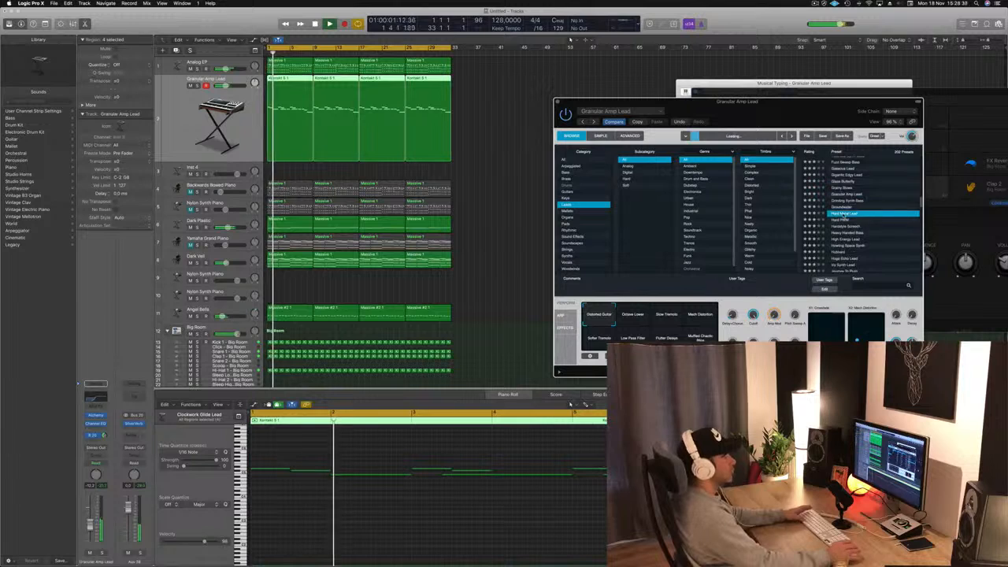
pyautogui.scroll(-2, 880, 202)
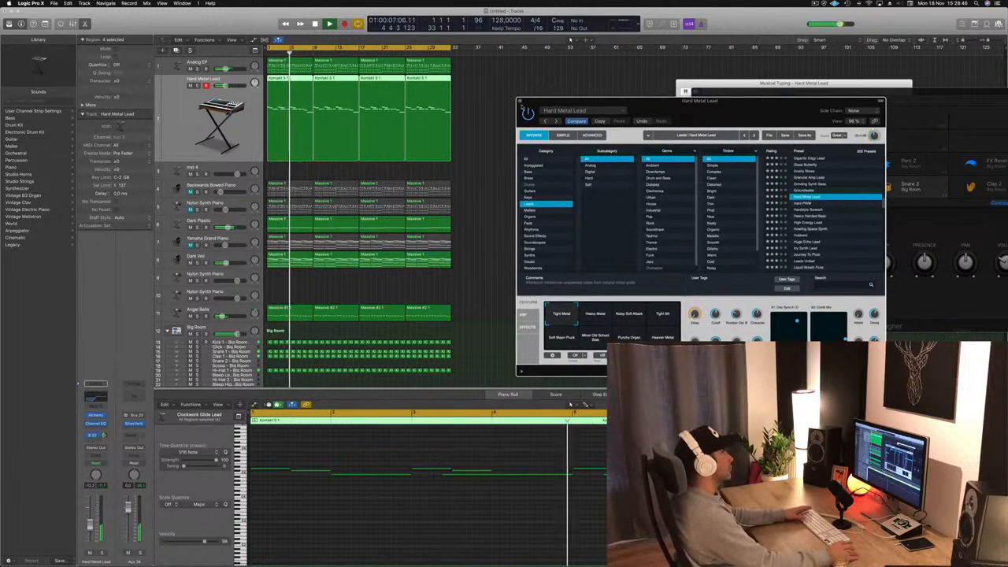
pyautogui.click(520, 101)
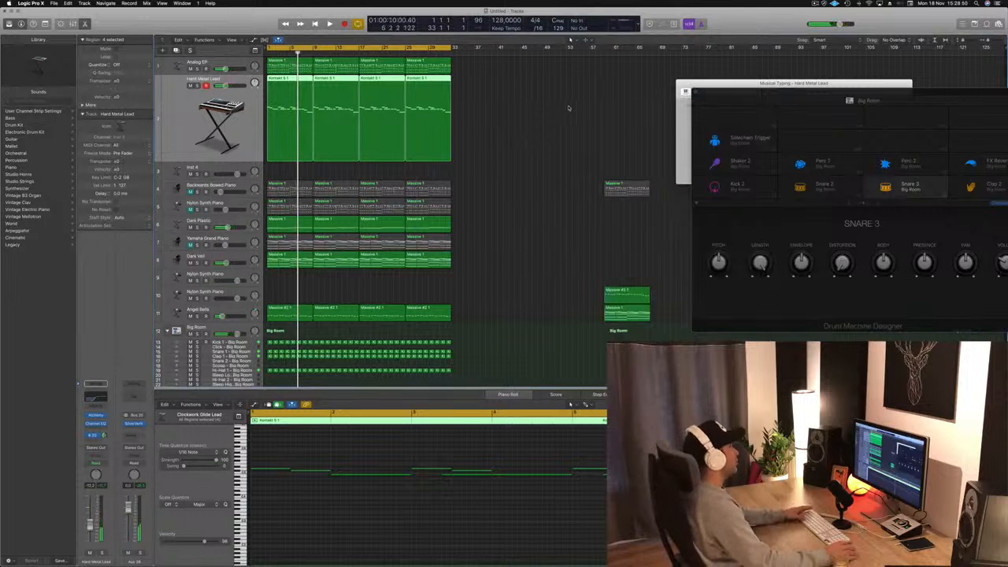
pyautogui.press('space')
pyautogui.click(536, 135)
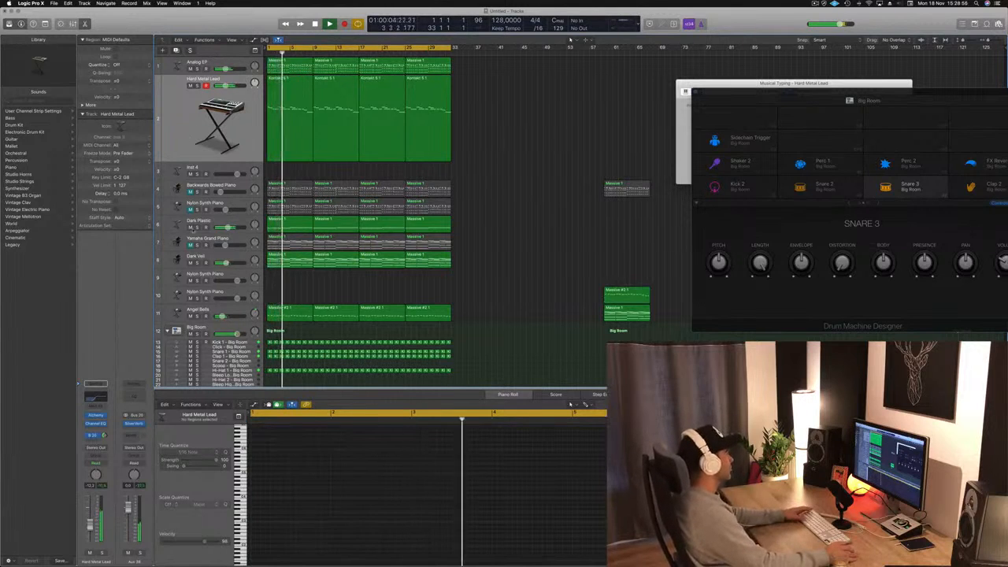
# Step: Check the Dark Plastic track by soloing it briefly and returning to the full mix during playback
pyautogui.click(198, 228)
pyautogui.click(198, 228)
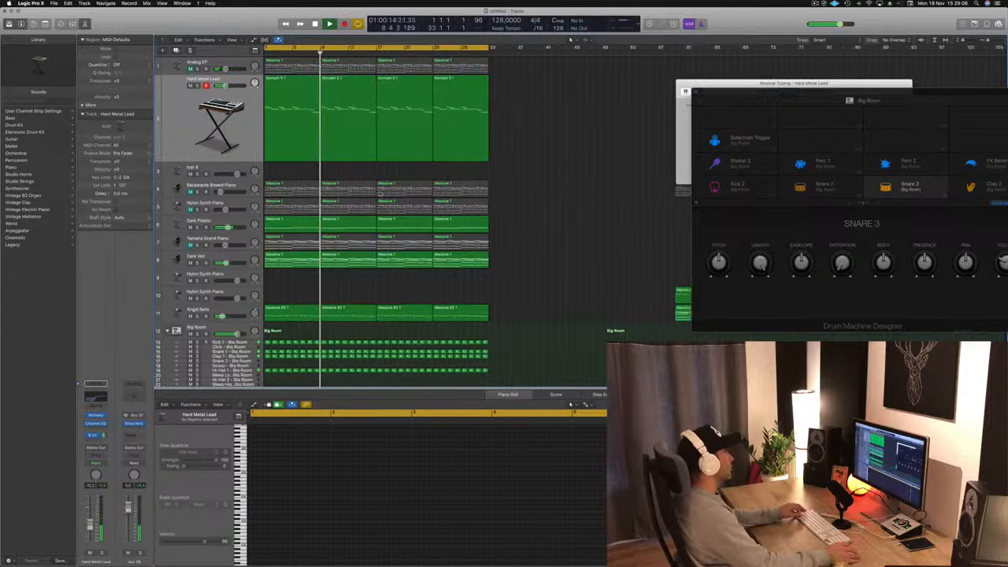
pyautogui.scroll(2, 353, 229)
pyautogui.scroll(-2, 404, 232)
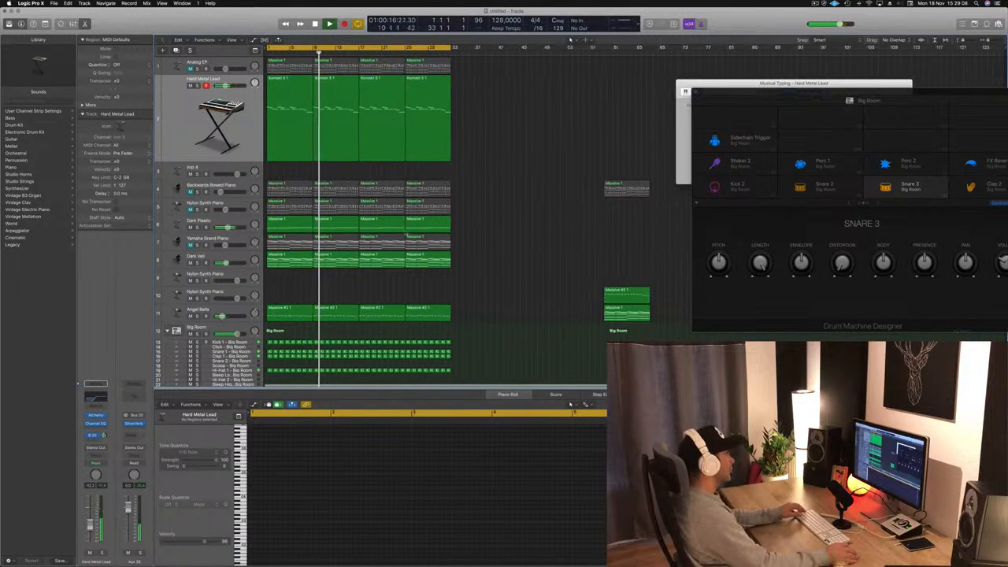
pyautogui.scroll(3, 404, 231)
pyautogui.hscroll(-1, 404, 232)
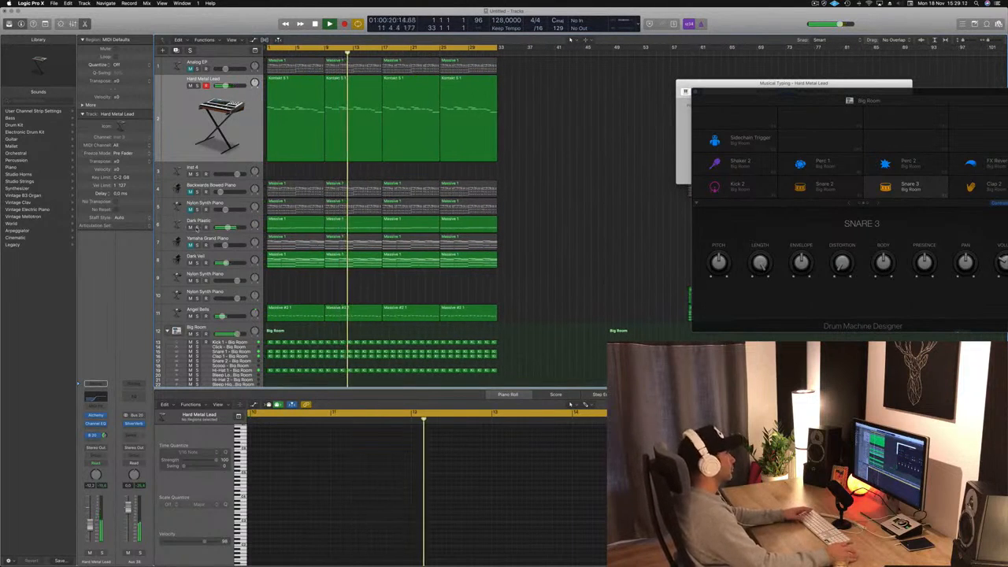
pyautogui.click(198, 227)
pyautogui.click(197, 227)
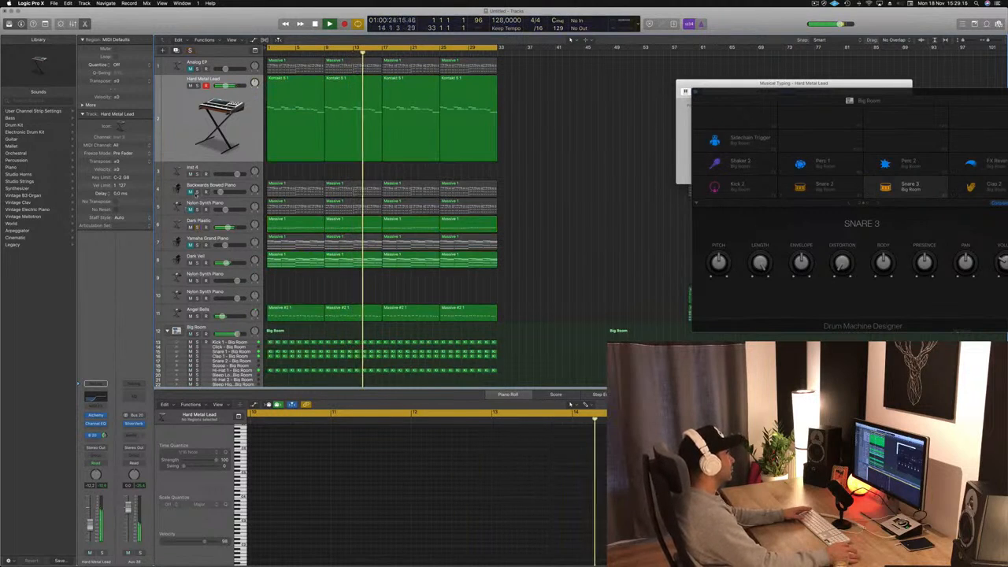
# Step: Bring the Backwards Bowed Piano track into the mix, compare it soloed, and fine-tune its volume
pyautogui.click(197, 191)
pyautogui.click(197, 191)
pyautogui.click(197, 191)
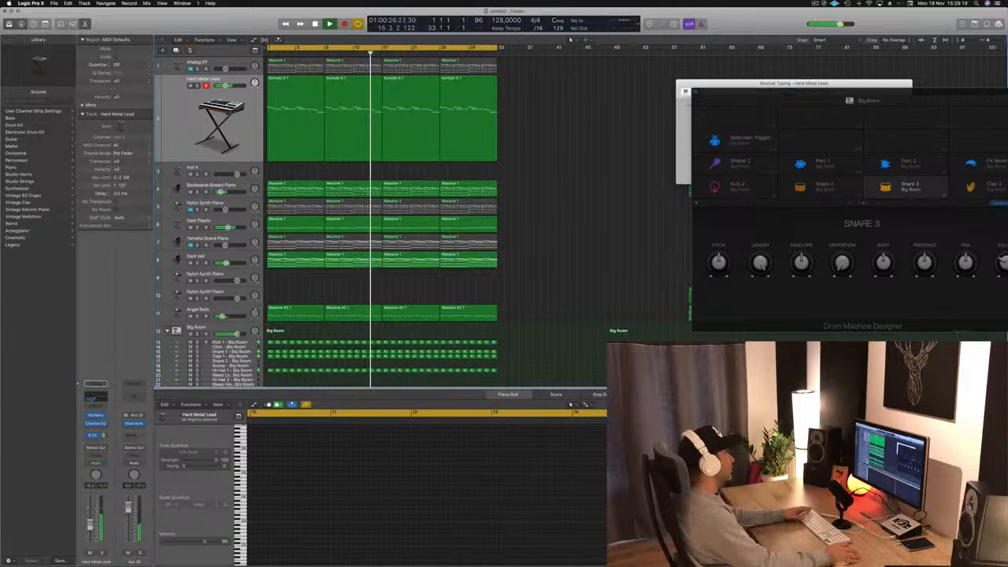
pyautogui.moveTo(221, 192); pyautogui.dragTo(222, 192)
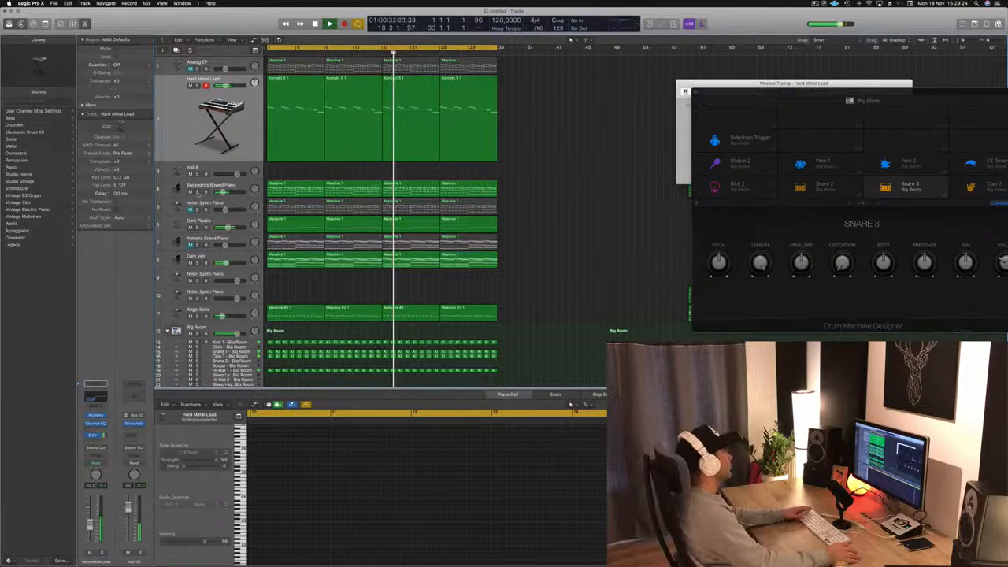
pyautogui.click(198, 192)
pyautogui.click(198, 192)
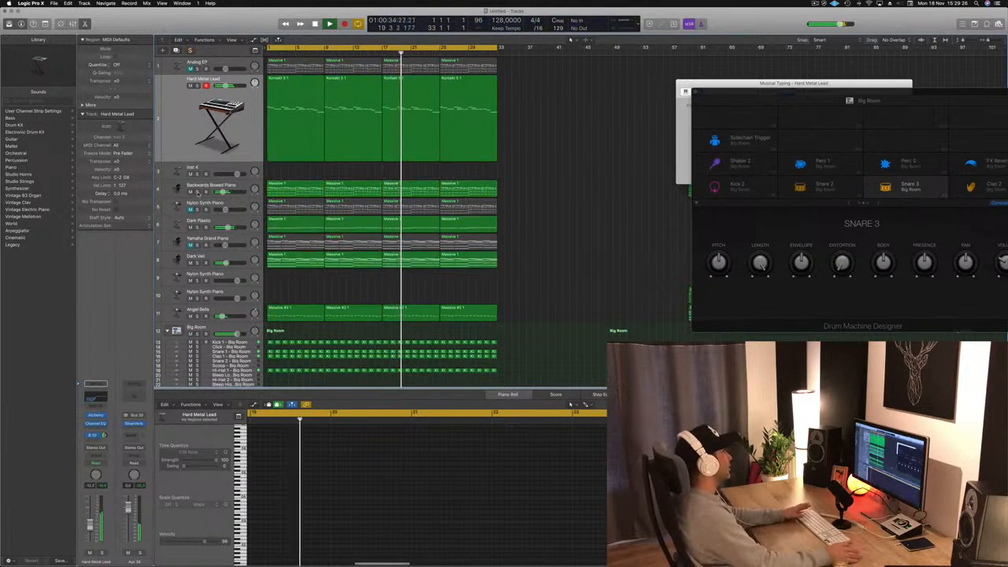
pyautogui.moveTo(222, 193); pyautogui.dragTo(222, 192)
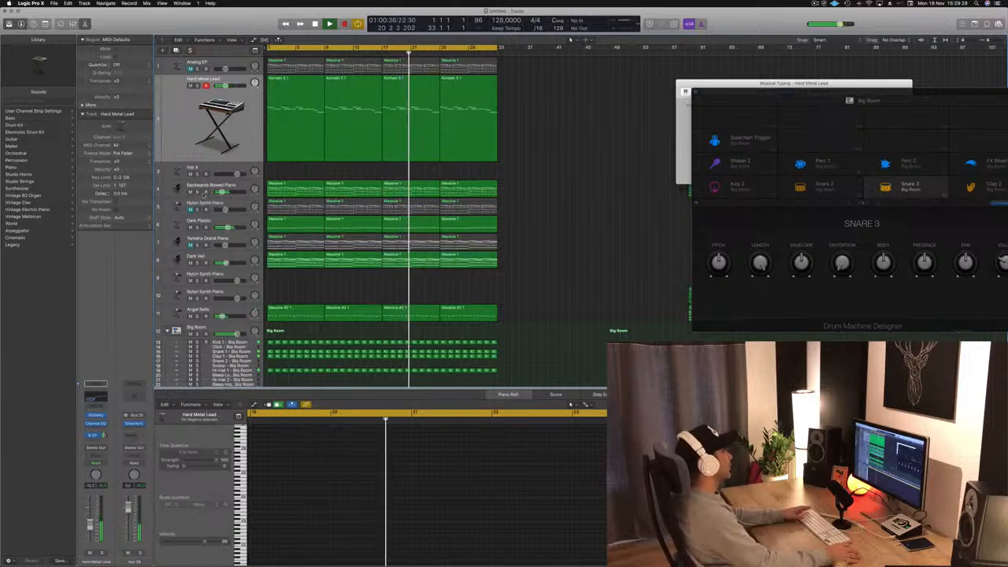
# Step: Unmute the Nylon Synth Piano and Analog EP tracks and check each one soloed
pyautogui.click(196, 208)
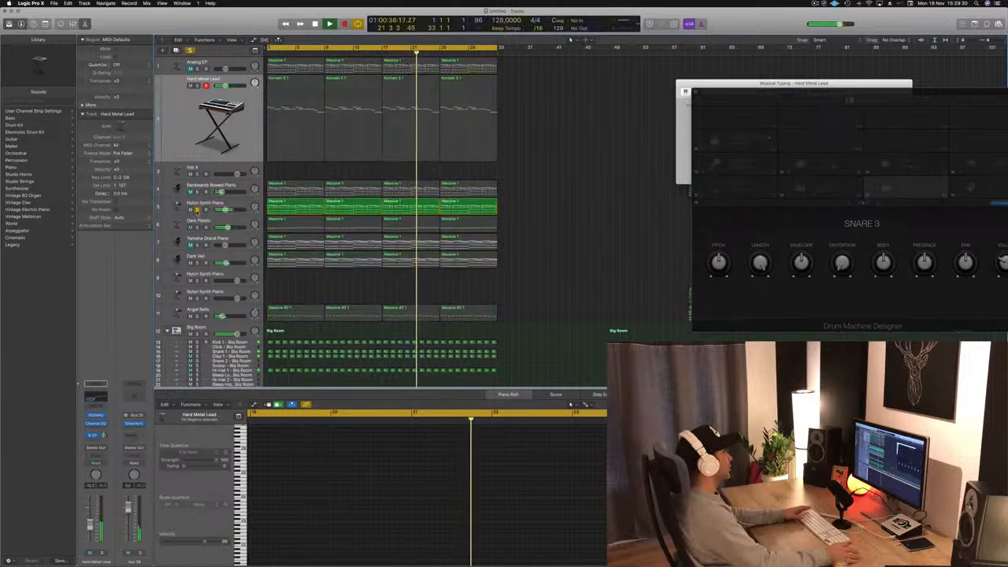
pyautogui.click(197, 208)
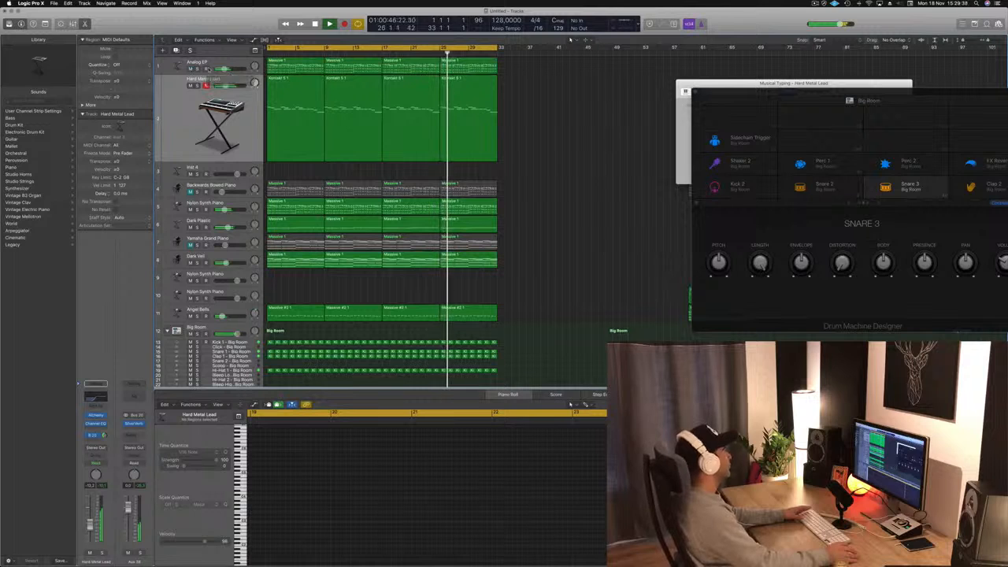
pyautogui.click(197, 68)
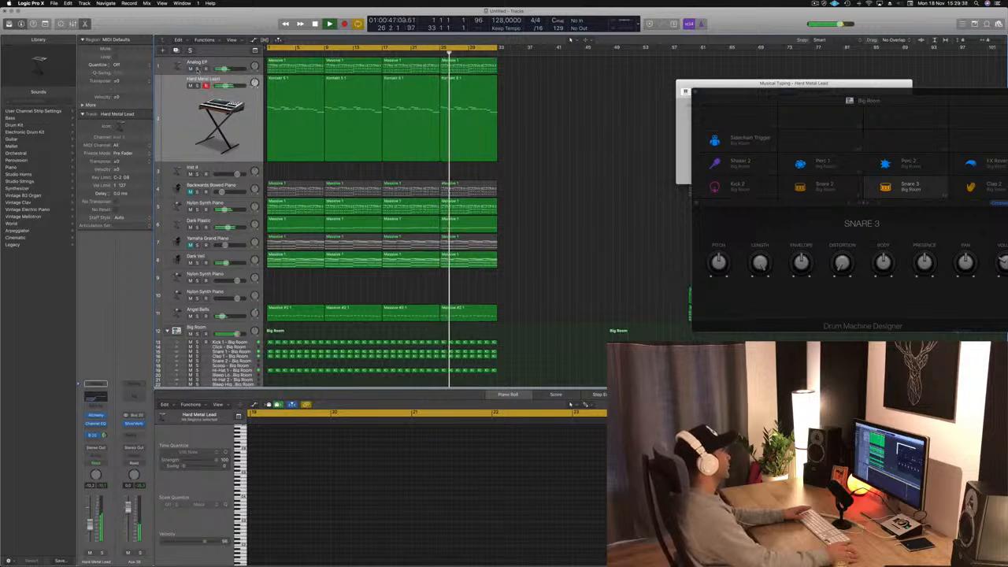
pyautogui.click(197, 69)
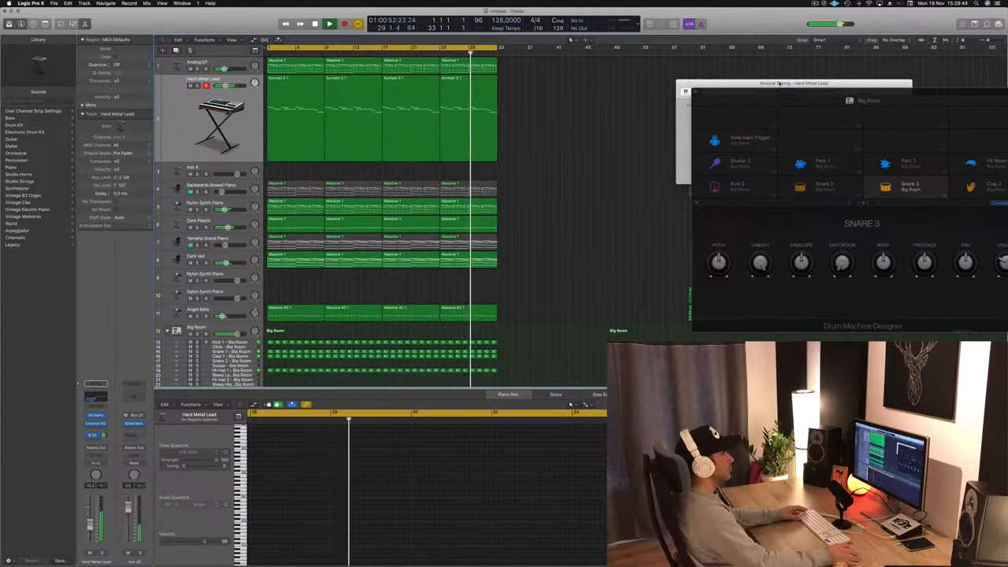
# Step: Move the Musical Typing window out of the way and close the Big Room Drum Machine Designer window
pyautogui.moveTo(799, 82); pyautogui.dragTo(959, 56)
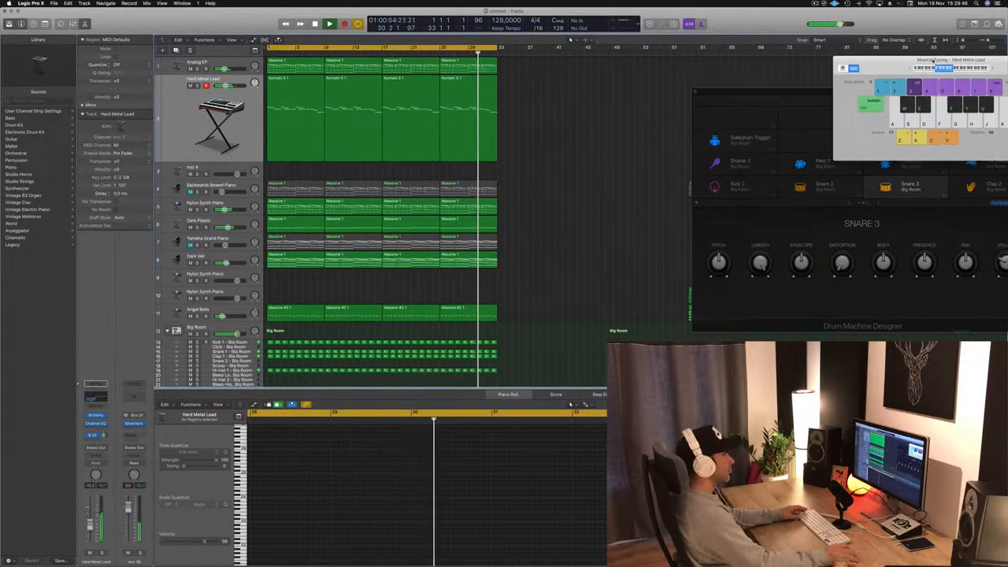
pyautogui.click(708, 93)
pyautogui.moveTo(707, 92); pyautogui.dragTo(525, 76)
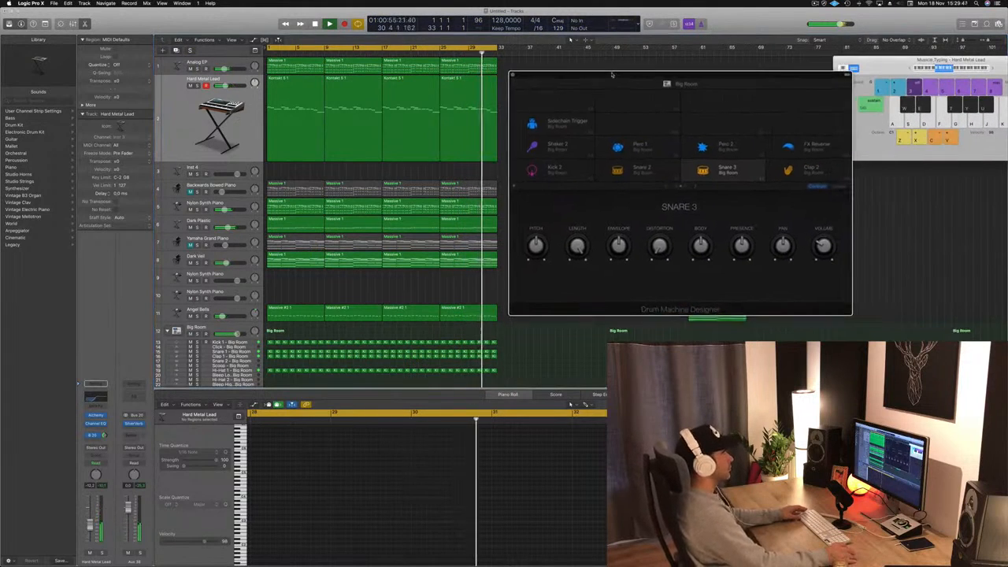
pyautogui.click(514, 76)
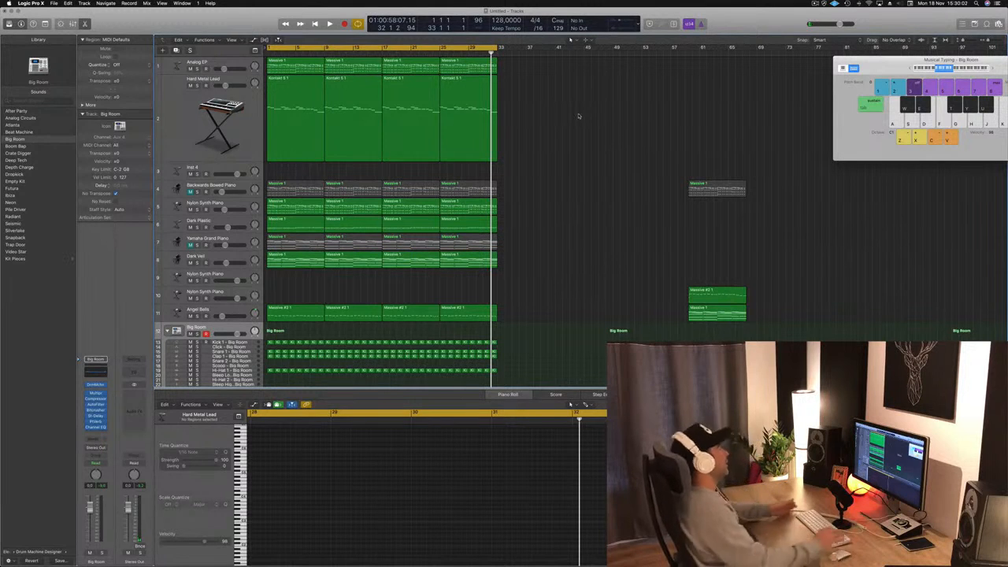
# Step: Play the arrangement from the beginning and check the Angel Bells track soloed
pyautogui.press('space')
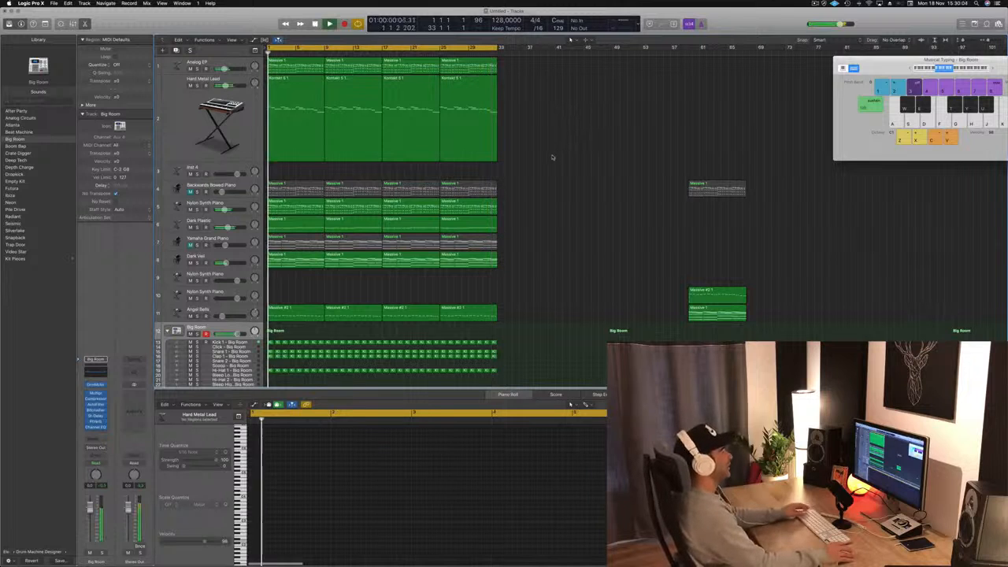
pyautogui.hscroll(-3, 535, 170)
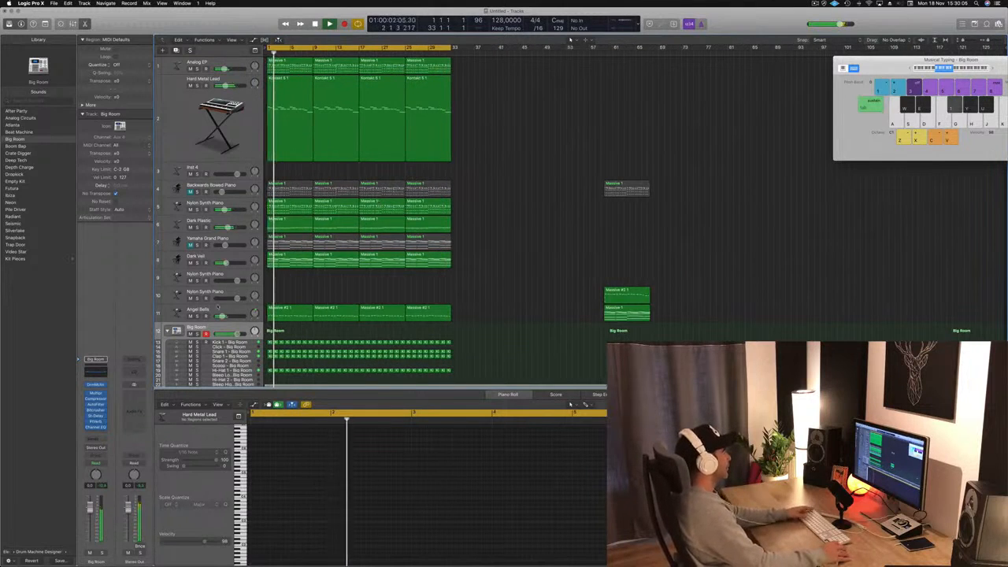
pyautogui.click(197, 317)
pyautogui.click(196, 317)
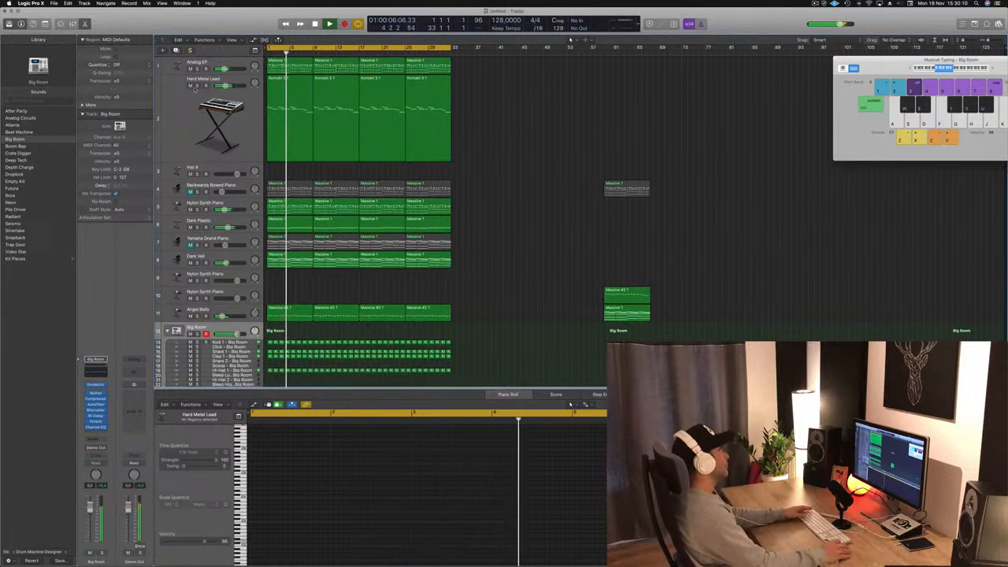
# Step: Lower the Bus 20 reverb send level on the Hard Metal Lead track, and deselect its regions
pyautogui.click(235, 117)
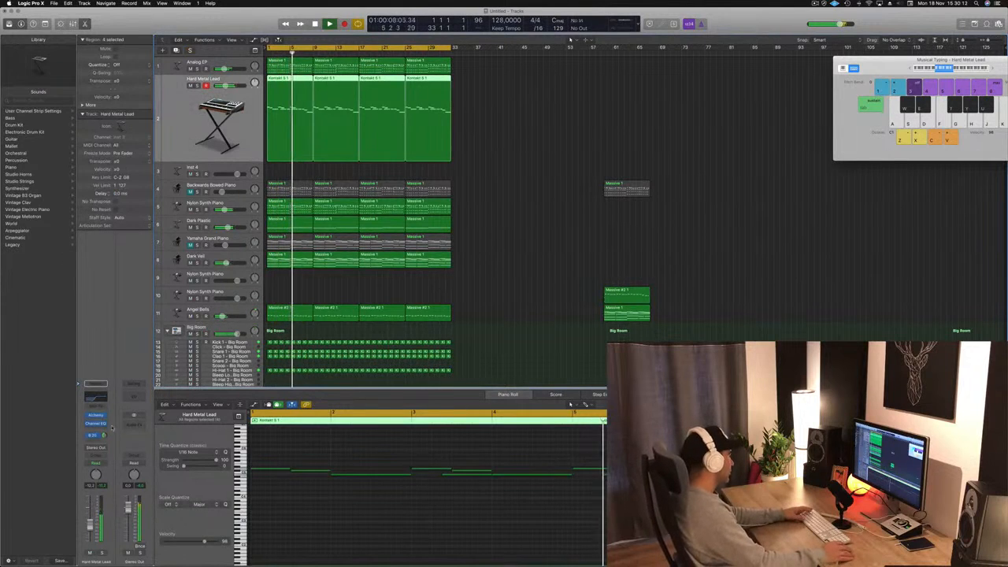
pyautogui.moveTo(103, 435); pyautogui.dragTo(103, 443)
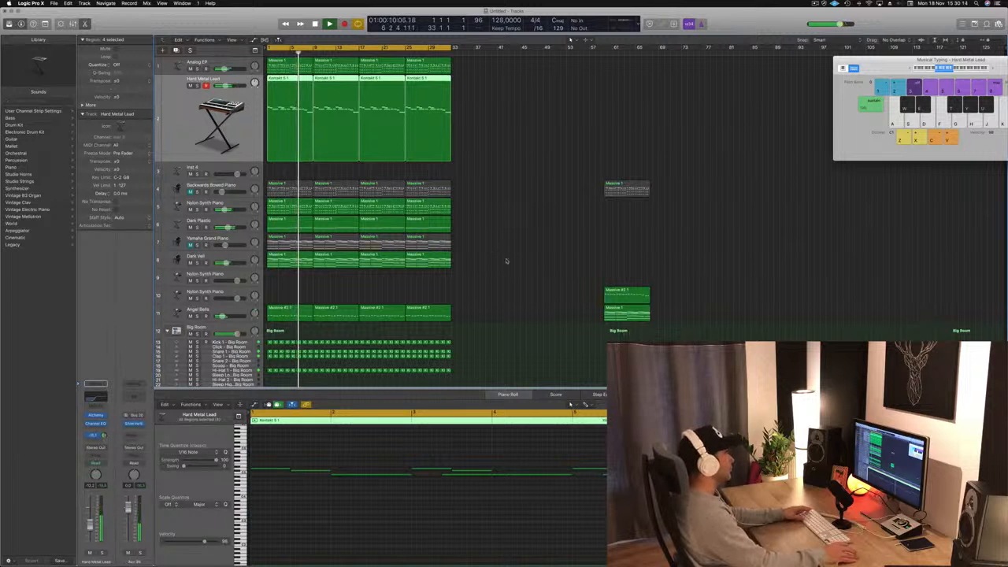
pyautogui.scroll(-5, 506, 260)
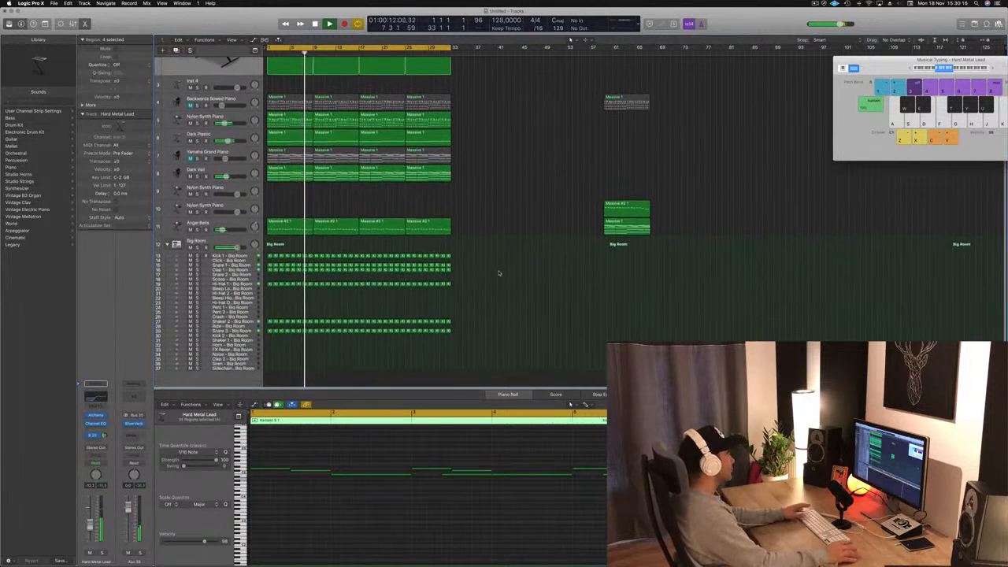
pyautogui.click(498, 273)
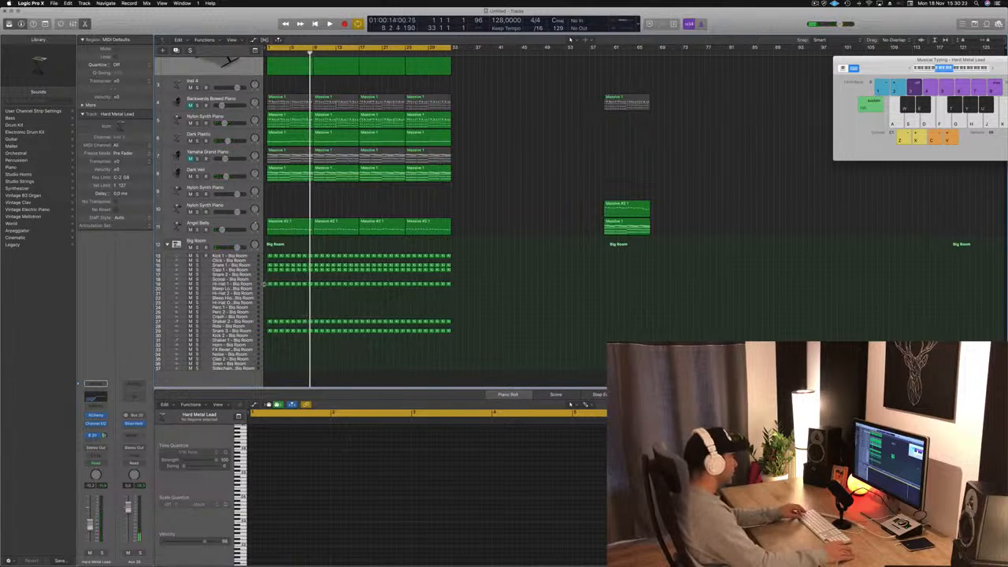
# Step: Copy the first Hi-Hat 1 region to bar 1 of the Perc 1 track and open the copy in the Piano Roll
pyautogui.click(270, 284)
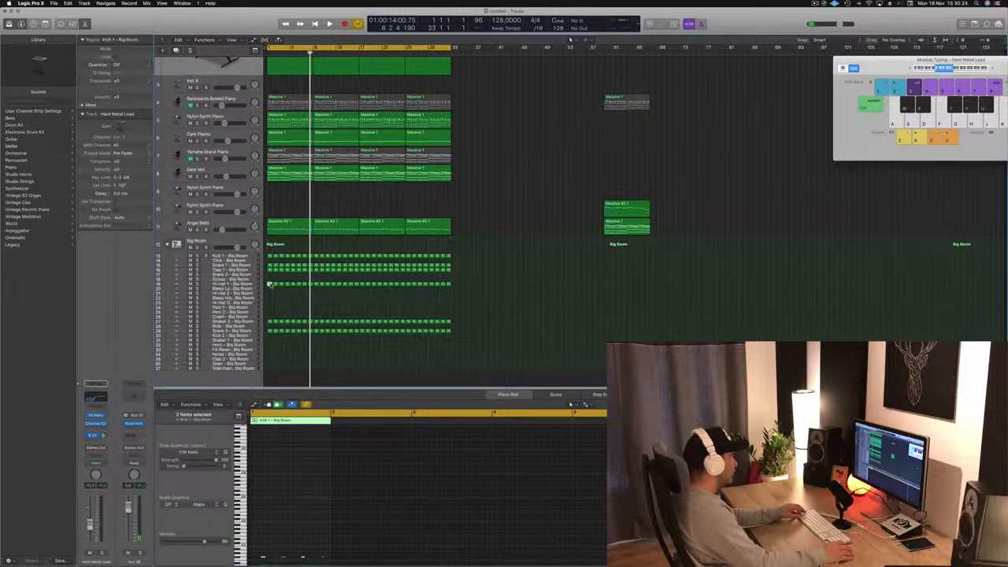
pyautogui.moveTo(270, 284); pyautogui.dragTo(268, 308)
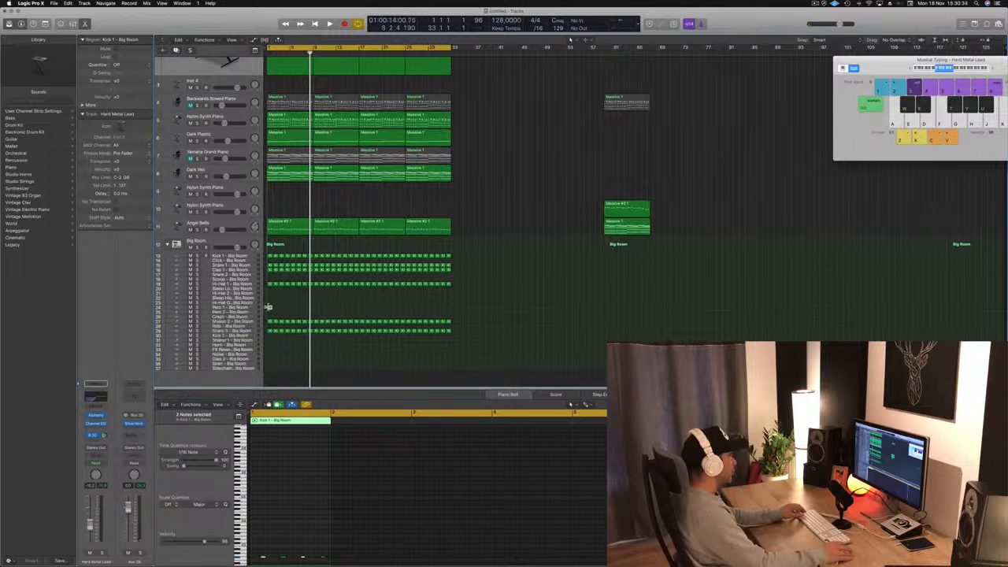
pyautogui.hscroll(10, 271, 308)
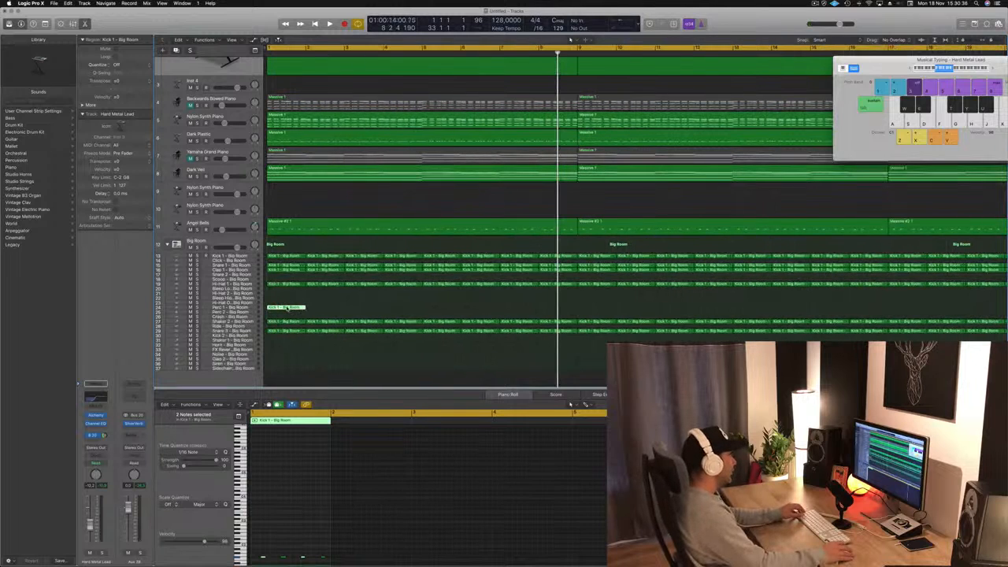
pyautogui.press('e')
pyautogui.scroll(3, 288, 307)
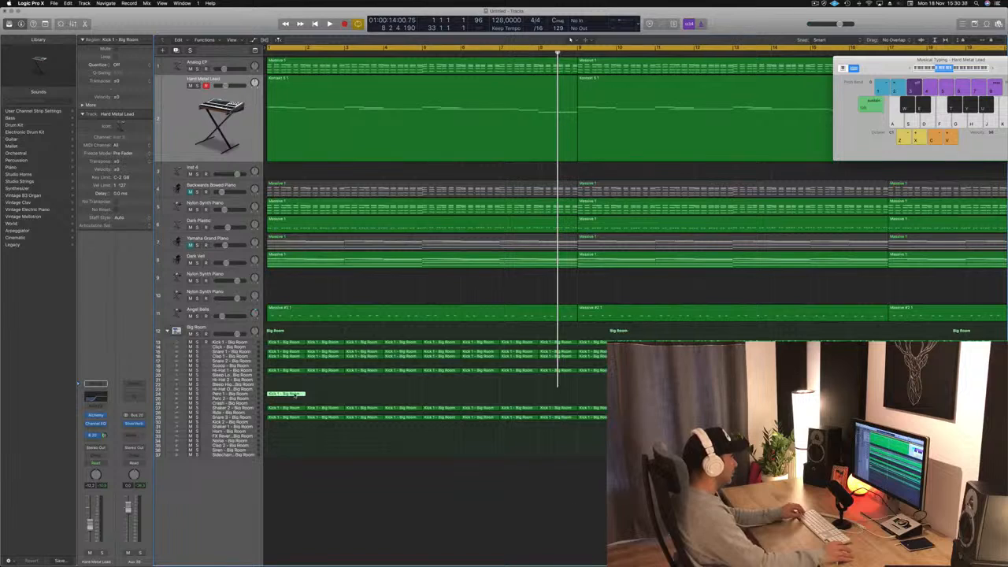
pyautogui.doubleClick(291, 393)
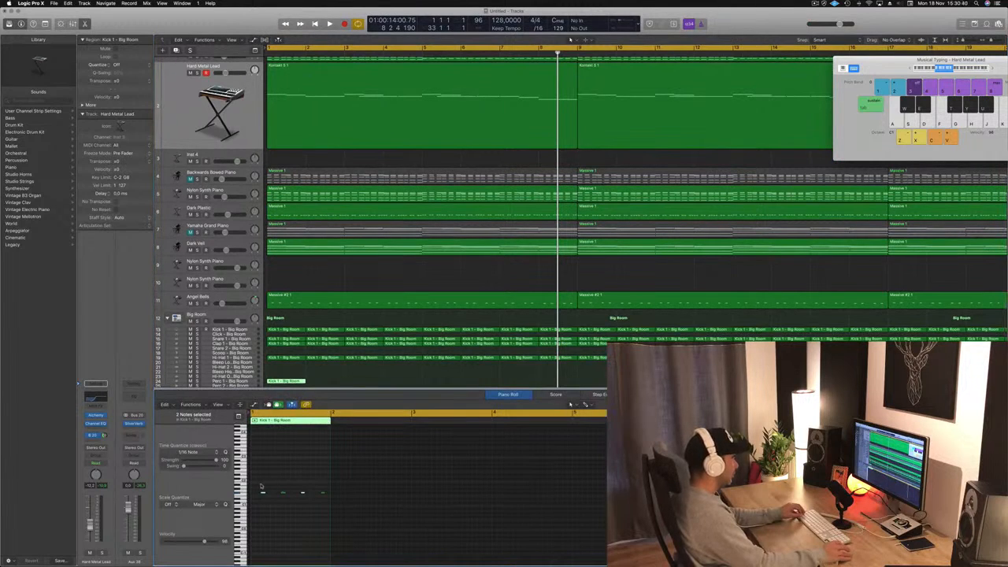
# Step: Delete all but the last note in the Perc 1 region, raise its pitch, and preview it in playback
pyautogui.press('Delete')
pyautogui.moveTo(312, 486); pyautogui.dragTo(362, 518)
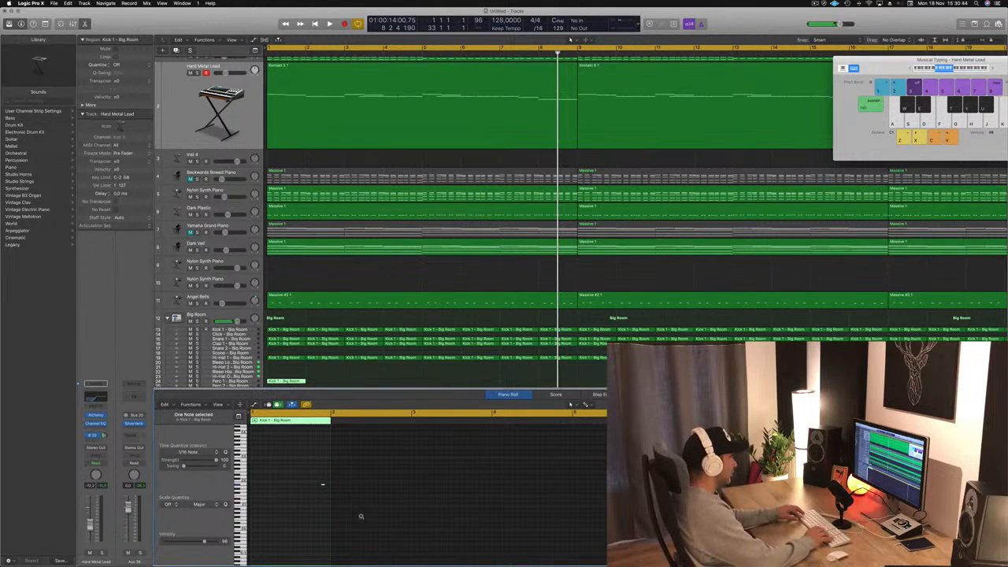
pyautogui.press('space')
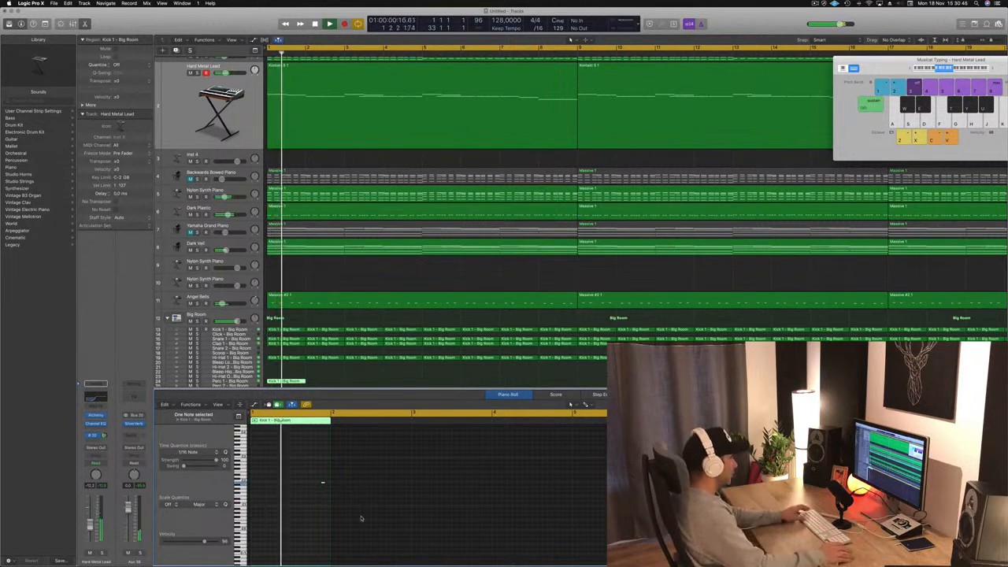
pyautogui.press('space')
# Step: Move the remaining Perc 1 note earlier in the bar, checking its timing in playback
pyautogui.scroll(3, 316, 509)
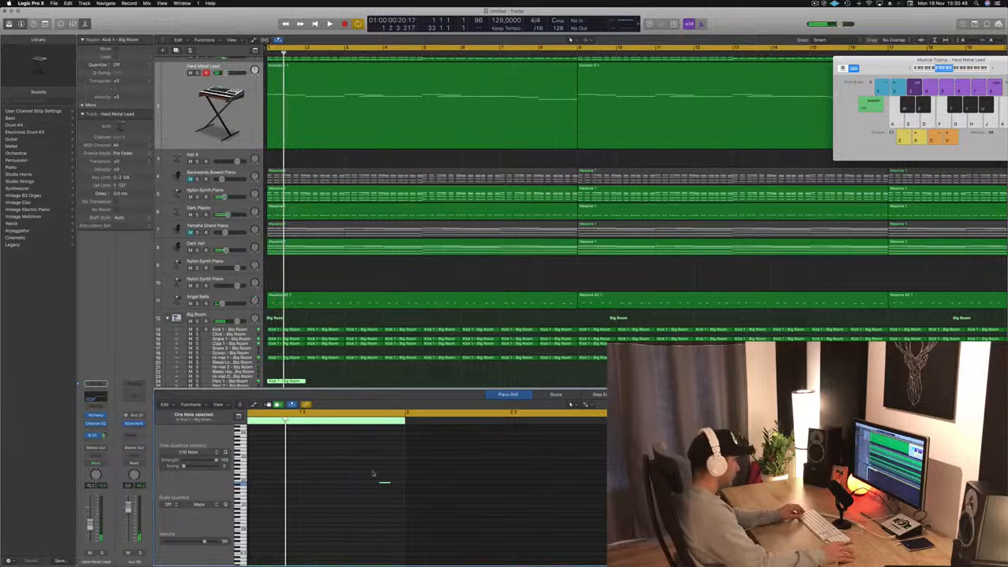
pyautogui.hscroll(-3, 373, 474)
pyautogui.moveTo(440, 484); pyautogui.dragTo(375, 485)
pyautogui.press('space')
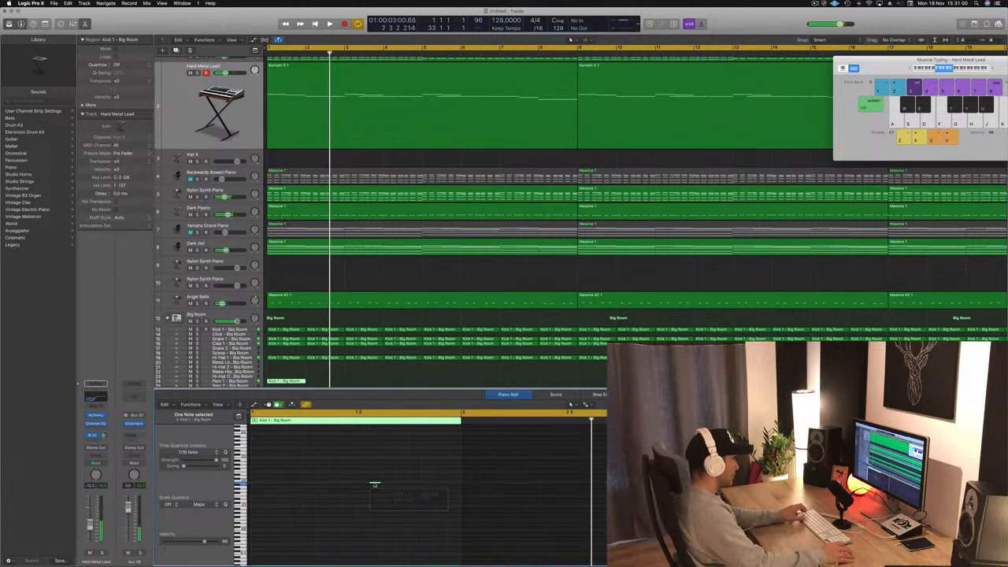
pyautogui.press('super+z')
pyautogui.press('space')
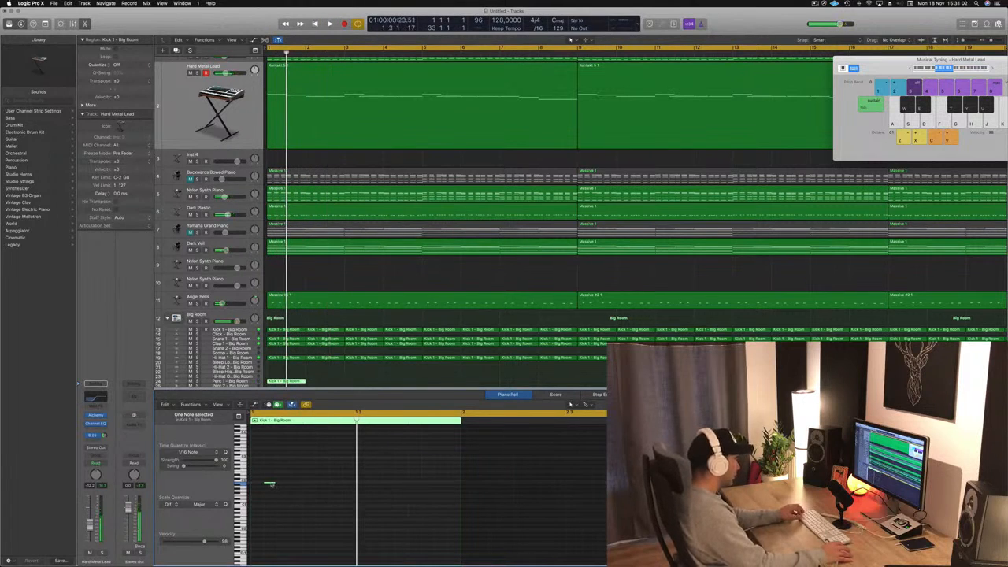
# Step: Copy the Perc 1 note to the second half of the bar, add another copy shortly after it, and play the pattern
pyautogui.moveTo(271, 485); pyautogui.dragTo(352, 484)
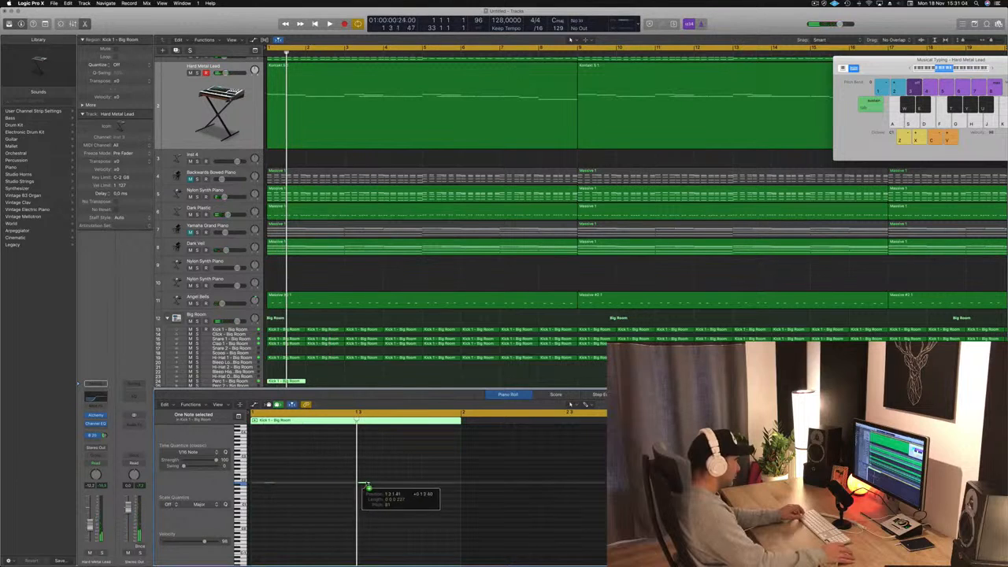
pyautogui.press('space')
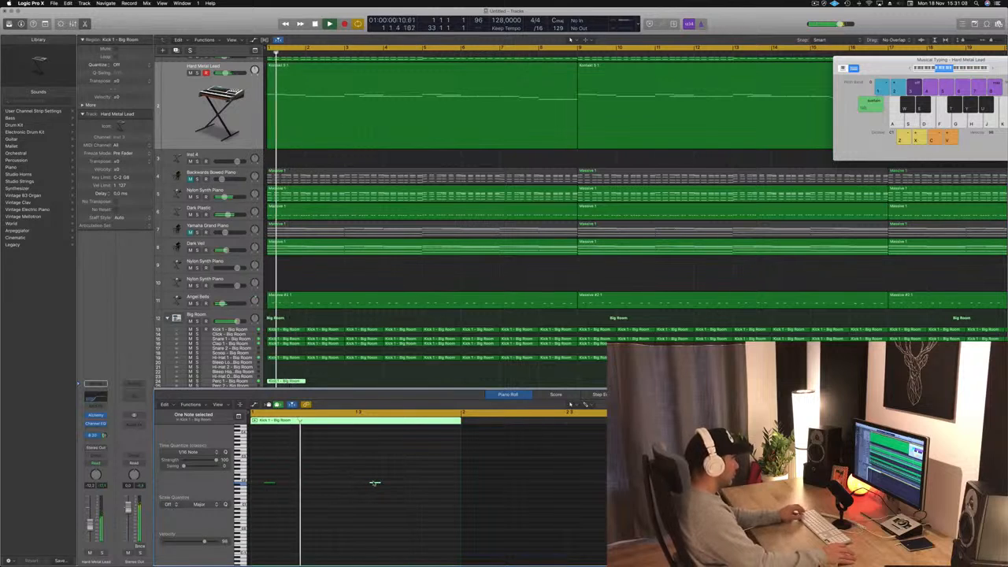
pyautogui.moveTo(373, 481); pyautogui.dragTo(402, 485)
pyautogui.press('Return')
pyautogui.press('super+Left')
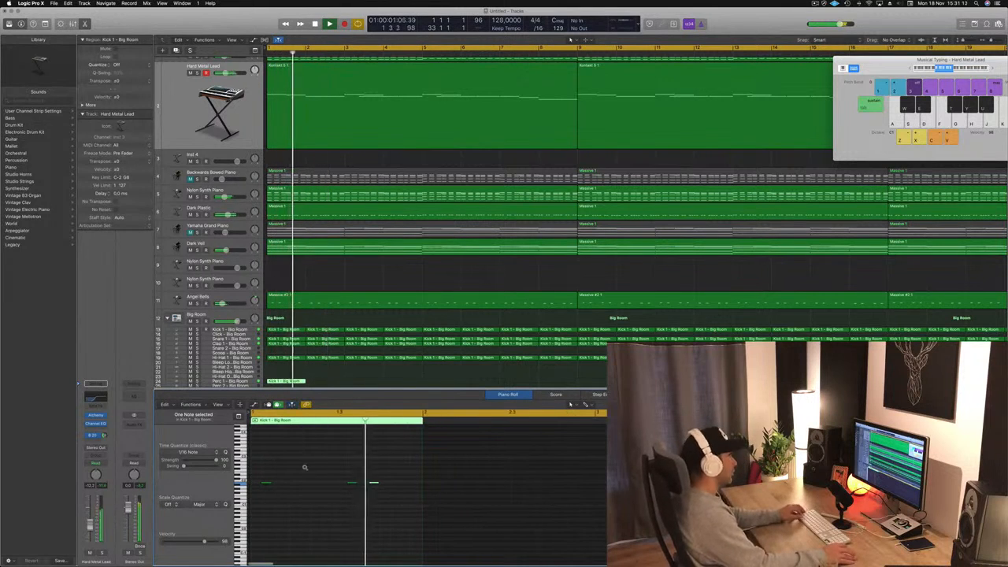
# Step: Repeat the bar 1 Perc 1 region in successively longer blocks to fill the Perc 1 track through bar 32
pyautogui.hscroll(-3, 299, 379)
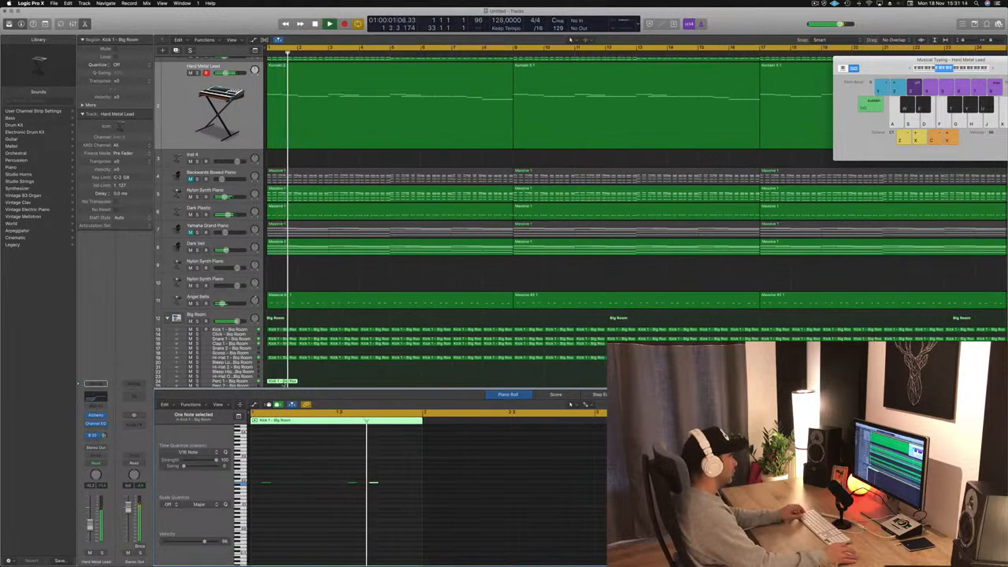
pyautogui.moveTo(287, 381)
pyautogui.mouseDown()
pyautogui.moveTo(317, 379)
pyautogui.moveTo(278, 370)
pyautogui.mouseUp()
pyautogui.moveTo(283, 371); pyautogui.dragTo(340, 376)
pyautogui.moveTo(275, 371); pyautogui.dragTo(413, 376)
pyautogui.press('super+Left')
pyautogui.press('super+Left')
pyautogui.press('super+Left')
pyautogui.press('super+Left')
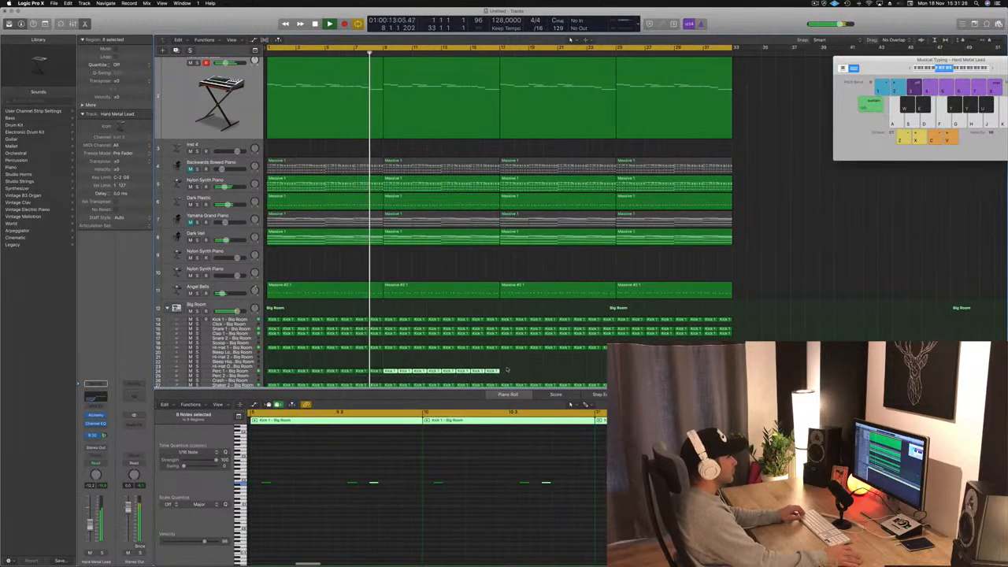
pyautogui.moveTo(506, 370)
pyautogui.mouseDown()
pyautogui.moveTo(271, 374)
pyautogui.moveTo(508, 379)
pyautogui.mouseUp()
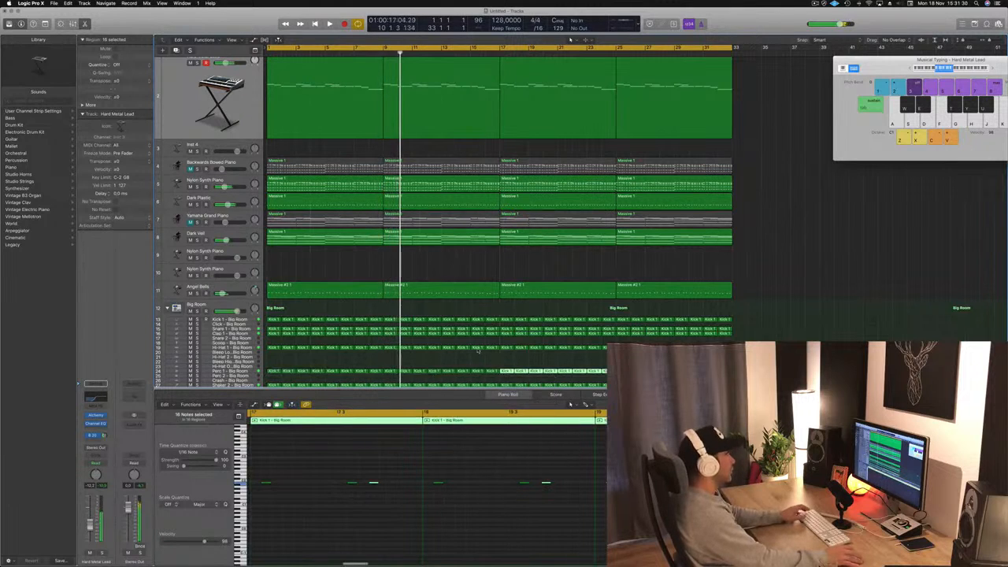
# Step: Mute the Hard Metal Lead, Analog EP and track 5 Nylon Synth Piano while auditioning playback
pyautogui.press('space')
pyautogui.scroll(3, 508, 376)
pyautogui.click(190, 86)
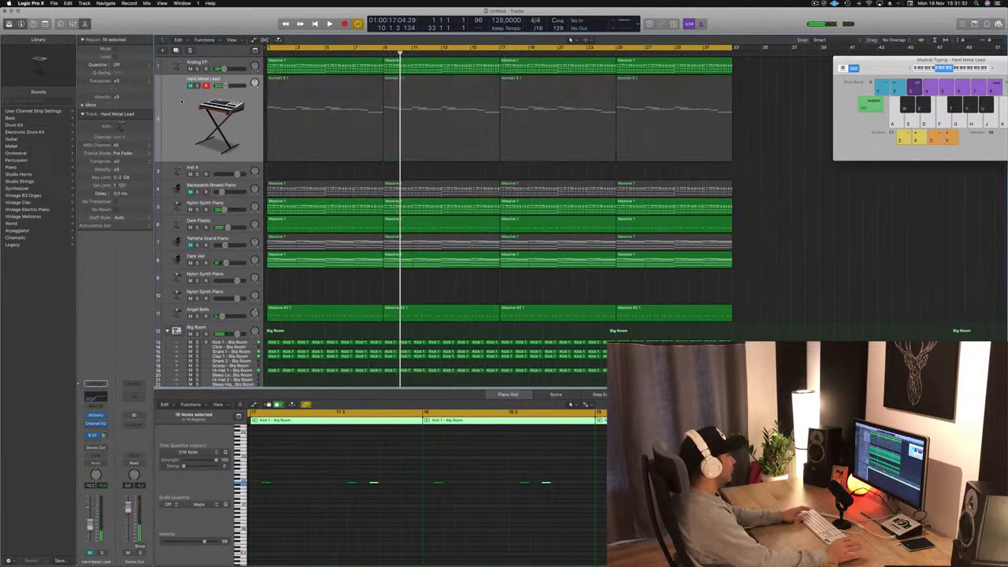
pyautogui.press('space')
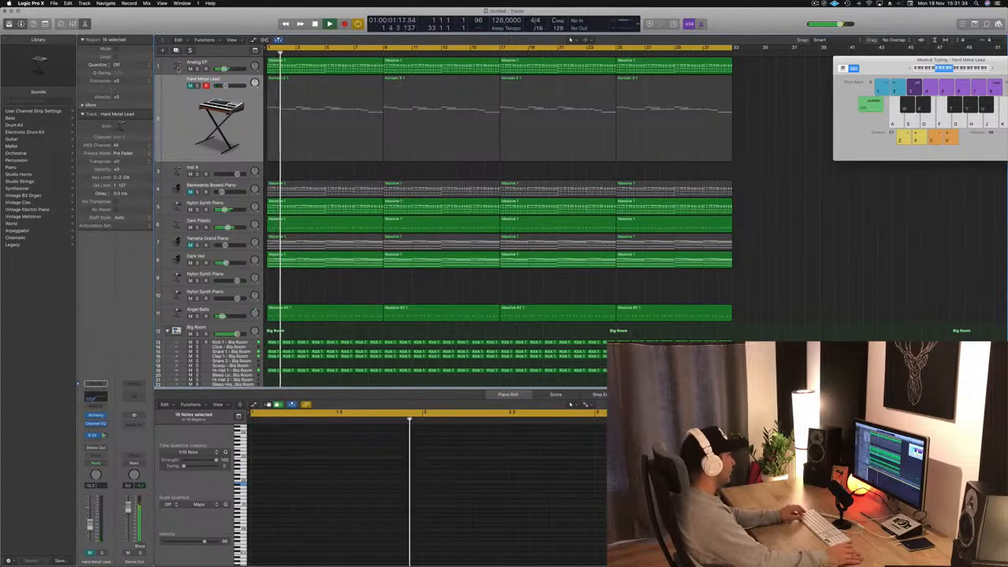
pyautogui.click(190, 69)
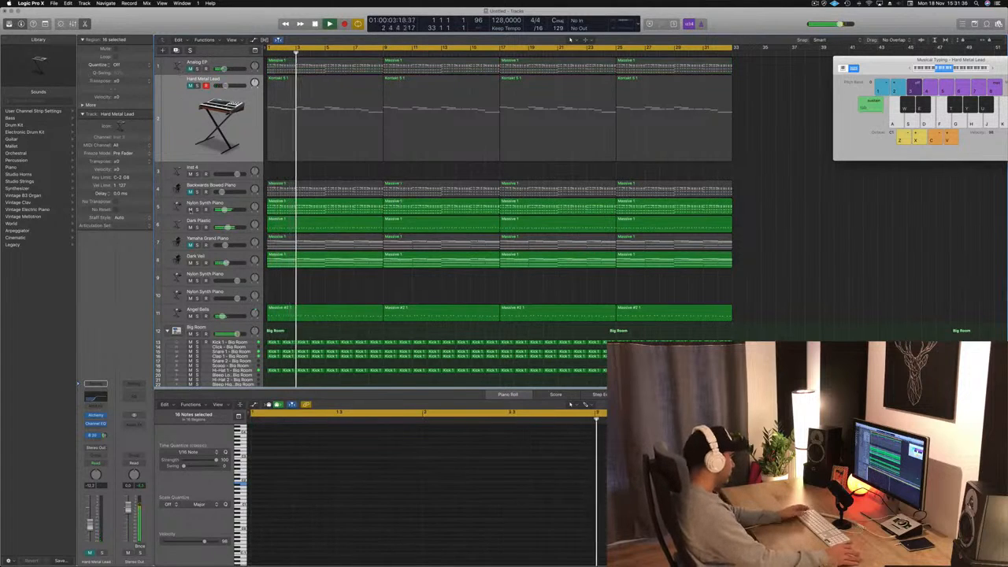
pyautogui.click(190, 210)
pyautogui.scroll(-5, 280, 259)
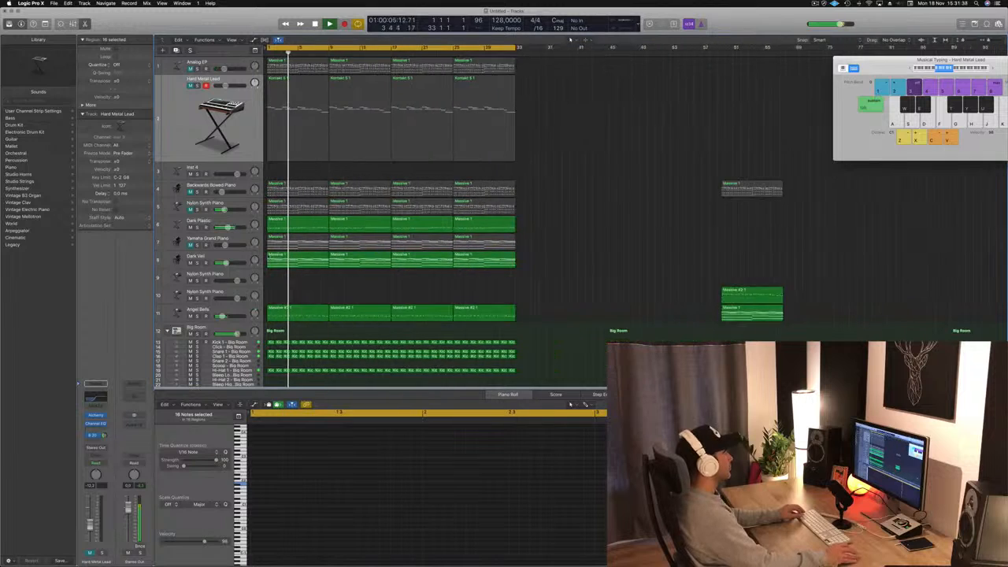
# Step: Solo Angel Bells briefly to hear it alone, mute the track and turn its solo off
pyautogui.click(196, 316)
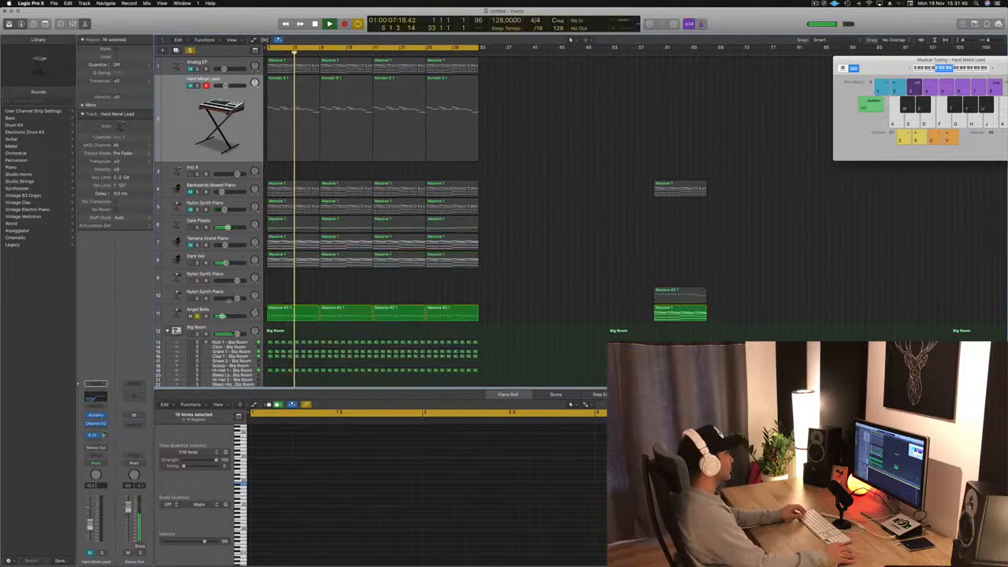
pyautogui.click(190, 316)
pyautogui.click(197, 315)
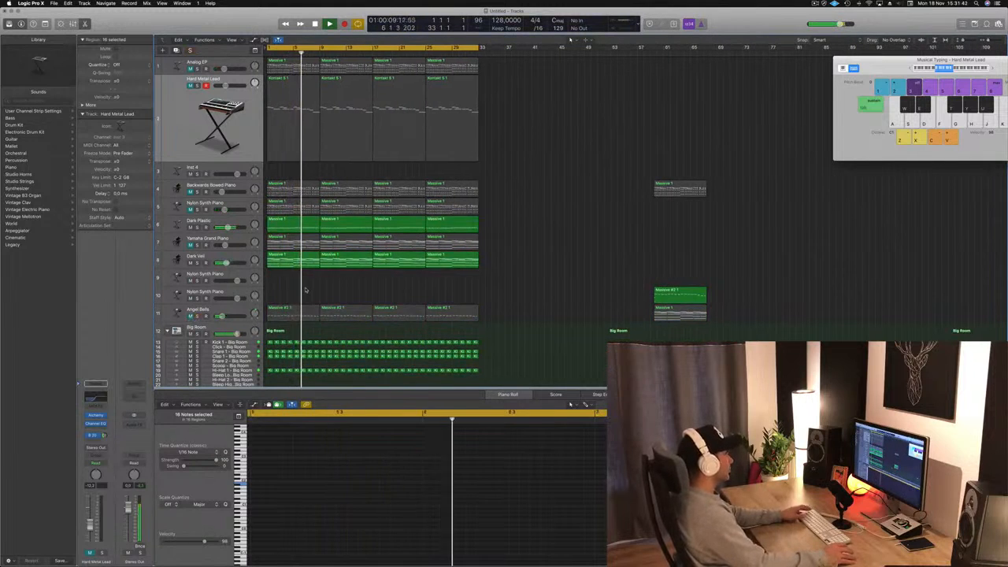
pyautogui.press('space')
# Step: Select the Dark Veil track, clear the region selection, and replay the arrangement with the Yamaha Grand Piano unmuted
pyautogui.click(232, 257)
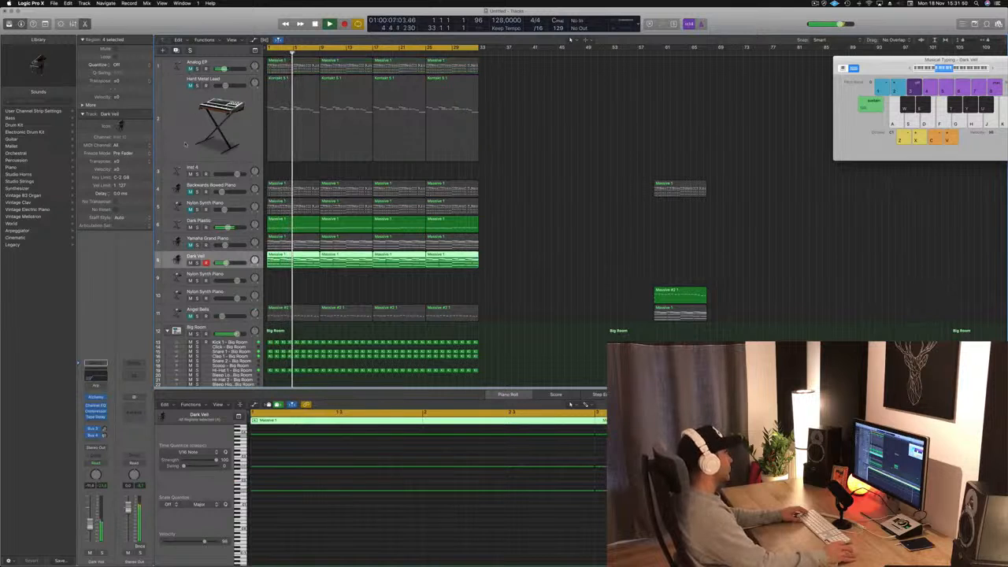
pyautogui.click(555, 188)
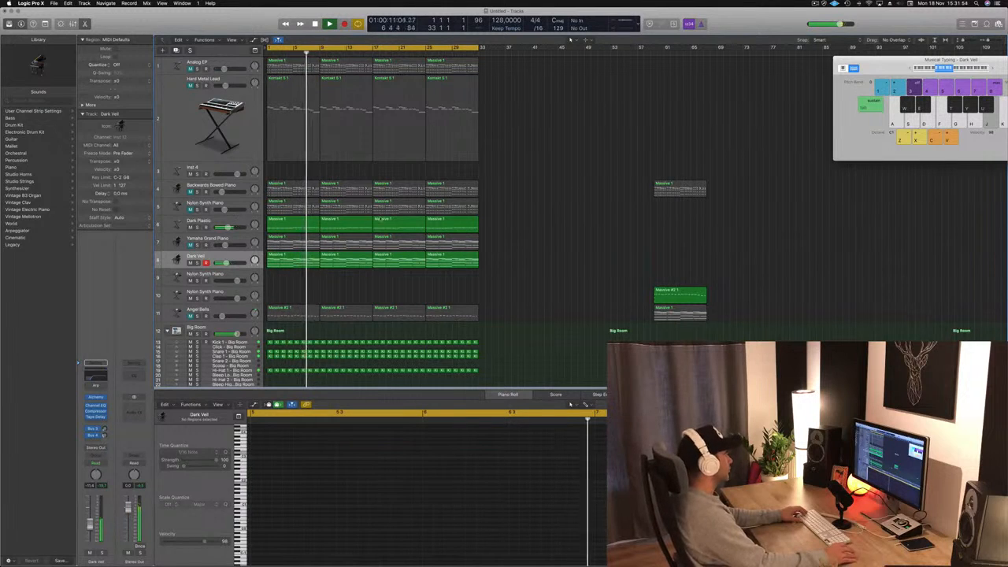
pyautogui.press('Return')
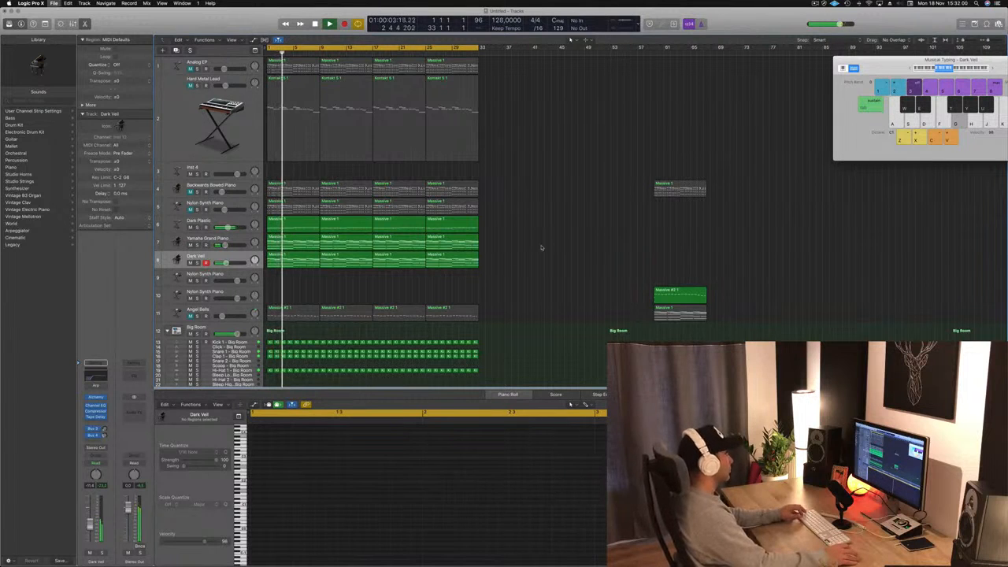
# Step: Save the project as "Episode 29" in the Logic folder
pyautogui.press('super+s')
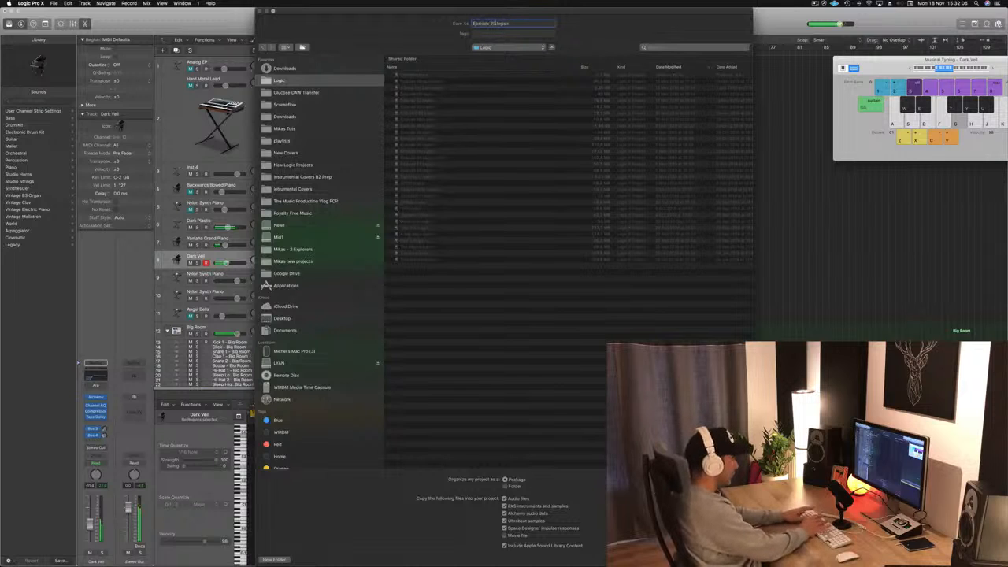
pyautogui.write('Episode 28')
pyautogui.press('Return')
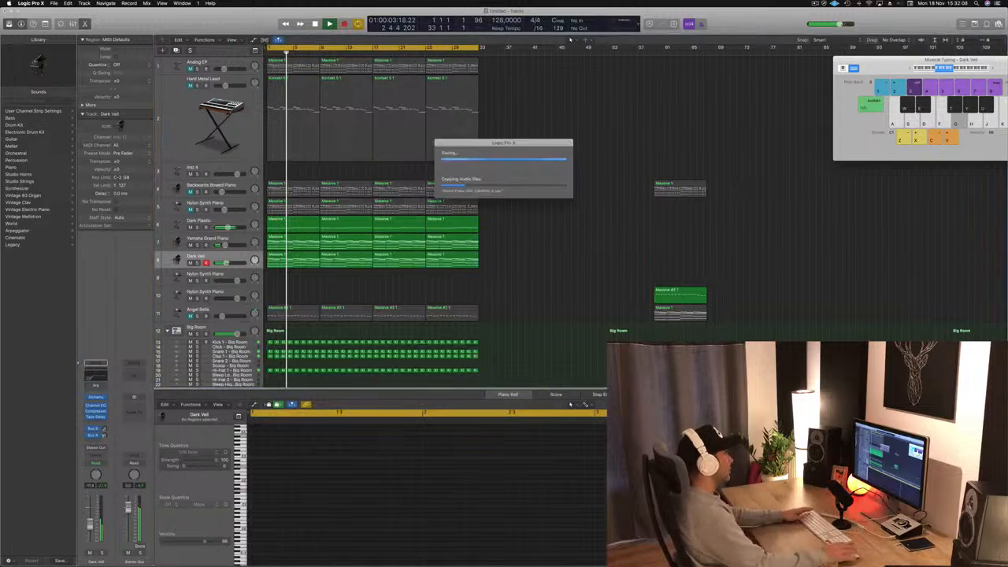
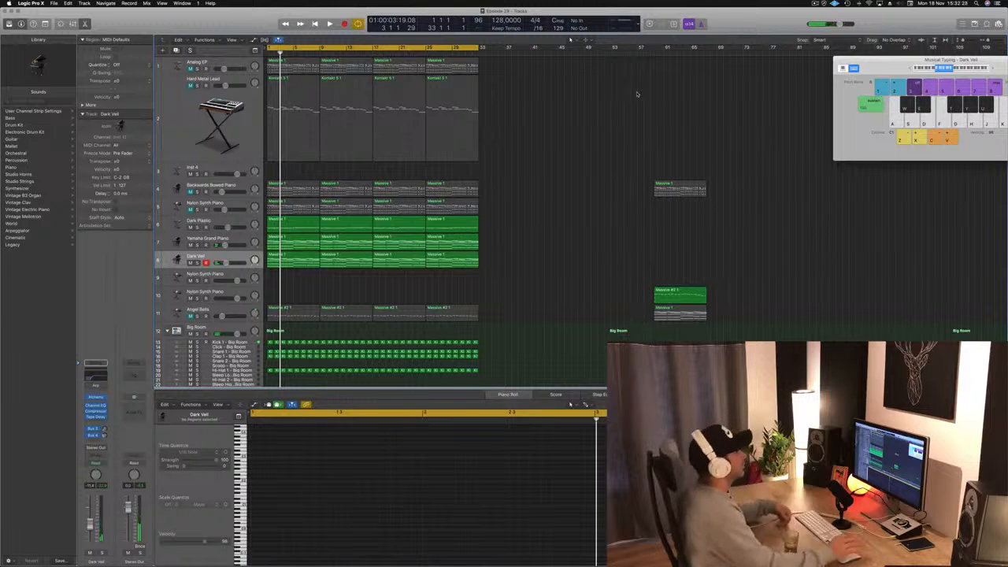
# Step: Delete the leftover regions around bar 60 and show the secondary ruler above the arrangement
pyautogui.press('space')
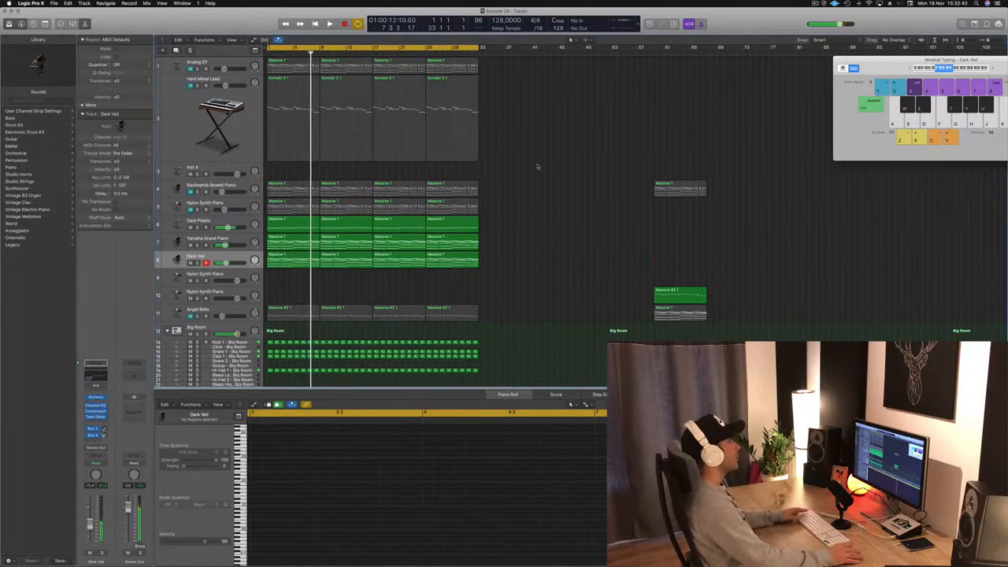
pyautogui.moveTo(630, 159); pyautogui.dragTo(707, 328)
pyautogui.press('Delete')
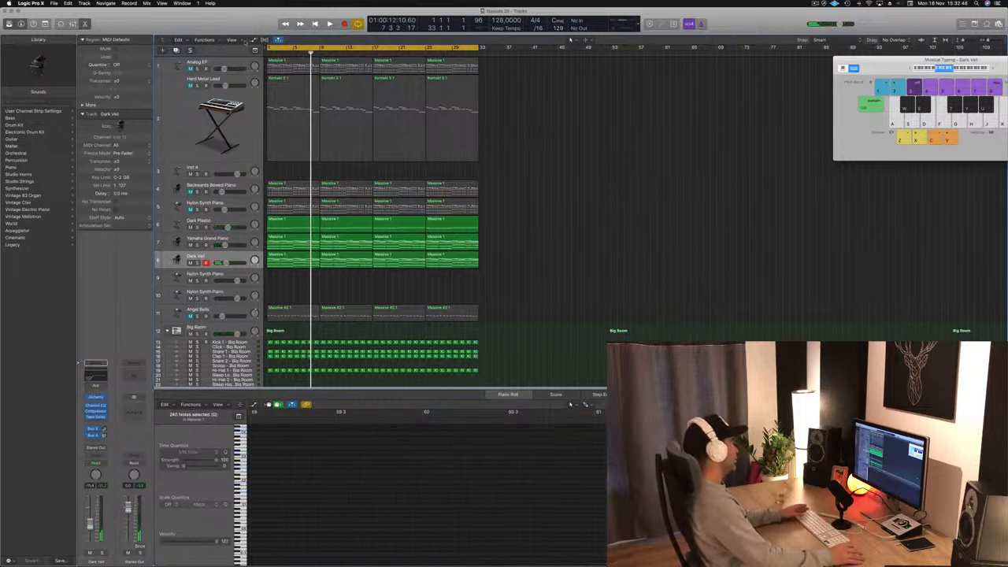
pyautogui.click(242, 39)
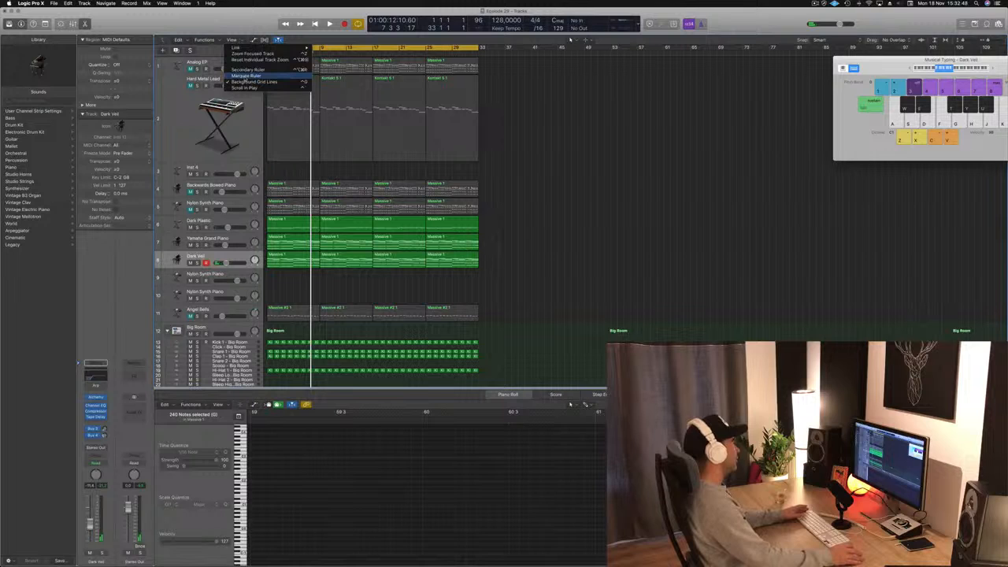
pyautogui.click(247, 70)
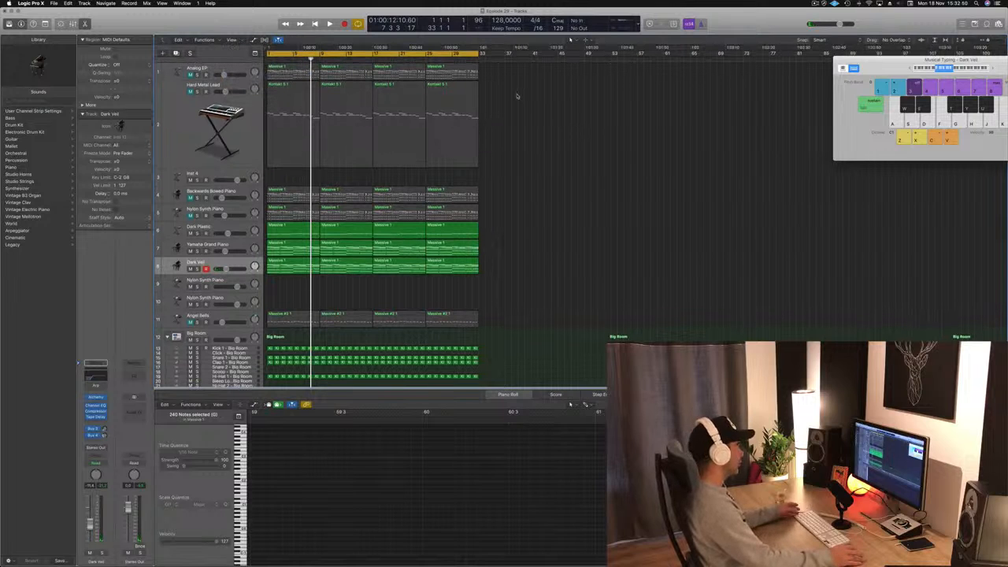
# Step: Repeat the whole 32-bar arrangement from bar 33 and pull the project end back to about bar 65
pyautogui.press('super+r')
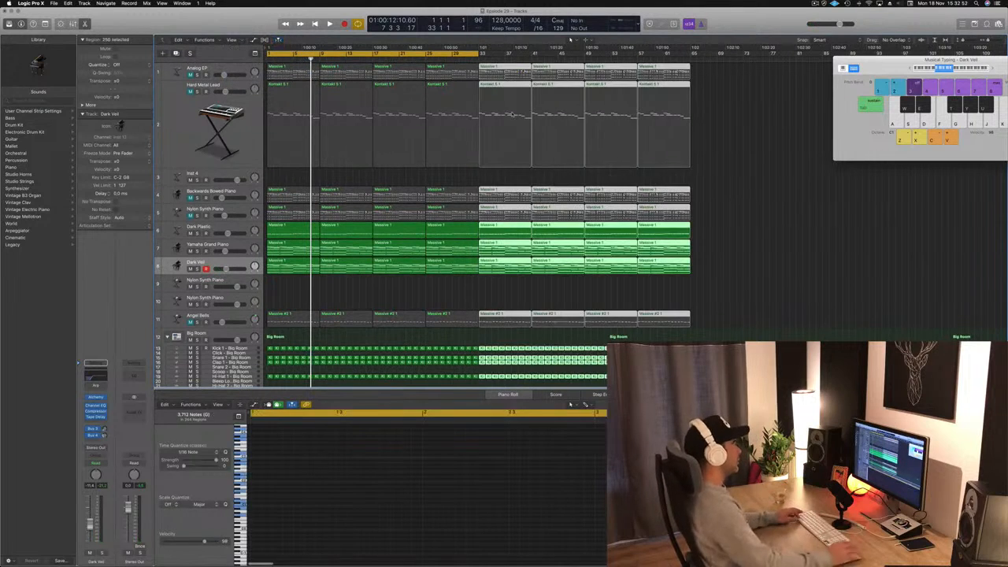
pyautogui.press('super+Left')
pyautogui.moveTo(894, 65); pyautogui.dragTo(288, 100)
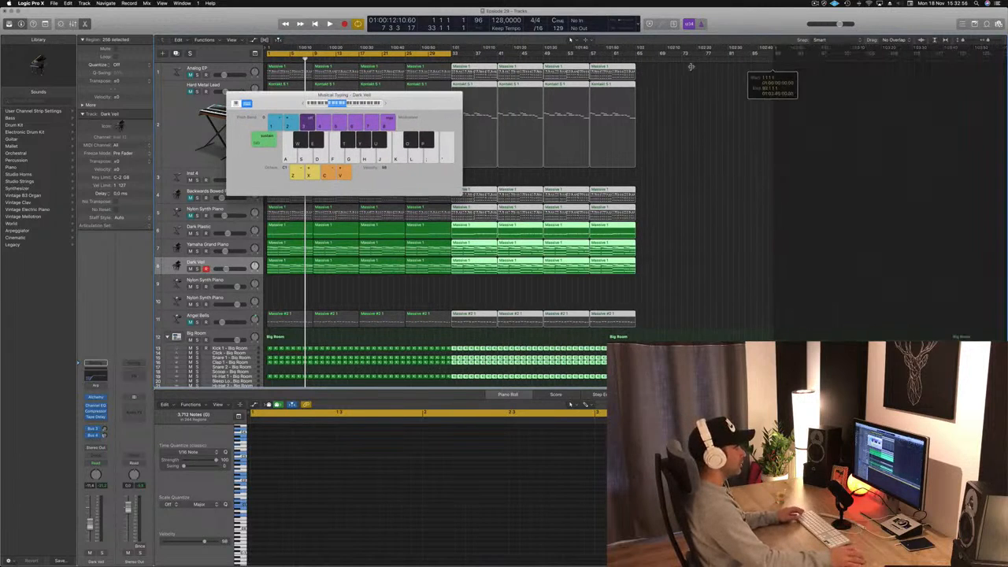
pyautogui.moveTo(644, 72); pyautogui.dragTo(642, 73)
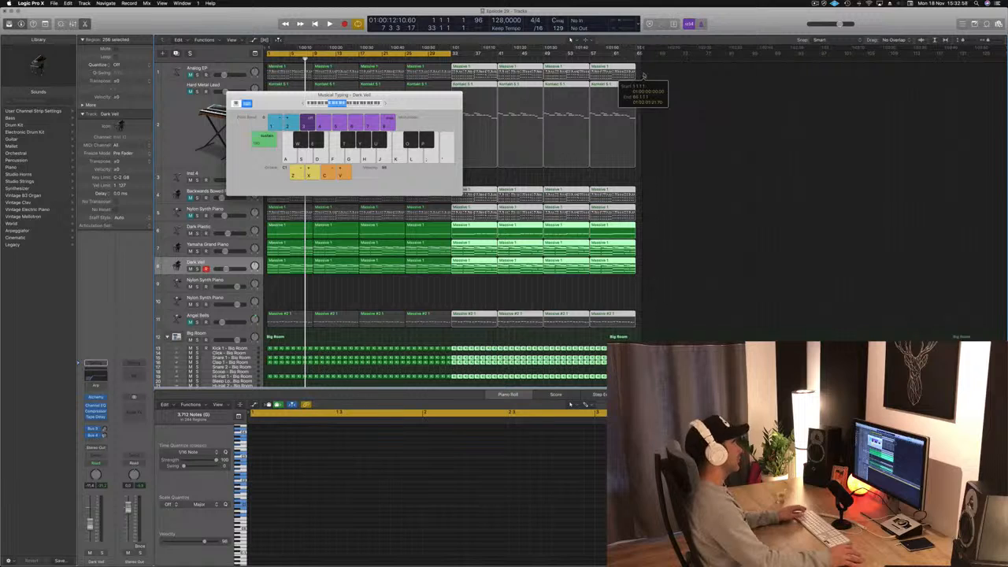
# Step: Move the Musical Typing window off the regions, clear the region selection and close Musical Typing
pyautogui.moveTo(398, 103); pyautogui.dragTo(830, 123)
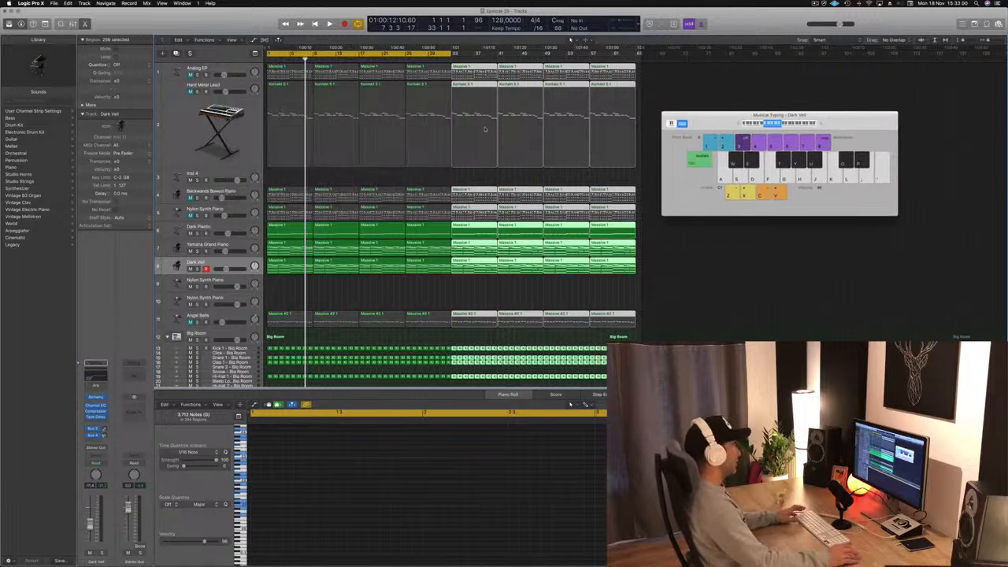
pyautogui.click(432, 183)
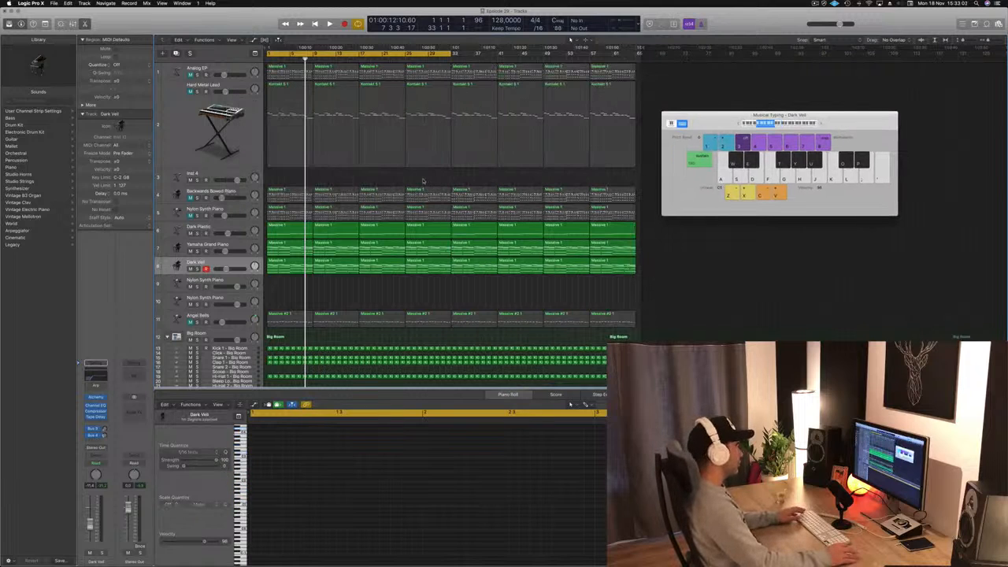
pyautogui.press('super+k')
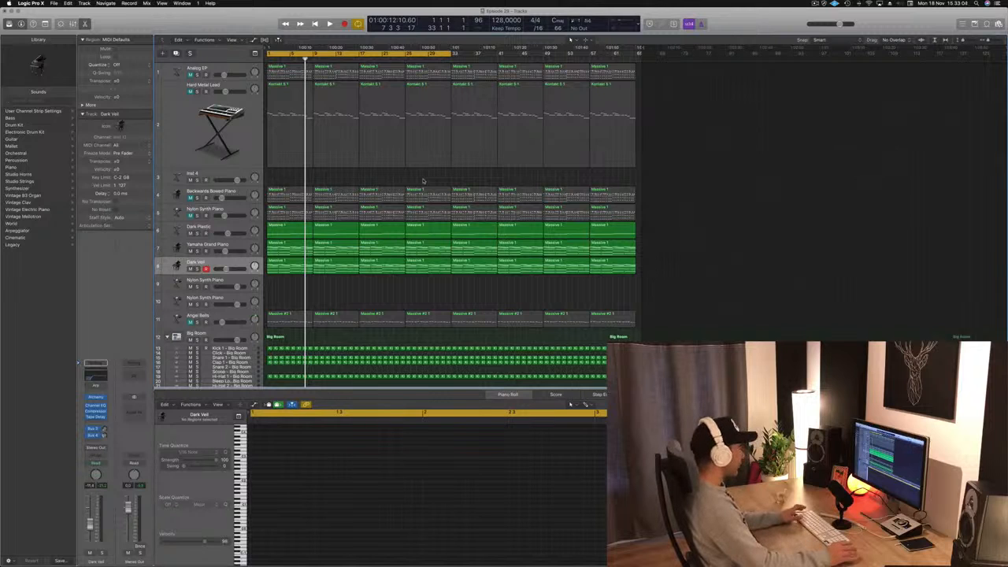
# Step: Fit the full arrangement to the Tracks area and hide the Piano Roll so all drum kit tracks fit
pyautogui.press('z')
pyautogui.press('super+Up')
pyautogui.press('super+Up')
pyautogui.press('super+Up')
pyautogui.press('super+Up')
pyautogui.press('super+Up')
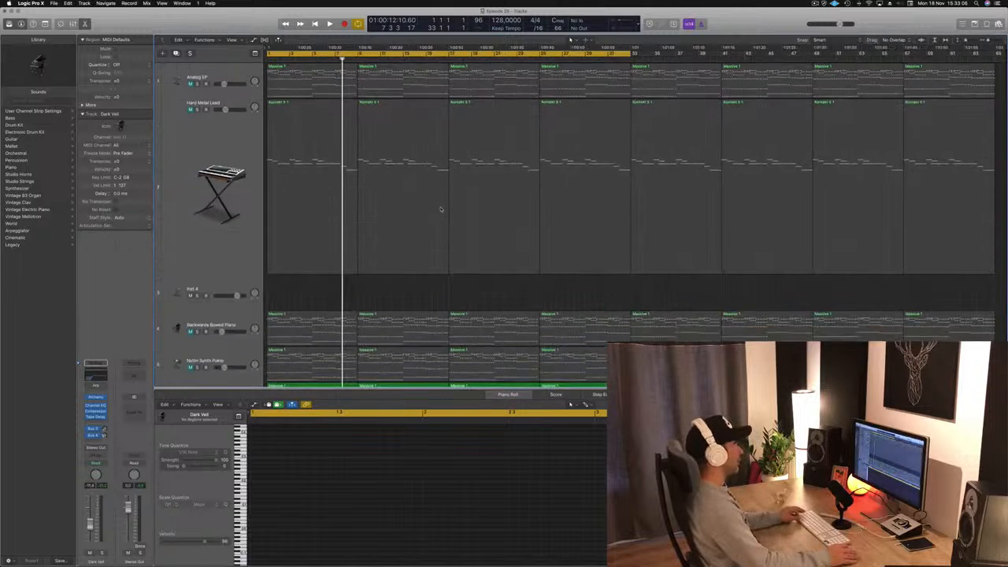
pyautogui.press('super+Up')
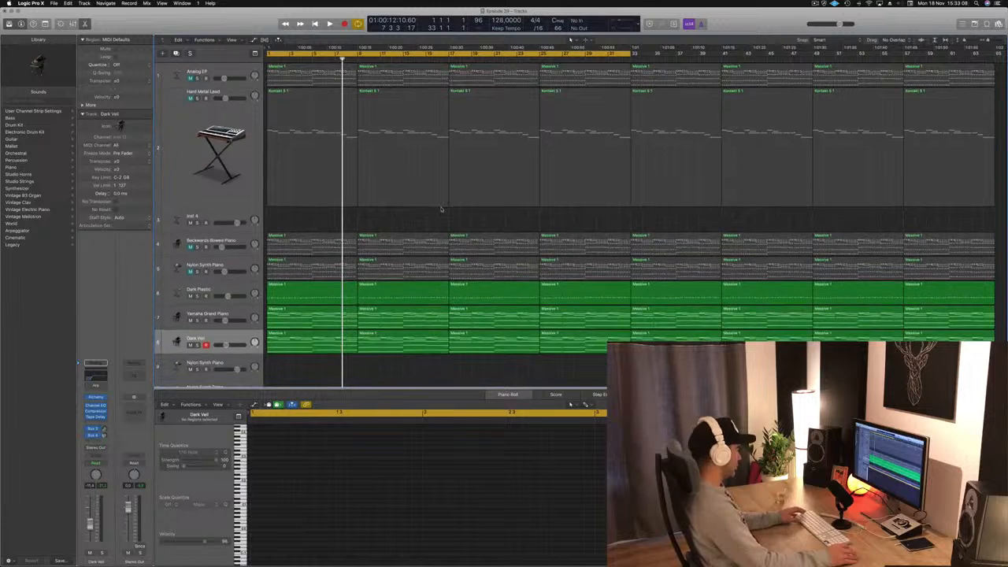
pyautogui.press('e')
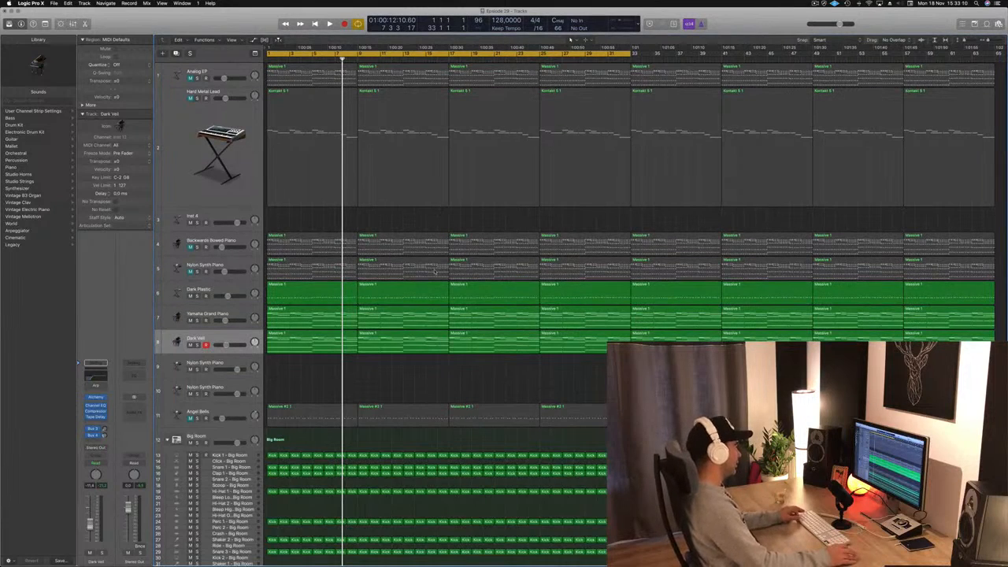
pyautogui.press('super+Up')
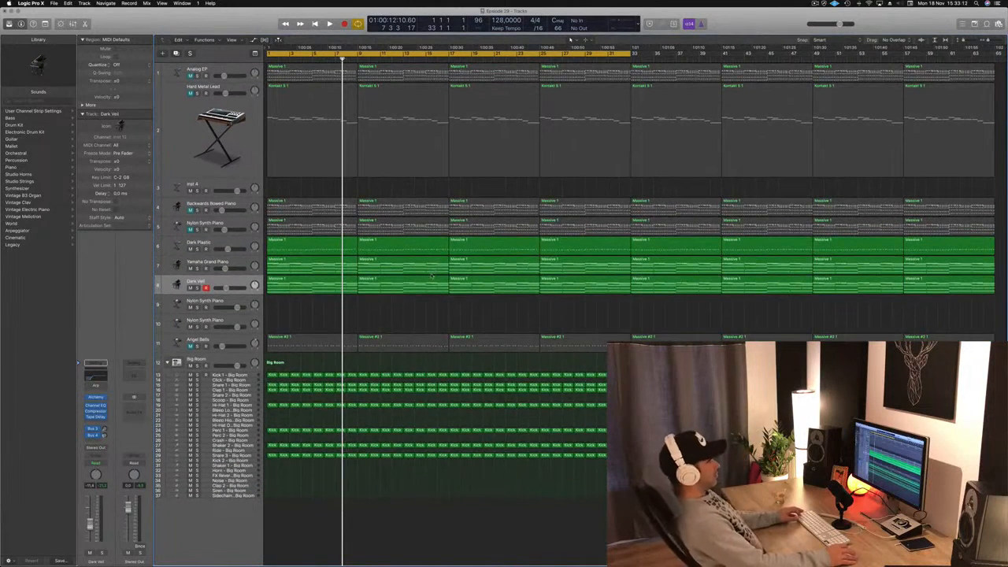
pyautogui.press('super+Down')
# Step: Stop playback near the start and extend the cycle range to bar 65 to cover the whole arrangement
pyautogui.press('Return')
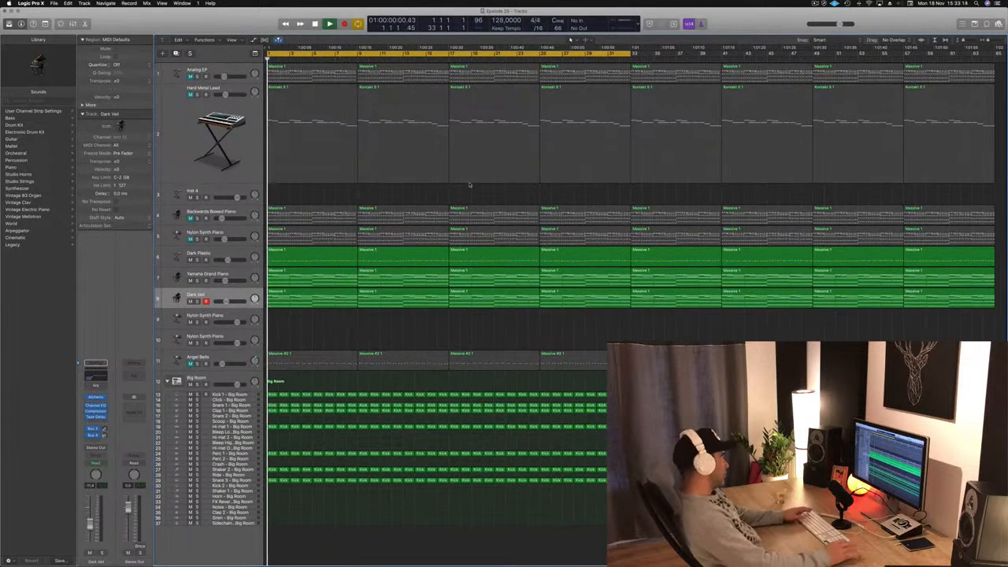
pyautogui.press('space')
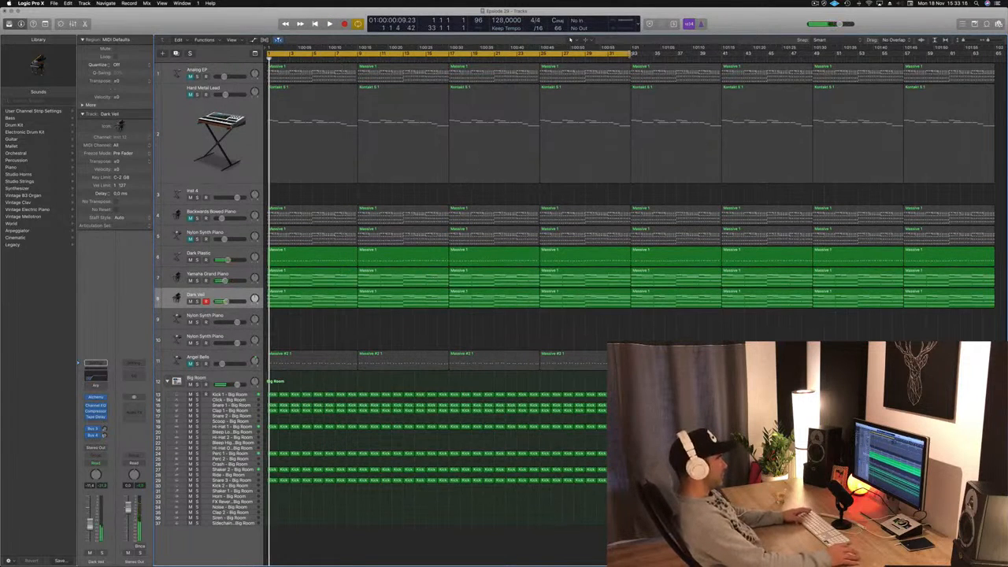
pyautogui.moveTo(630, 54); pyautogui.dragTo(996, 54)
pyautogui.scroll(1, 346, 113)
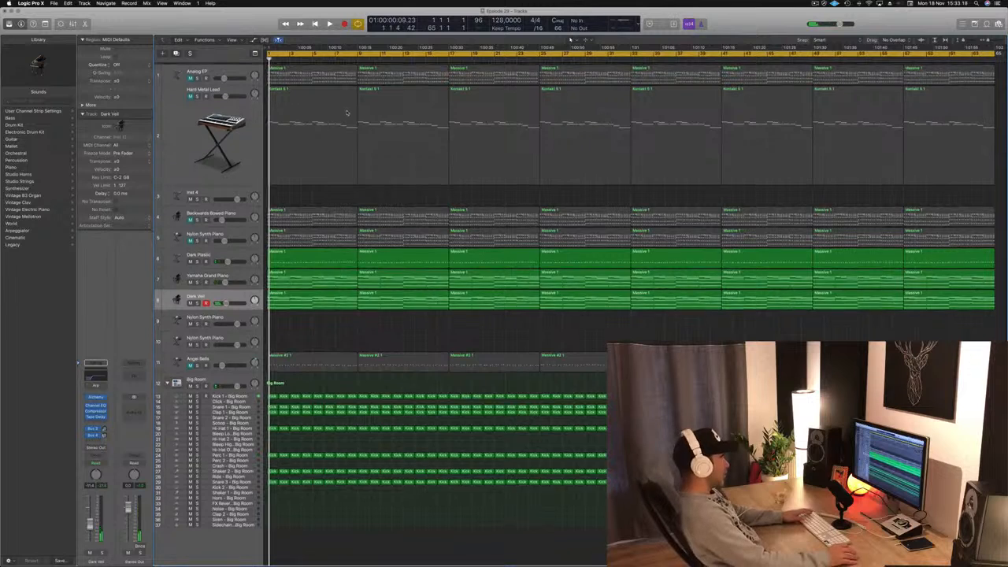
pyautogui.scroll(-1, 347, 112)
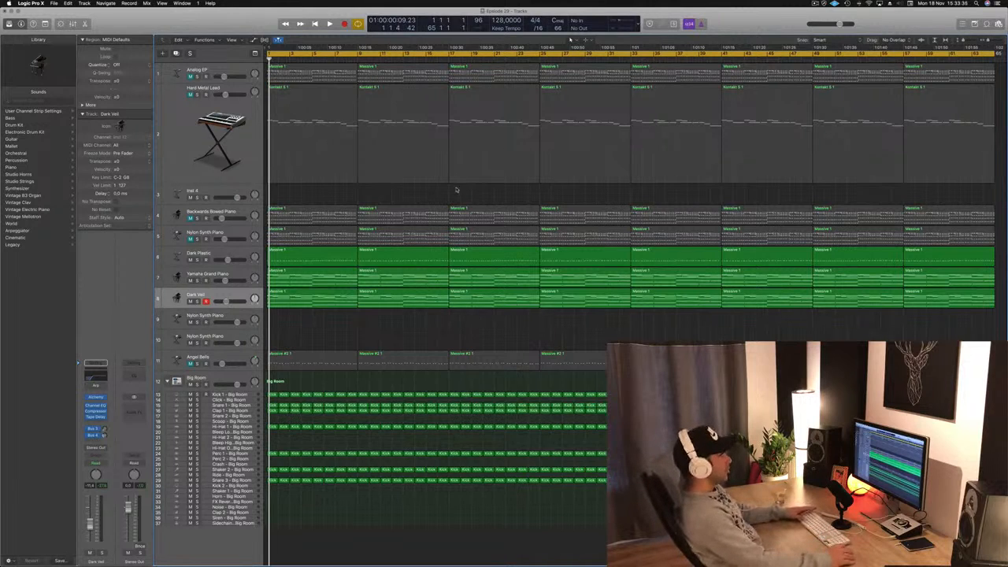
# Step: Play the arrangement from near the start and mute the Dark Veil track
pyautogui.press('space')
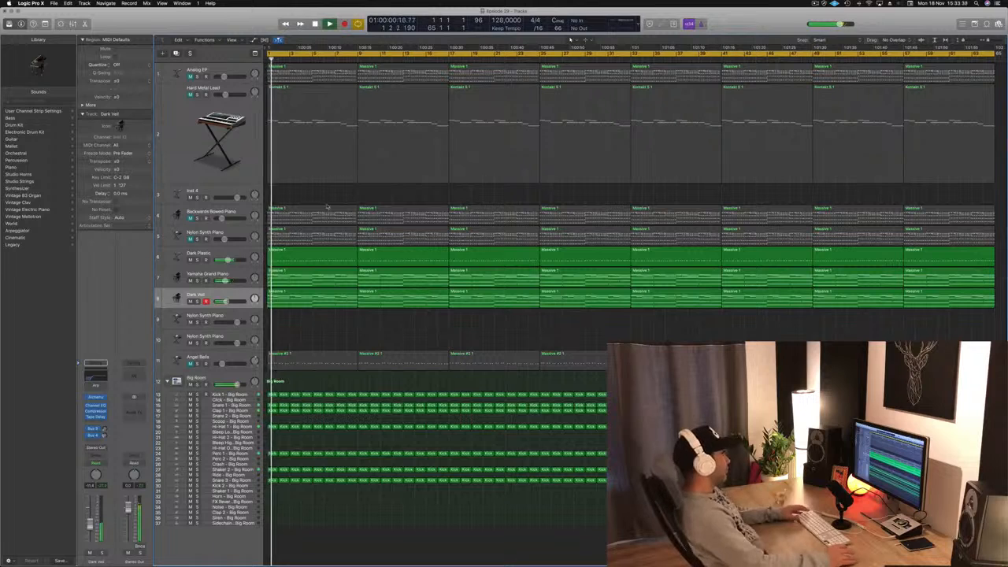
pyautogui.click(190, 301)
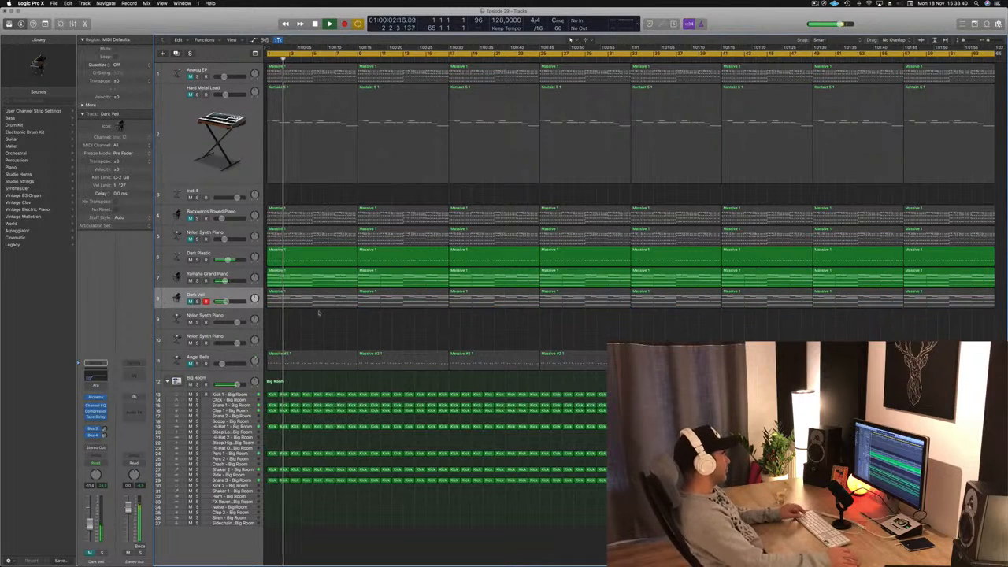
# Step: During playback, mute Yamaha Grand Piano and unmute Backwards Bowed Piano, ending with the Snare 3 drum track selected
pyautogui.scroll(-1, 311, 311)
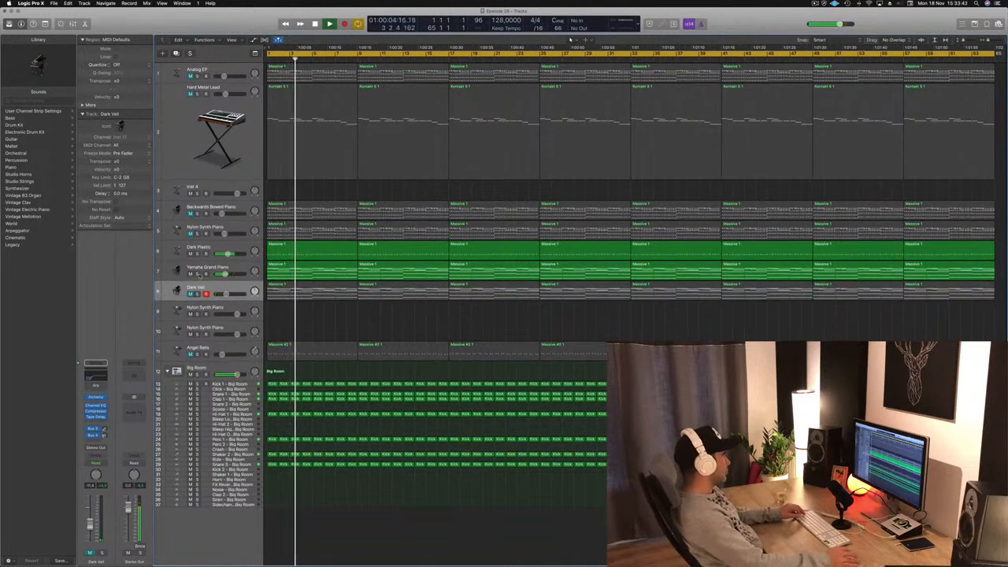
pyautogui.click(191, 274)
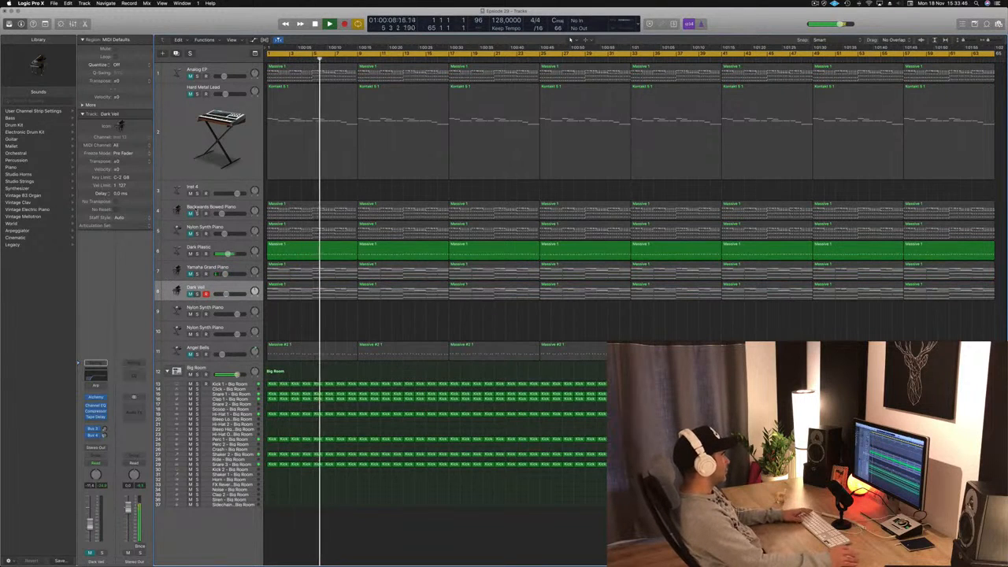
pyautogui.click(190, 213)
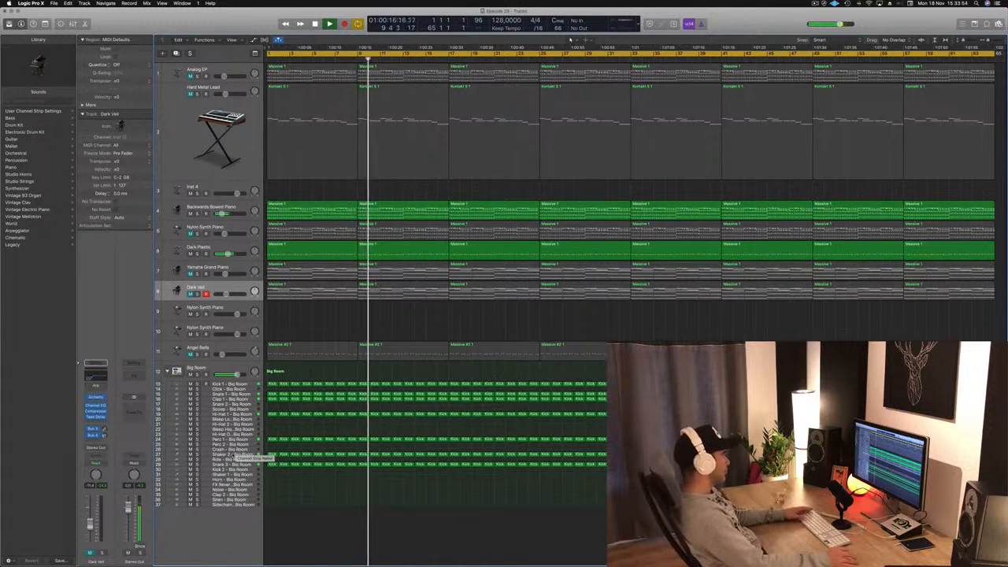
pyautogui.click(230, 464)
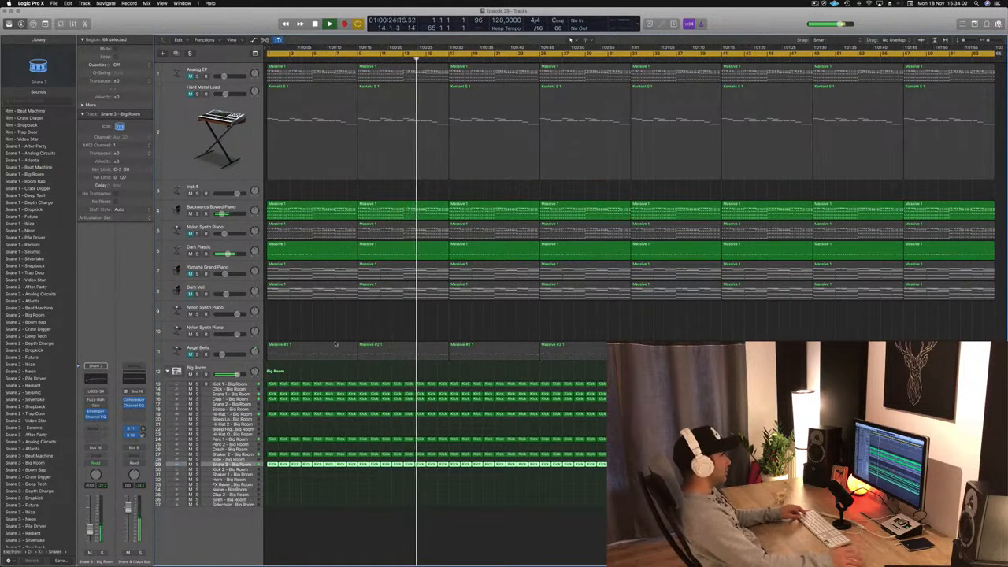
pyautogui.press('space')
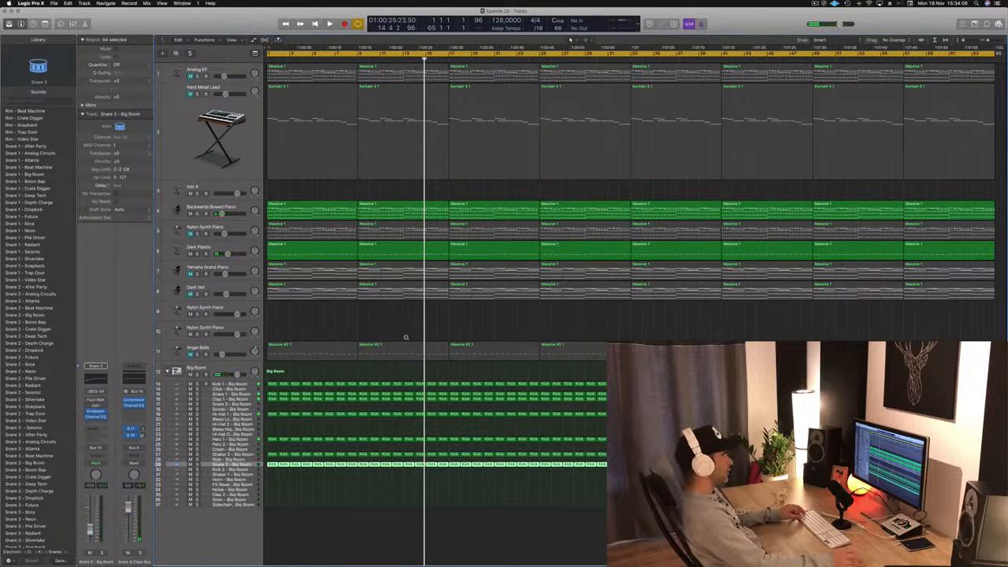
# Step: Delete the Analog EP and Hard Metal Lead regions in the first 16 bars
pyautogui.click(284, 67)
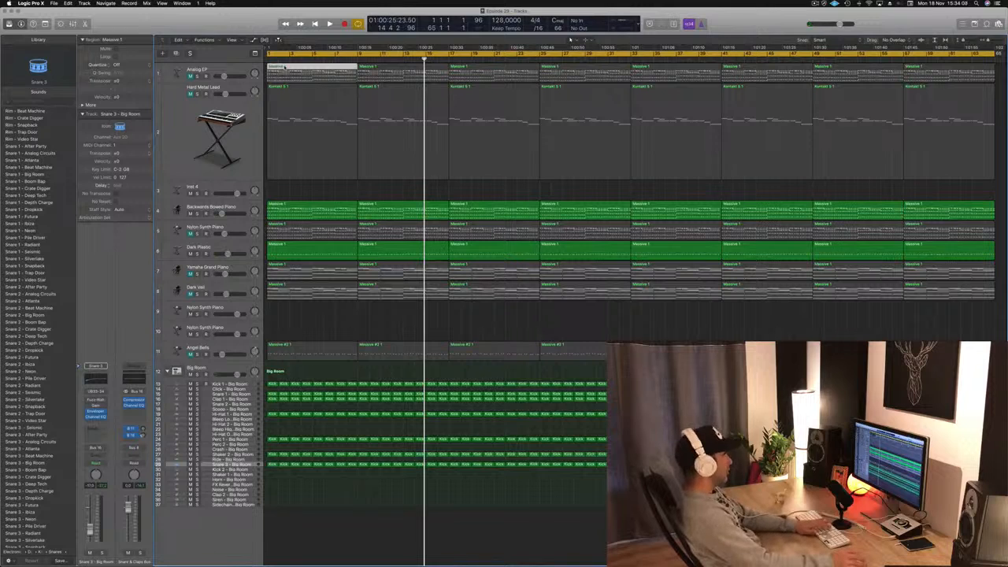
pyautogui.press('Delete')
pyautogui.click(383, 81)
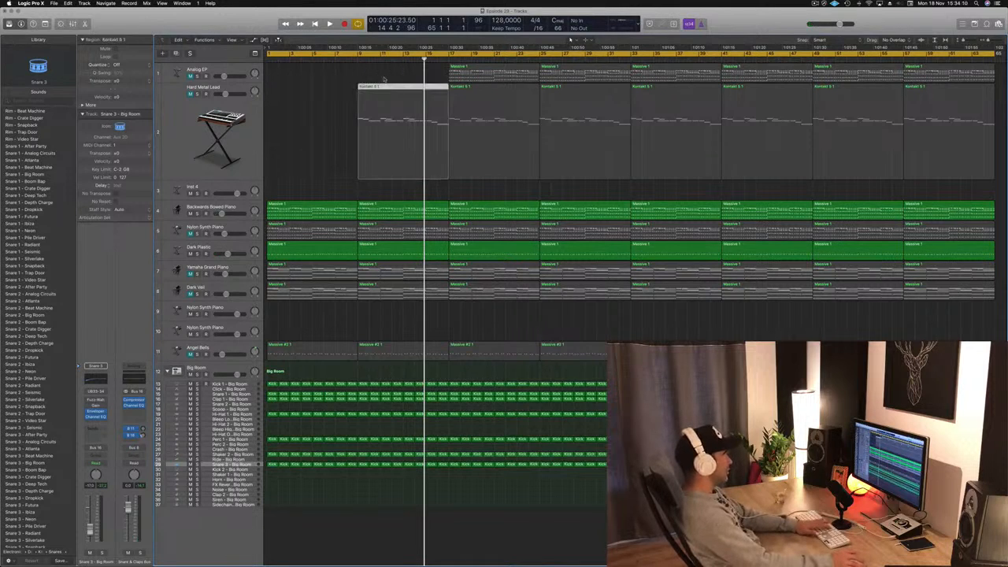
pyautogui.press('Delete')
pyautogui.press('space')
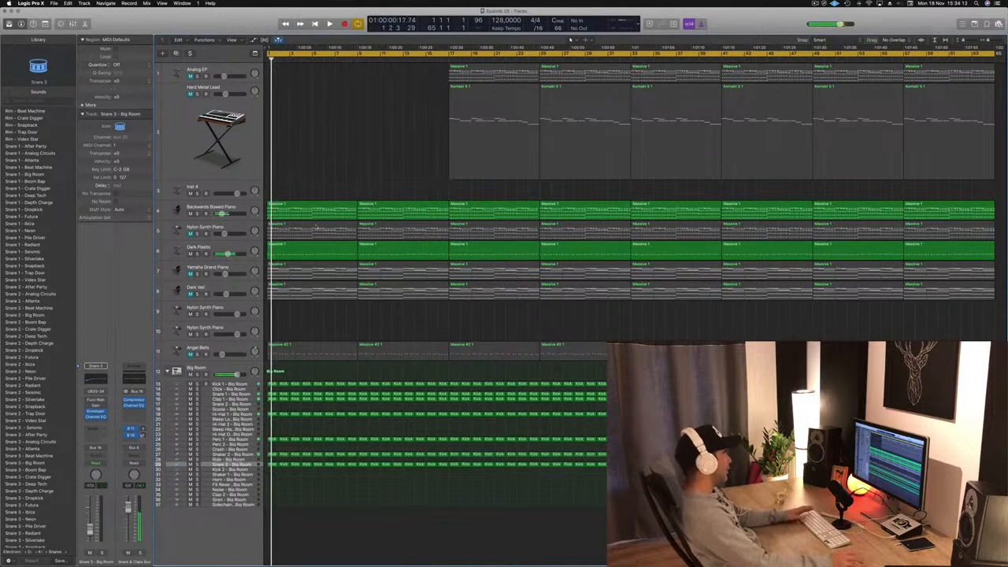
# Step: Delete the Nylon Synth Piano, Yamaha Grand Piano and Dark Veil regions before bar 17
pyautogui.press('Delete')
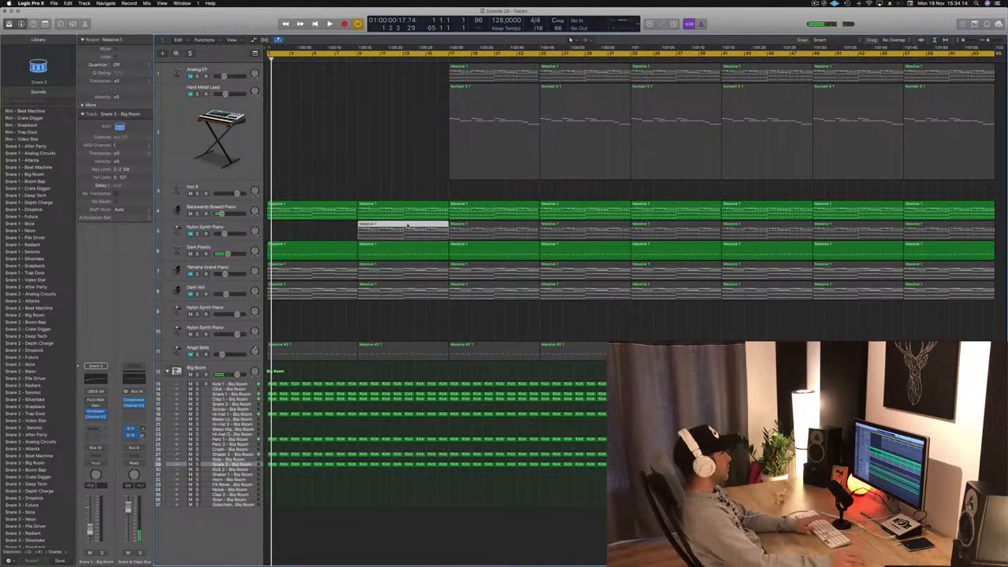
pyautogui.press('Delete')
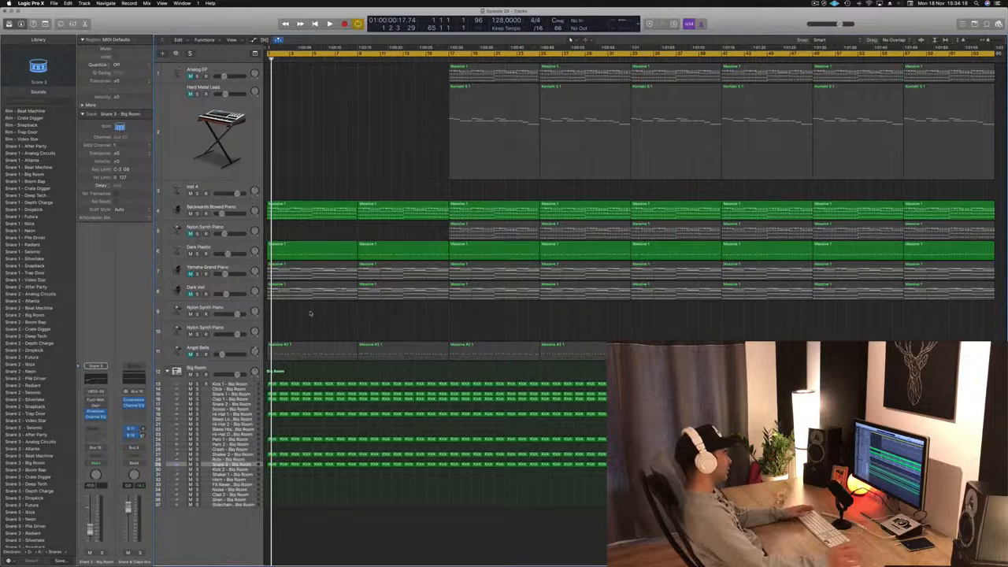
pyautogui.moveTo(383, 308); pyautogui.dragTo(403, 276)
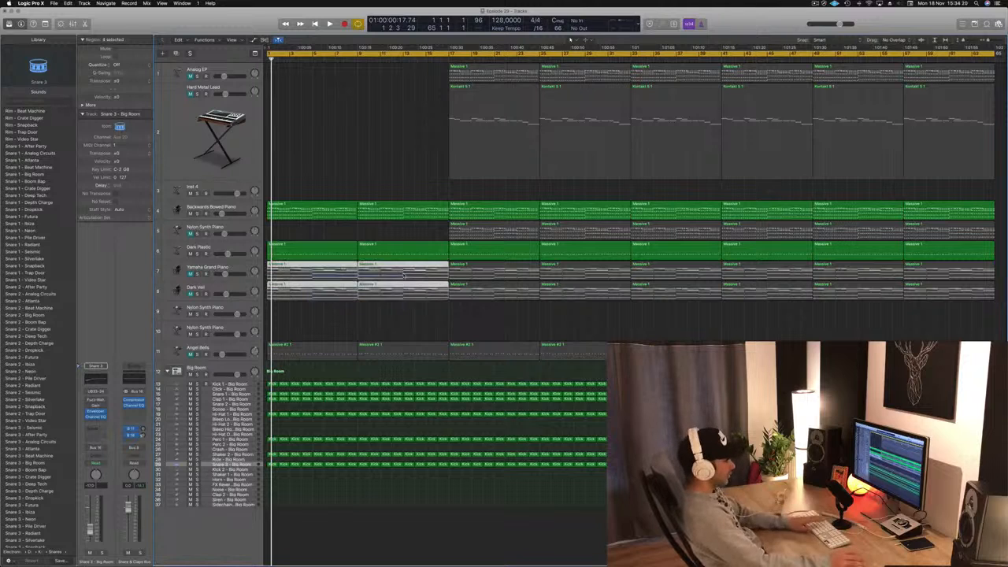
pyautogui.press('Delete')
pyautogui.press('space')
pyautogui.press('space')
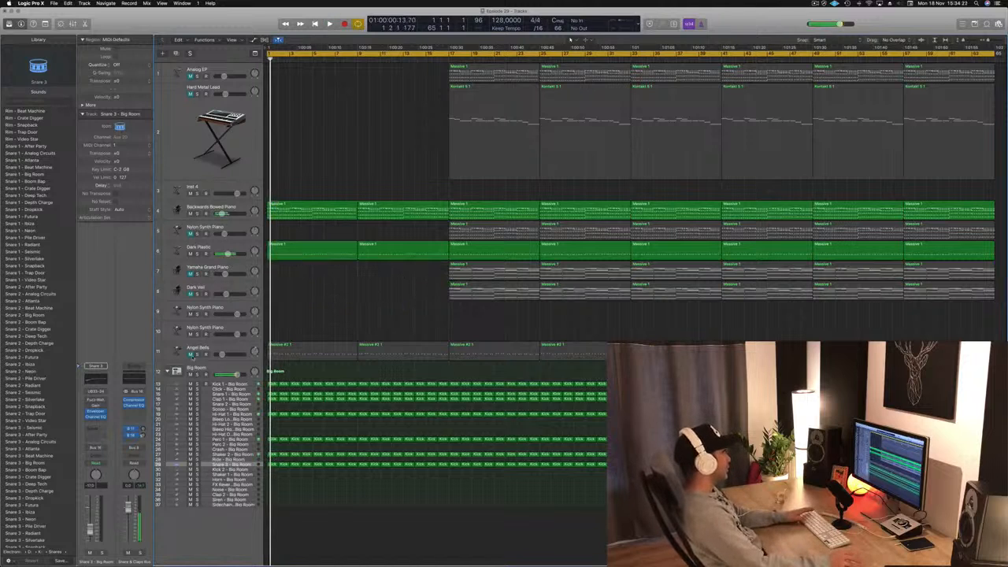
# Step: Unmute Angel Bells, play the arrangement from near the start and lower the track's volume slightly
pyautogui.click(191, 354)
pyautogui.press('space')
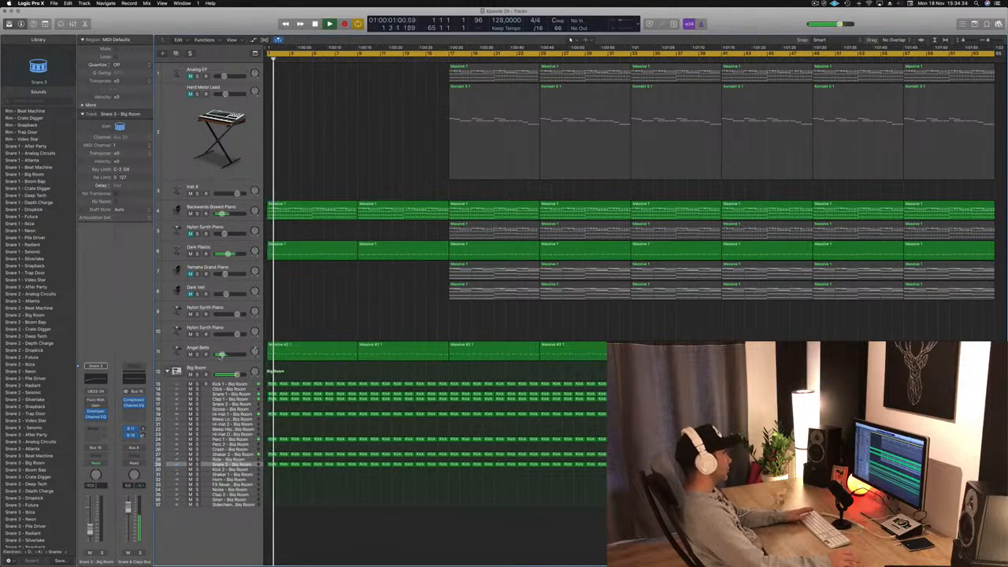
pyautogui.moveTo(221, 354); pyautogui.dragTo(221, 355)
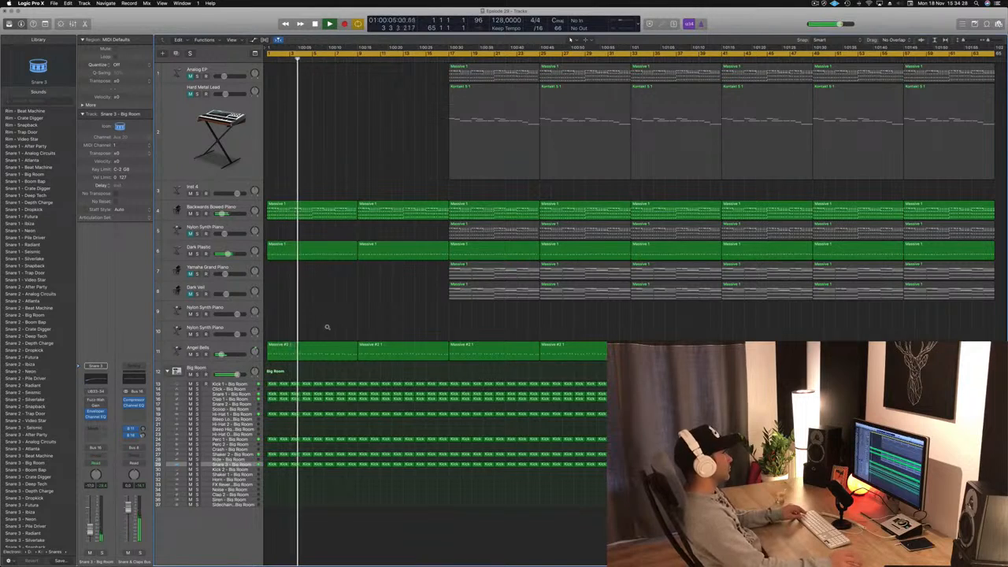
pyautogui.press('super+Right')
pyautogui.press('super+Right')
pyautogui.press('super+Right')
pyautogui.press('super+Right')
pyautogui.press('super+Right')
pyautogui.press('super+Left')
pyautogui.press('super+Left')
pyautogui.press('super+Left')
pyautogui.press('super+Left')
pyautogui.press('super+Left')
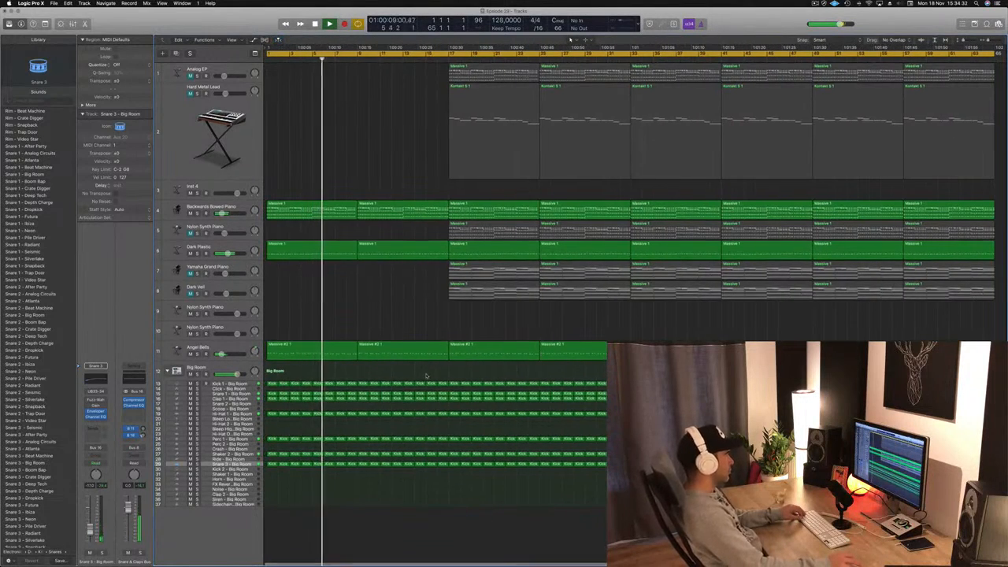
# Step: Compare the opening bars with and without Angel Bells by toggling its mute and solo during playback from the start
pyautogui.press('Return')
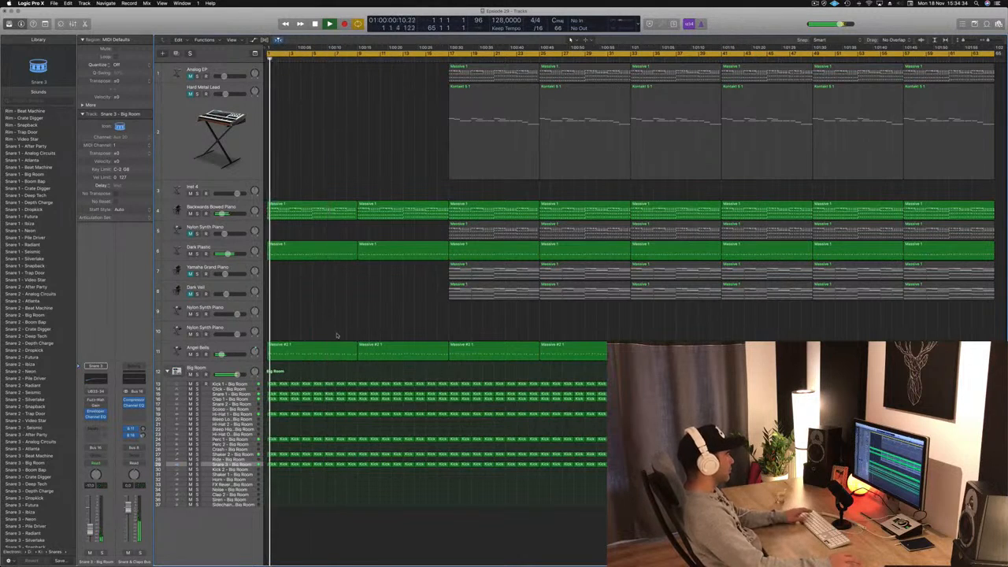
pyautogui.click(189, 355)
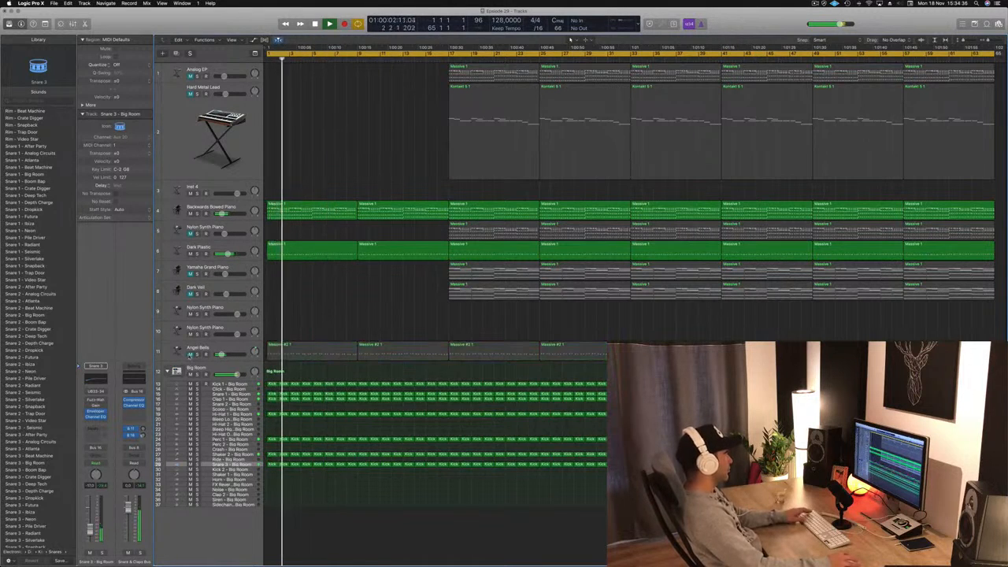
pyautogui.click(189, 355)
pyautogui.press('space')
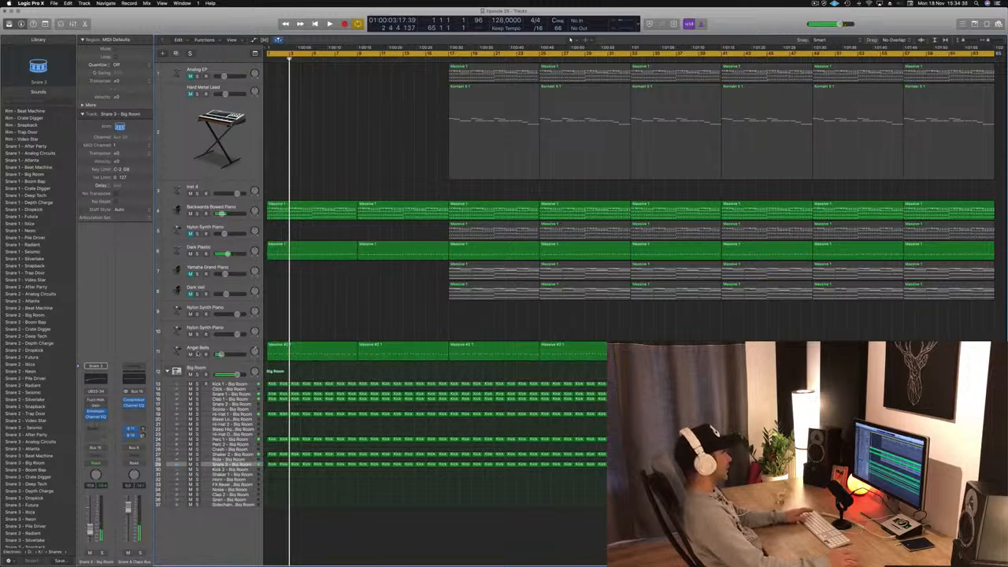
pyautogui.press('Return')
pyautogui.press('space')
pyautogui.click(197, 355)
pyautogui.click(197, 355)
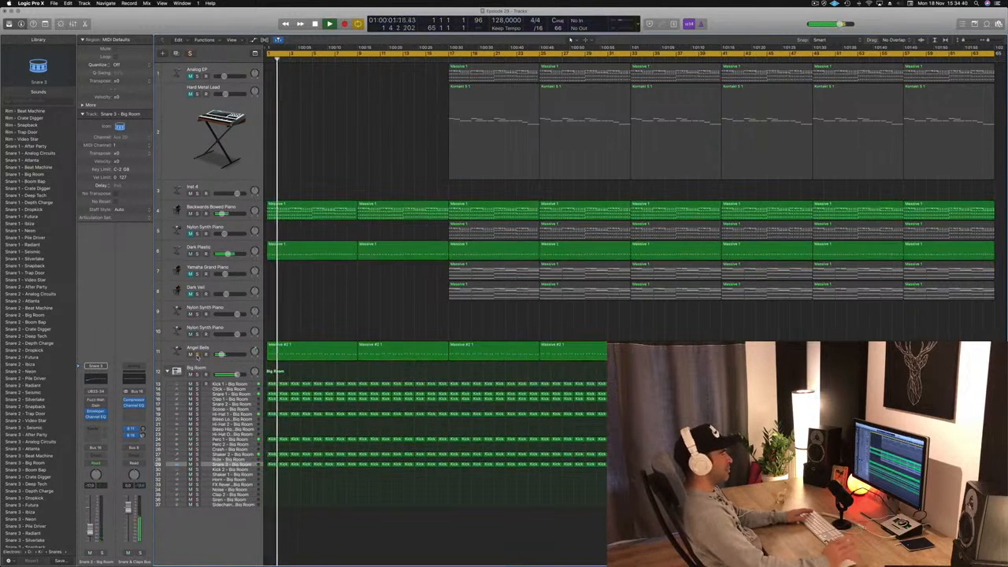
# Step: Delete the Angel Bells regions before bar 17 and play the arrangement from the start
pyautogui.click(227, 351)
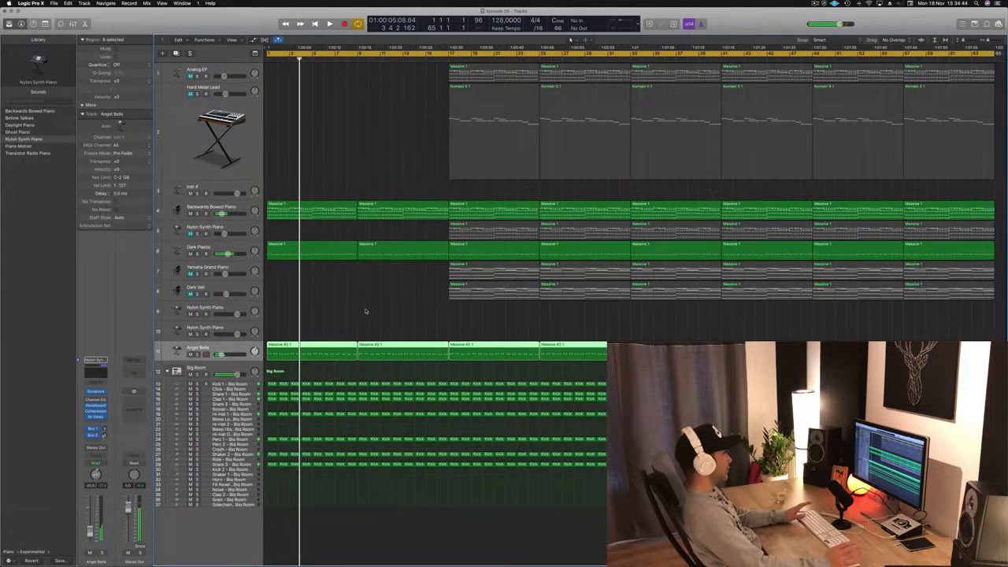
pyautogui.moveTo(330, 329); pyautogui.dragTo(359, 345)
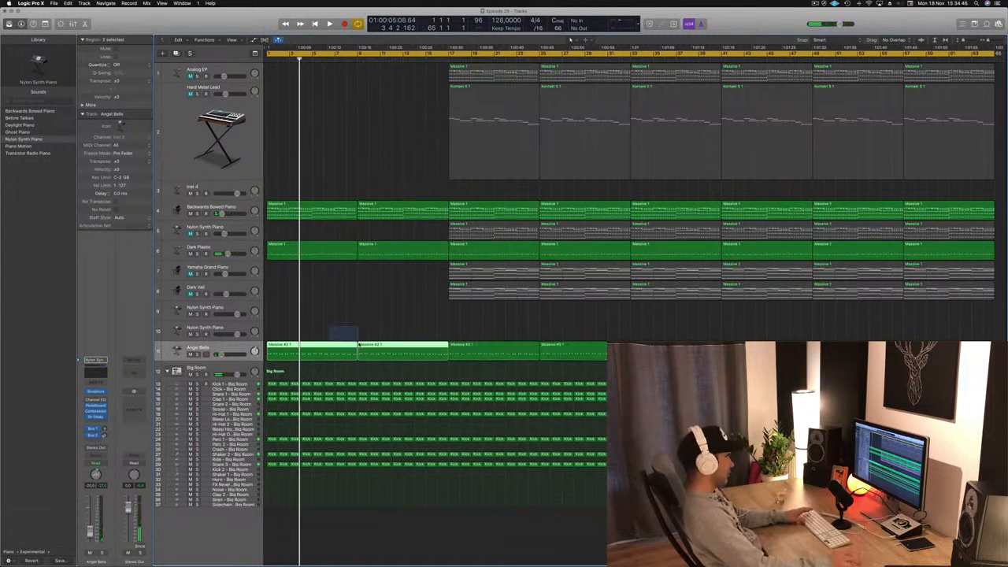
pyautogui.press('Delete')
pyautogui.press('Return')
pyautogui.press('space')
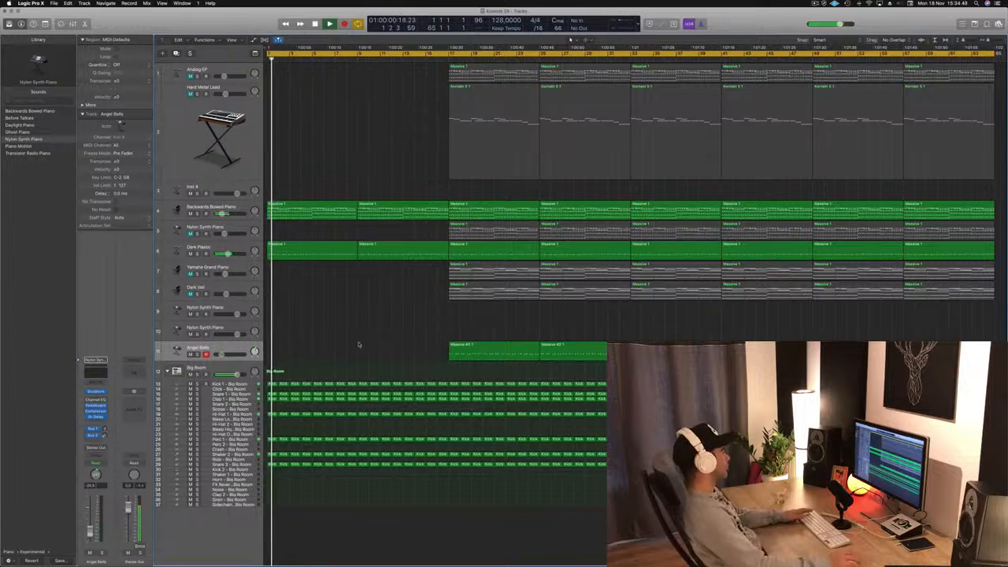
# Step: Delete every Big Room drum region below the kick between bars 13 and 17, leaving only Kick 1 there
pyautogui.press('super+Right')
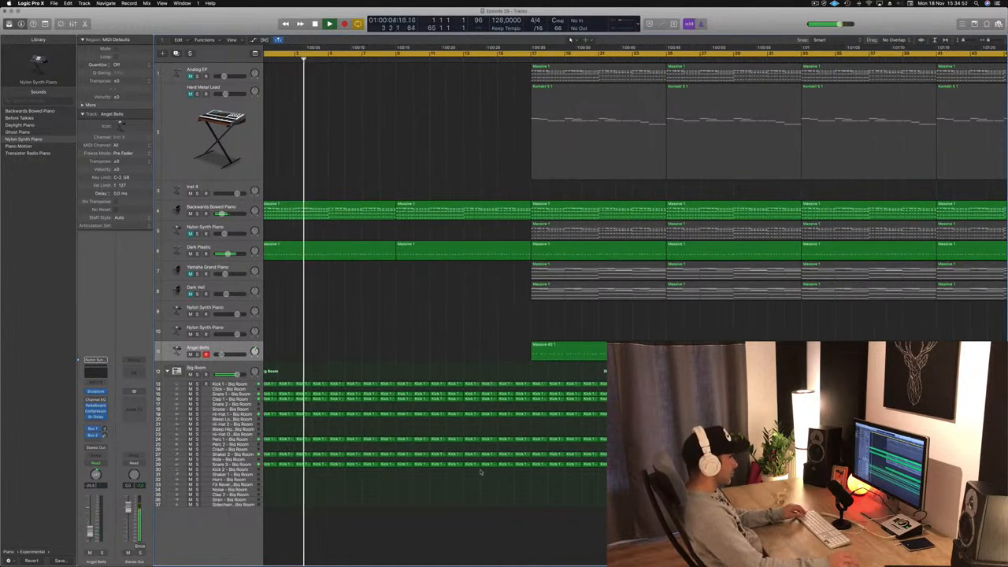
pyautogui.moveTo(473, 472); pyautogui.dragTo(532, 391)
pyautogui.press('Delete')
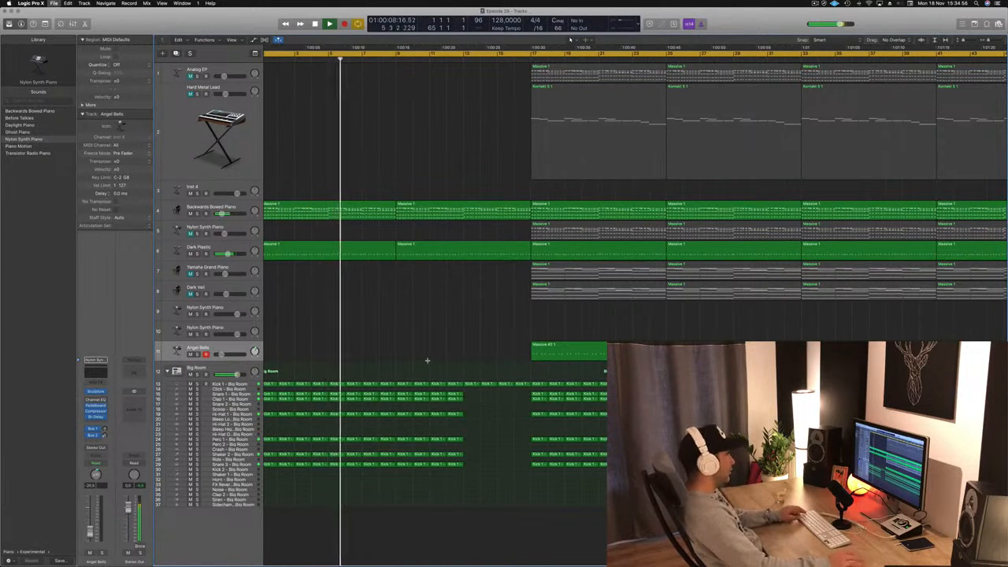
pyautogui.press('super+Left')
pyautogui.press('super+Left')
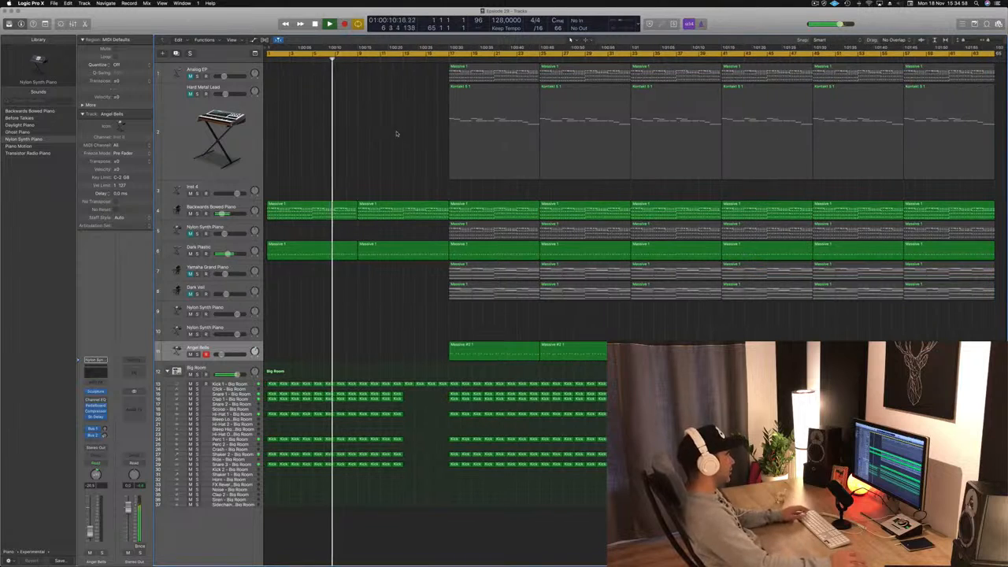
# Step: Delete the Backwards Bowed Piano, Yamaha Grand Piano and Dark Veil regions that start at bar 17
pyautogui.click(484, 205)
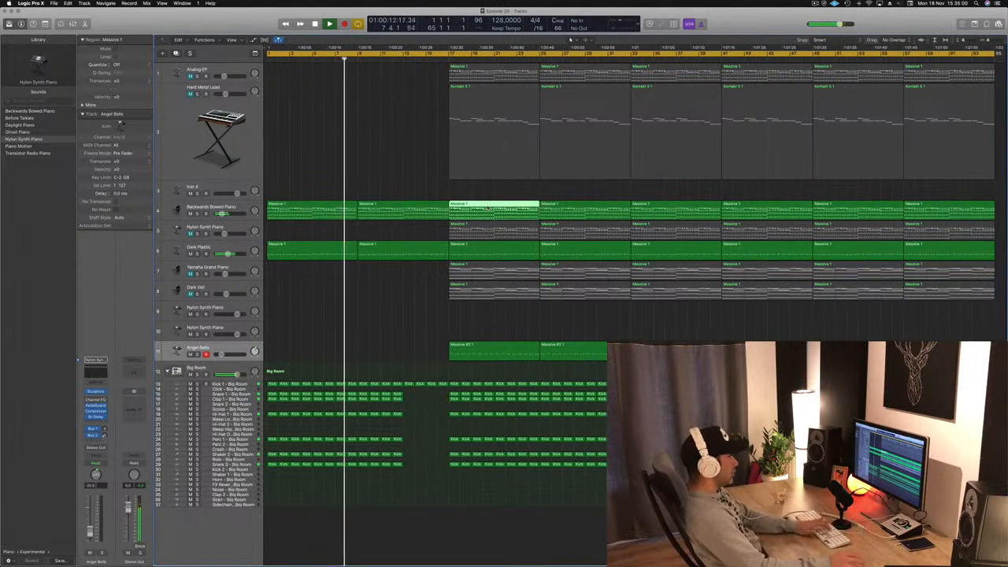
pyautogui.press('Delete')
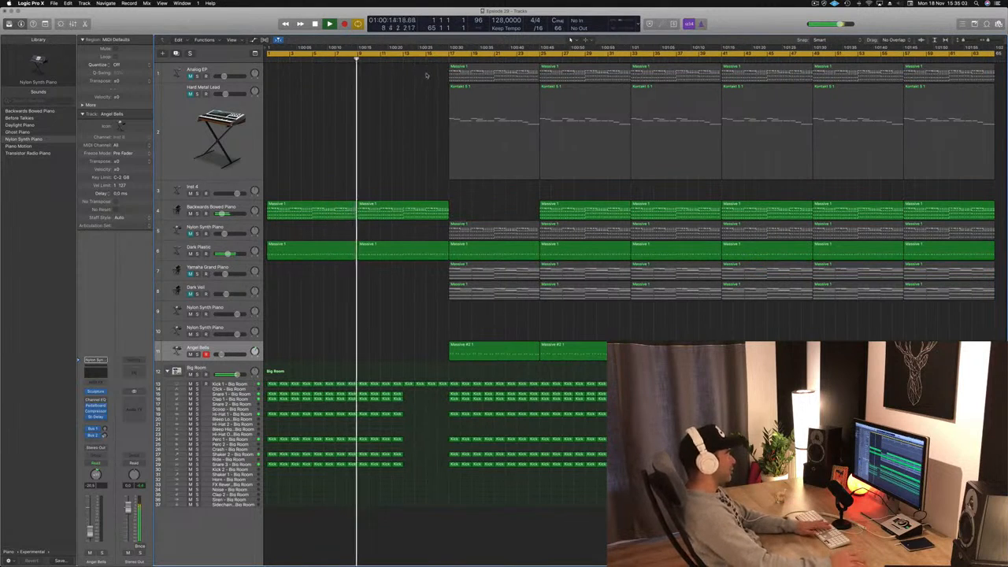
pyautogui.moveTo(426, 74); pyautogui.dragTo(458, 110)
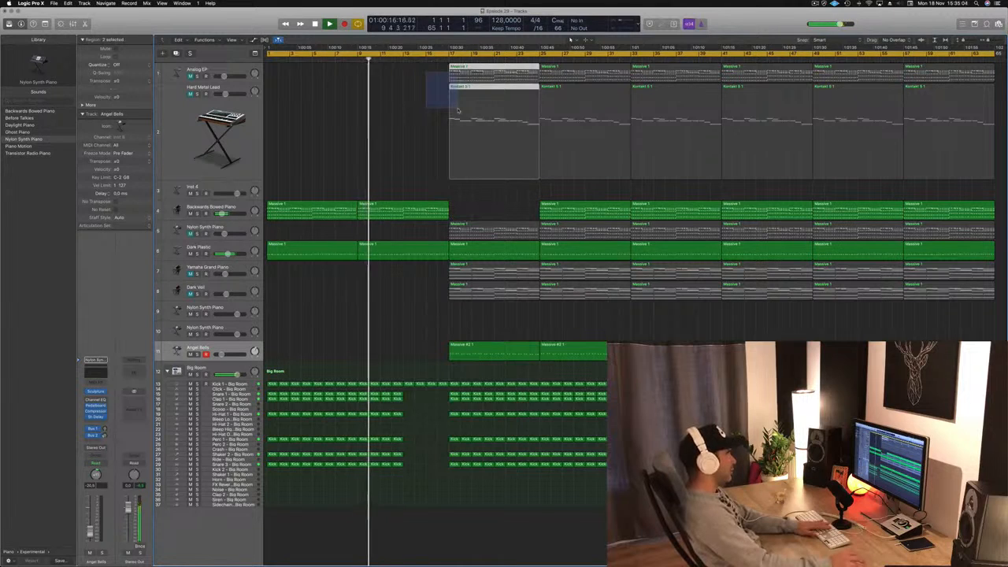
pyautogui.click(423, 227)
pyautogui.click(482, 229)
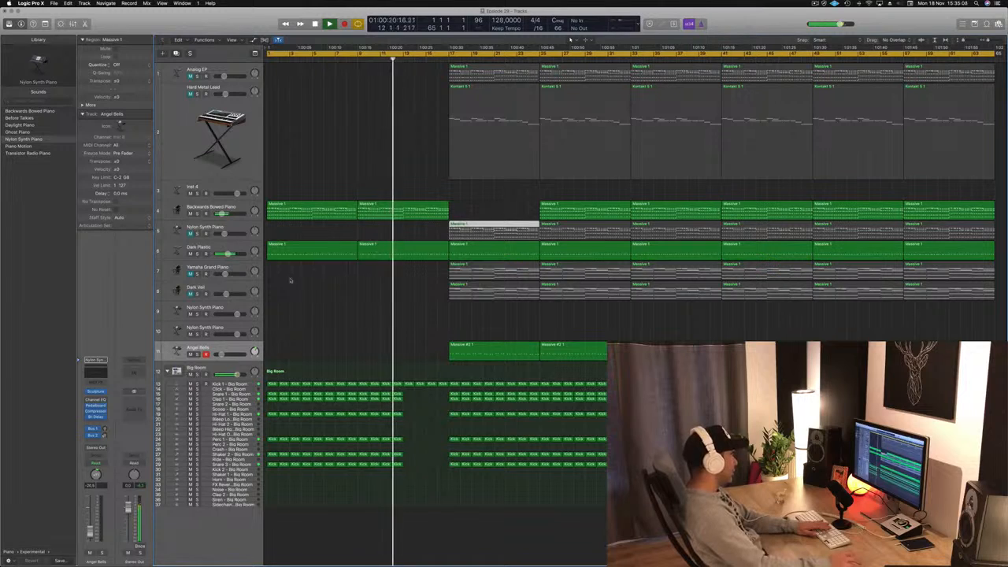
pyautogui.click(472, 269)
pyautogui.press('Delete')
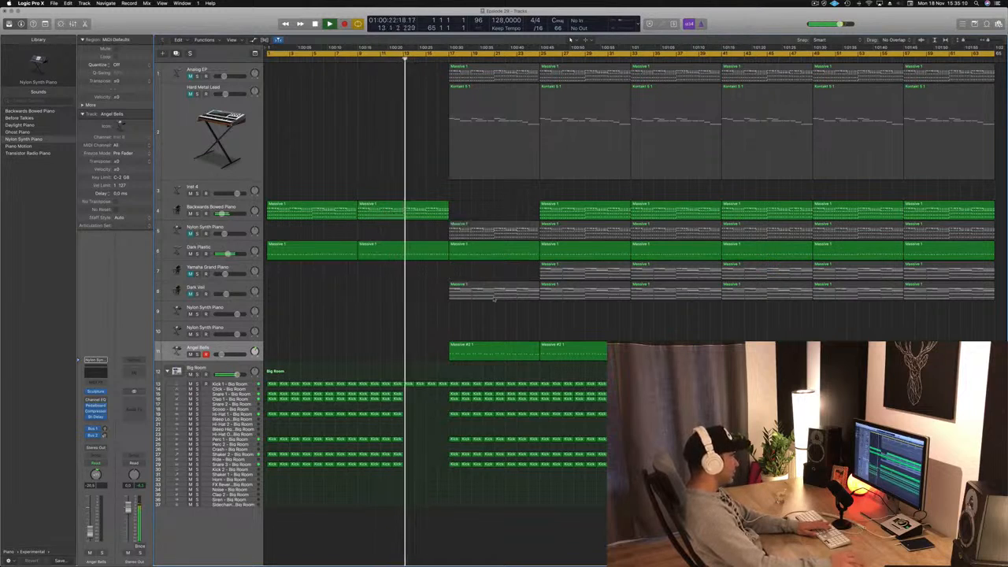
pyautogui.click(497, 292)
pyautogui.press('Delete')
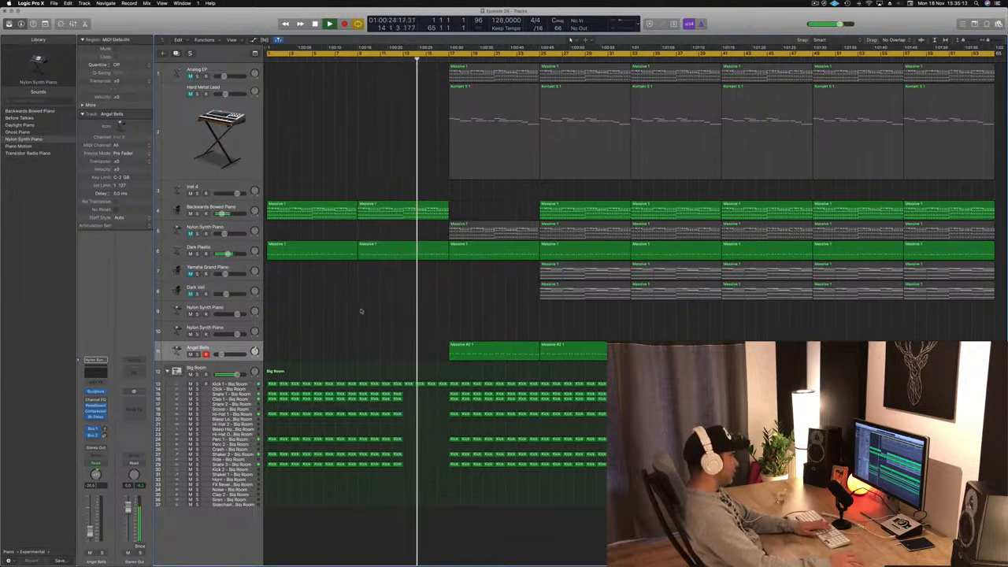
# Step: Unmute Analog EP and delete the Hard Metal Lead region that starts at bar 17
pyautogui.click(190, 75)
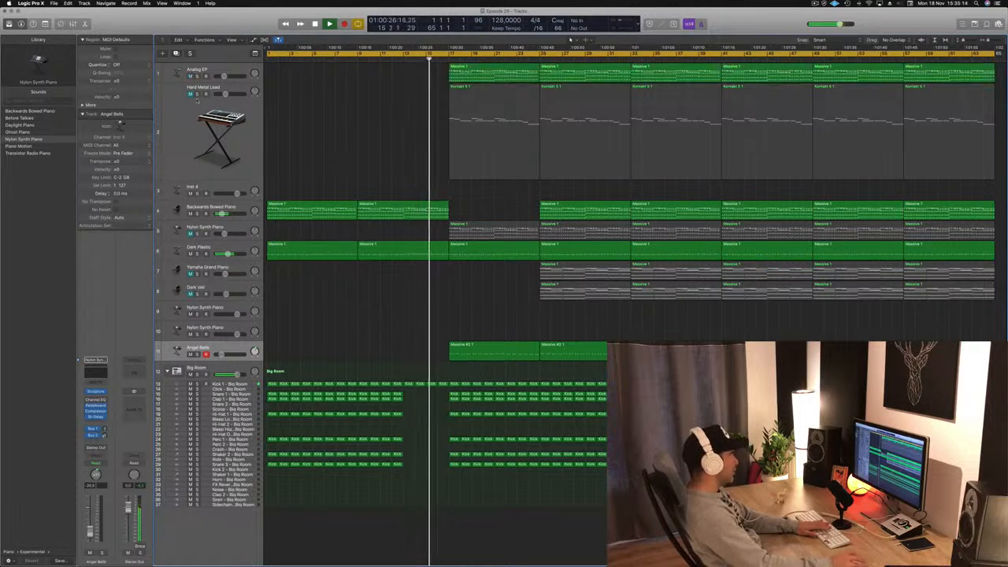
pyautogui.click(455, 118)
pyautogui.press('Delete')
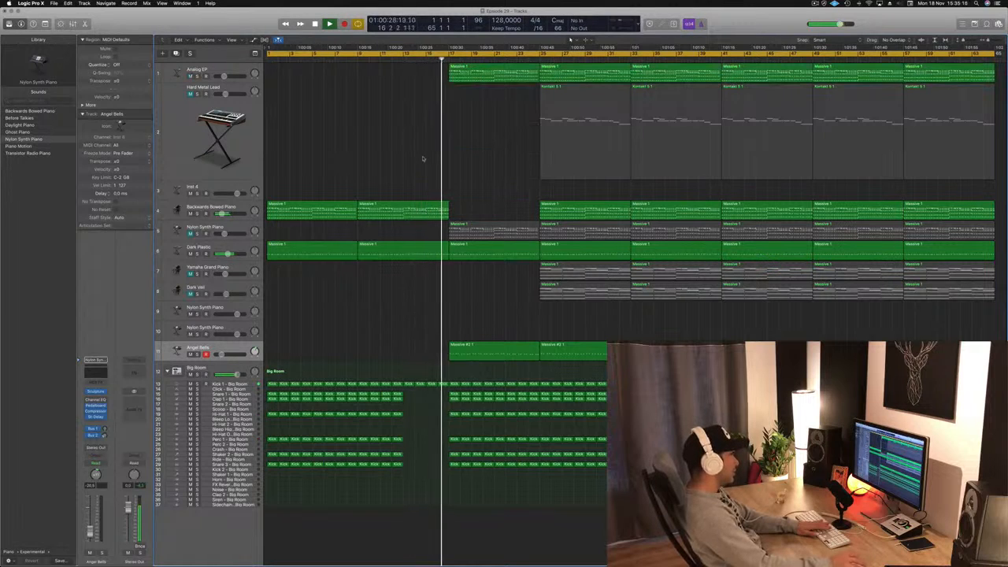
# Step: Unmute the Nylon Synth Piano on track 5 and save the project
pyautogui.click(190, 234)
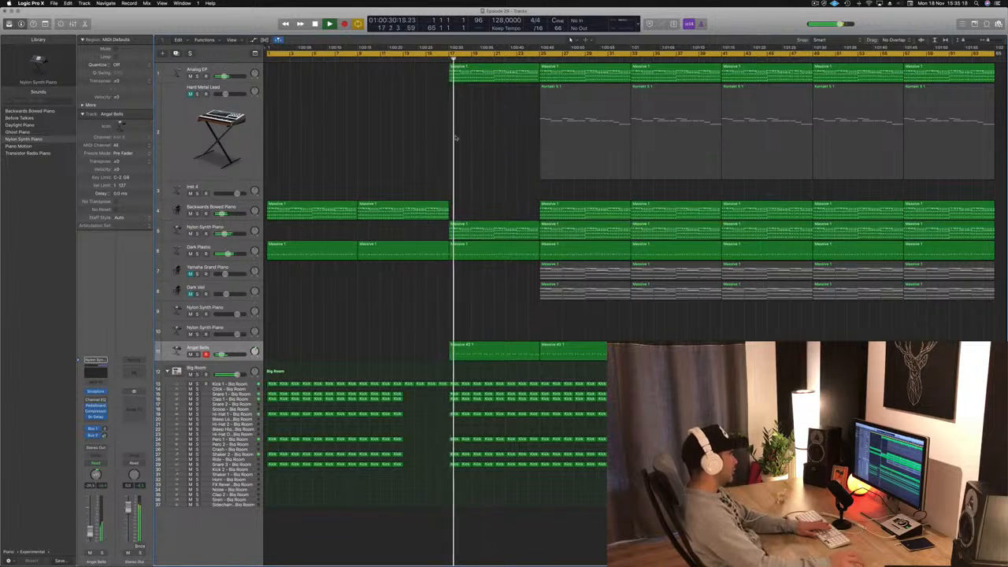
pyautogui.press('super+s')
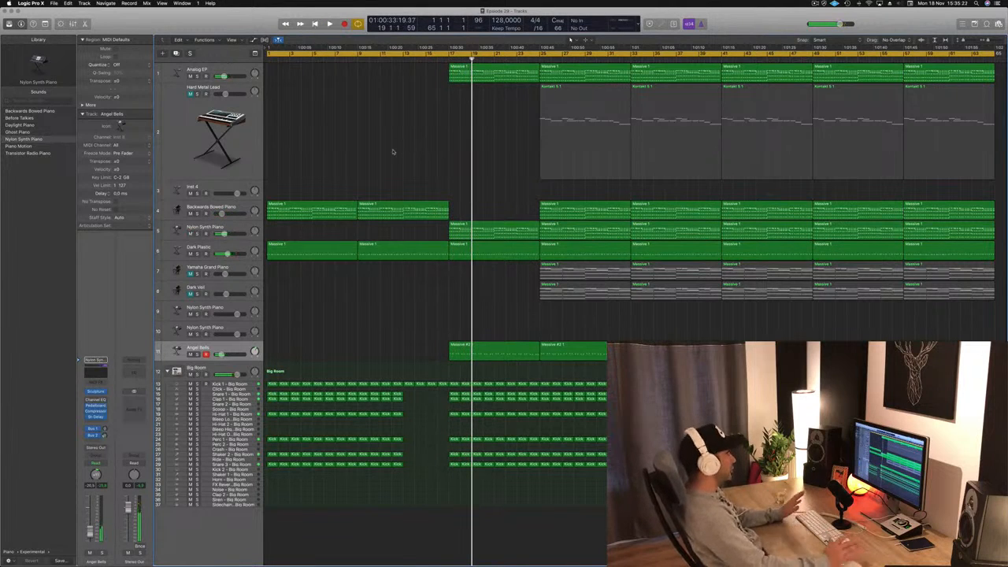
# Step: Shorten the last Kick 1 region before bar 17 on the Big Room kit and save the project
pyautogui.press('Return')
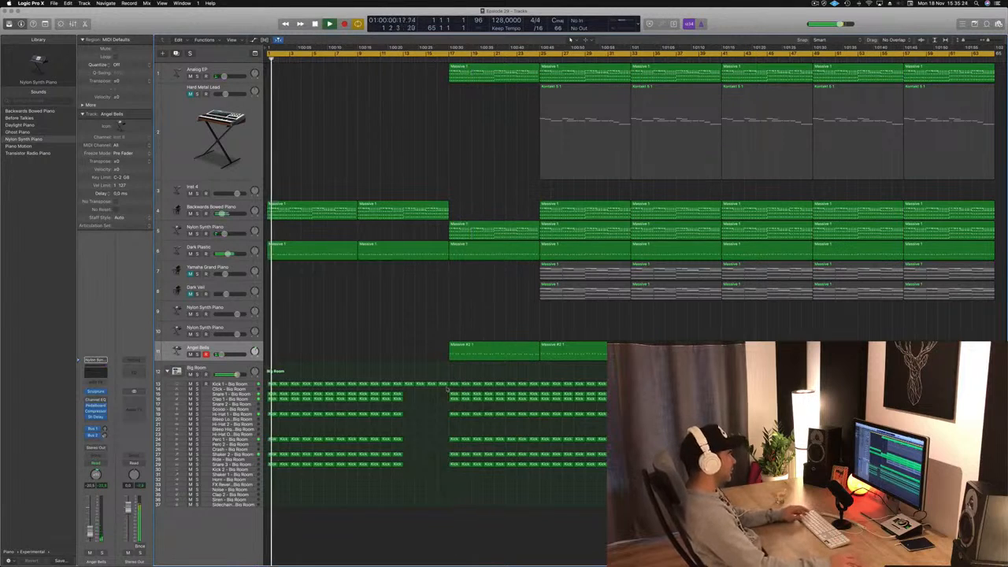
pyautogui.click(443, 384)
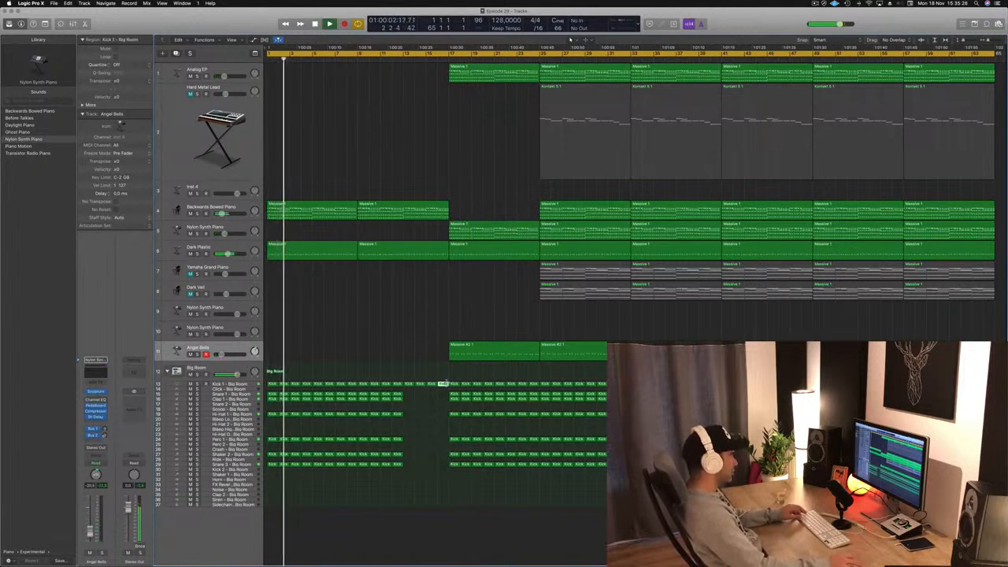
pyautogui.moveTo(443, 384); pyautogui.dragTo(440, 384)
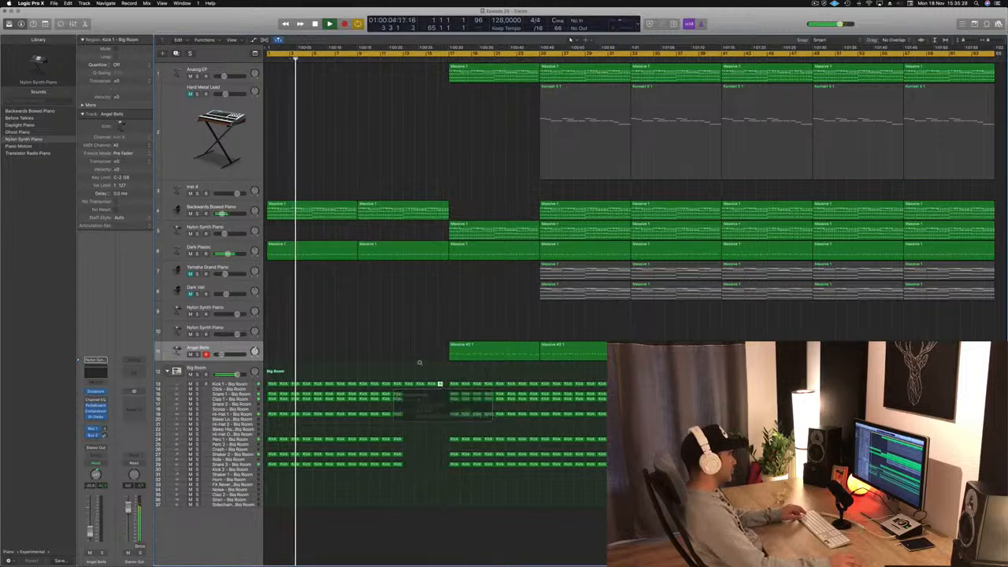
pyautogui.scroll(3, 418, 362)
pyautogui.press('super+s')
pyautogui.hscroll(-3, 333, 315)
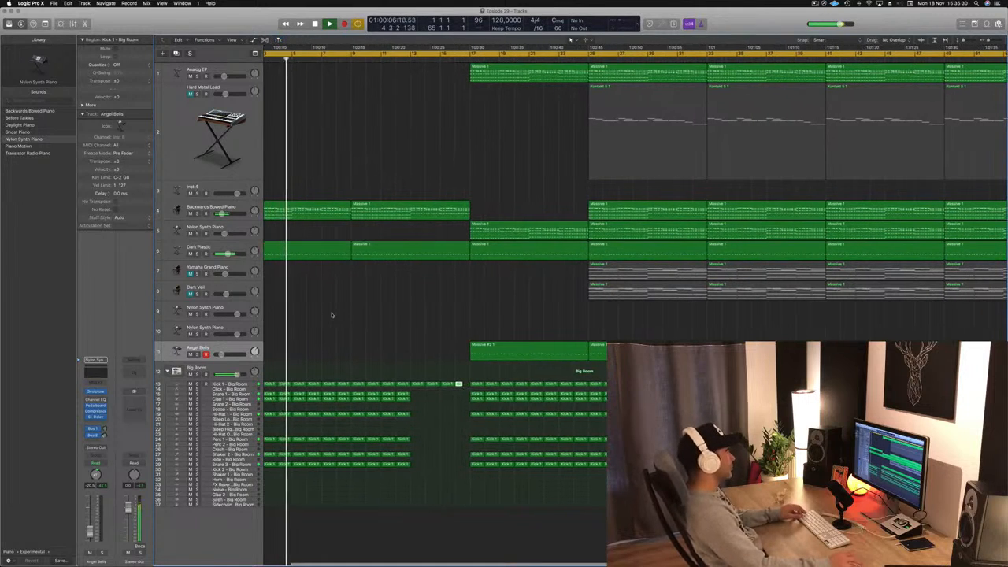
# Step: Copy the Hard Metal Lead region from bar 25 to bar 9 and unmute the Hard Metal Lead track
pyautogui.scroll(-1, 360, 304)
pyautogui.scroll(-1, 590, 118)
pyautogui.moveTo(582, 87); pyautogui.dragTo(401, 94)
pyautogui.click(189, 94)
pyautogui.press('space')
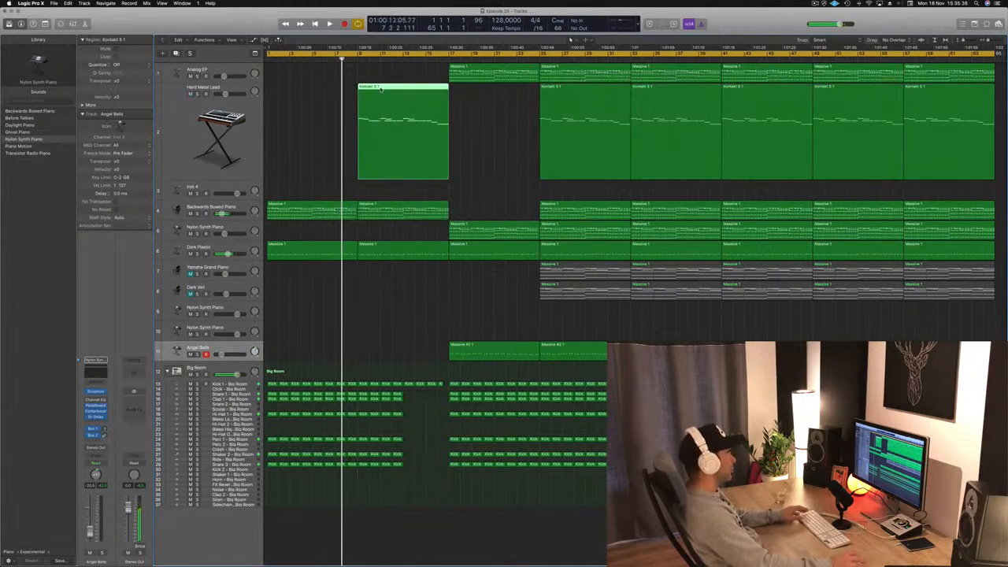
# Step: Open the copied bar 9 Hard Metal Lead region in the piano roll and shorten its first three notes
pyautogui.press('e')
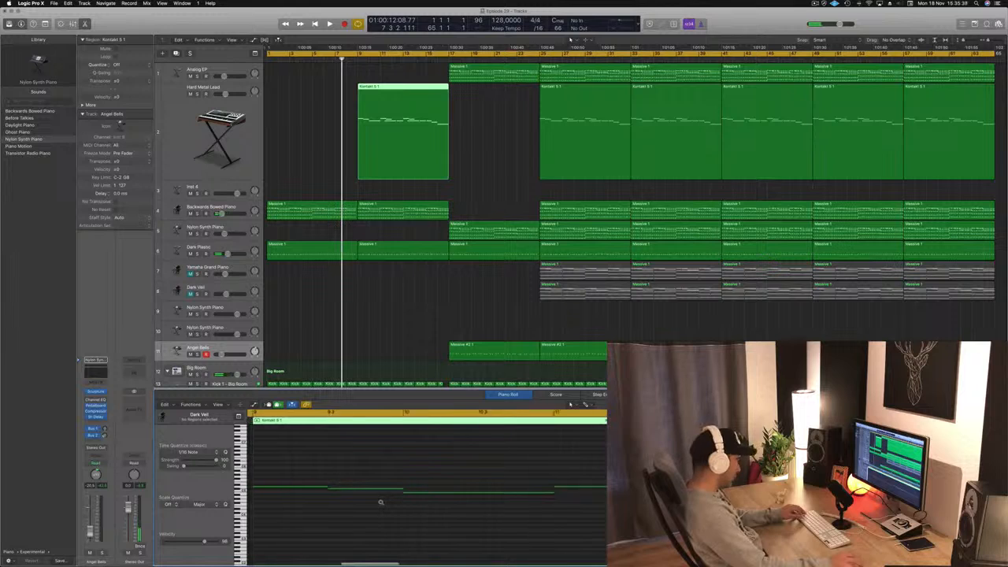
pyautogui.scroll(-3, 358, 504)
pyautogui.moveTo(377, 481); pyautogui.dragTo(424, 495)
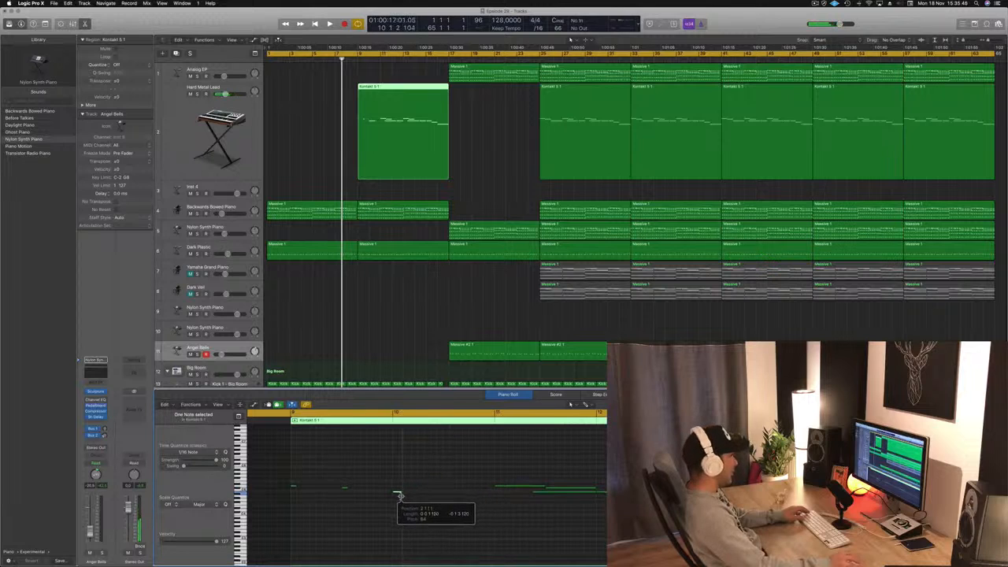
# Step: Split the bar 9 Hard Metal Lead region at bar 11, delete the remainder, and copy the two-bar piece to bar 13
pyautogui.press('Return')
pyautogui.press('space')
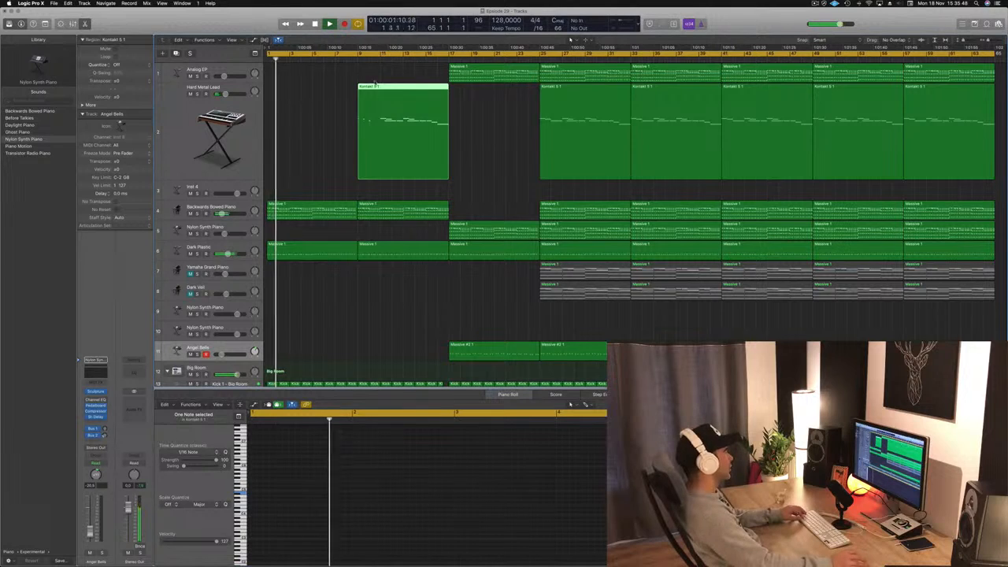
pyautogui.keyDown('super'); pyautogui.doubleClick(381, 86); pyautogui.keyUp('super')
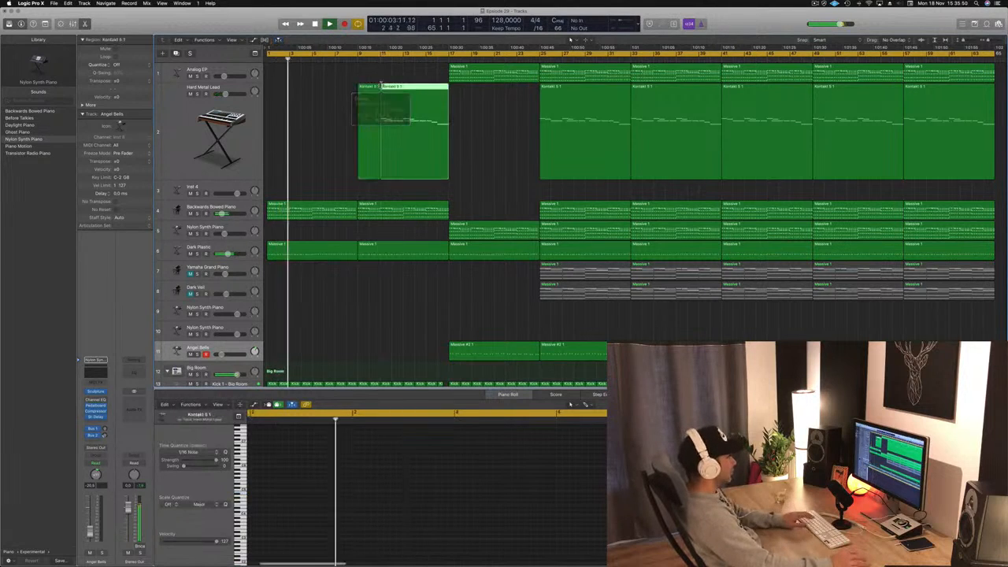
pyautogui.press('Delete')
pyautogui.moveTo(370, 92); pyautogui.dragTo(416, 94)
pyautogui.click(448, 114)
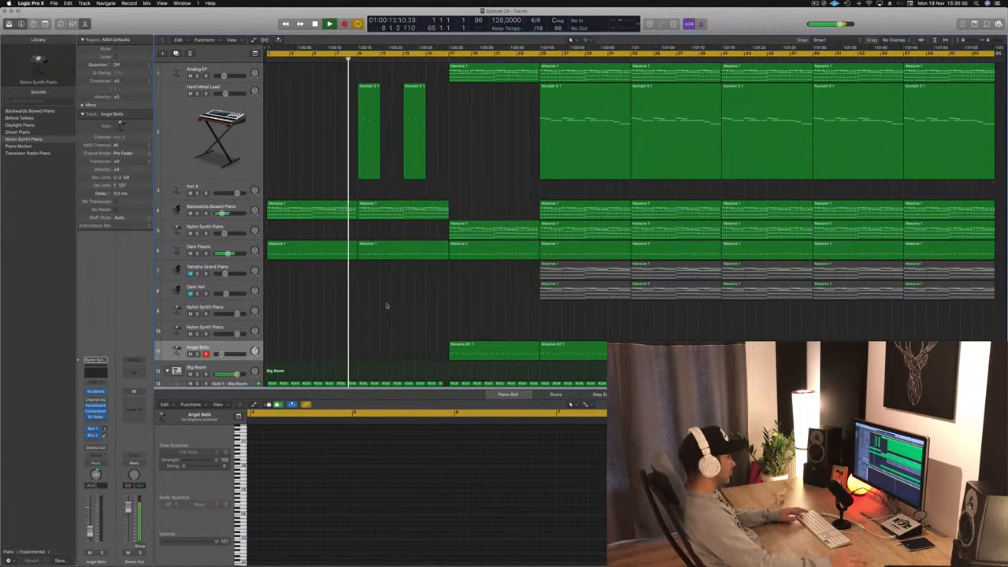
# Step: Copy the two short Hard Metal Lead regions at bars 9 and 13 to bars 17 and 21
pyautogui.hscroll(2, 411, 308)
pyautogui.hscroll(-1, 415, 310)
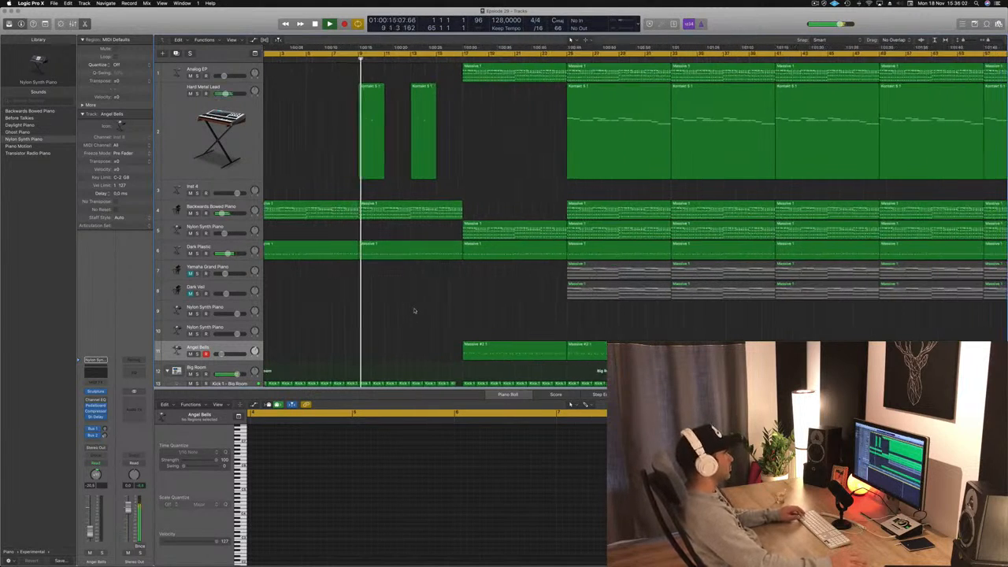
pyautogui.hscroll(-1, 415, 310)
pyautogui.hscroll(2, 415, 310)
pyautogui.click(206, 127)
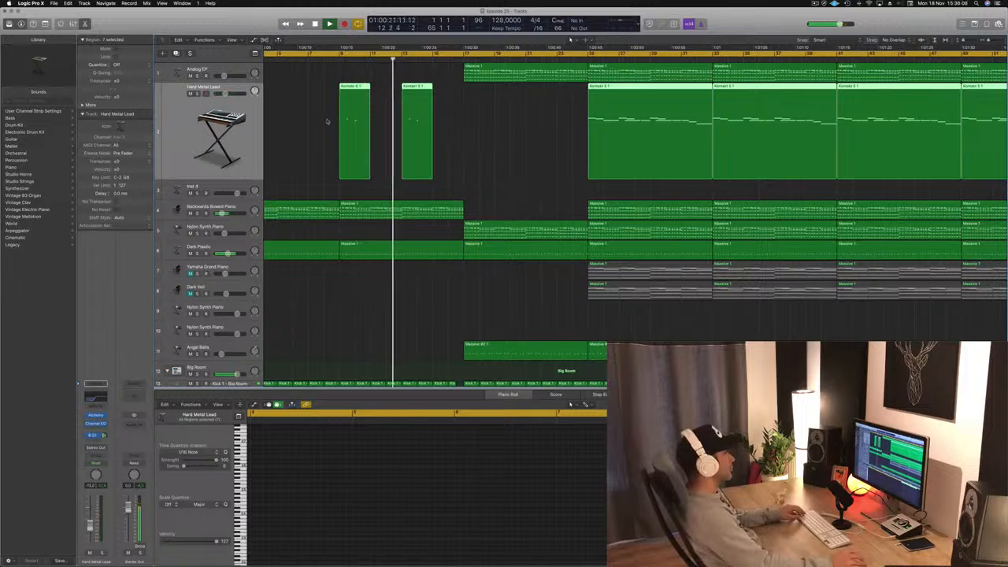
pyautogui.press('super+Left')
pyautogui.moveTo(319, 121); pyautogui.dragTo(429, 125)
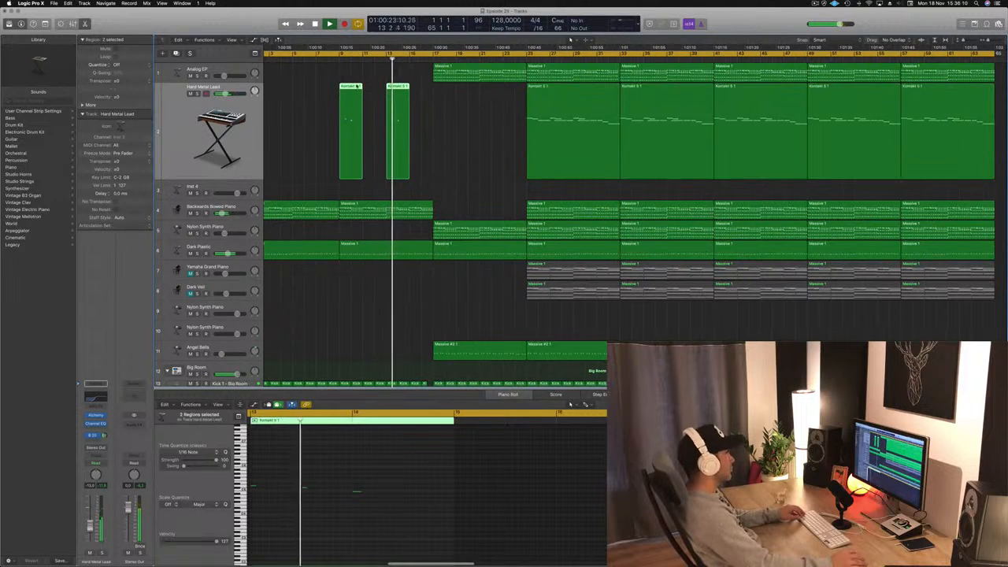
pyautogui.moveTo(357, 86); pyautogui.dragTo(446, 96)
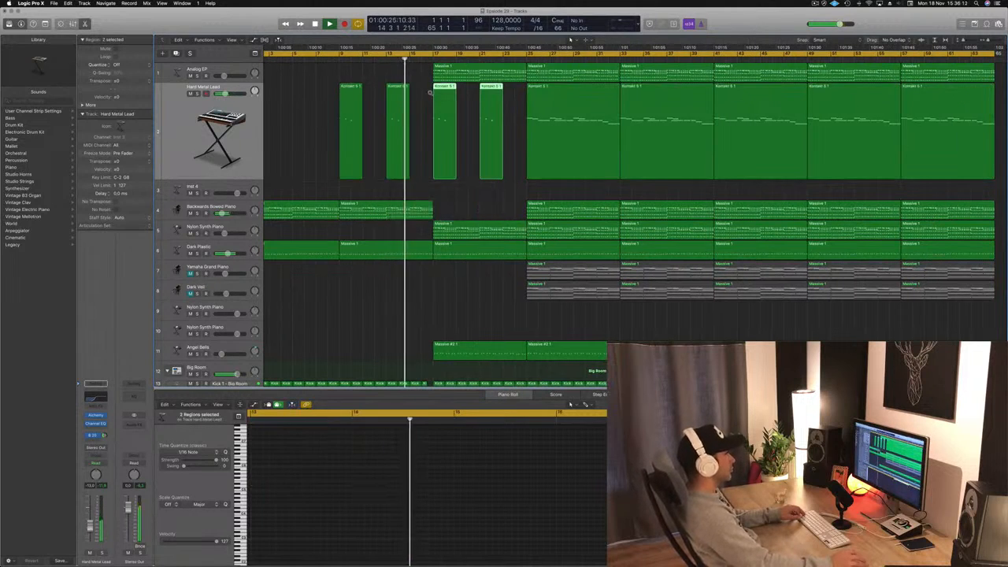
# Step: Try the section without the Nylon Synth Piano region at bar 17, and undo its deletion
pyautogui.scroll(-1, 430, 93)
pyautogui.scroll(3, 474, 191)
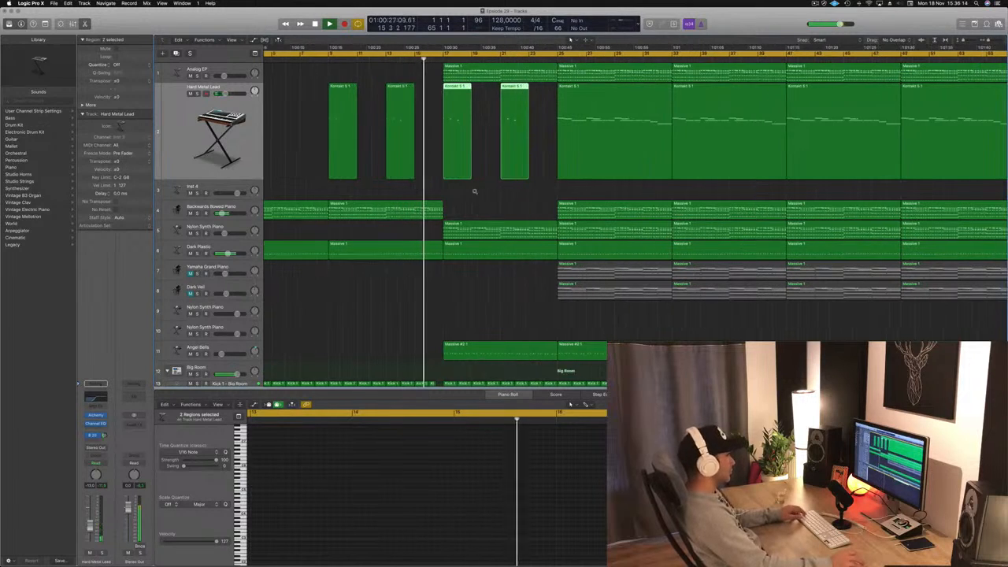
pyautogui.scroll(-1, 475, 191)
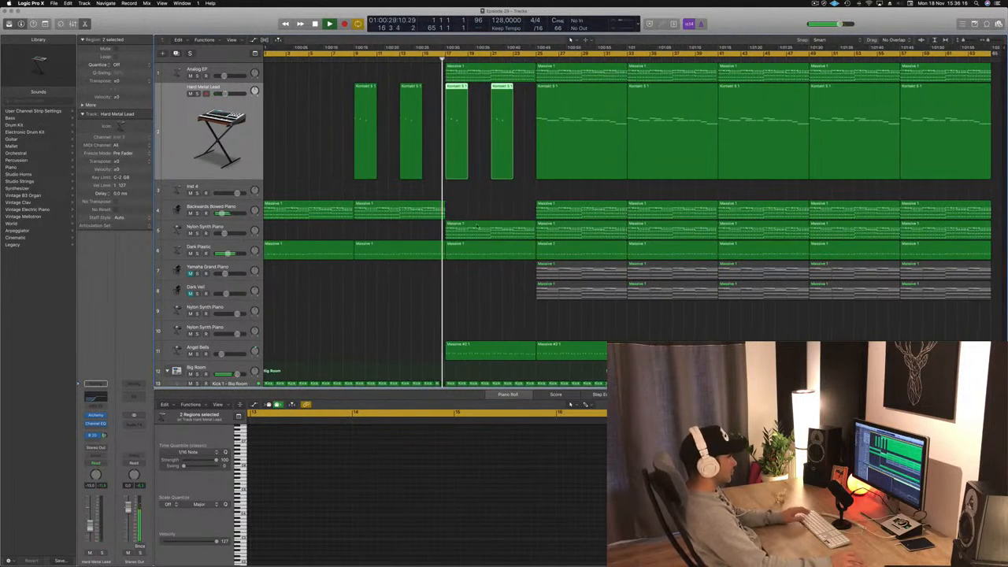
pyautogui.click(476, 227)
pyautogui.press('Delete')
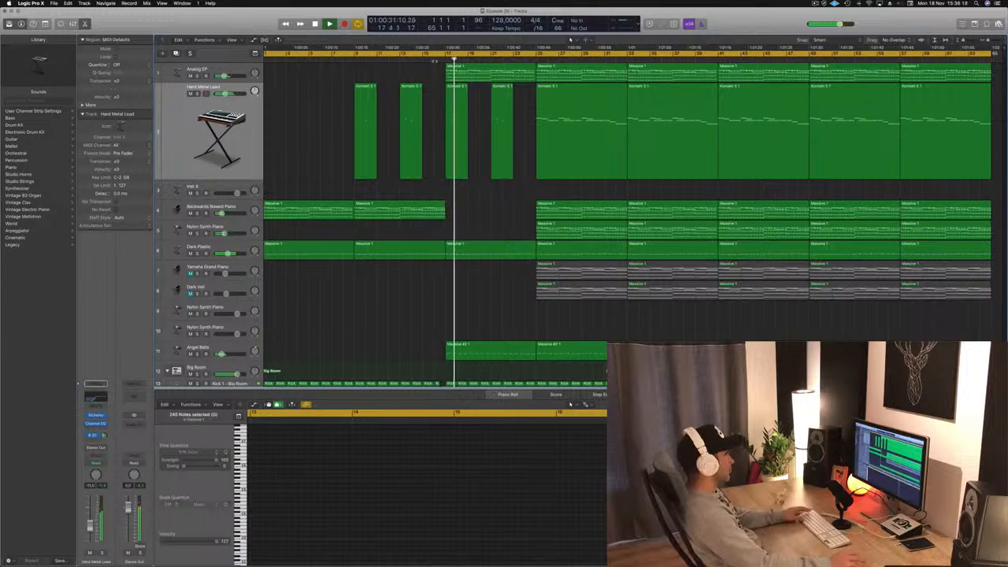
pyautogui.hotkey('ctrl', 'z')
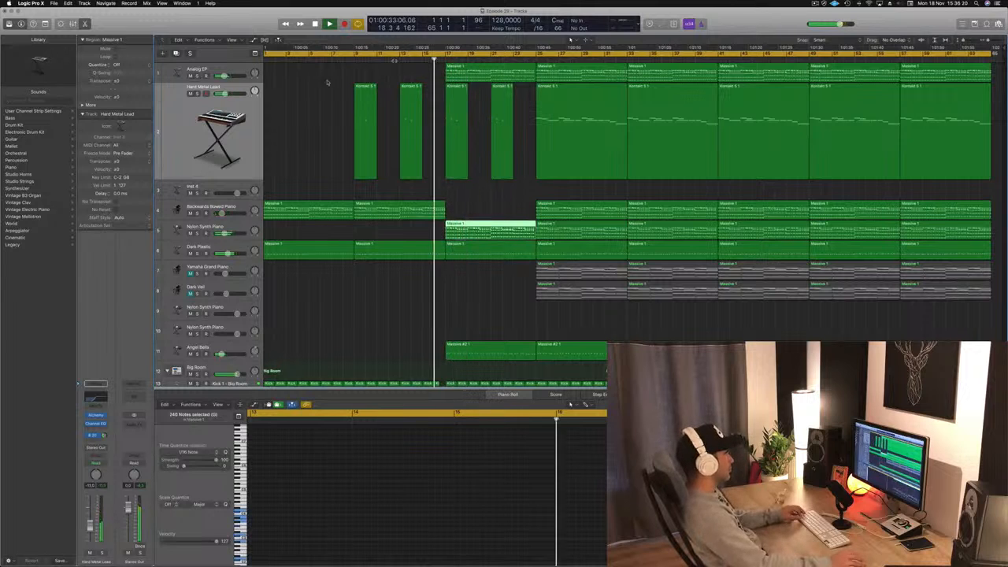
# Step: Audition the Nylon Synth Piano on track 5 by briefly soloing it and briefly muting it during playback
pyautogui.click(236, 230)
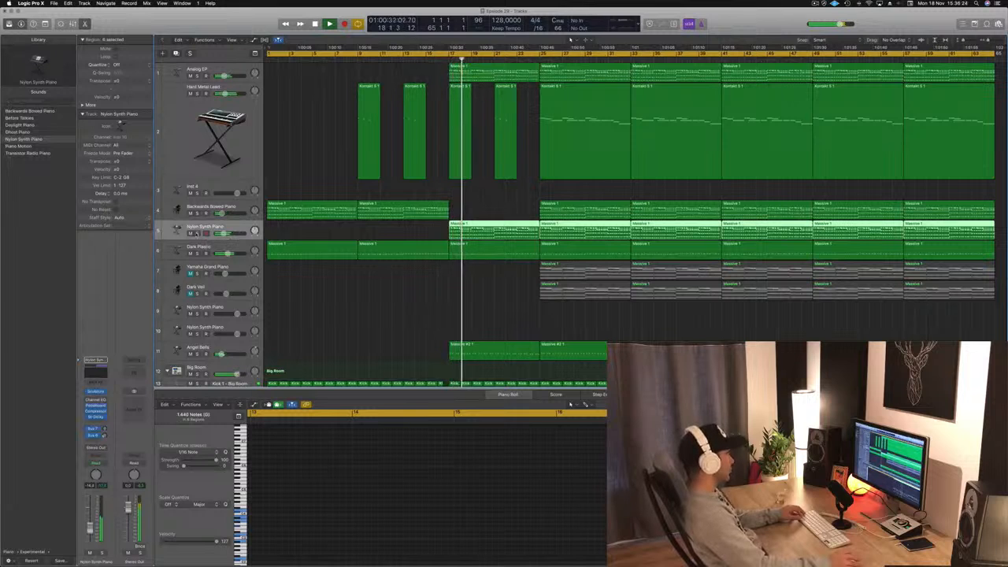
pyautogui.click(196, 233)
pyautogui.click(197, 234)
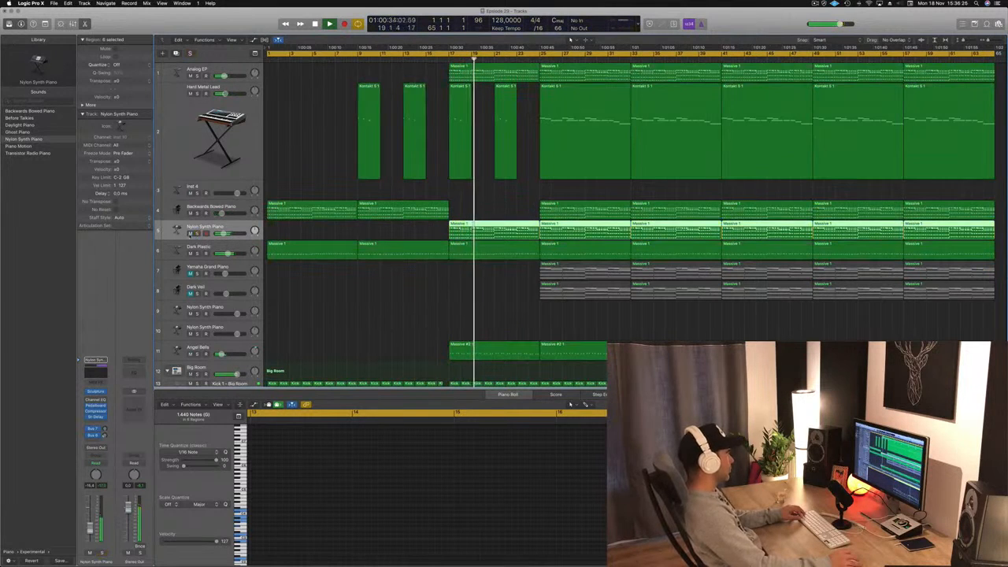
pyautogui.click(190, 234)
pyautogui.click(190, 234)
# Step: Delete the Angel Bells region at bar 17 and slightly lower the volume of the Nylon Synth Piano on track 5
pyautogui.click(473, 354)
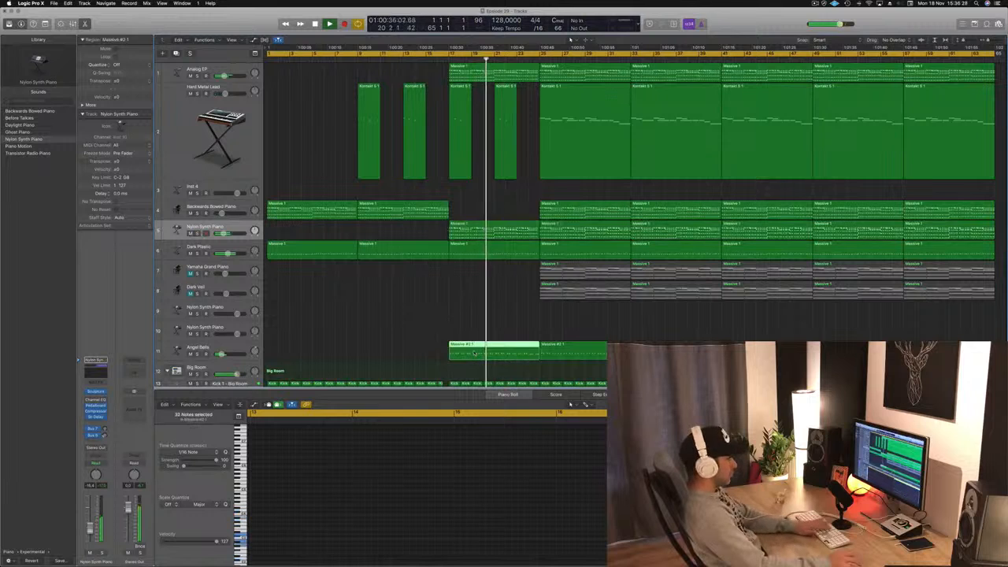
pyautogui.press('Delete')
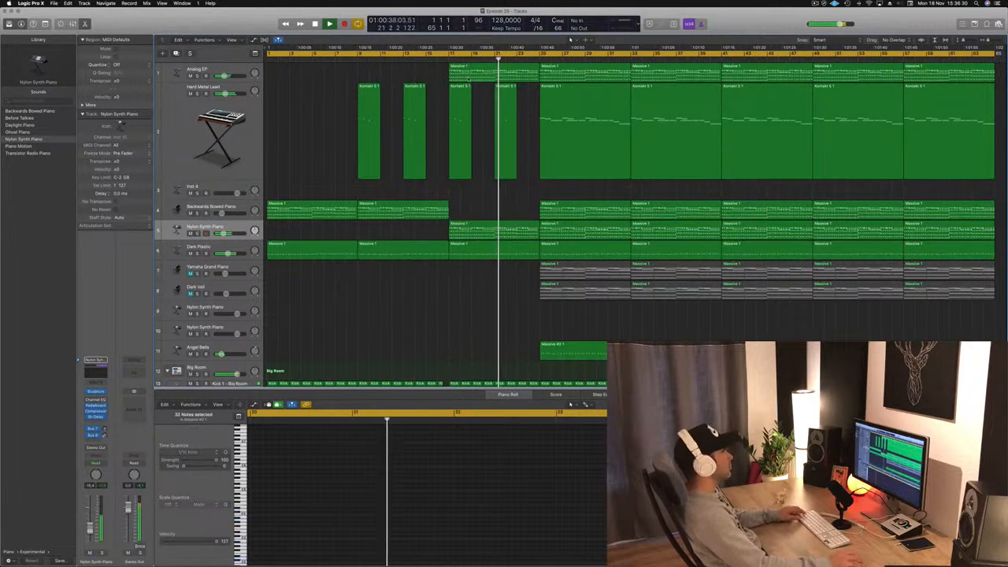
pyautogui.click(437, 59)
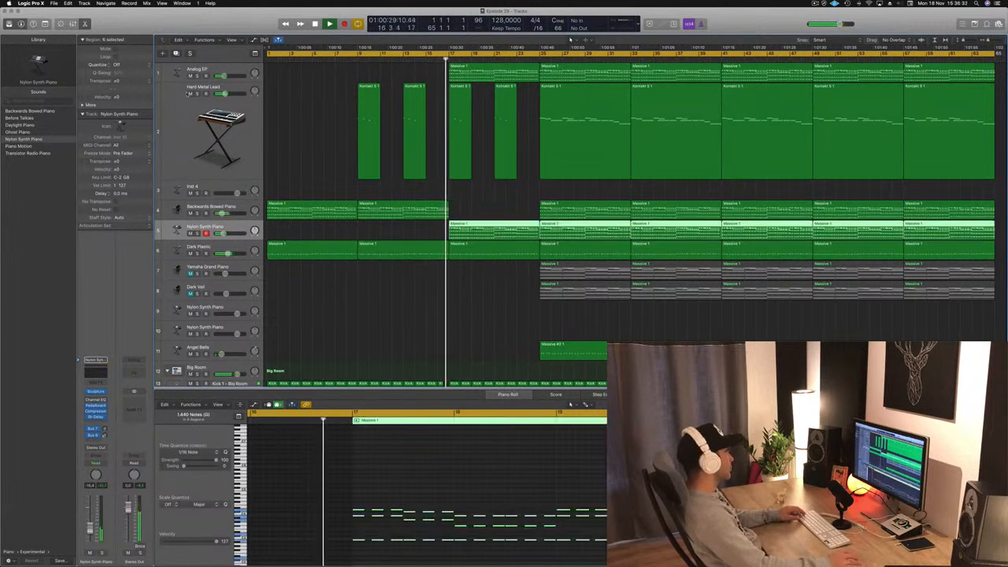
pyautogui.click(235, 226)
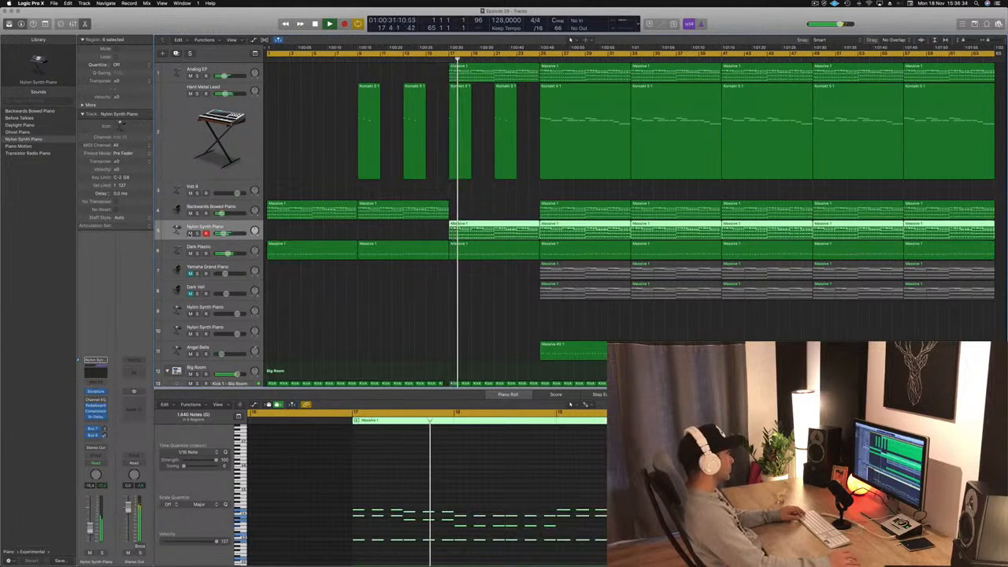
pyautogui.moveTo(225, 234); pyautogui.dragTo(222, 234)
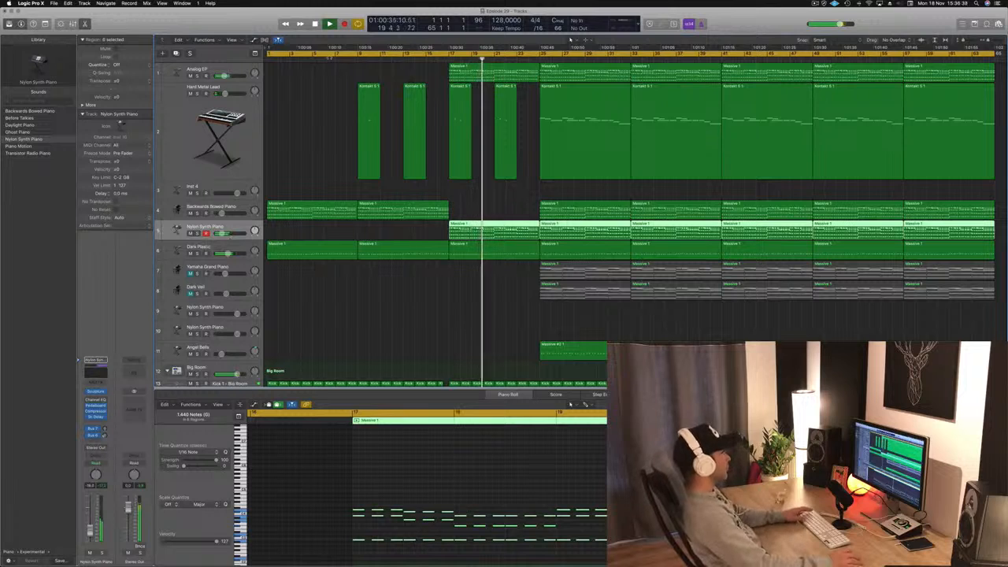
# Step: Duplicate the Analog EP track and copy its bar 17 region onto the new track
pyautogui.click(187, 70)
pyautogui.press('space')
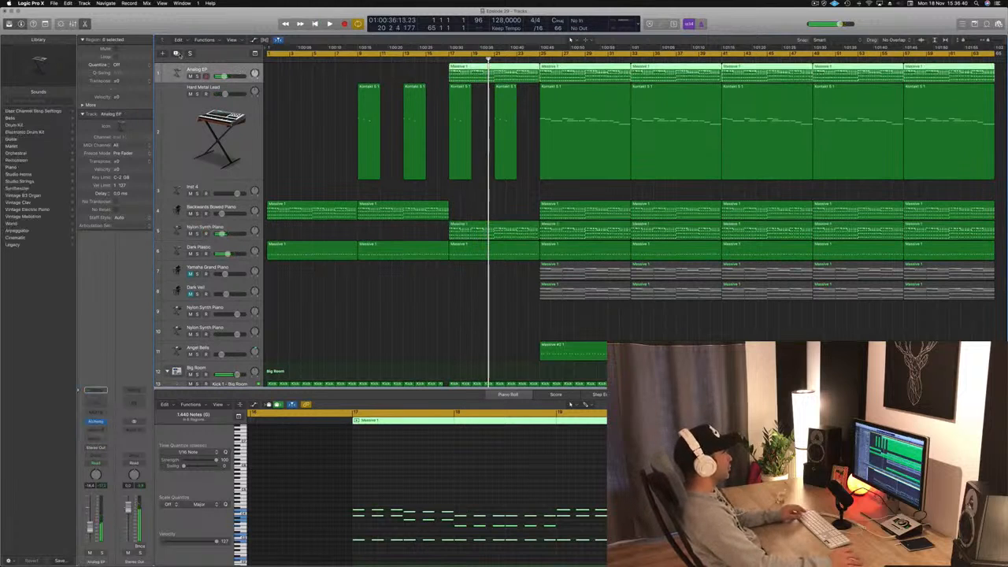
pyautogui.click(176, 53)
pyautogui.moveTo(476, 71); pyautogui.dragTo(476, 91)
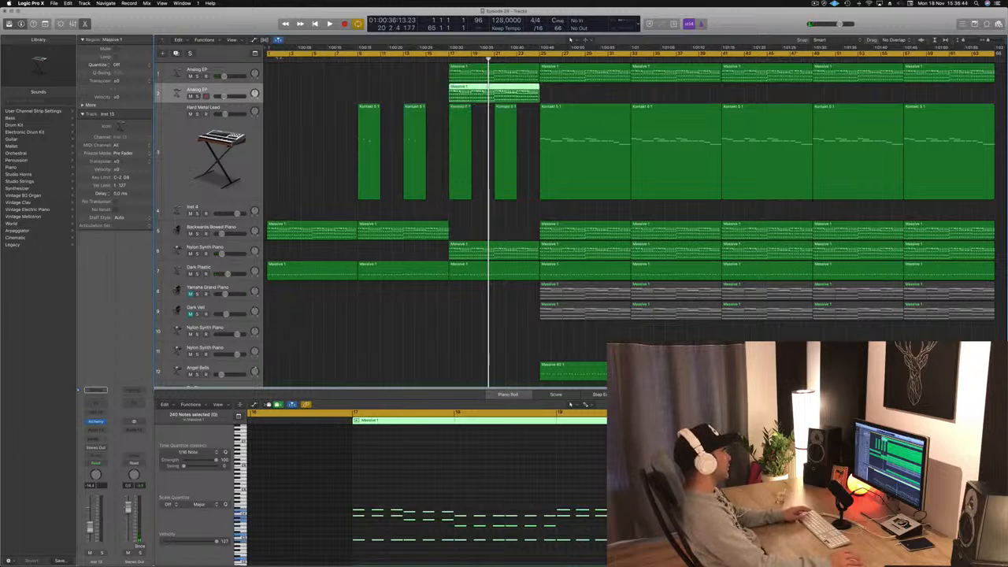
# Step: Start the cycle range at bar 17 and load Alchemy's Anthem Hook Lead preset on the duplicated track for playback
pyautogui.moveTo(268, 54); pyautogui.dragTo(449, 54)
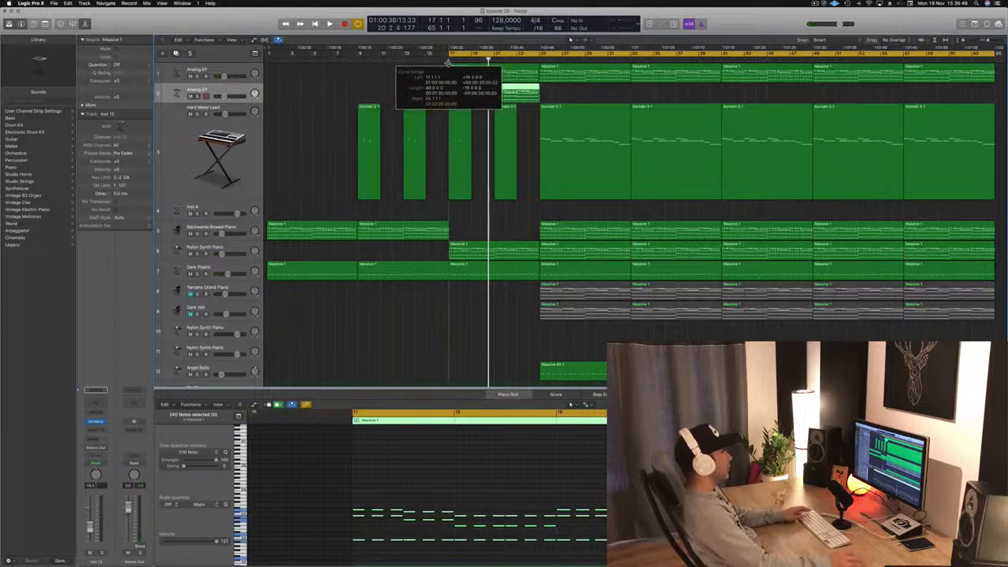
pyautogui.press('space')
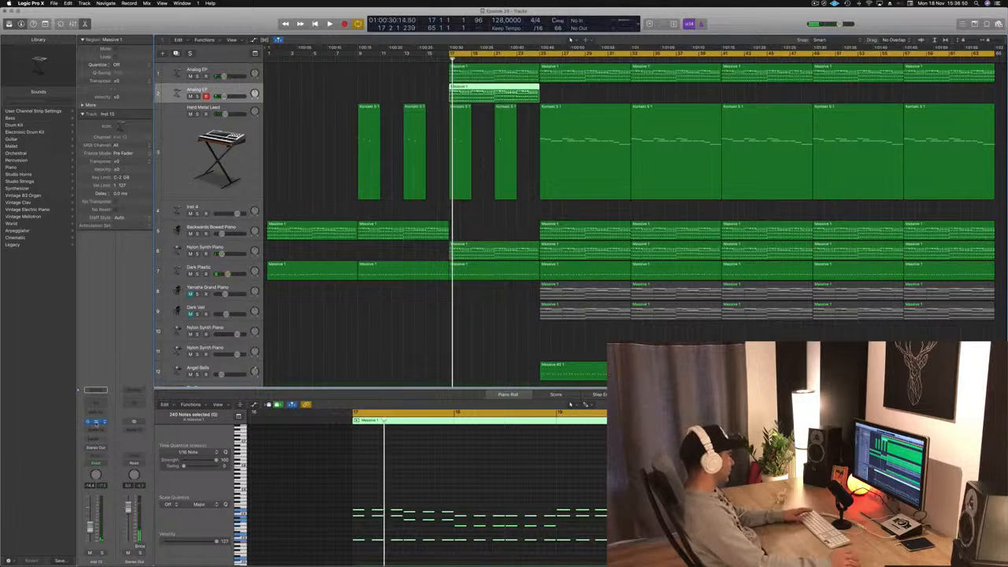
pyautogui.click(95, 422)
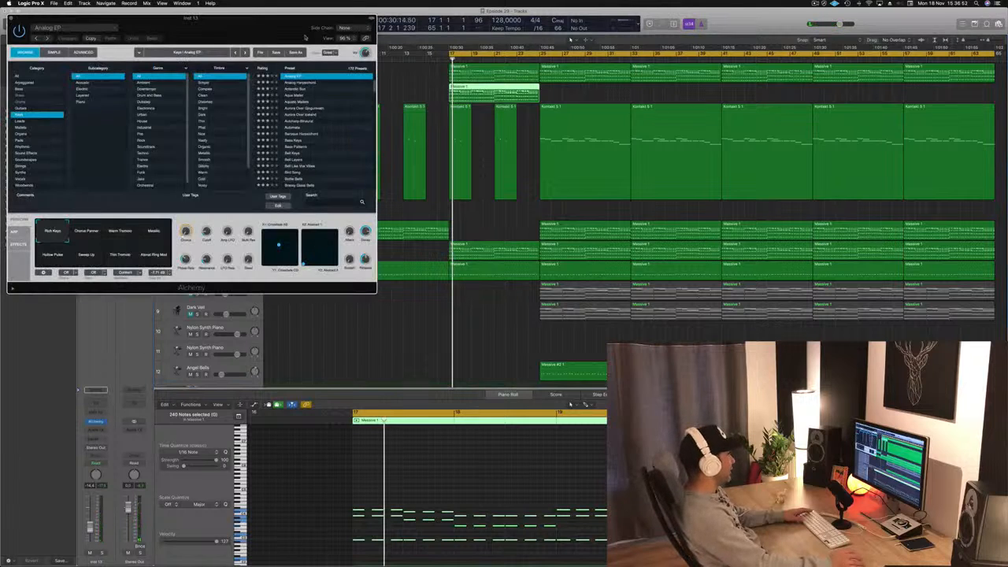
pyautogui.moveTo(305, 37); pyautogui.dragTo(431, 70)
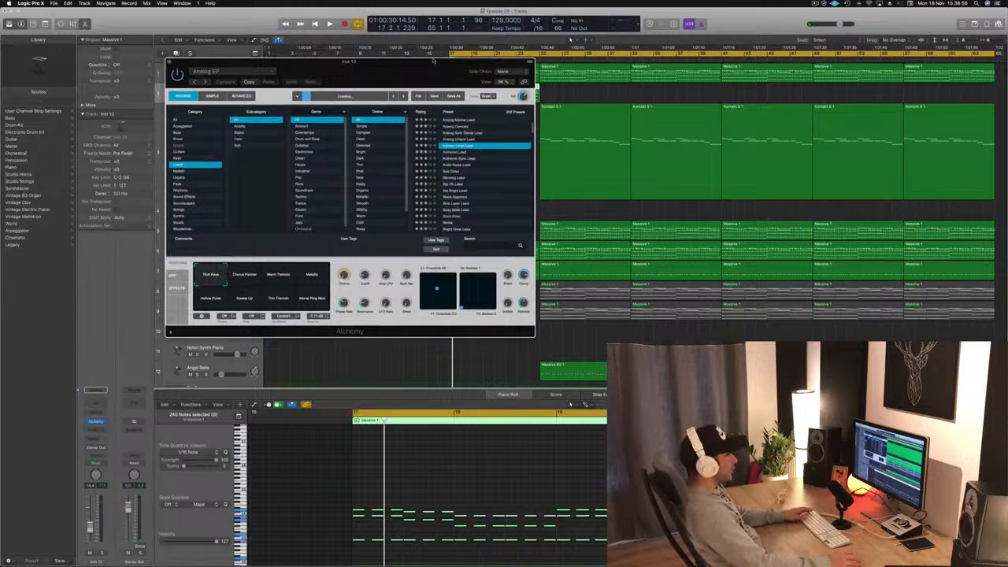
pyautogui.moveTo(432, 61); pyautogui.dragTo(825, 171)
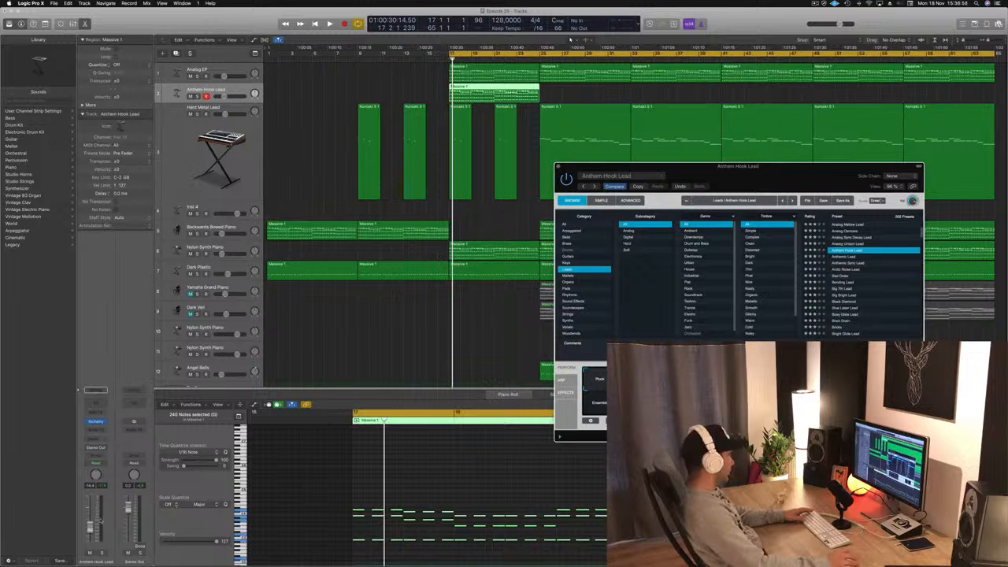
pyautogui.press('space')
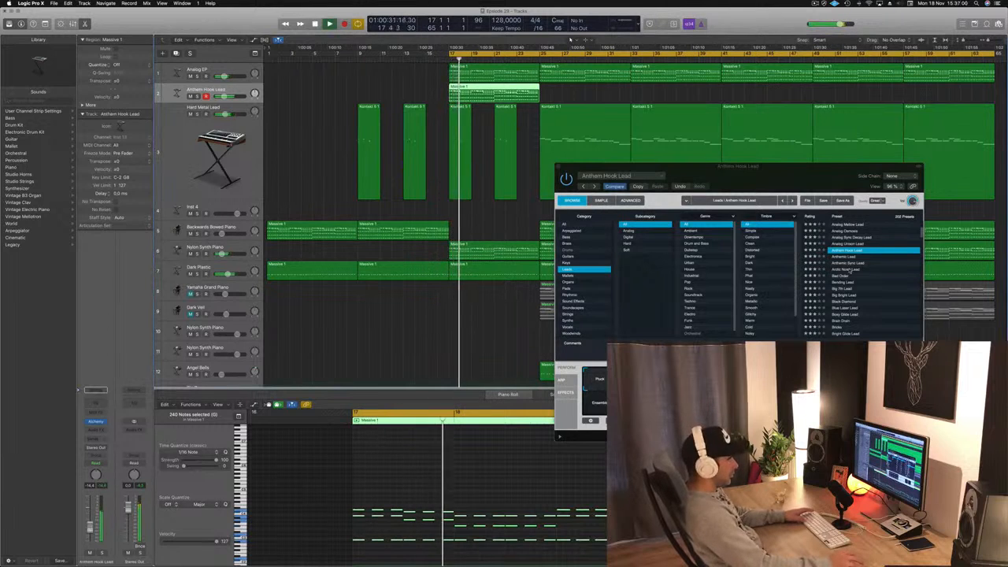
# Step: Switch the duplicated track's Alchemy preset to Anthemic Lead and raise the track's volume
pyautogui.click(847, 258)
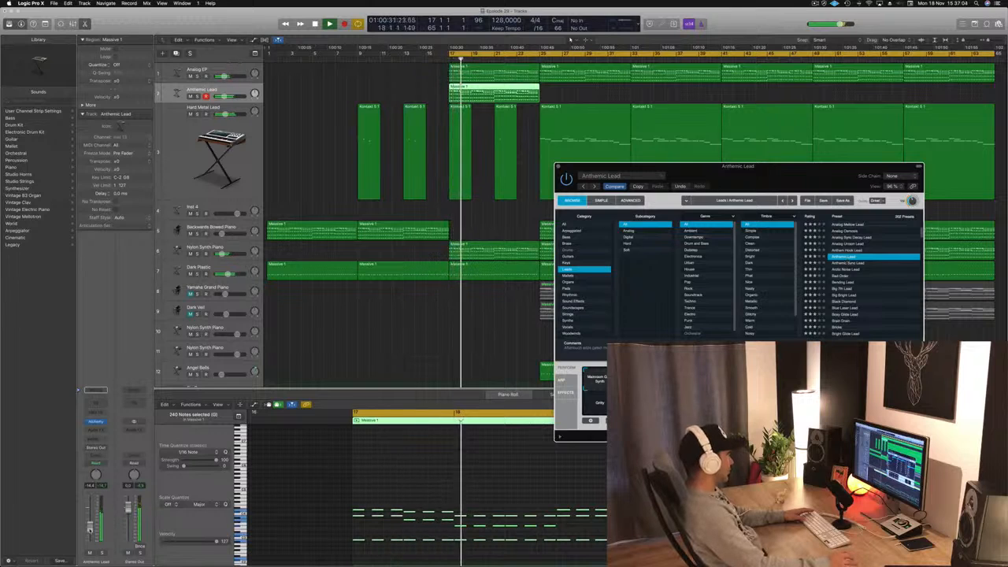
pyautogui.moveTo(89, 530); pyautogui.dragTo(90, 523)
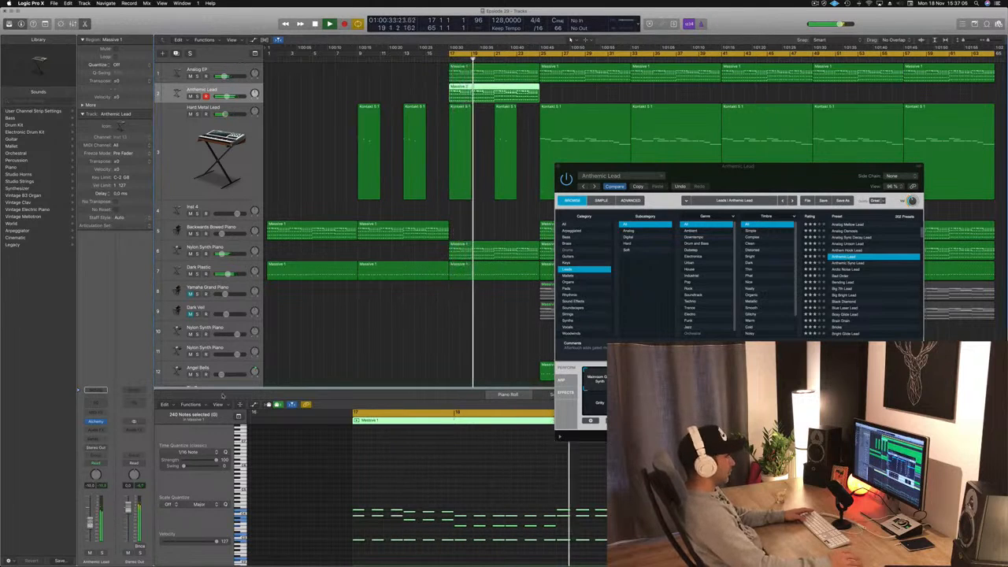
# Step: Shorten all the notes in the Anthemic Lead region at bar 17 and play back the result
pyautogui.press('space')
pyautogui.click(480, 484)
pyautogui.scroll(-3, 458, 482)
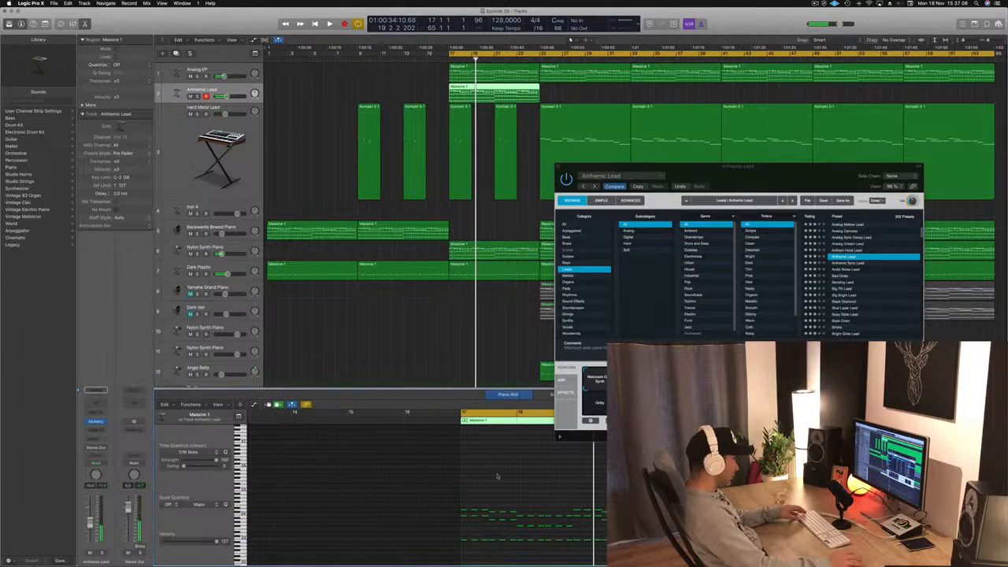
pyautogui.scroll(2, 512, 511)
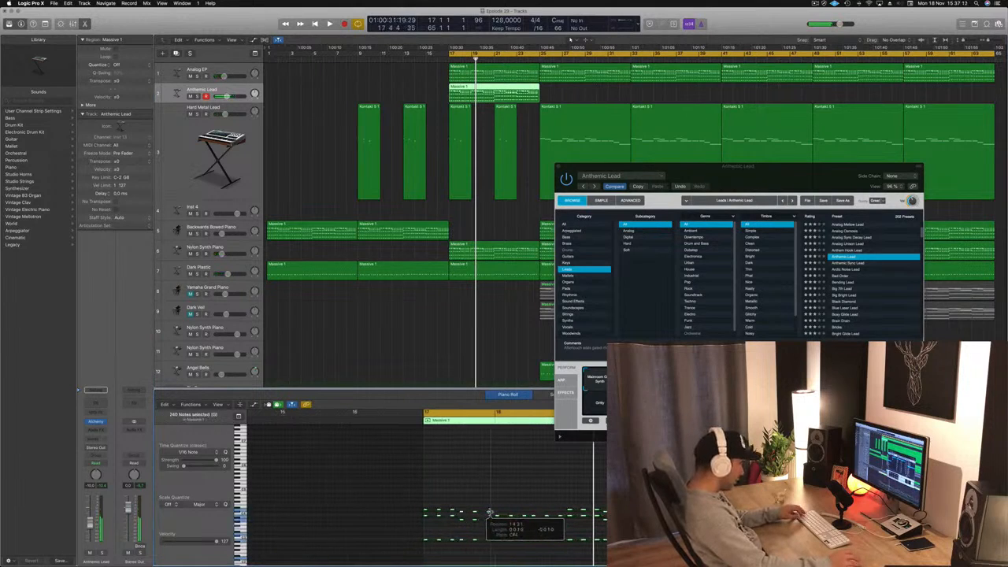
pyautogui.hotkey('shift', 'space')
pyautogui.scroll(-2, 517, 495)
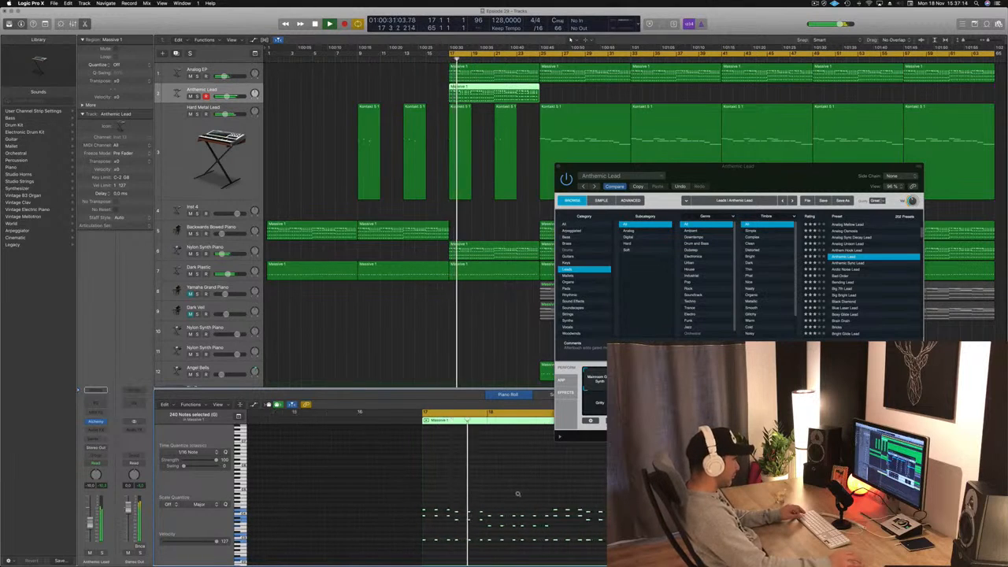
pyautogui.scroll(3, 518, 493)
pyautogui.scroll(-3, 522, 493)
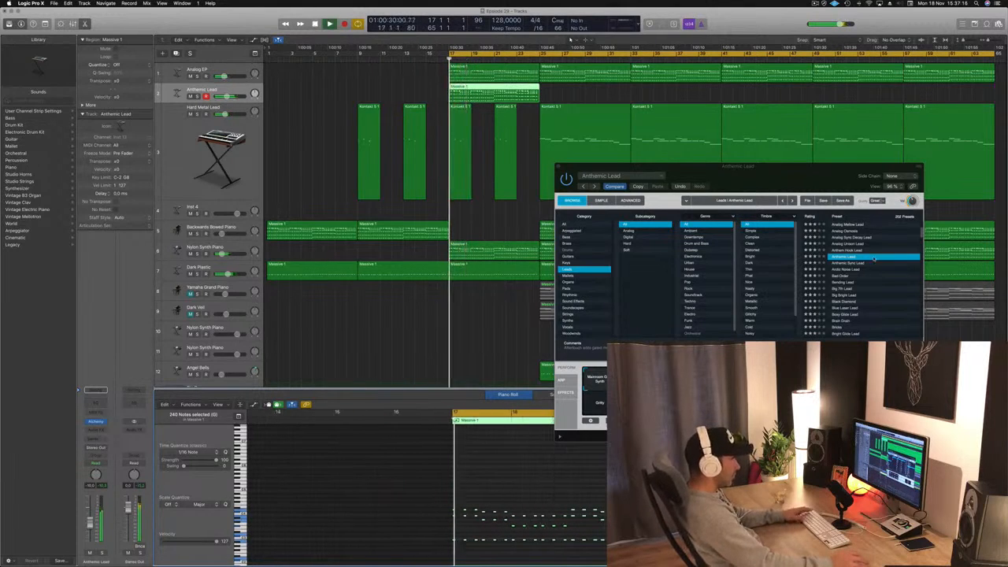
# Step: Audition the Anthemic Sync Lead, Arctic Noise Lead, Big 7th Lead, Black Diamond and Blue Laser Lead presets, lowering the track's volume
pyautogui.click(850, 264)
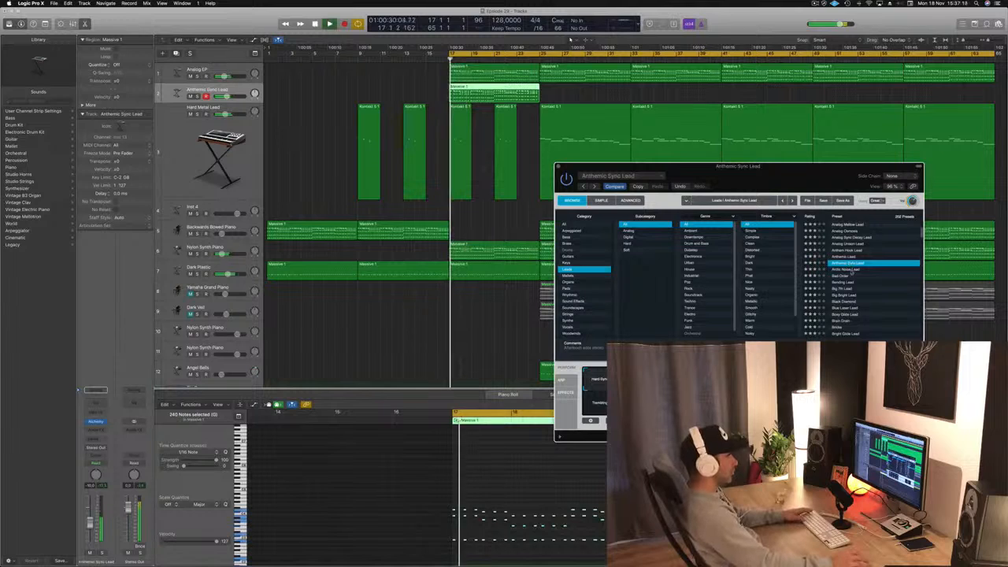
pyautogui.click(850, 271)
pyautogui.click(843, 283)
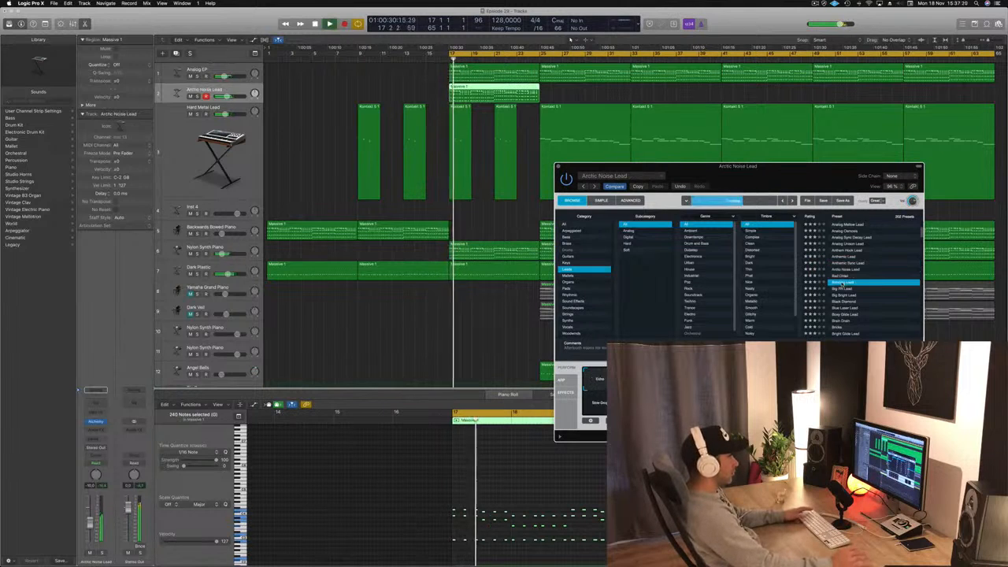
pyautogui.click(846, 289)
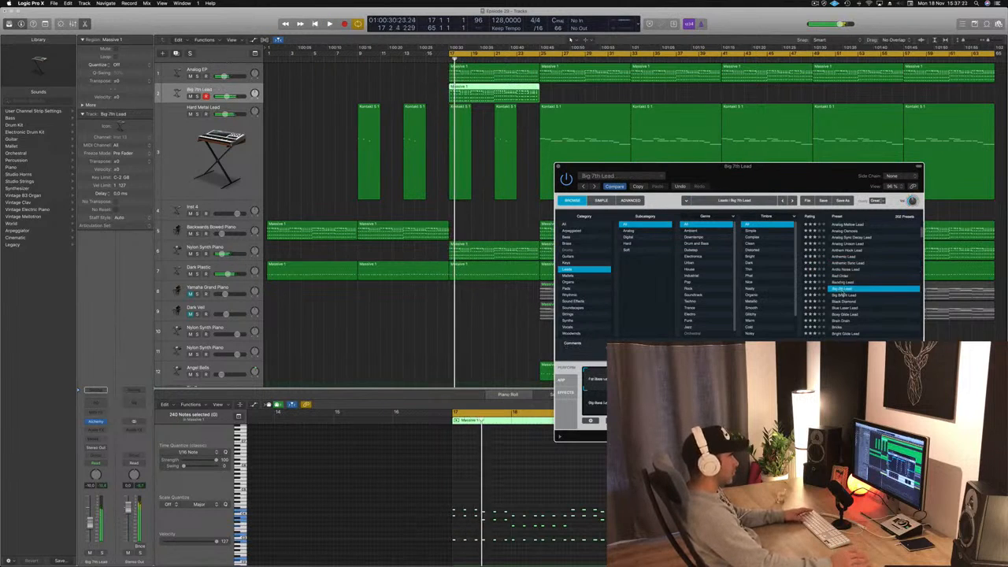
pyautogui.moveTo(90, 523); pyautogui.dragTo(90, 532)
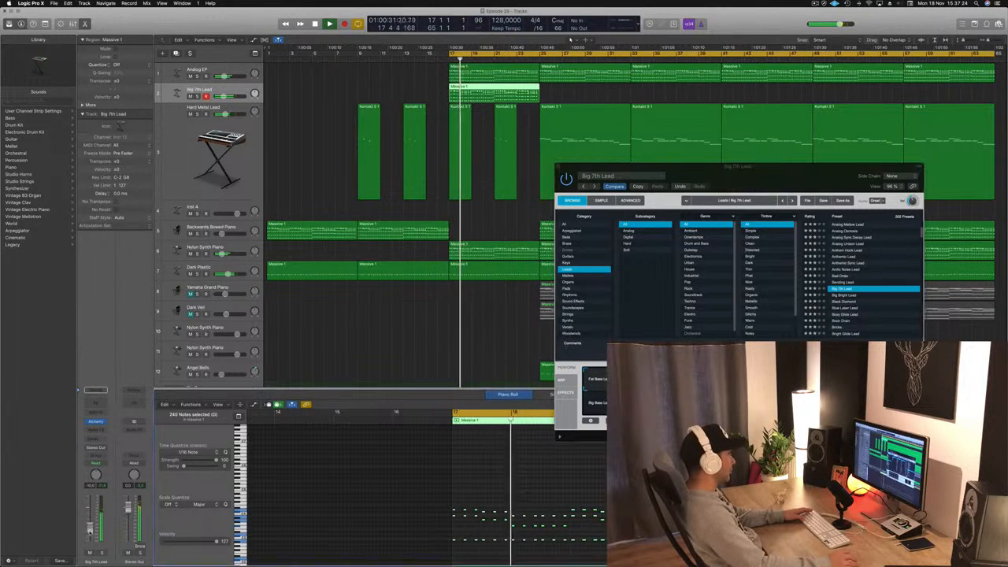
pyautogui.click(866, 302)
pyautogui.click(856, 303)
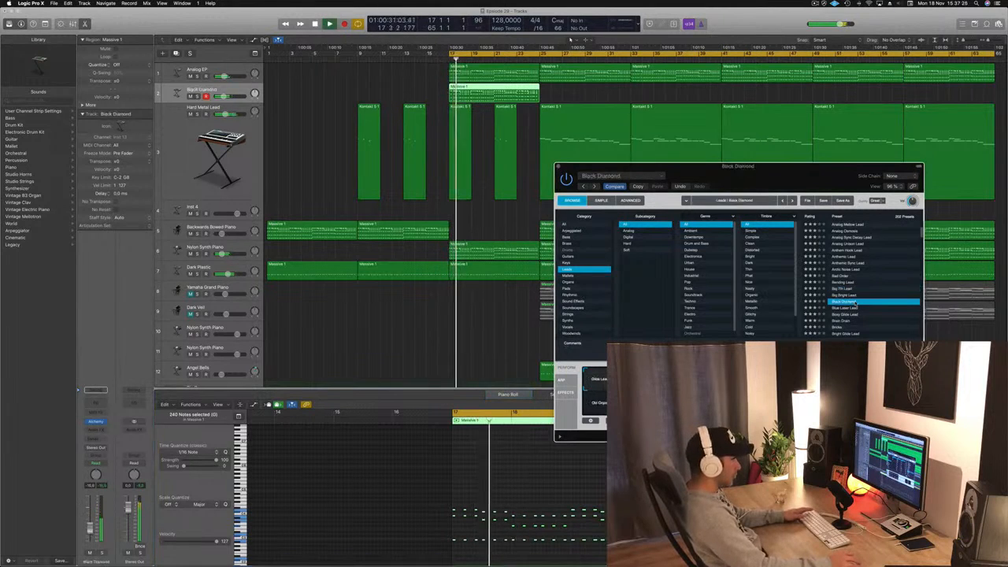
pyautogui.click(845, 308)
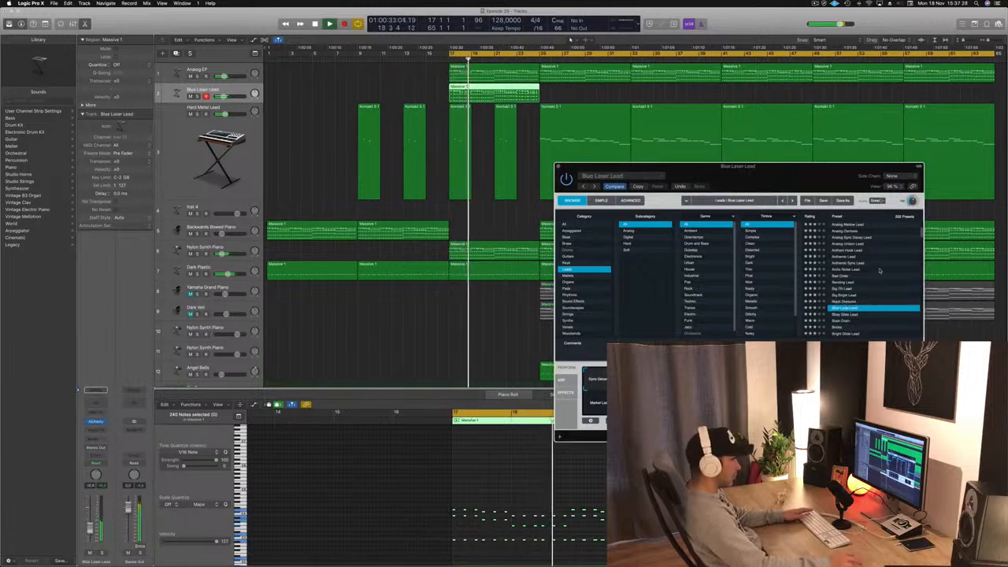
# Step: Audition the Burst Of Light, Chip Tune Lead, Classic and Crazy Diamond lead presets on the track
pyautogui.scroll(-2, 879, 271)
pyautogui.click(847, 285)
pyautogui.scroll(-1, 886, 270)
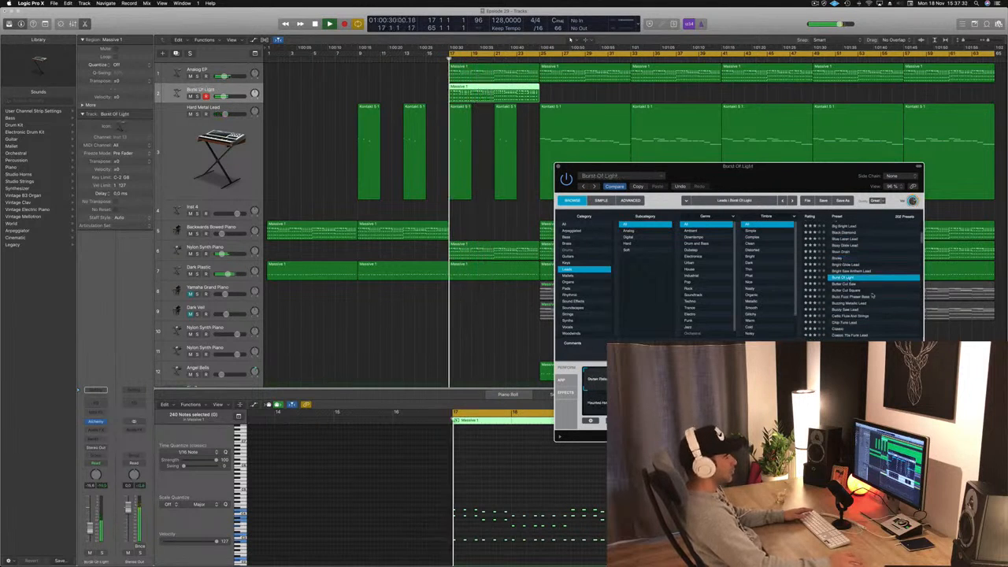
pyautogui.scroll(-3, 872, 296)
pyautogui.click(836, 276)
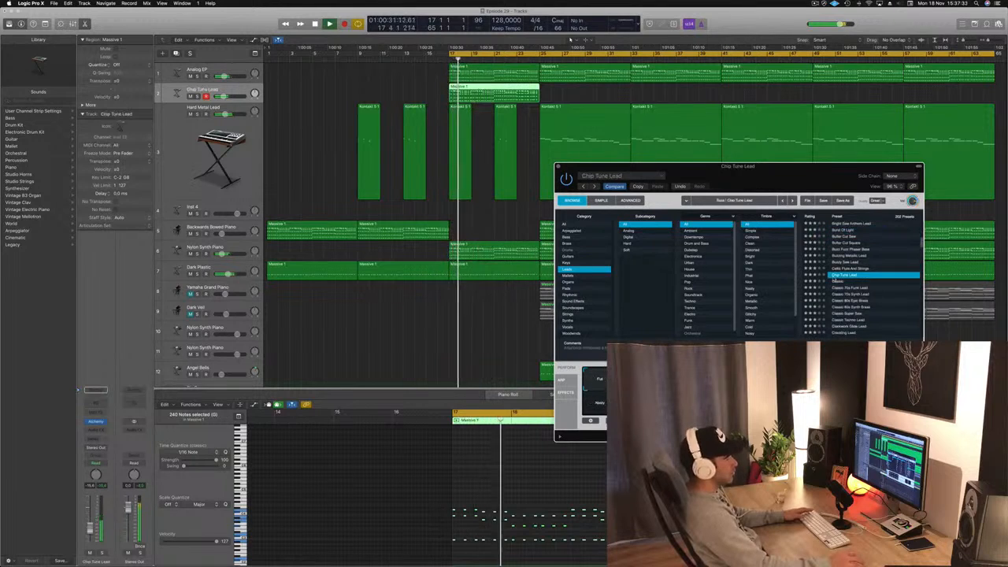
pyautogui.click(837, 283)
pyautogui.scroll(-3, 876, 277)
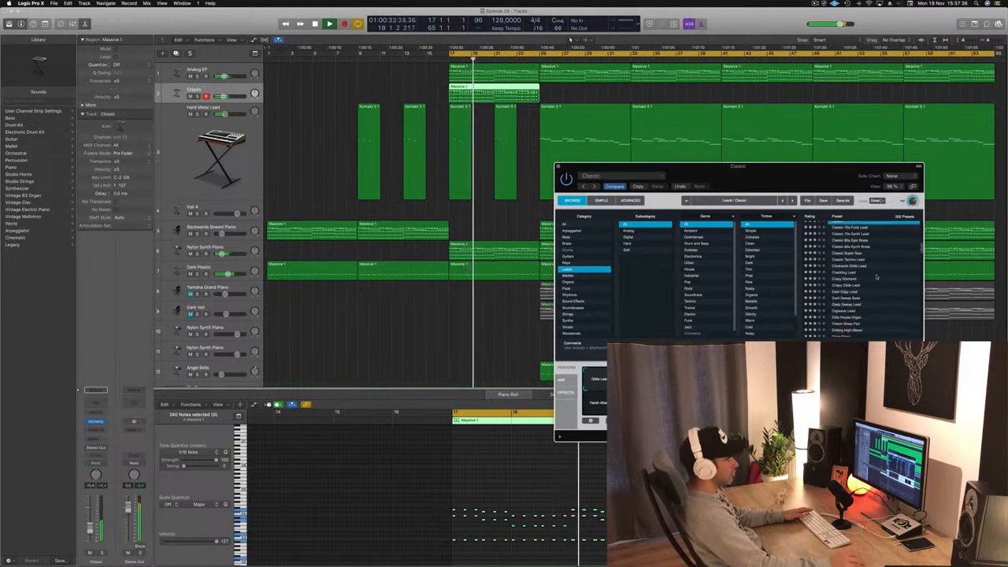
pyautogui.scroll(-2, 878, 274)
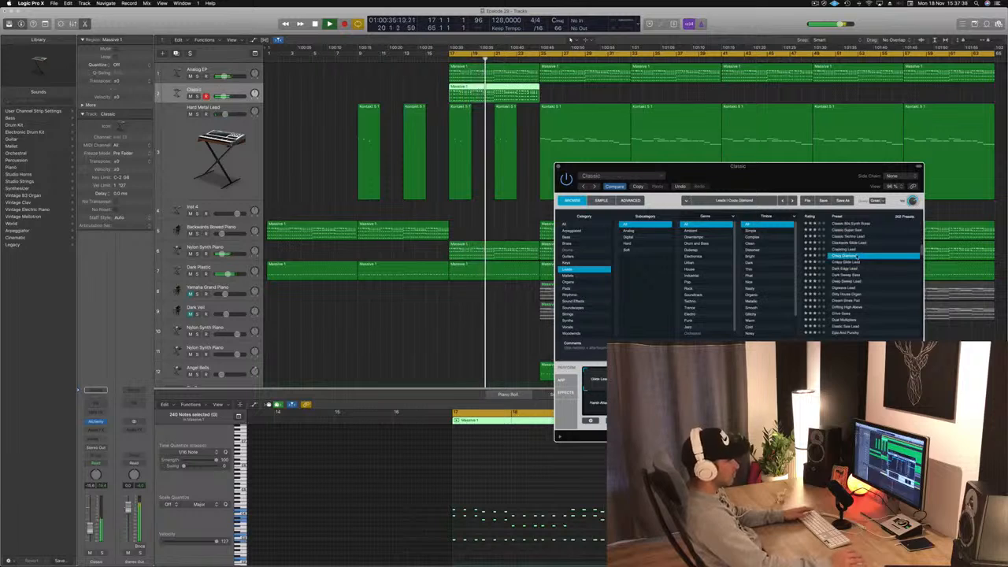
pyautogui.scroll(5, 859, 281)
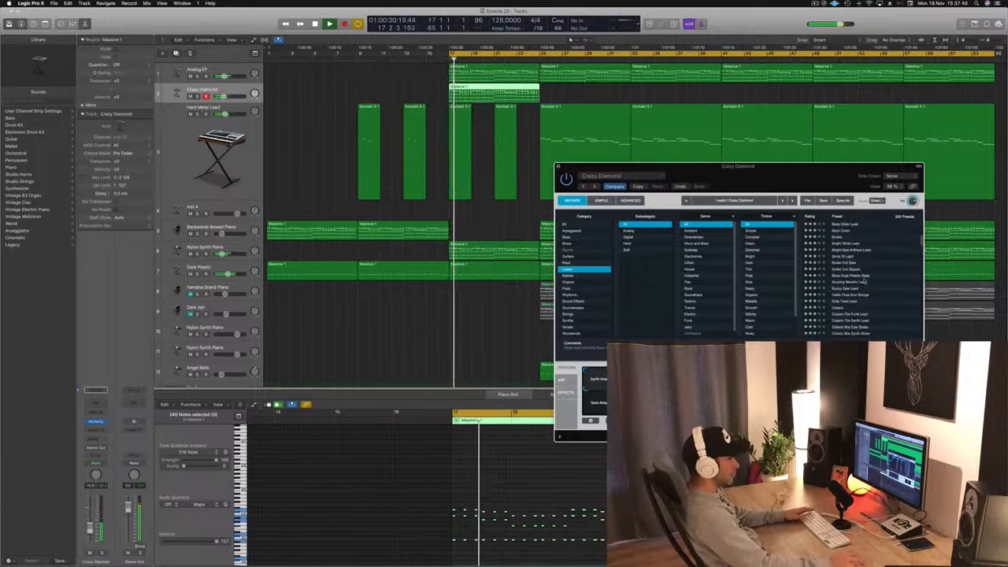
# Step: Try presets from the start of the lead list, including 80s Sync Lead, Acid Etched Bass and Analog Glide Lead
pyautogui.click(845, 237)
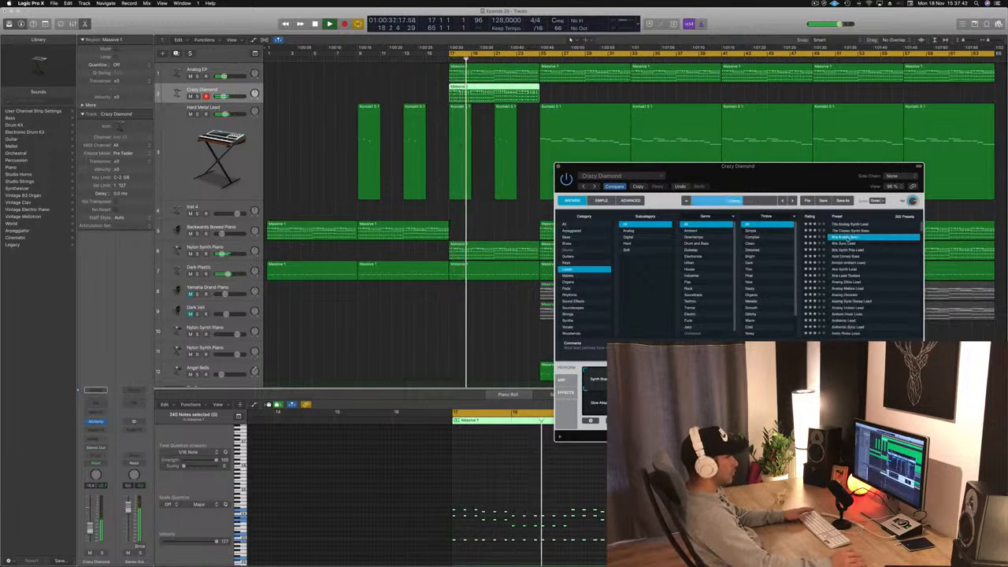
pyautogui.click(849, 243)
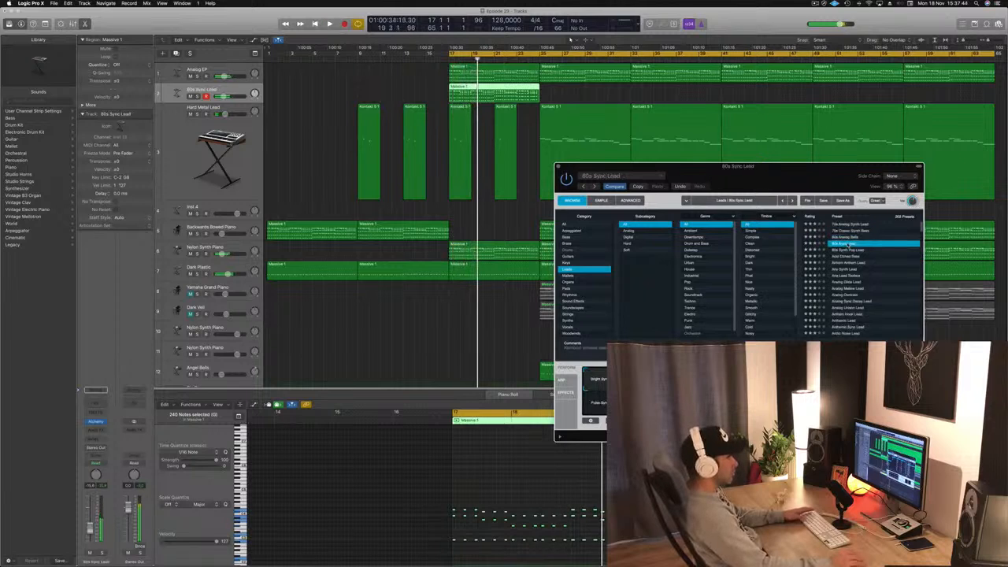
pyautogui.click(853, 257)
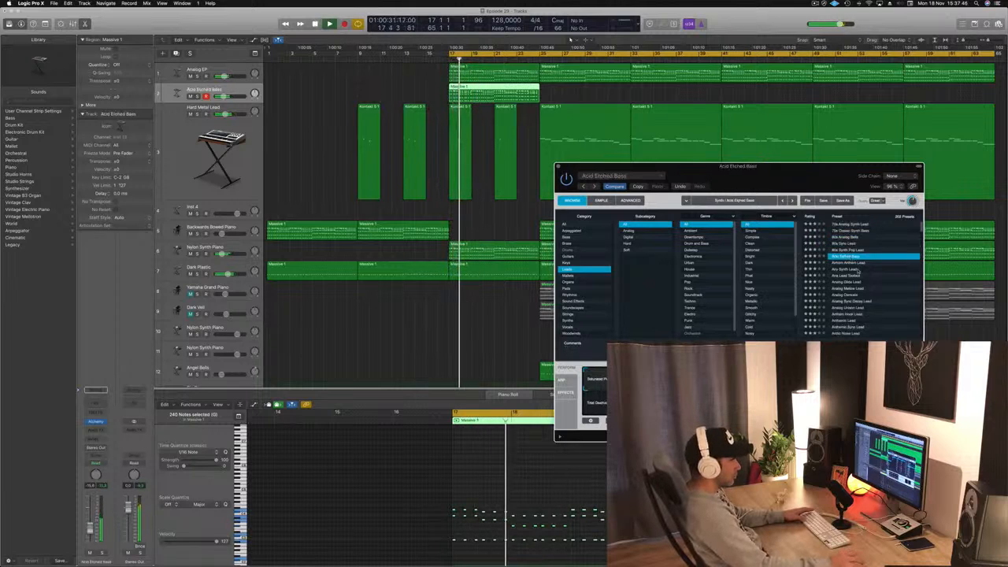
pyautogui.click(850, 276)
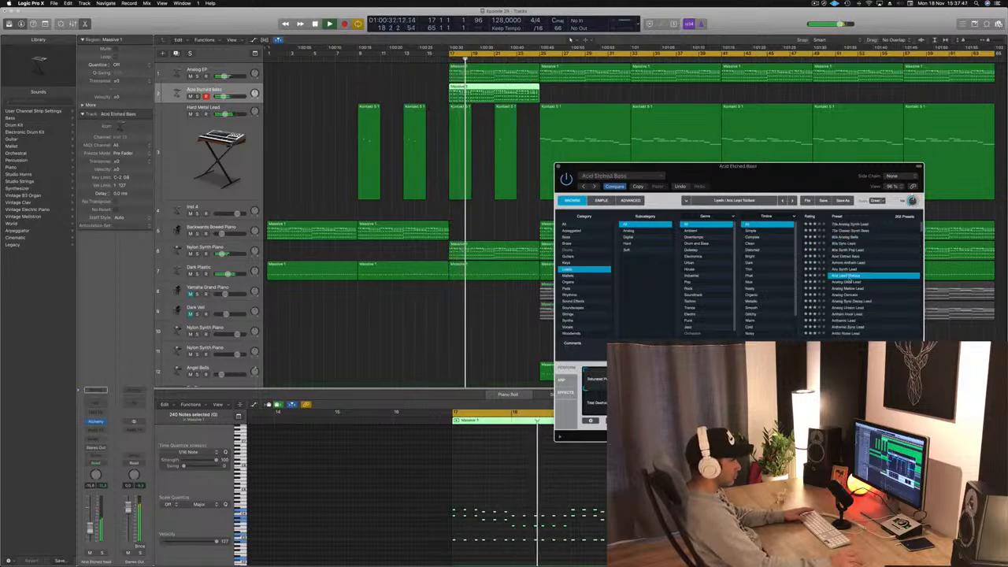
pyautogui.click(850, 282)
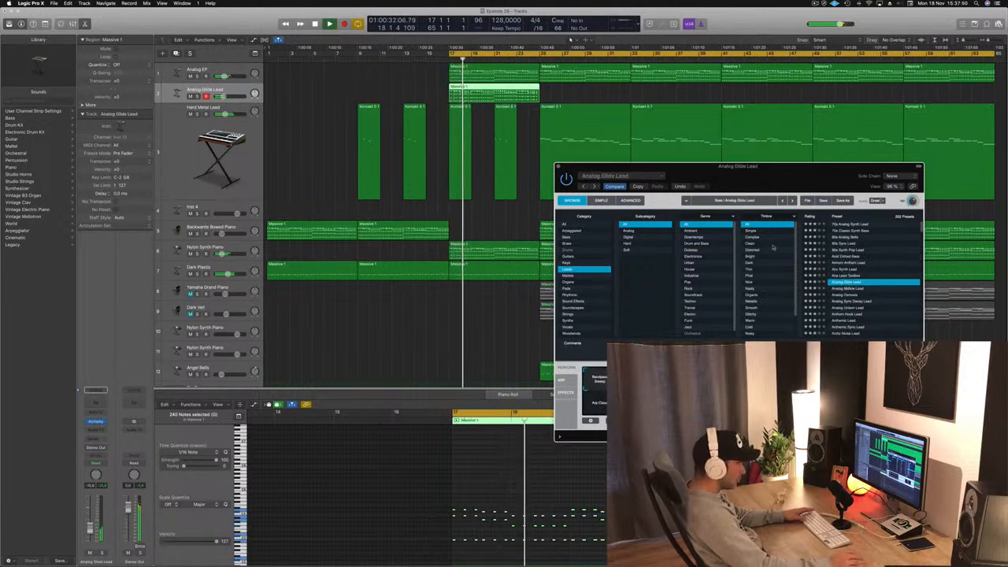
# Step: Filter the lead presets by the Bright timbre and audition Analog Osmosis and Analog Sync Decay Lead
pyautogui.scroll(-5, 770, 256)
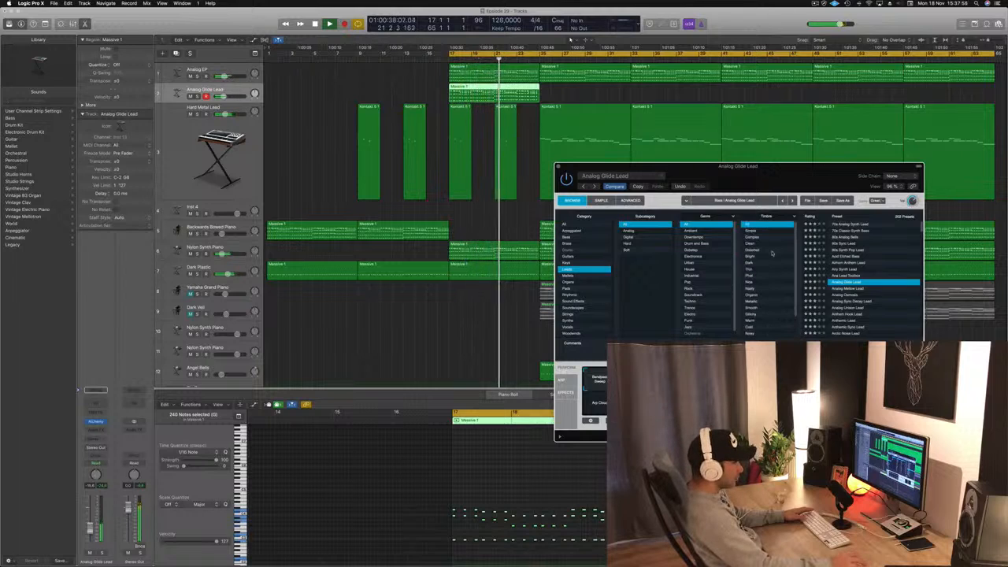
pyautogui.click(751, 258)
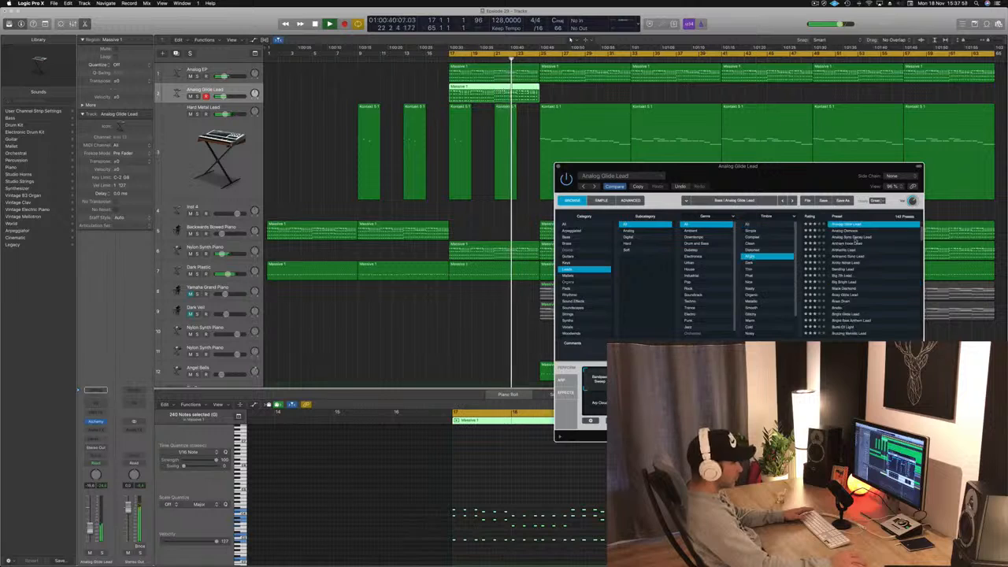
pyautogui.click(853, 231)
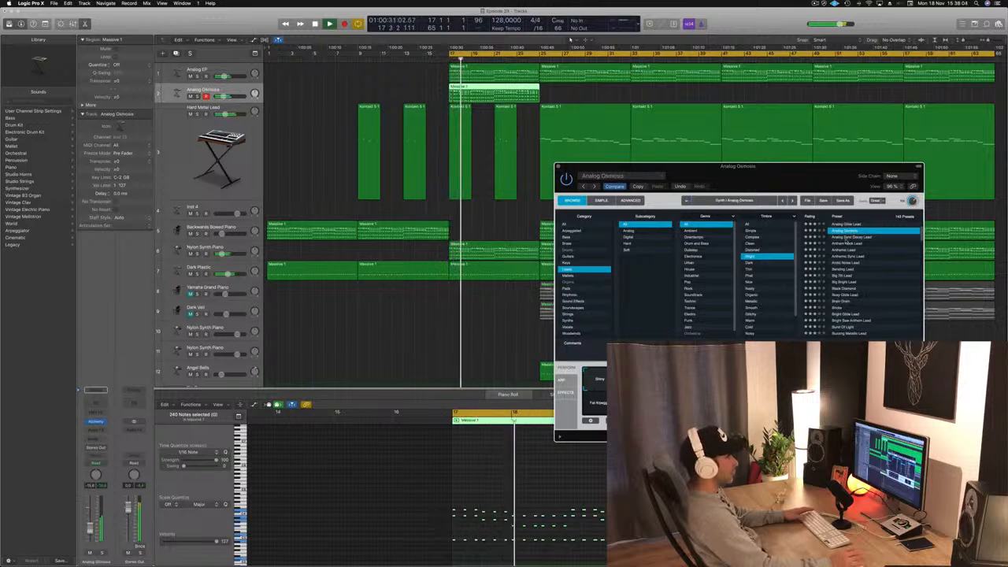
pyautogui.click(850, 236)
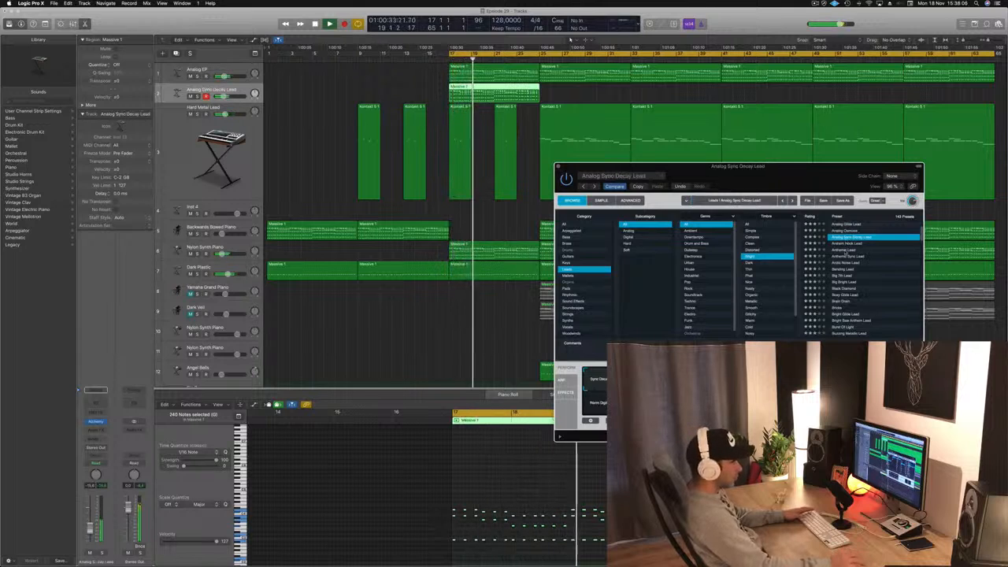
# Step: Reload the Anthemic Lead preset and raise the track's volume slightly
pyautogui.click(844, 250)
pyautogui.press('space')
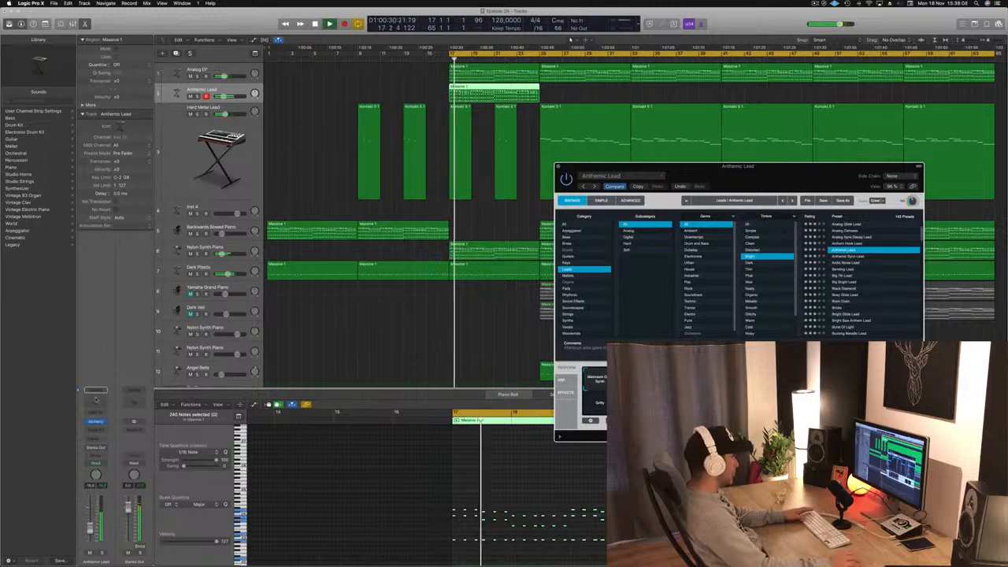
pyautogui.moveTo(90, 529); pyautogui.dragTo(91, 522)
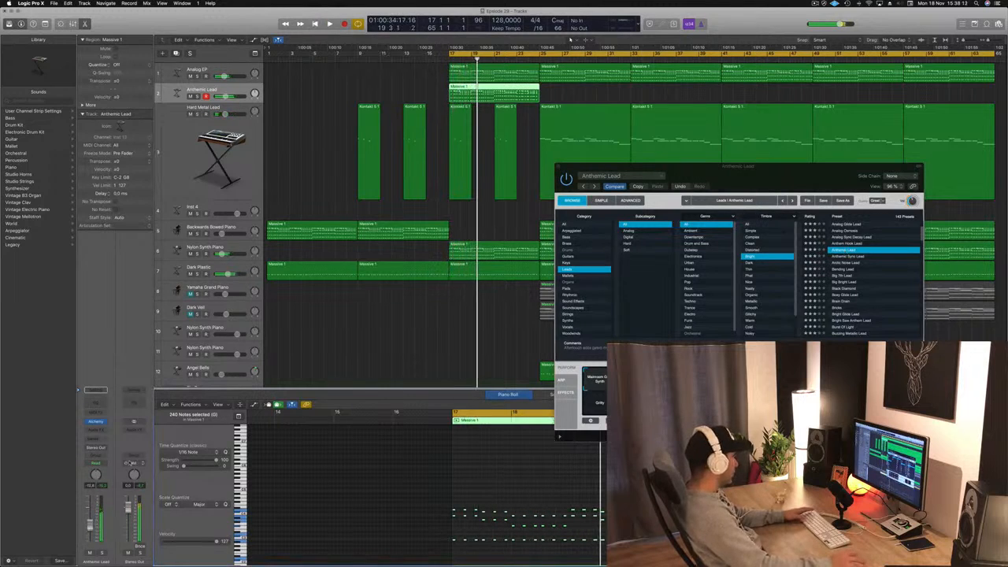
# Step: Add a Bus 20 send to the Anthemic Lead track and adjust its send level during playback
pyautogui.click(89, 440)
pyautogui.moveTo(92, 451)
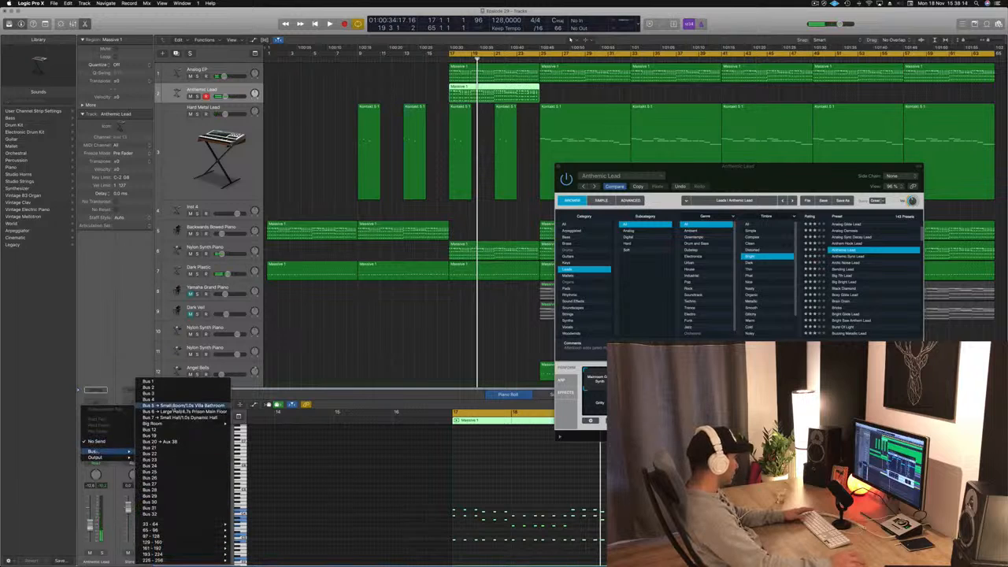
pyautogui.click(161, 440)
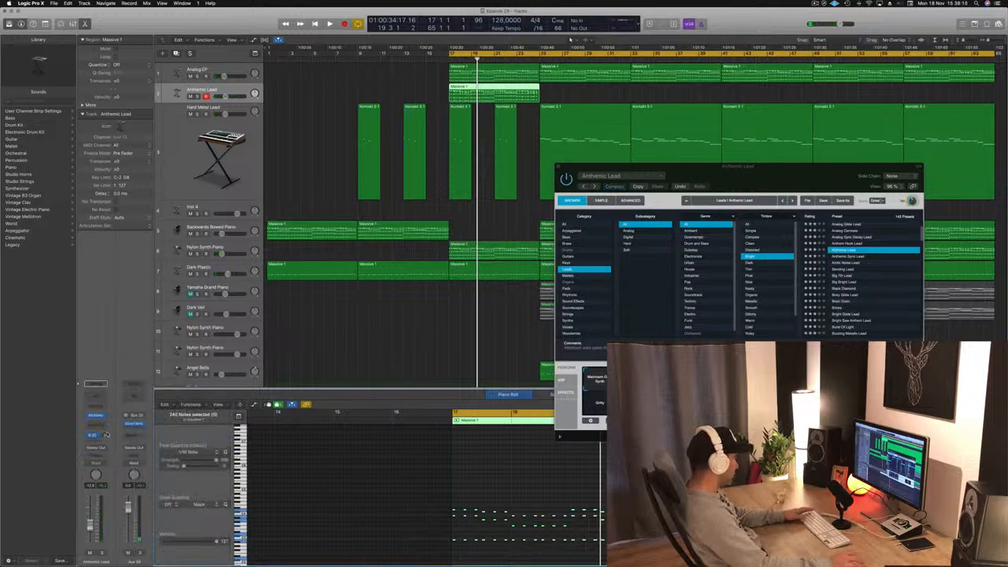
pyautogui.press('space')
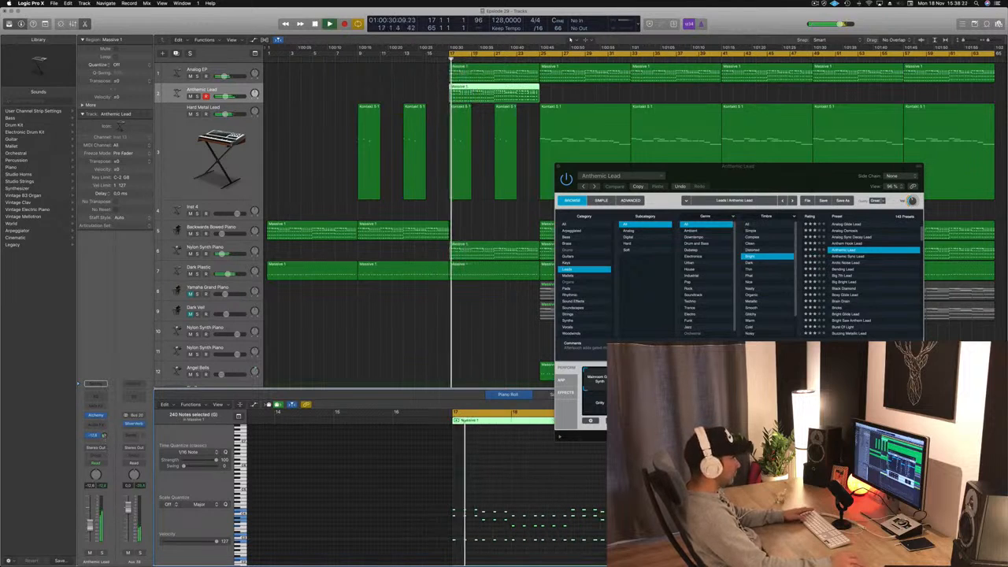
pyautogui.moveTo(104, 436); pyautogui.dragTo(104, 434)
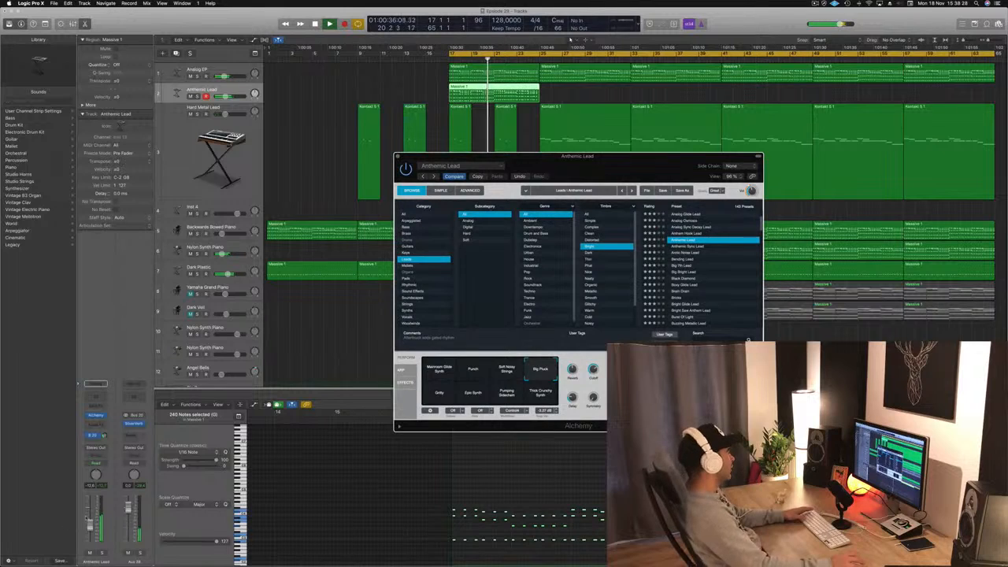
# Step: Fine-tune the Anthemic Lead track's volume and restart playback from bar 17
pyautogui.click(90, 551)
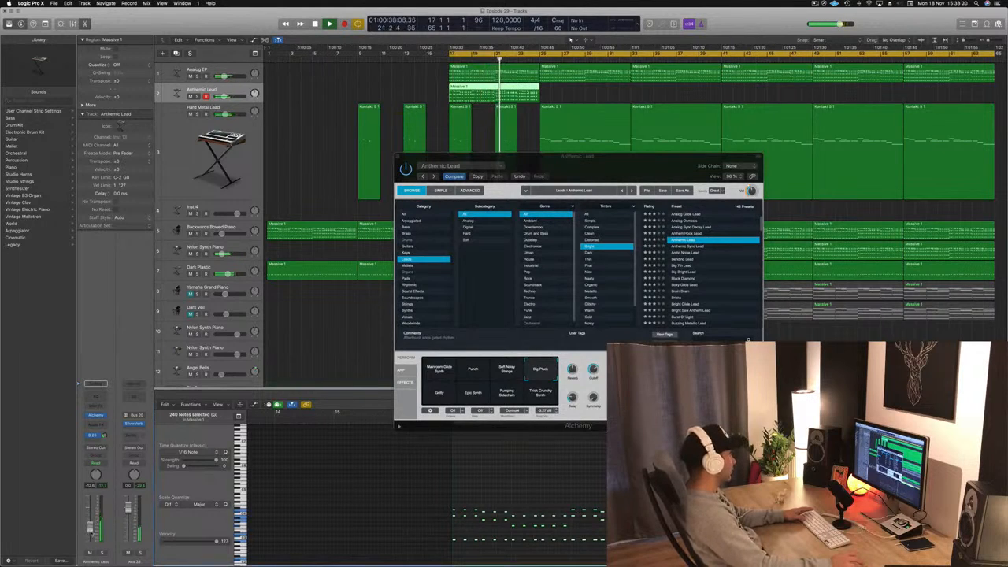
pyautogui.press('space')
pyautogui.press('space')
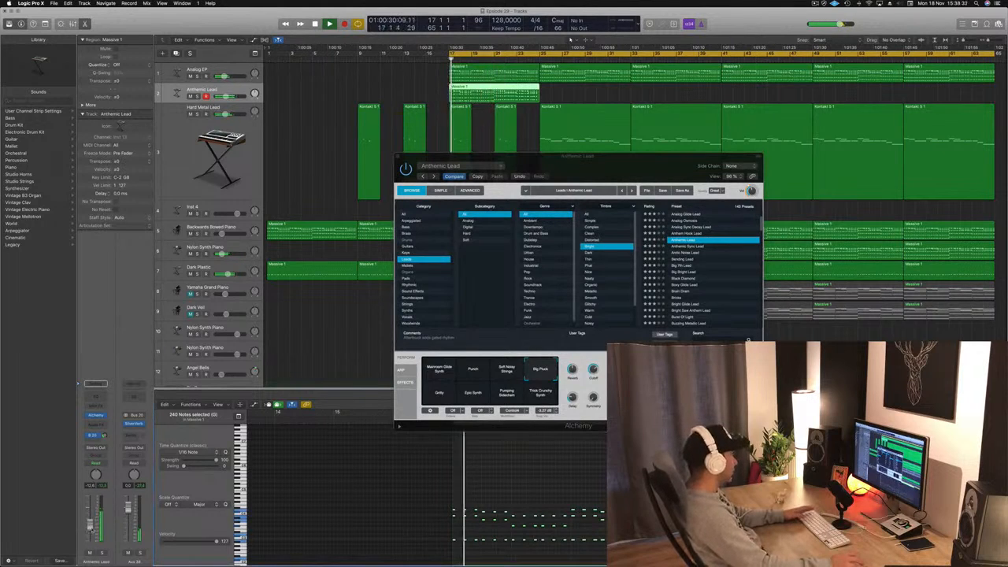
# Step: Audition the Gritty, Epic Synth, Pumping Sidechain and Thick Crunchy Synth snapshots, return to Big Pluck and close the synth window
pyautogui.click(437, 396)
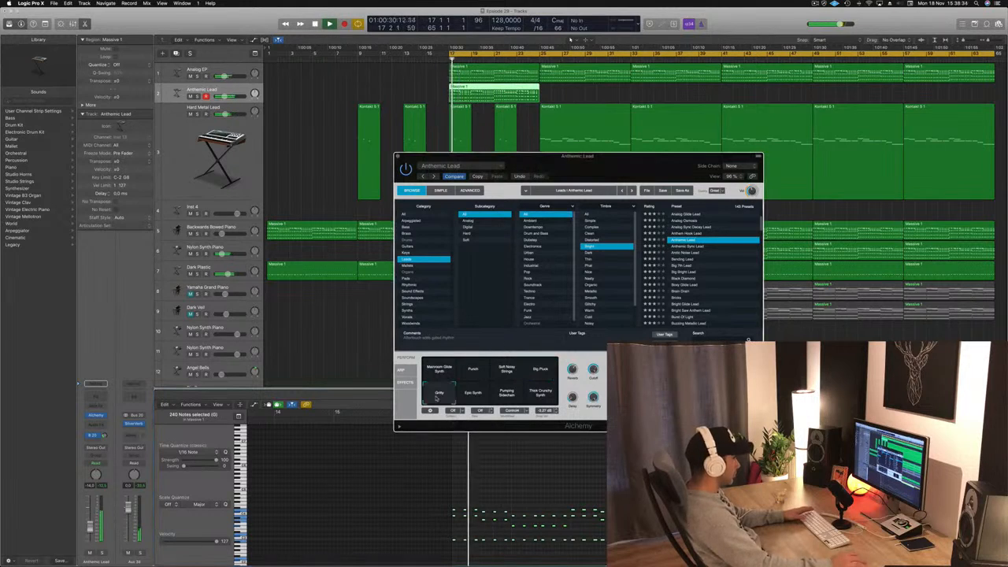
pyautogui.click(473, 394)
pyautogui.click(506, 396)
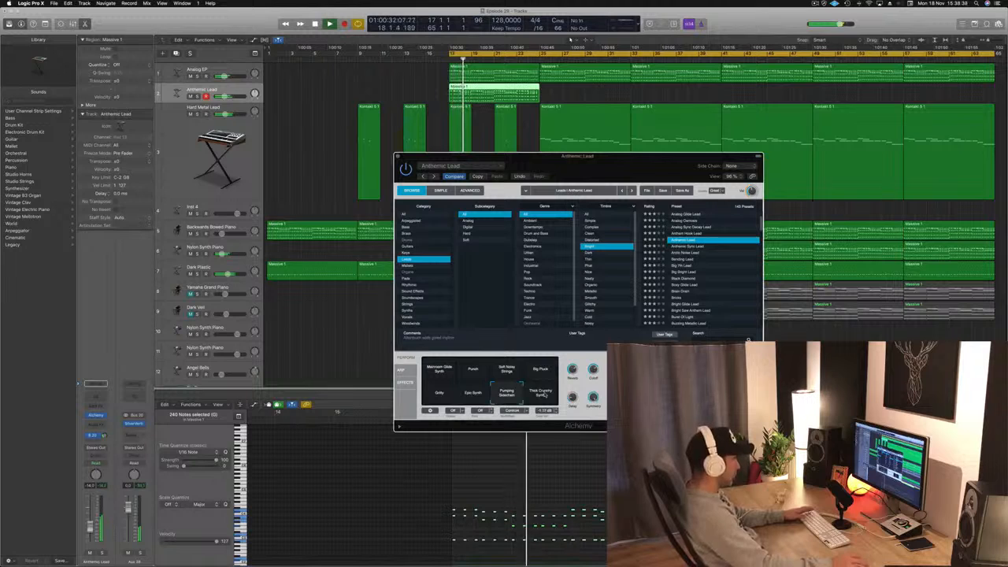
pyautogui.click(542, 395)
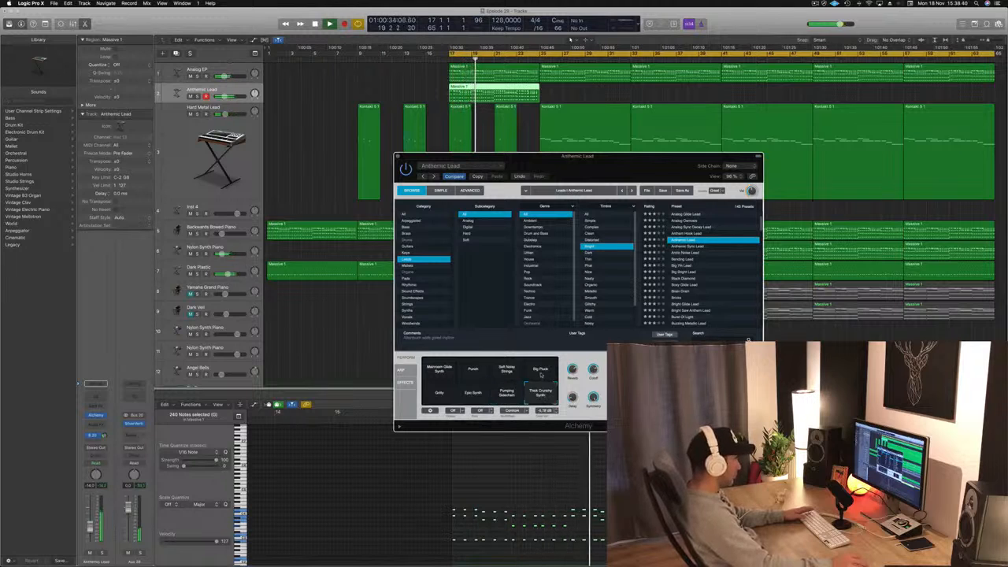
pyautogui.click(541, 375)
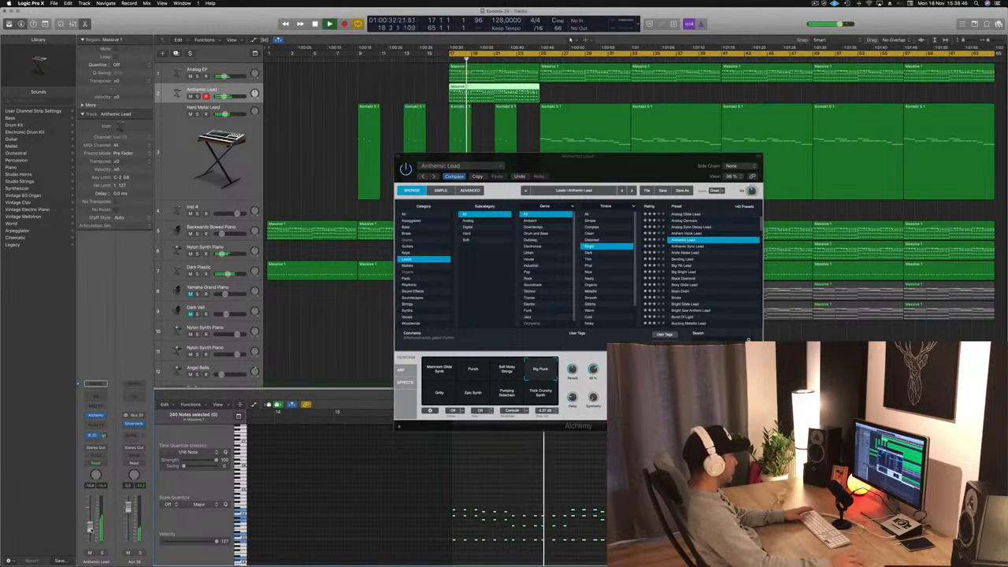
pyautogui.click(398, 158)
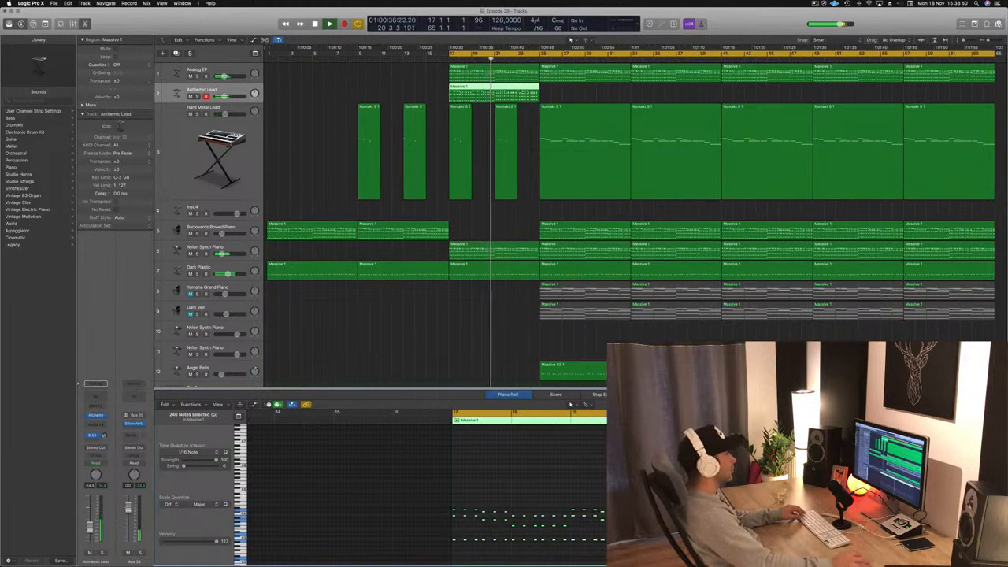
# Step: Copy the Anthemic Lead region from bar 17 to bar 25 and delete the Hard Metal Lead region at bar 25
pyautogui.moveTo(496, 93); pyautogui.dragTo(585, 100)
pyautogui.click(599, 153)
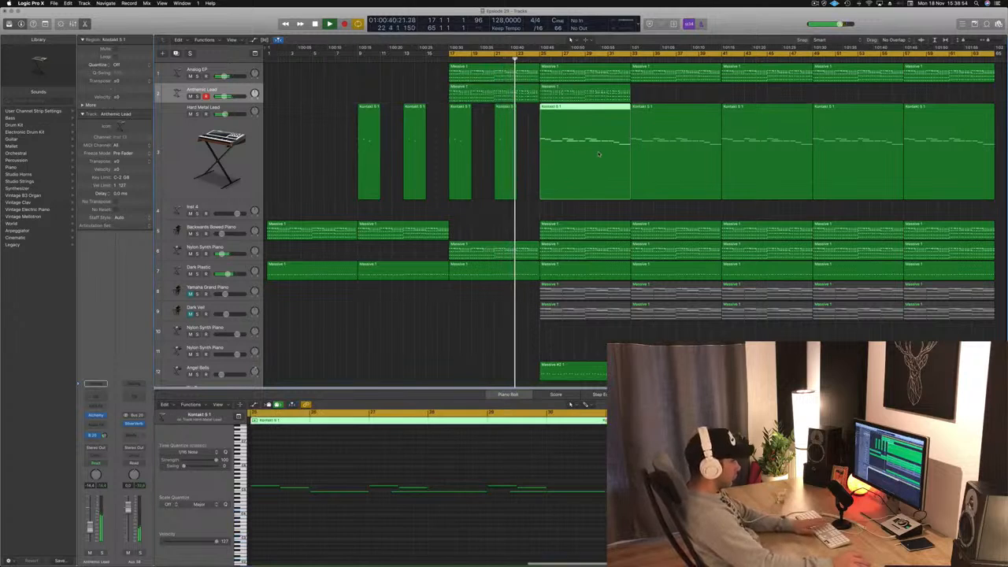
pyautogui.press('Delete')
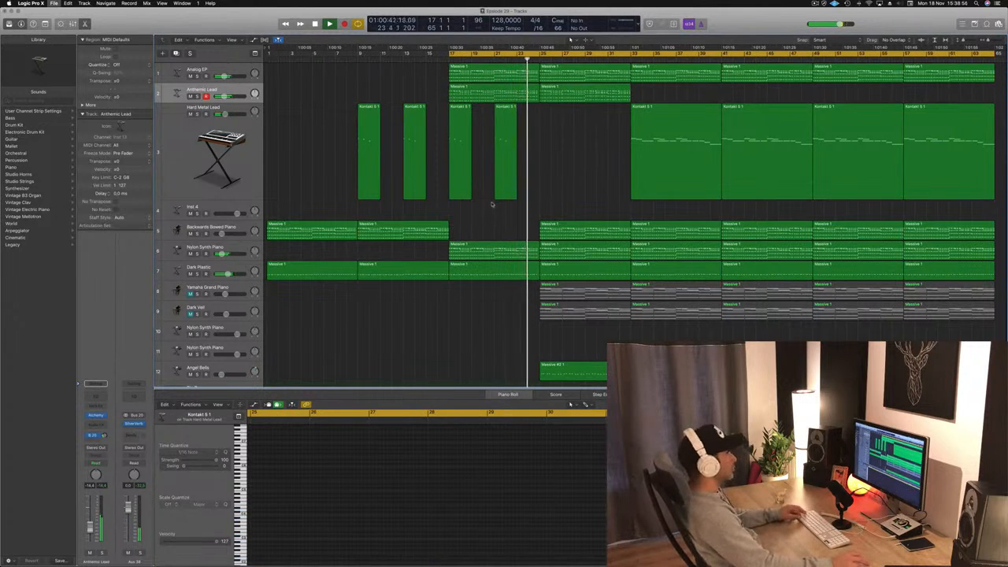
# Step: Replay from bar 17 and unmute the Yamaha Grand Piano track
pyautogui.press('Return')
pyautogui.scroll(-1, 492, 202)
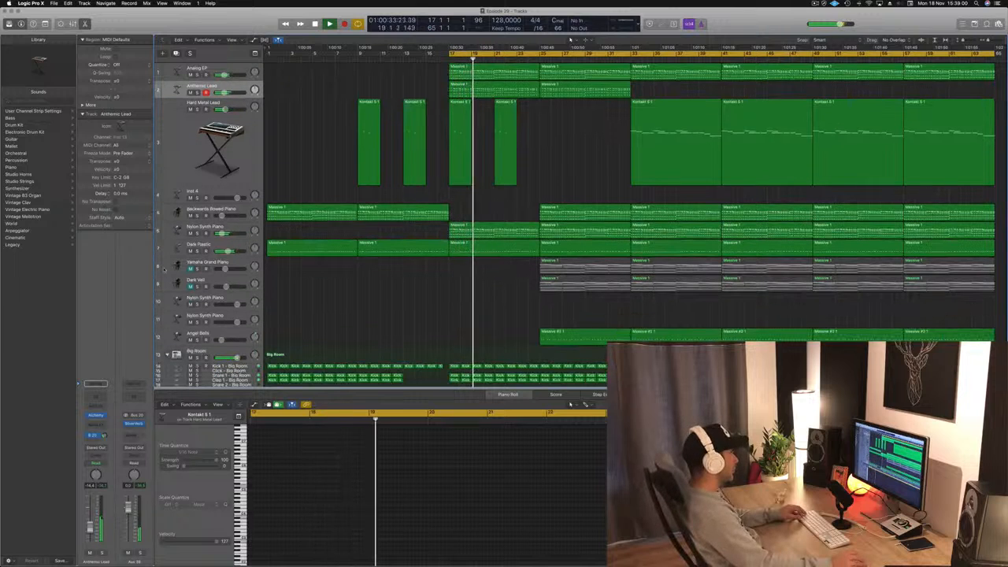
pyautogui.click(190, 268)
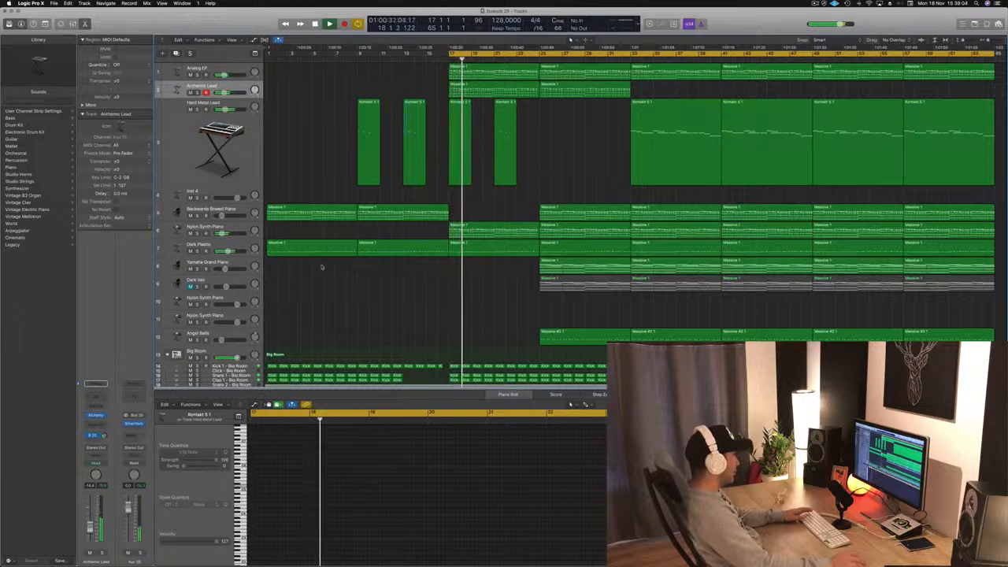
# Step: Lower the Perc 1 - Big Room track's volume to about -14.8 dB while checking it in playback
pyautogui.scroll(-5, 370, 252)
pyautogui.scroll(-3, 414, 226)
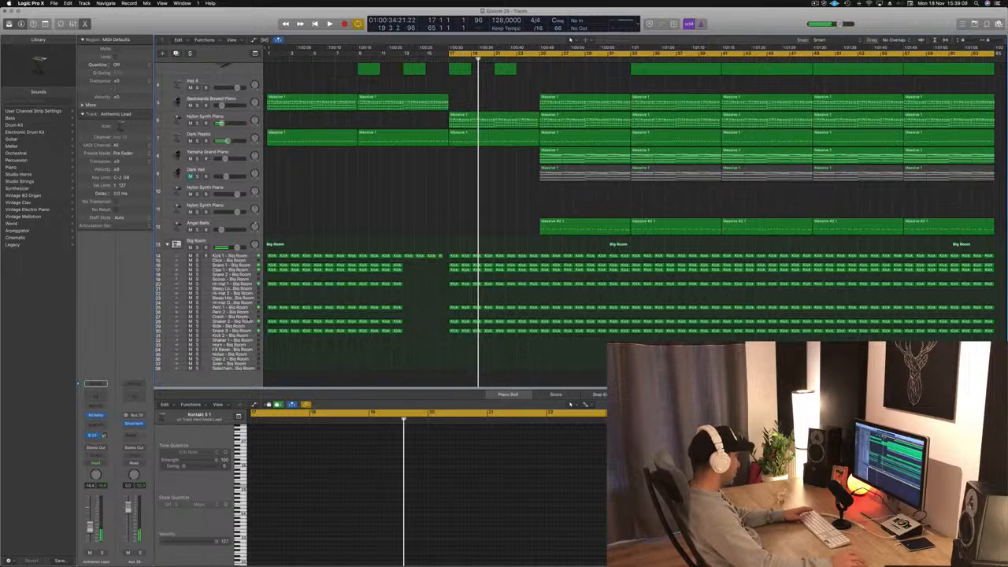
pyautogui.click(242, 307)
pyautogui.press('space')
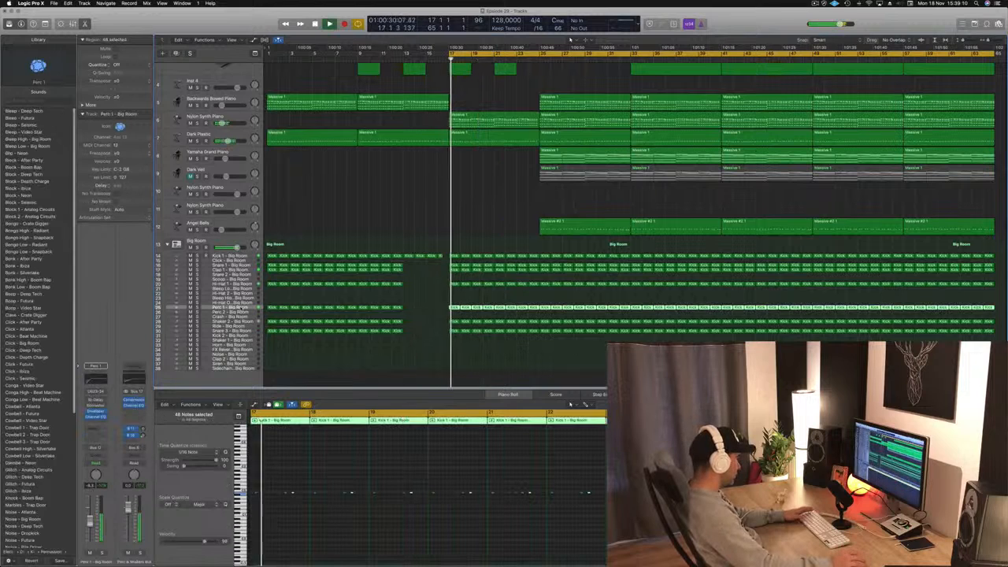
pyautogui.press('space')
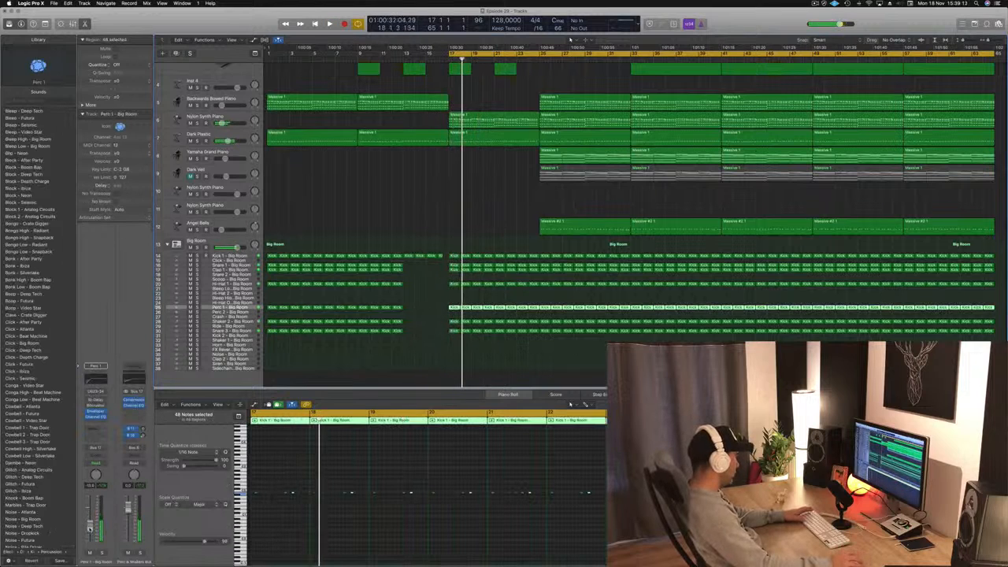
pyautogui.click(484, 153)
# Step: Delete the Backwards Bowed Piano region at bar 25
pyautogui.scroll(3, 484, 153)
pyautogui.scroll(3, 481, 151)
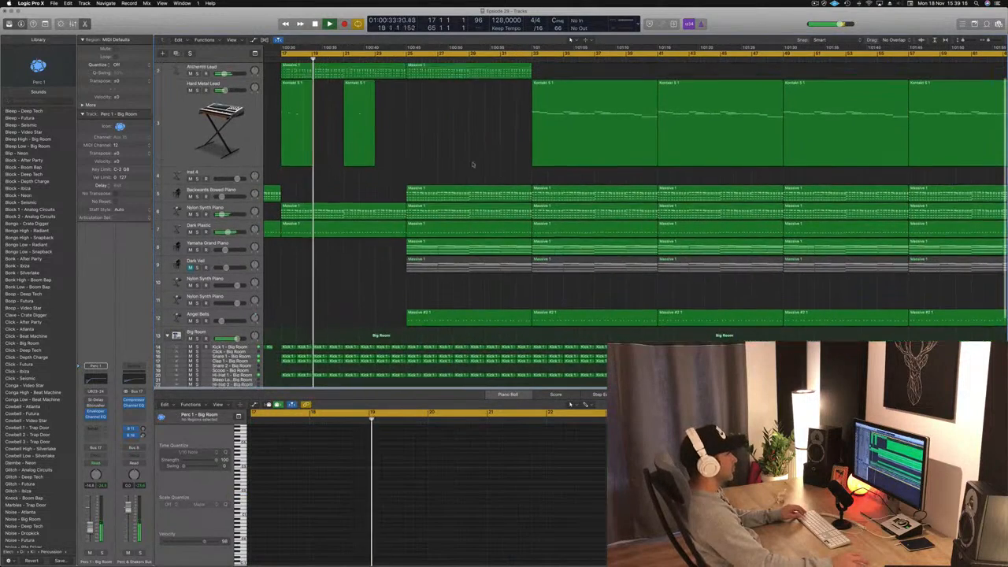
pyautogui.hscroll(-2, 389, 159)
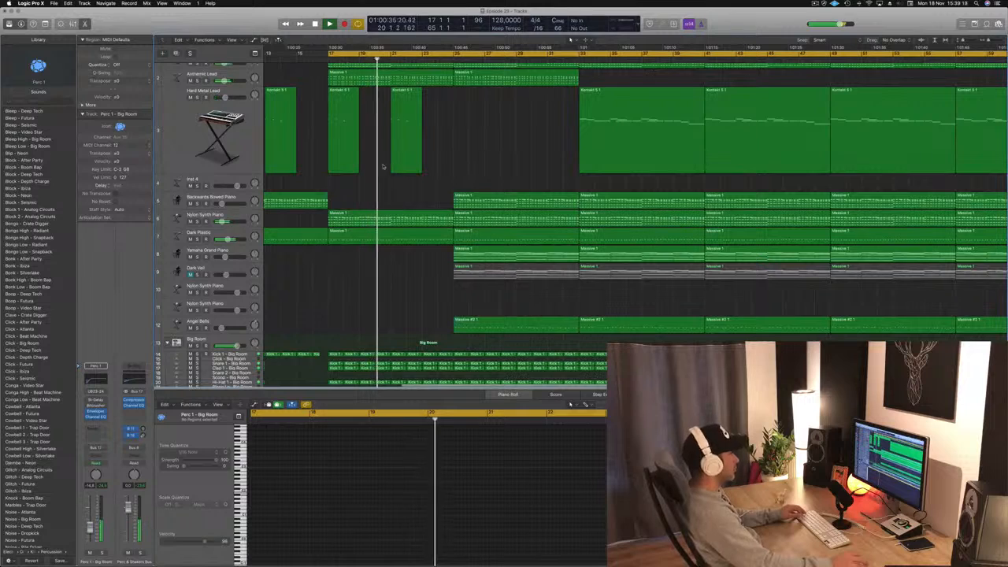
pyautogui.scroll(2, 384, 163)
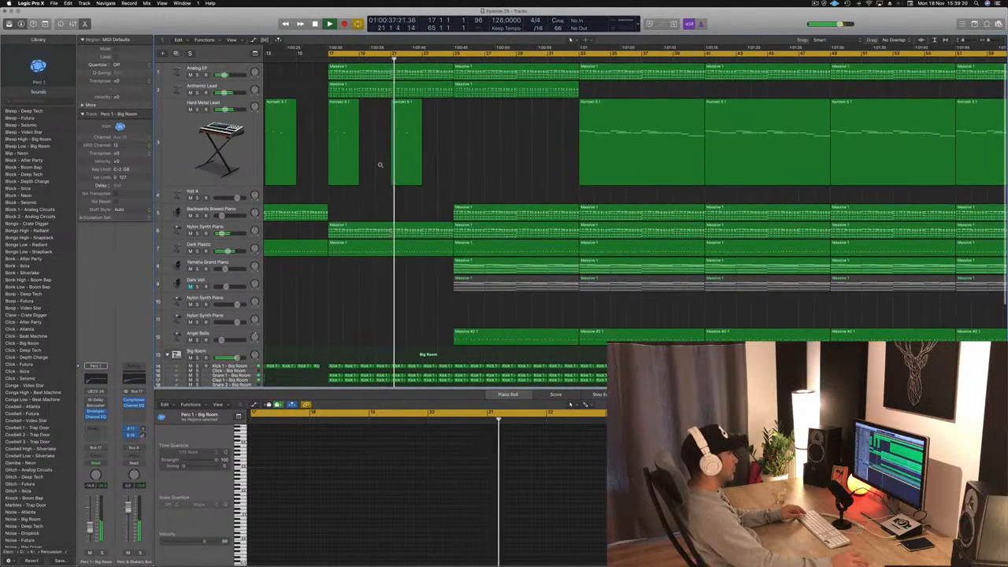
pyautogui.press('super+Left')
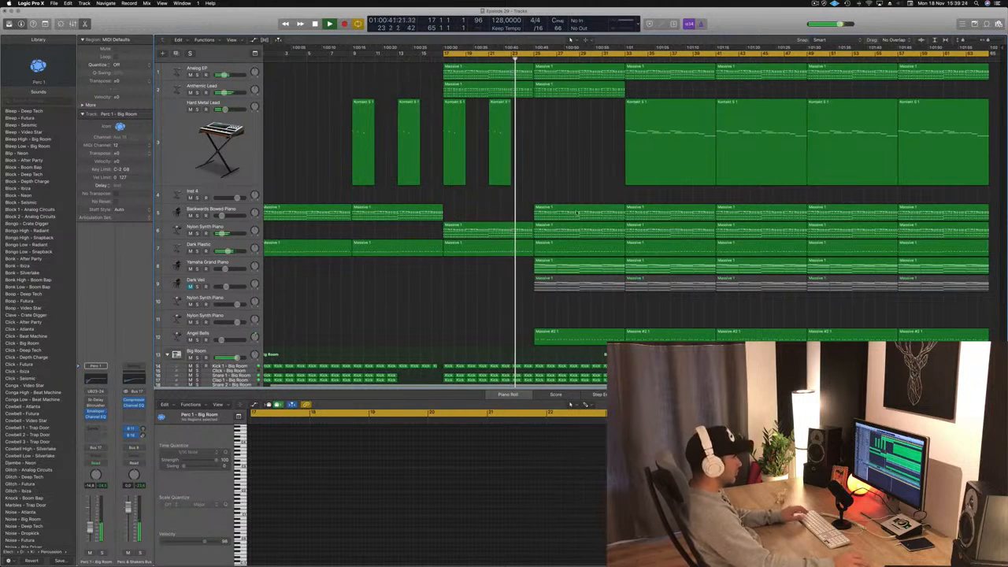
pyautogui.click(579, 213)
pyautogui.press('Delete')
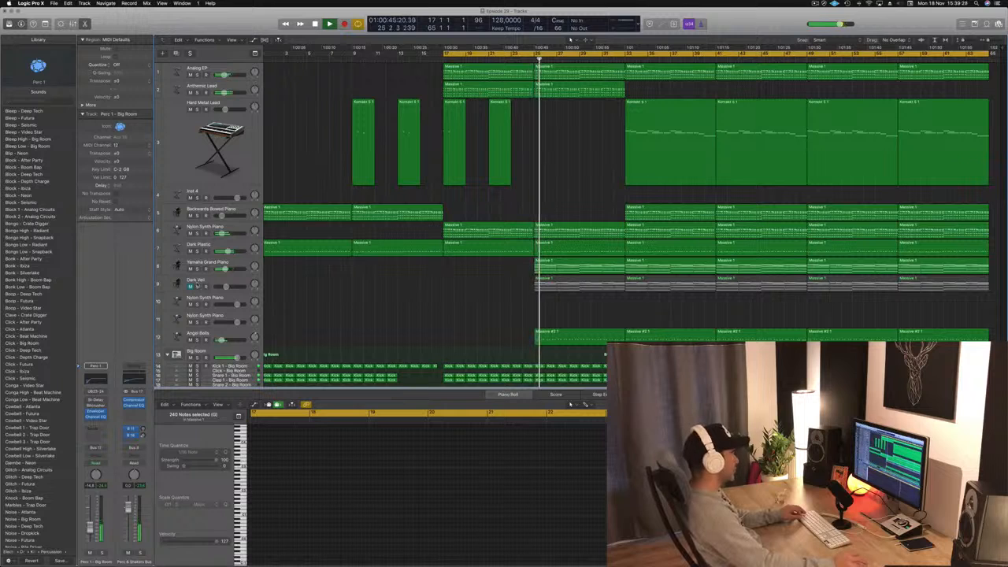
# Step: Unmute the Dark Veil track, remove the Analog EP region at bar 25 and restart playback
pyautogui.click(190, 286)
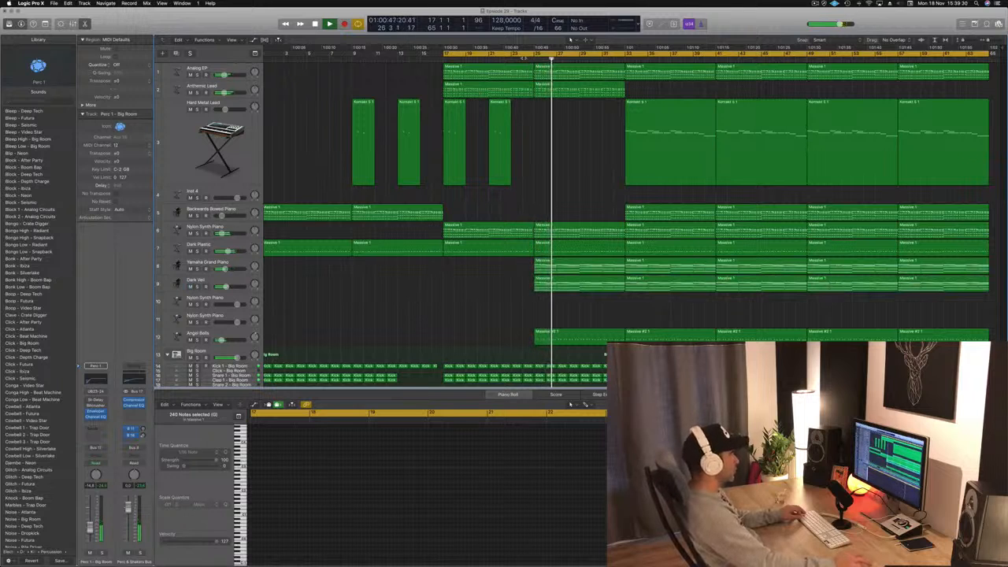
pyautogui.press('space')
pyautogui.press('space')
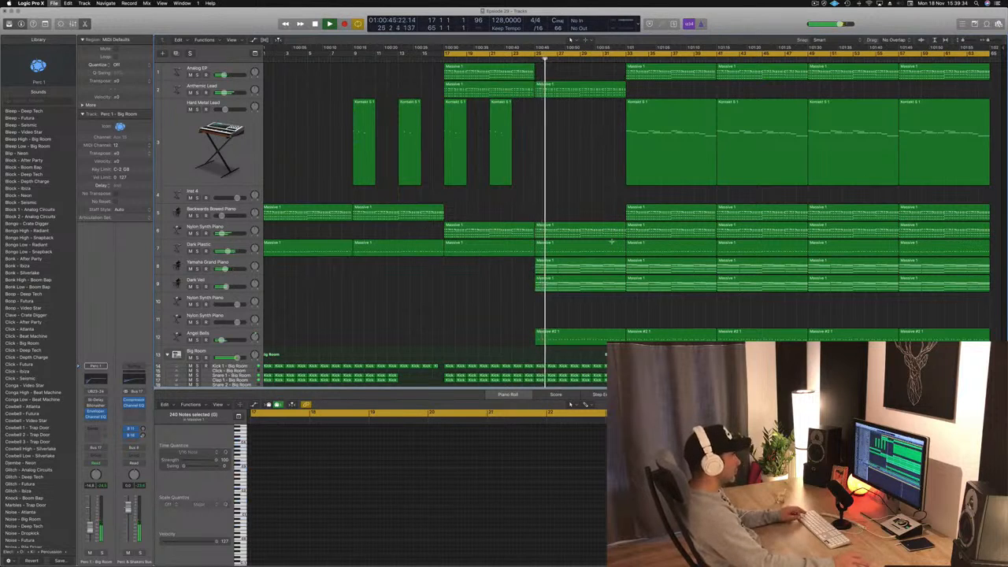
# Step: Delete the Hard Metal Lead region at bar 33 and save the project
pyautogui.click(689, 117)
pyautogui.press('Delete')
pyautogui.press('super+s')
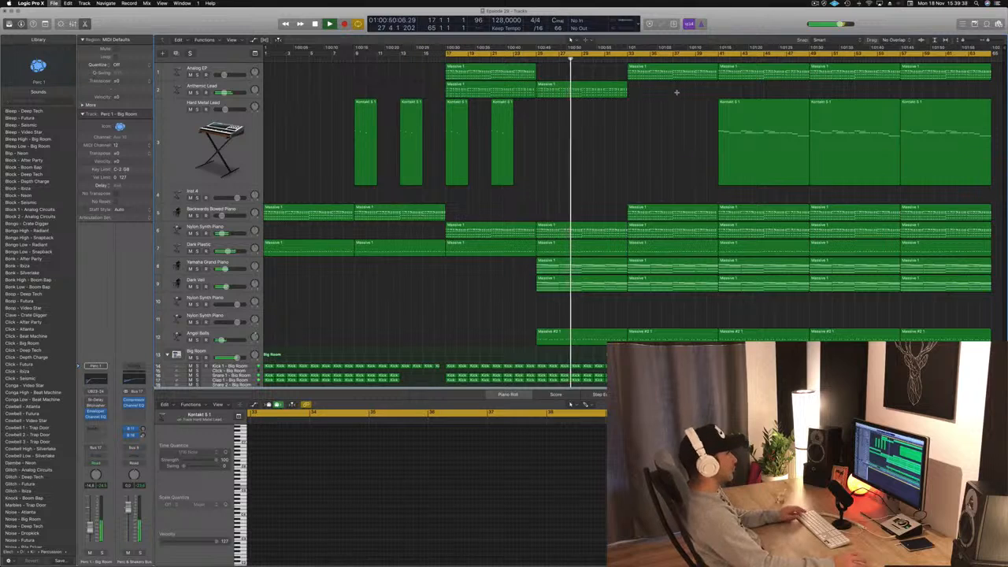
# Step: Copy the Anthemic Lead region from bar 25 to bar 33, delete the Analog EP region there and stop playback
pyautogui.moveTo(599, 90); pyautogui.dragTo(676, 99)
pyautogui.click(661, 71)
pyautogui.press('Delete')
pyautogui.press('space')
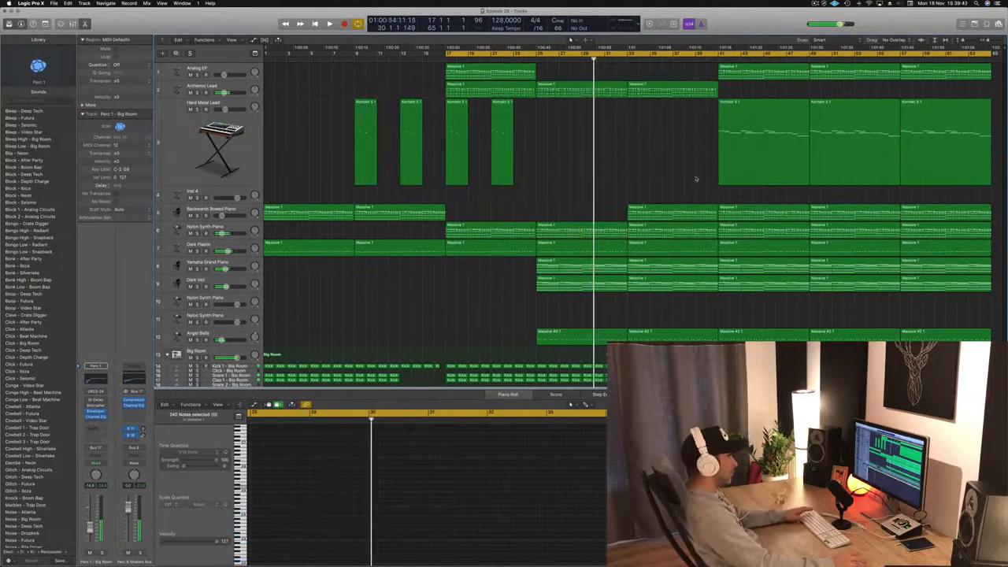
# Step: Move the start of the cycle range to bar 25, play the section from there and save the project
pyautogui.moveTo(448, 55); pyautogui.dragTo(537, 54)
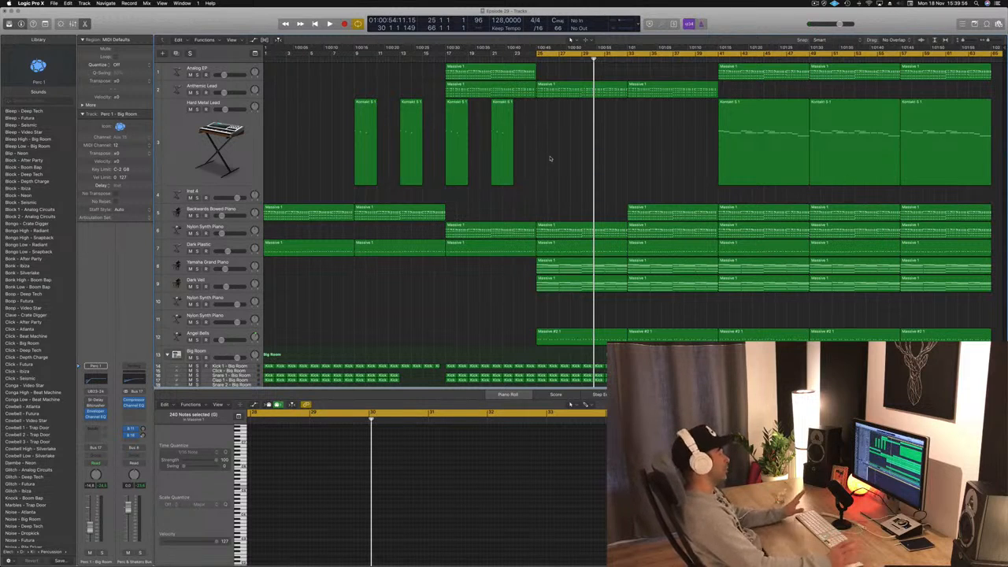
pyautogui.press('space')
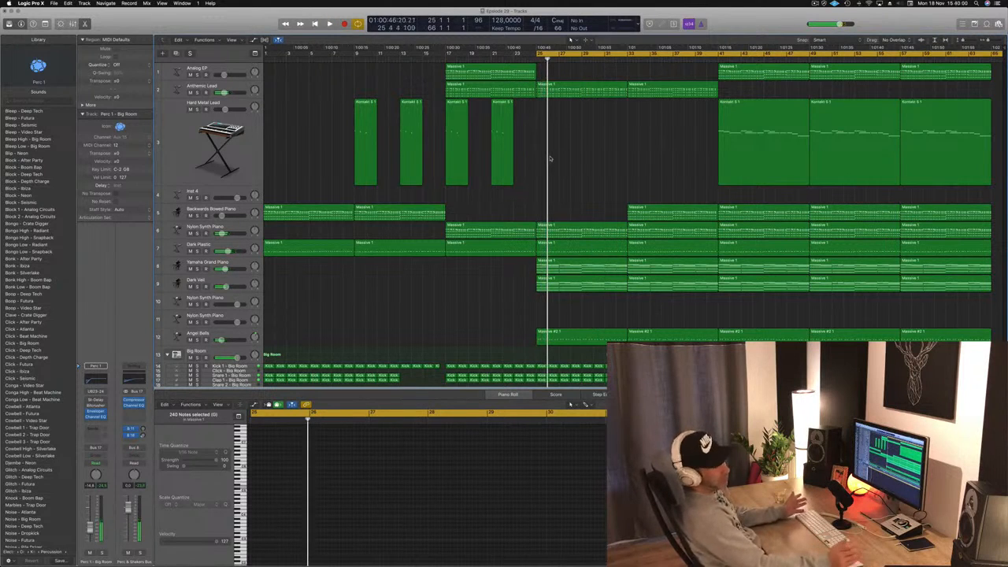
pyautogui.press('space')
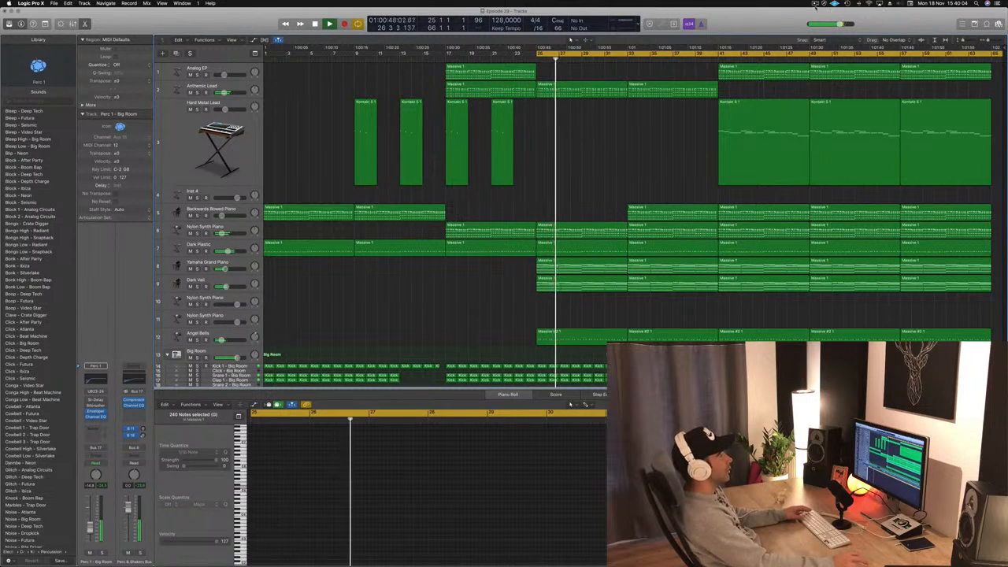
pyautogui.click(814, 3)
pyautogui.click(830, 30)
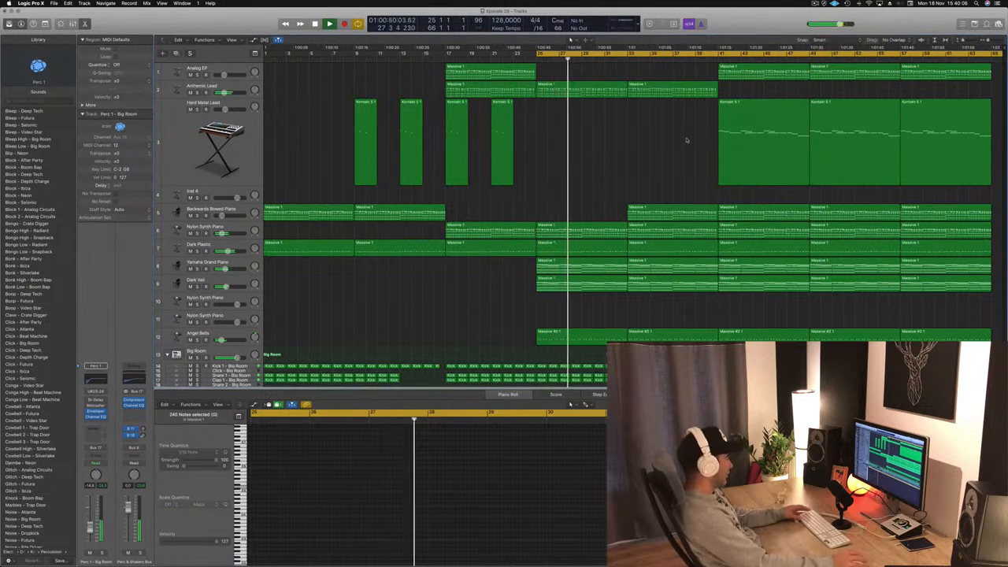
pyautogui.press('super+s')
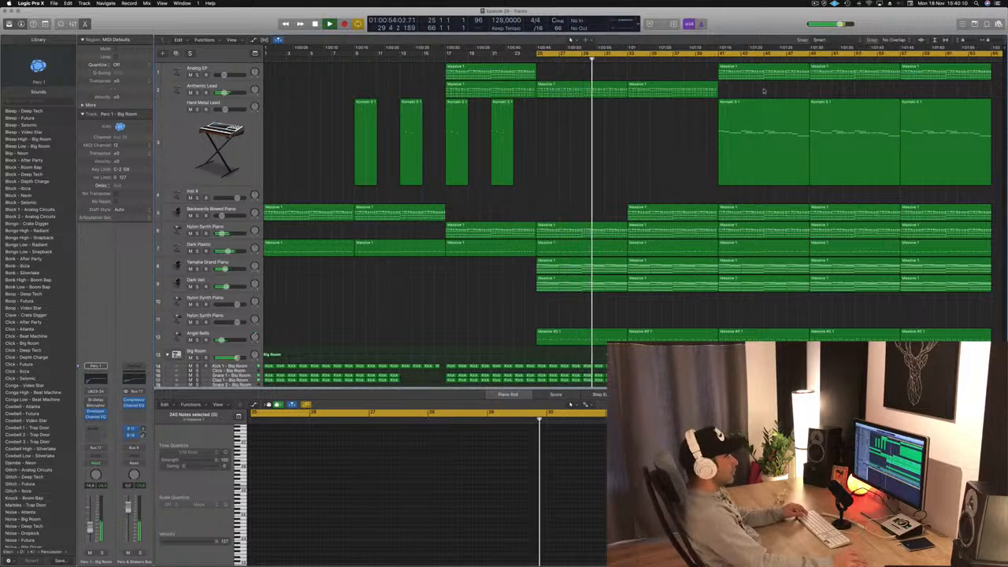
# Step: Delete the Big Room drum regions from bar 41 up to bar 49 on every kit track except Kick 1
pyautogui.scroll(-3, 748, 291)
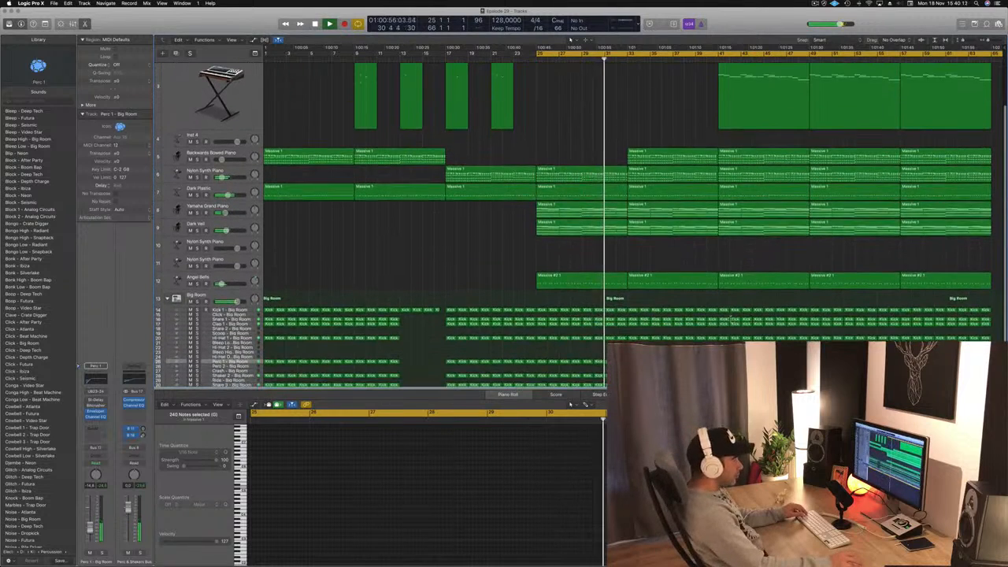
pyautogui.scroll(-3, 748, 291)
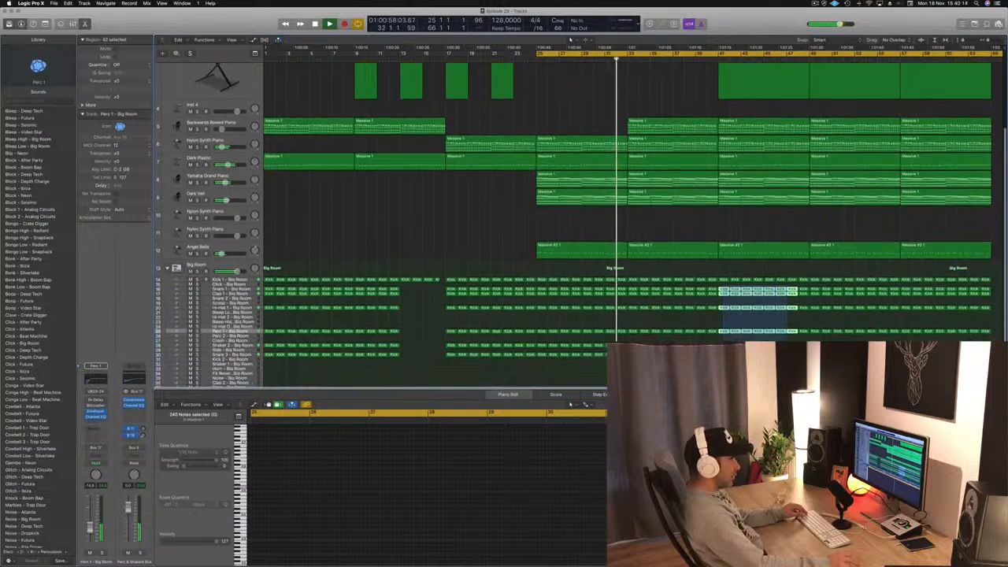
pyautogui.press('Delete')
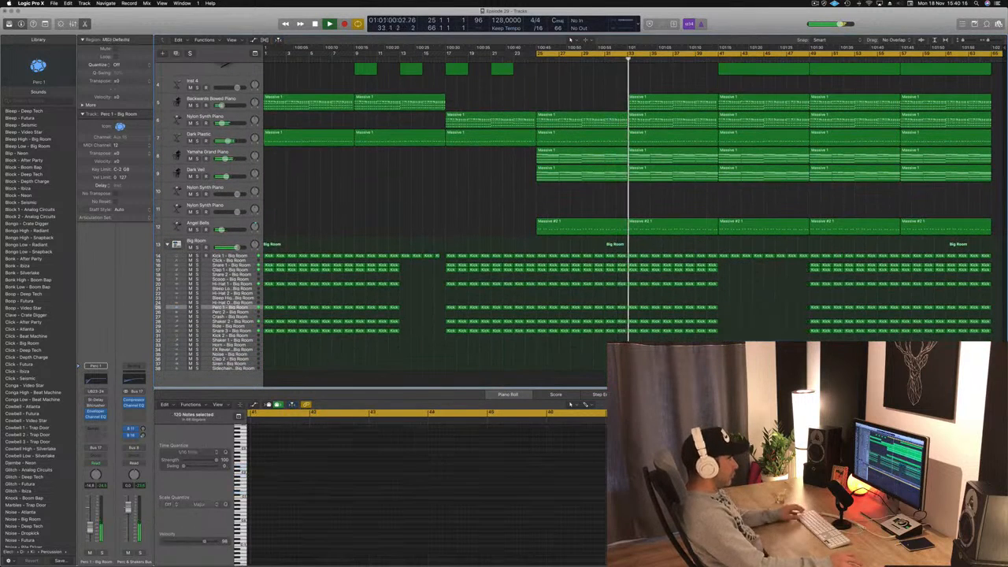
# Step: Delete the Dark Plastic region at bar 41
pyautogui.scroll(5, 782, 199)
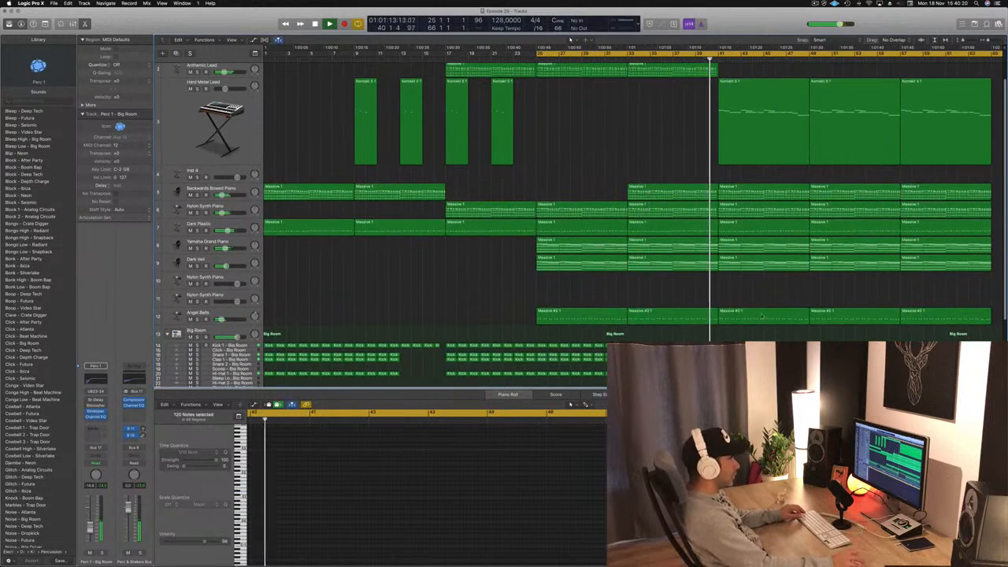
pyautogui.click(767, 225)
pyautogui.press('Delete')
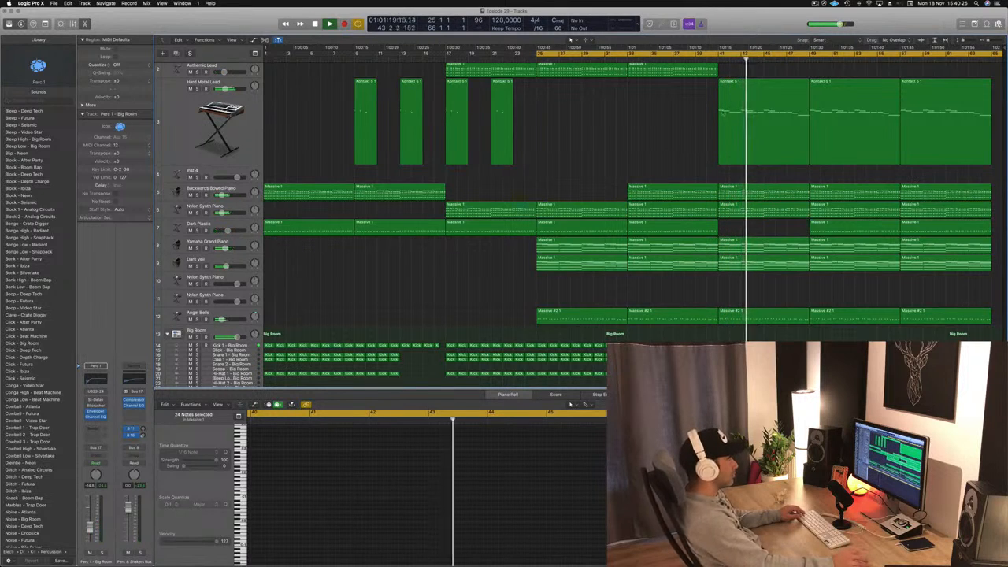
# Step: Select the Hard Metal Lead track and delete the Analog EP region at bar 41
pyautogui.click(236, 132)
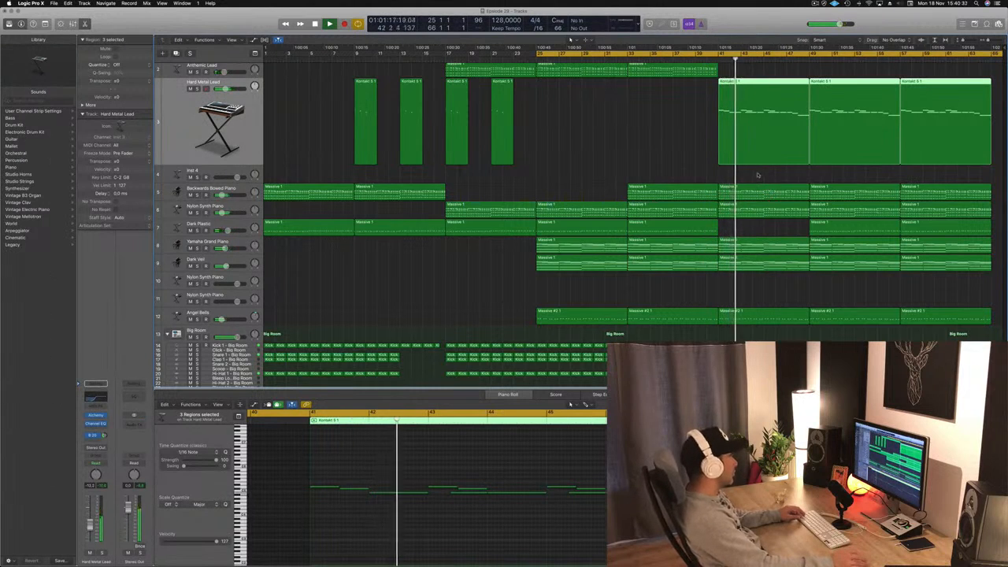
pyautogui.scroll(3, 760, 163)
pyautogui.click(751, 71)
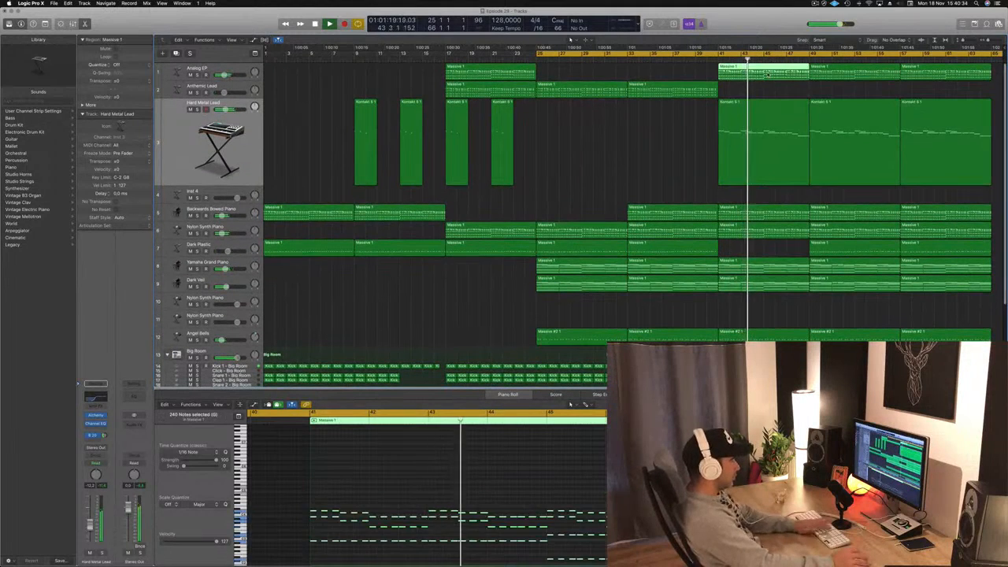
pyautogui.press('BackSpace')
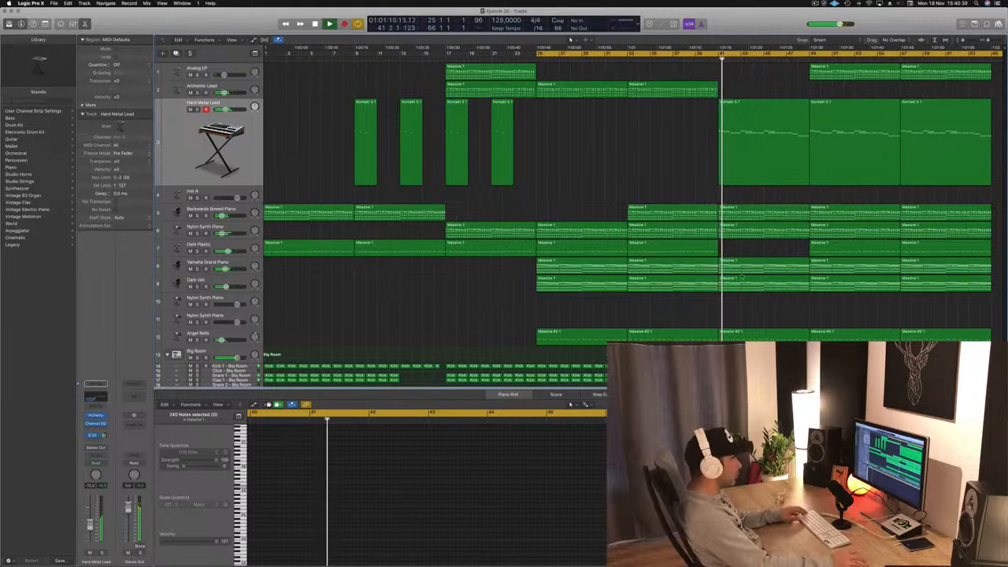
# Step: Delete the Yamaha Grand Piano region at bar 41 and replay the transition from just before that bar
pyautogui.click(746, 269)
pyautogui.press('BackSpace')
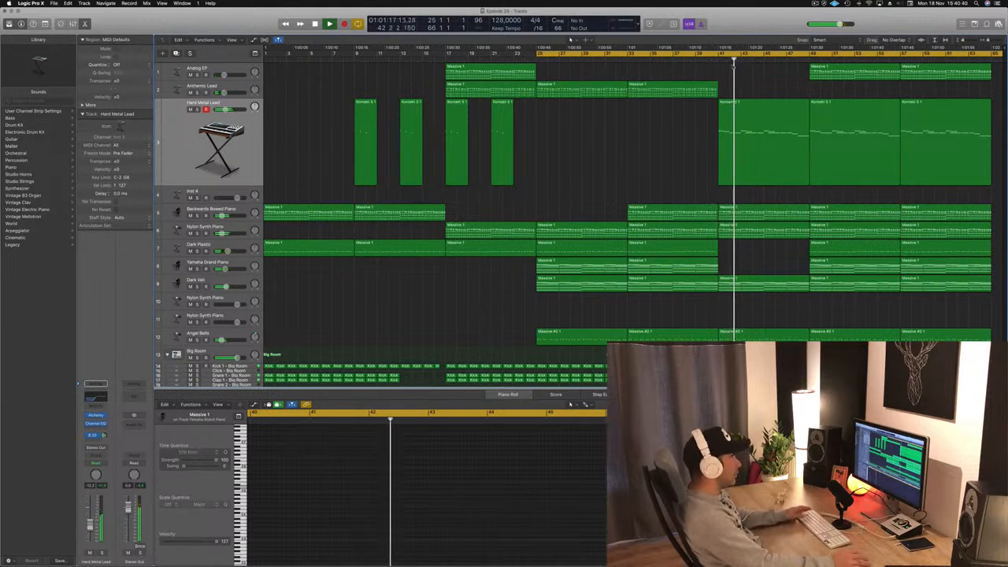
pyautogui.click(707, 59)
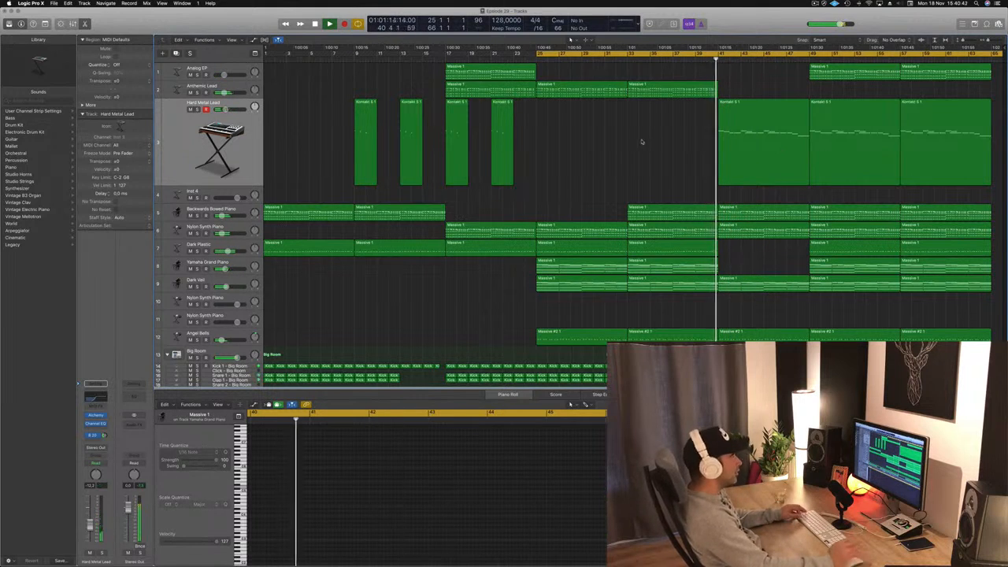